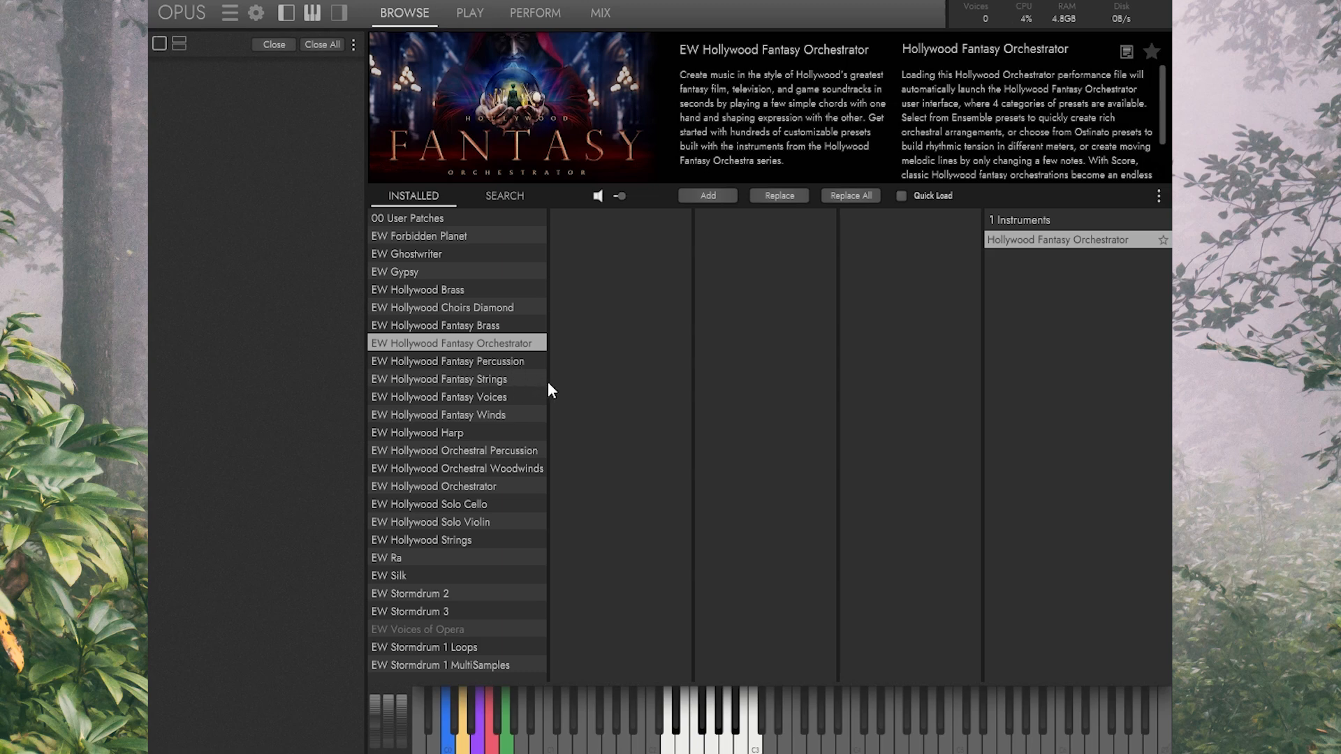
Step: Look through the installed Hollywood Fantasy and Hollywood Orchestra libraries, from Fantasy Brass to Solo Violin, and examine their descriptions and instrument folders
left_click(514, 327)
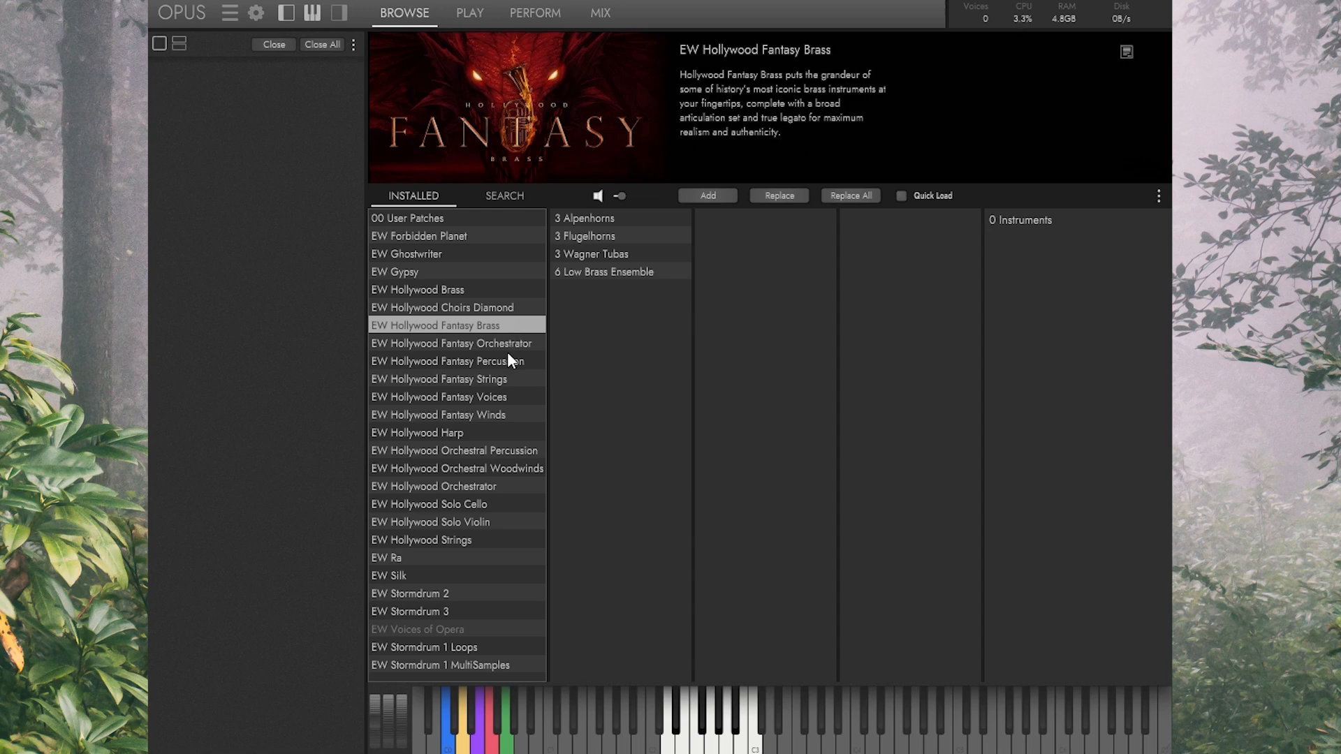
left_click(510, 361)
left_click(508, 379)
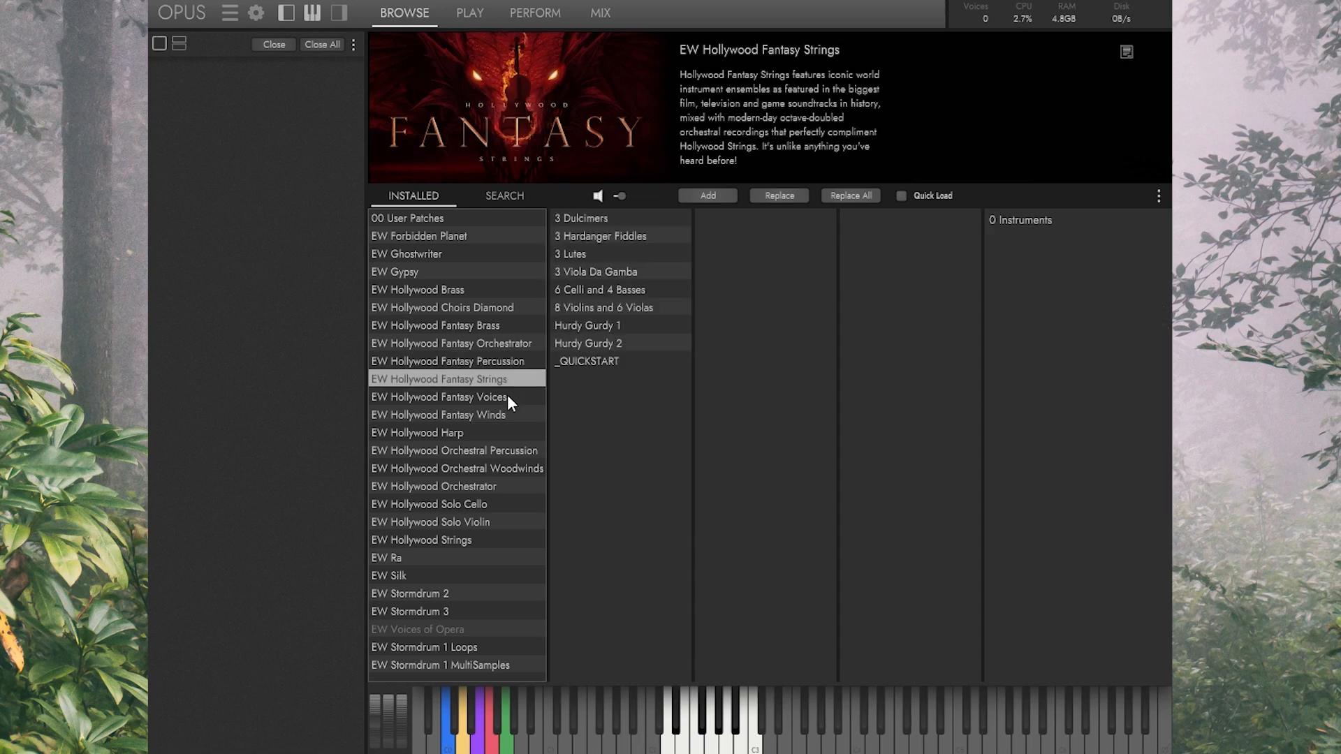
left_click(507, 396)
left_click(506, 414)
left_click(483, 469)
left_click(479, 487)
left_click(477, 504)
left_click(476, 520)
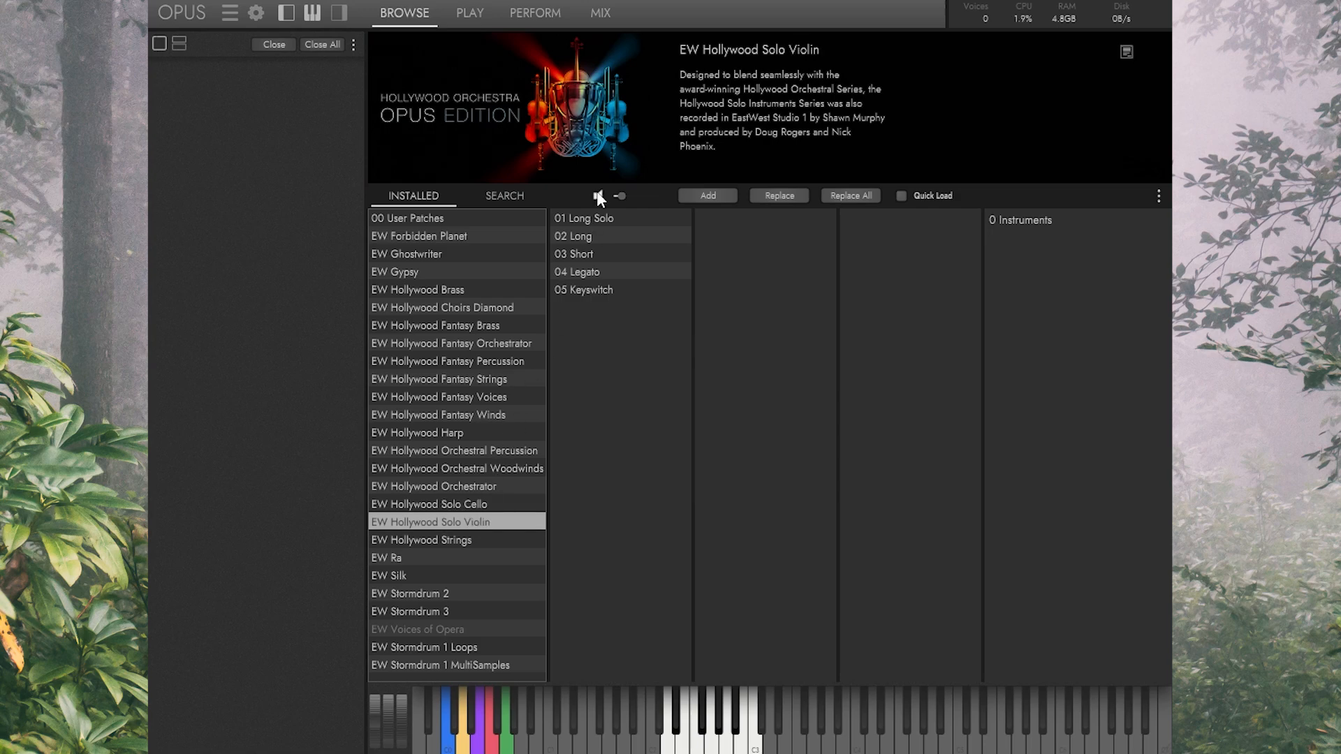
Step: Load the Hollywood Fantasy Orchestrator instrument from the EW Hollywood Fantasy Orchestrator library
left_click(500, 342)
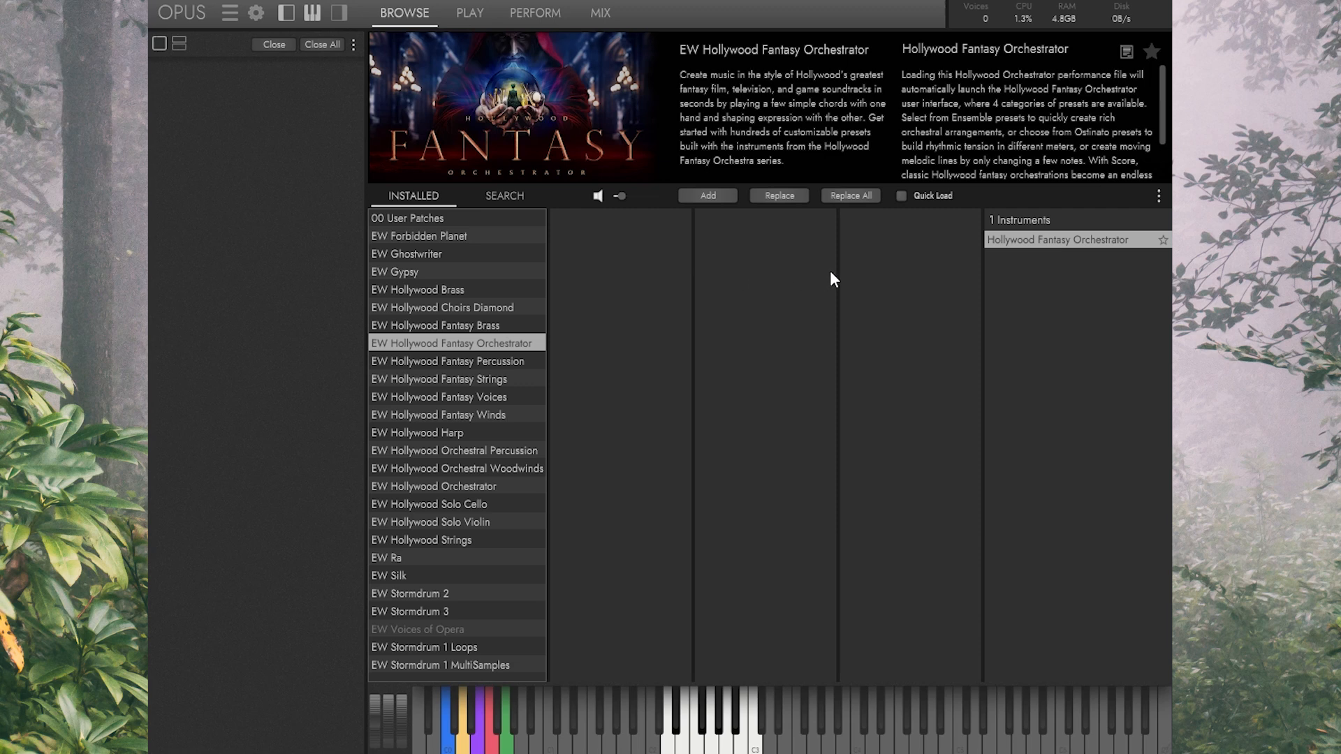
left_click(1021, 241)
double_click(1021, 241)
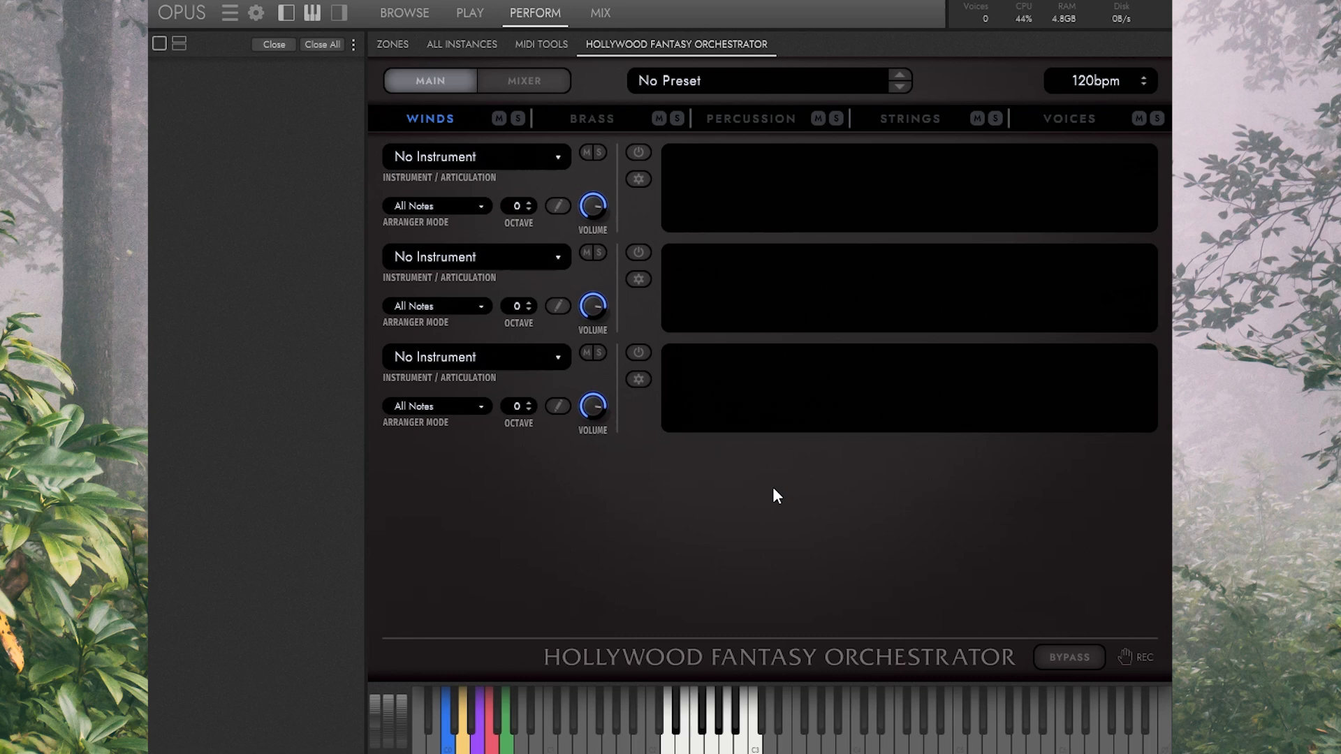
Step: Open the preset browser and examine the Ostinatos, Scores, User and Ensembles preset groups
left_click(672, 80)
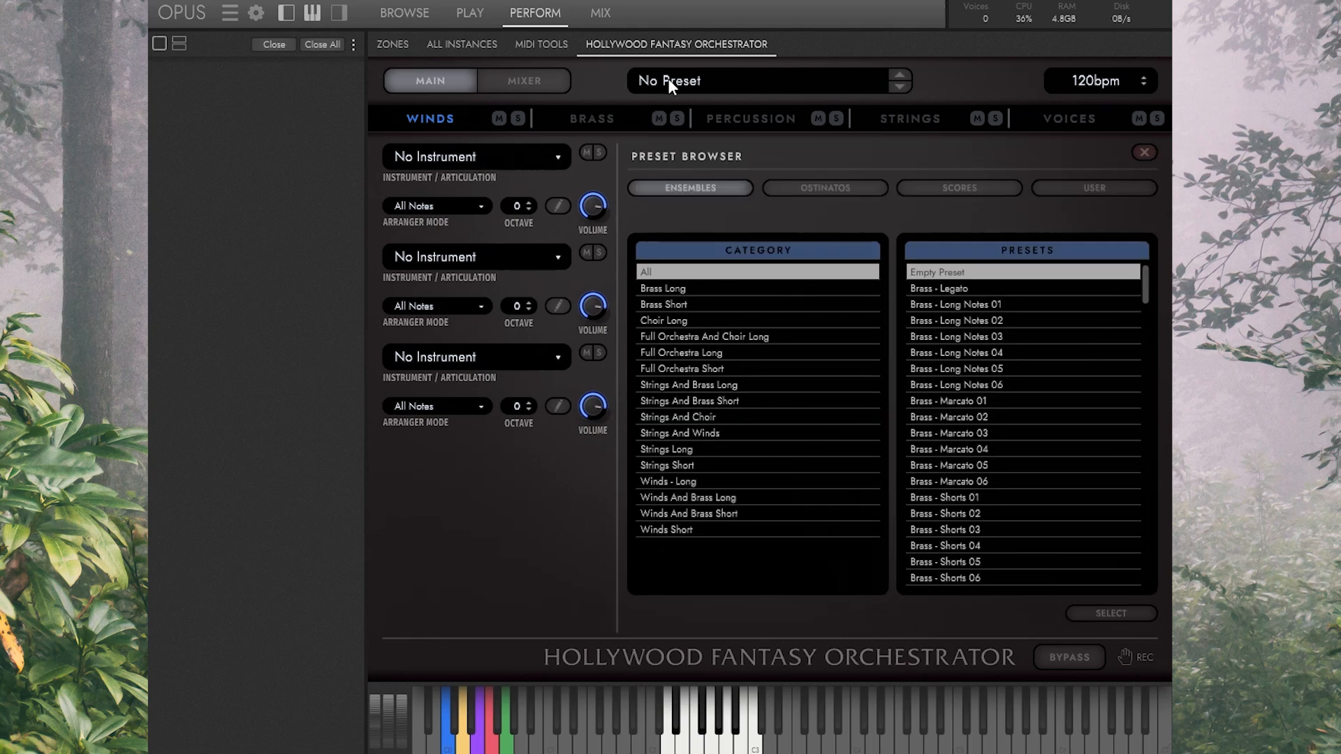
left_click(803, 187)
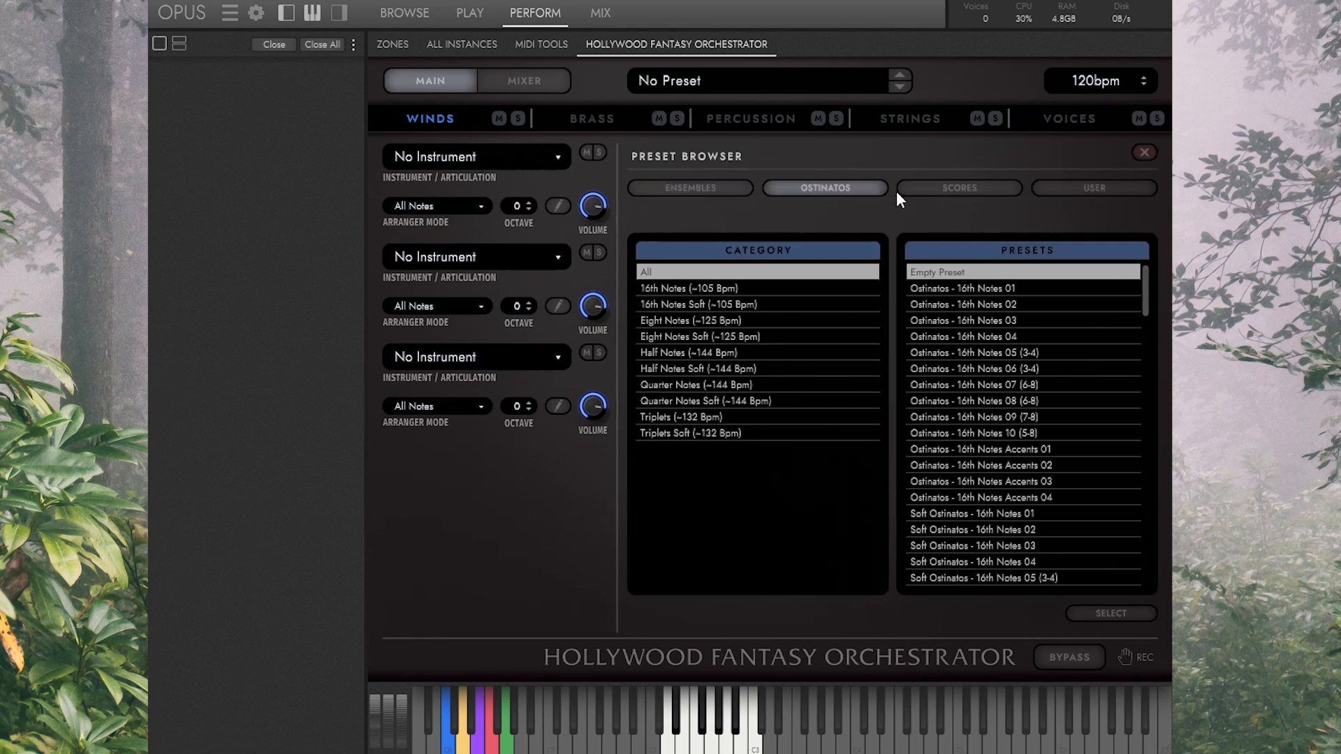
left_click(940, 192)
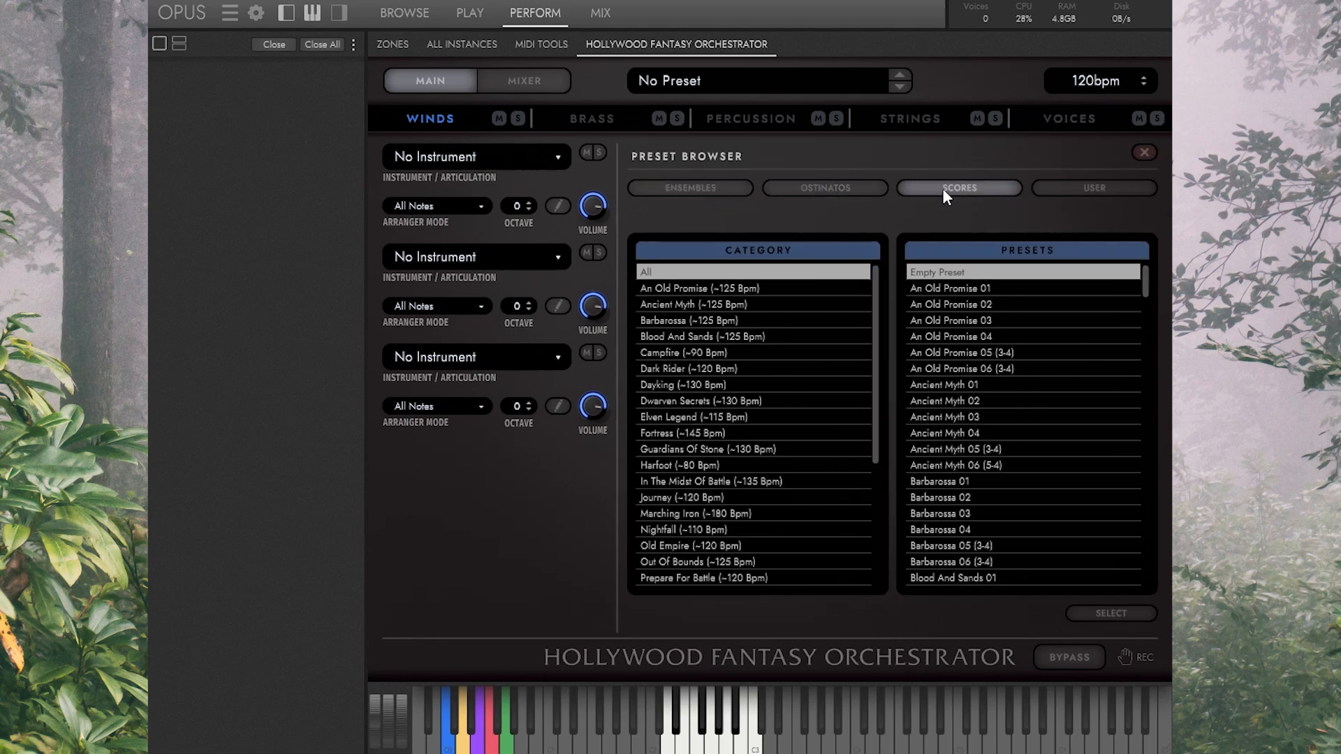
left_click(1110, 197)
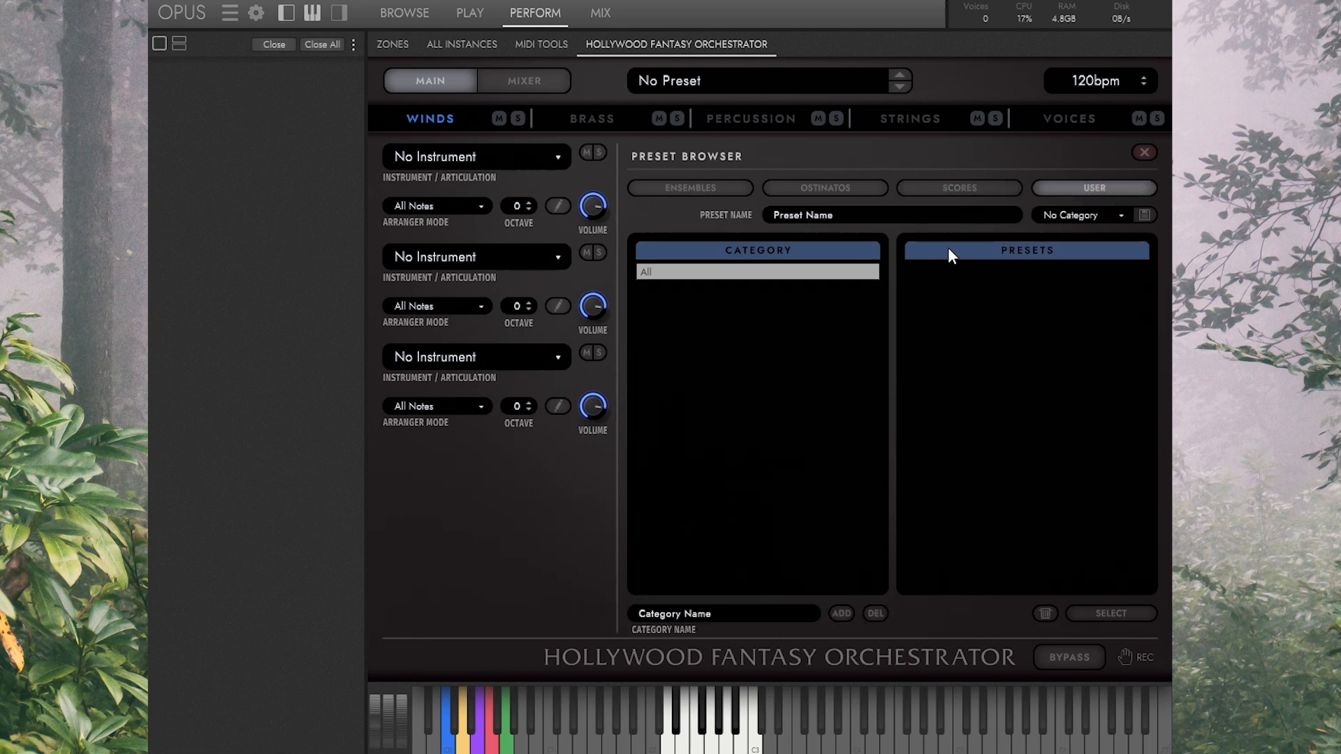
left_click(706, 194)
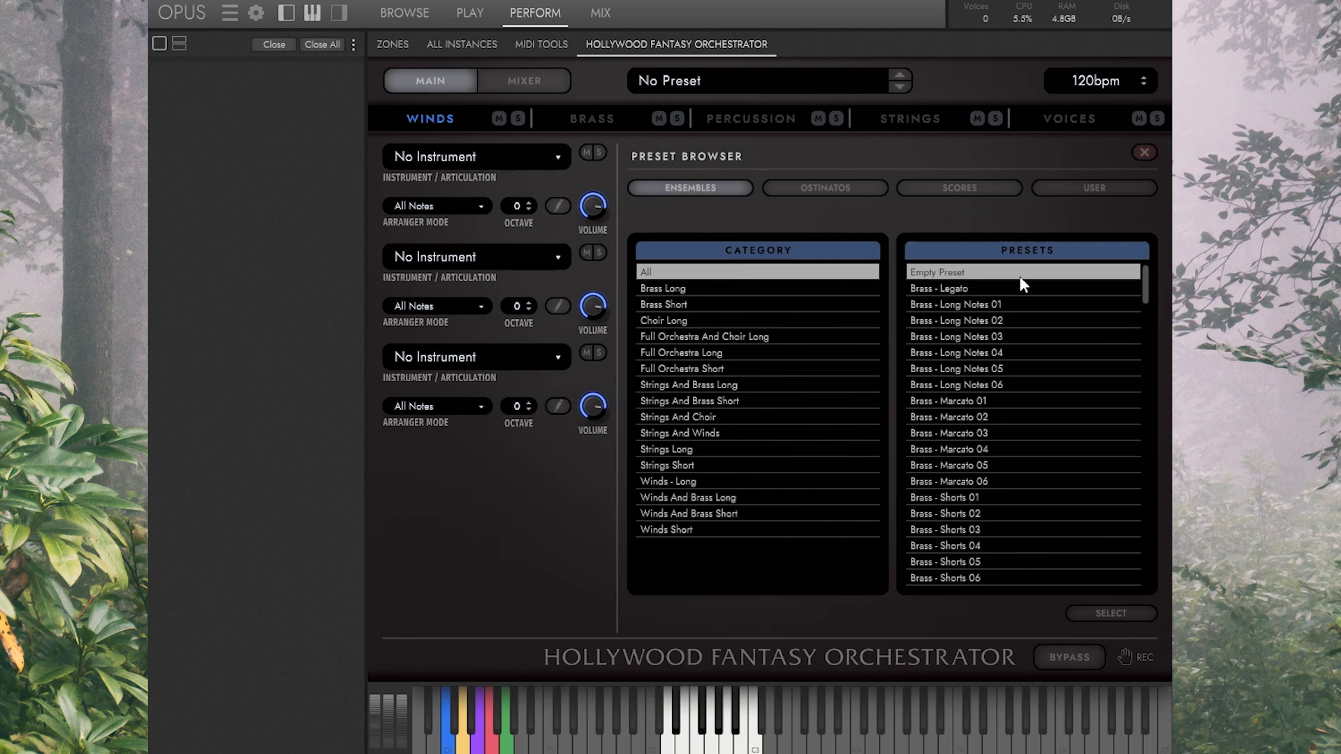
left_click_drag(1145, 286, 1134, 240)
Step: Audition the Brass Long ensemble presets Brass - Legato, Brass - Long Notes 02 and Brass - Long Notes 05
left_click(685, 287)
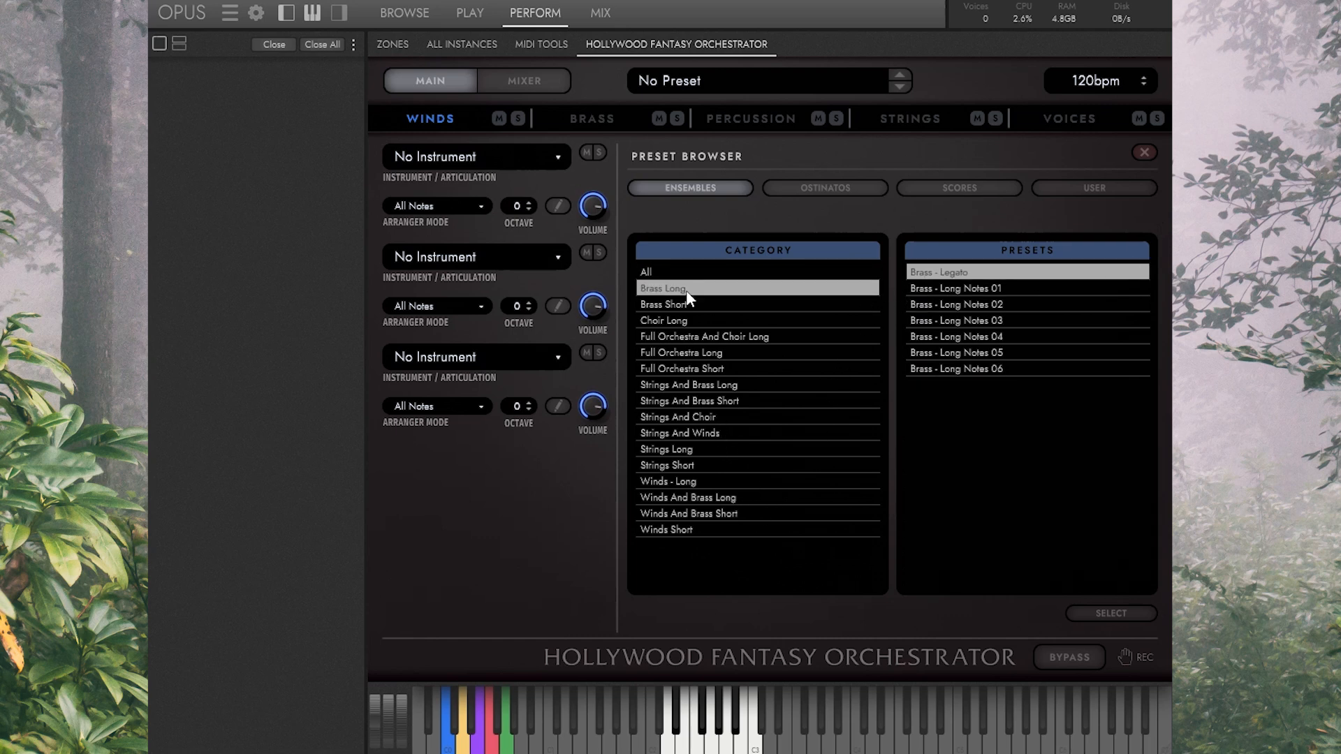
double_click(944, 274)
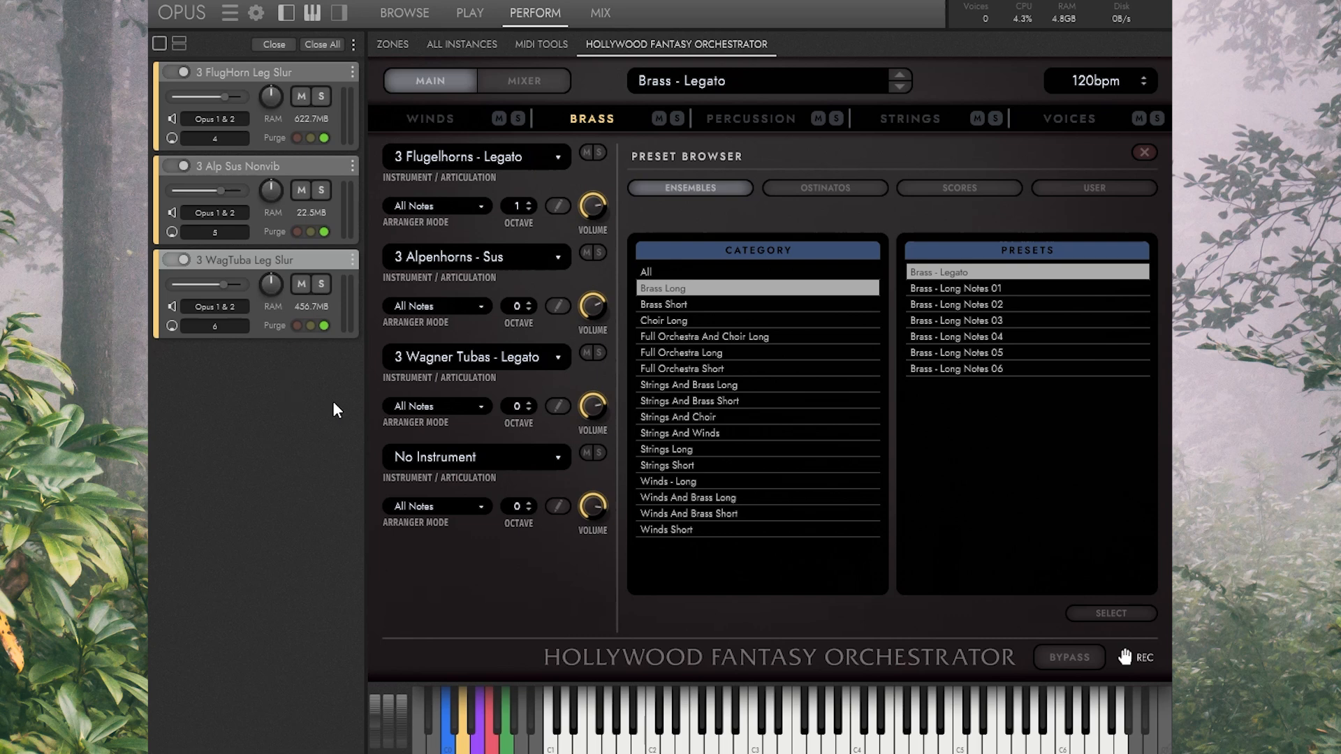
left_click(974, 304)
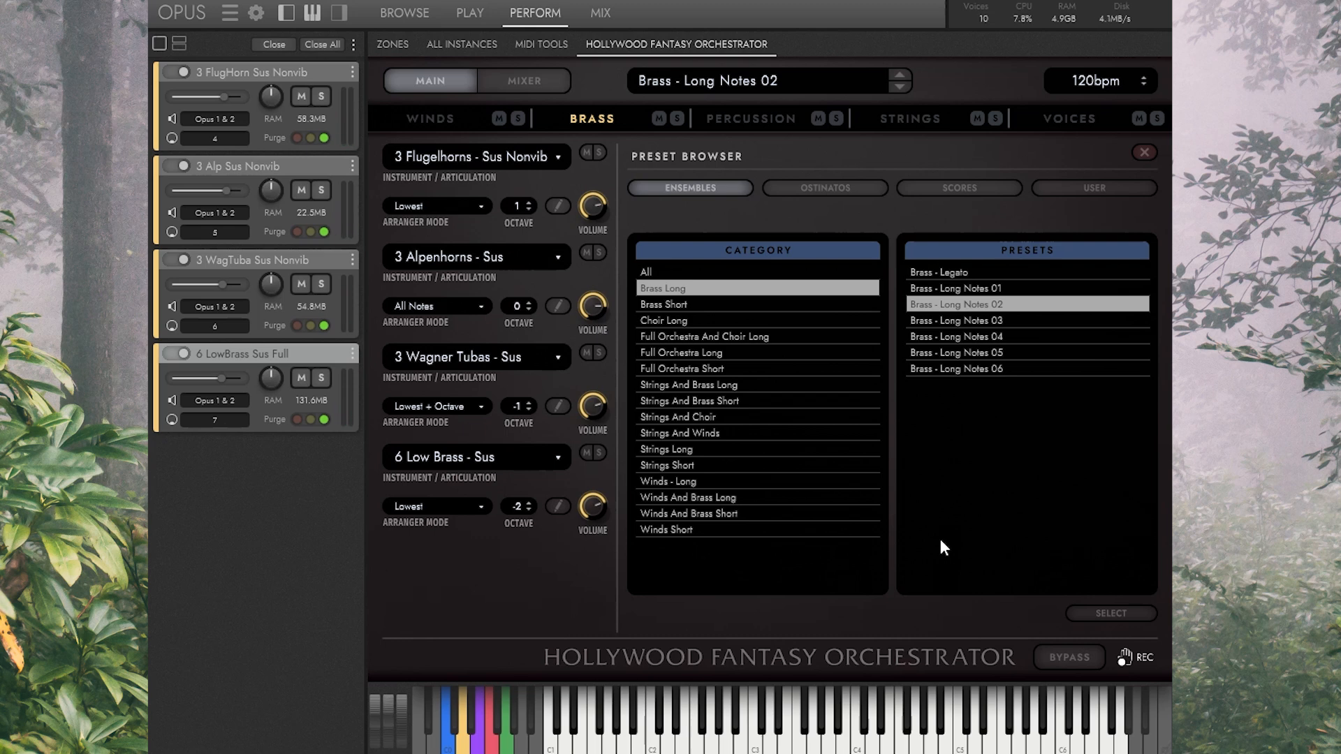
left_click(989, 352)
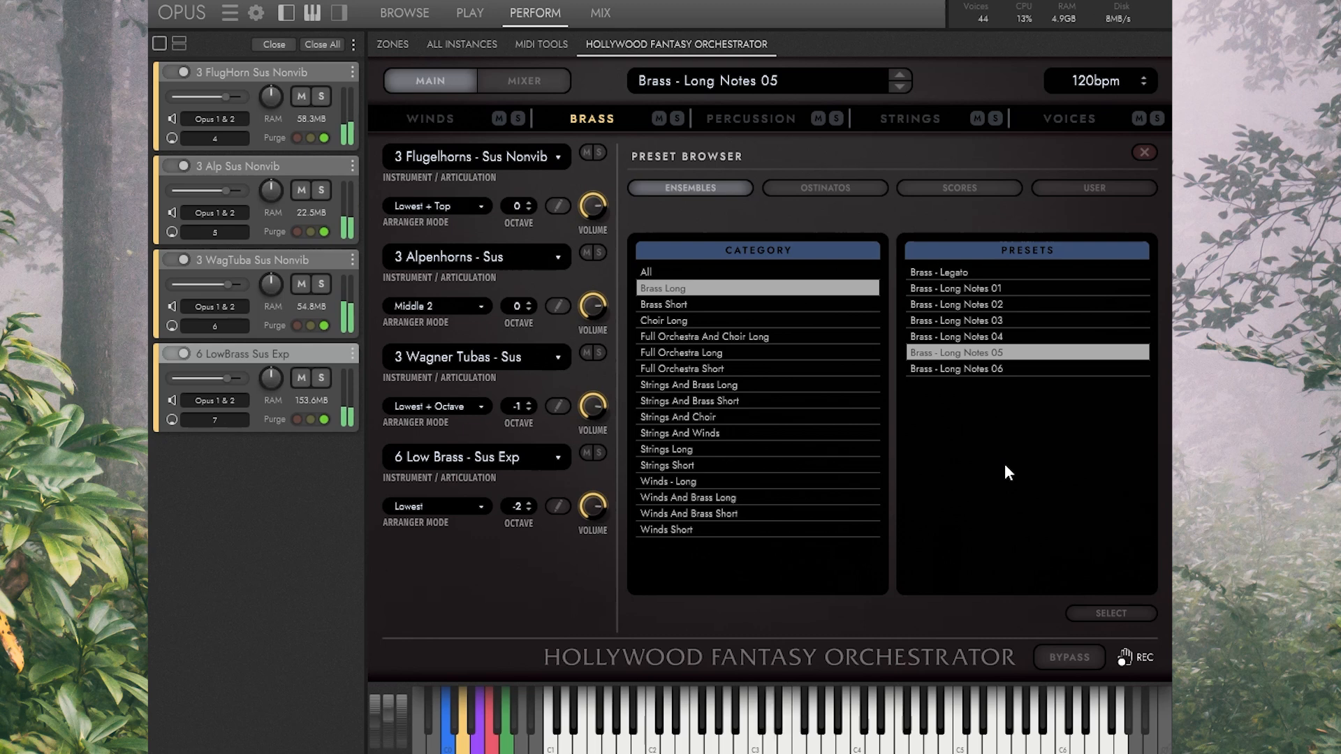
Step: Audition the Brass Short ensemble presets Brass - Marcato 01, Brass - Shorts 02 and Brass - Shorts 05
left_click(823, 307)
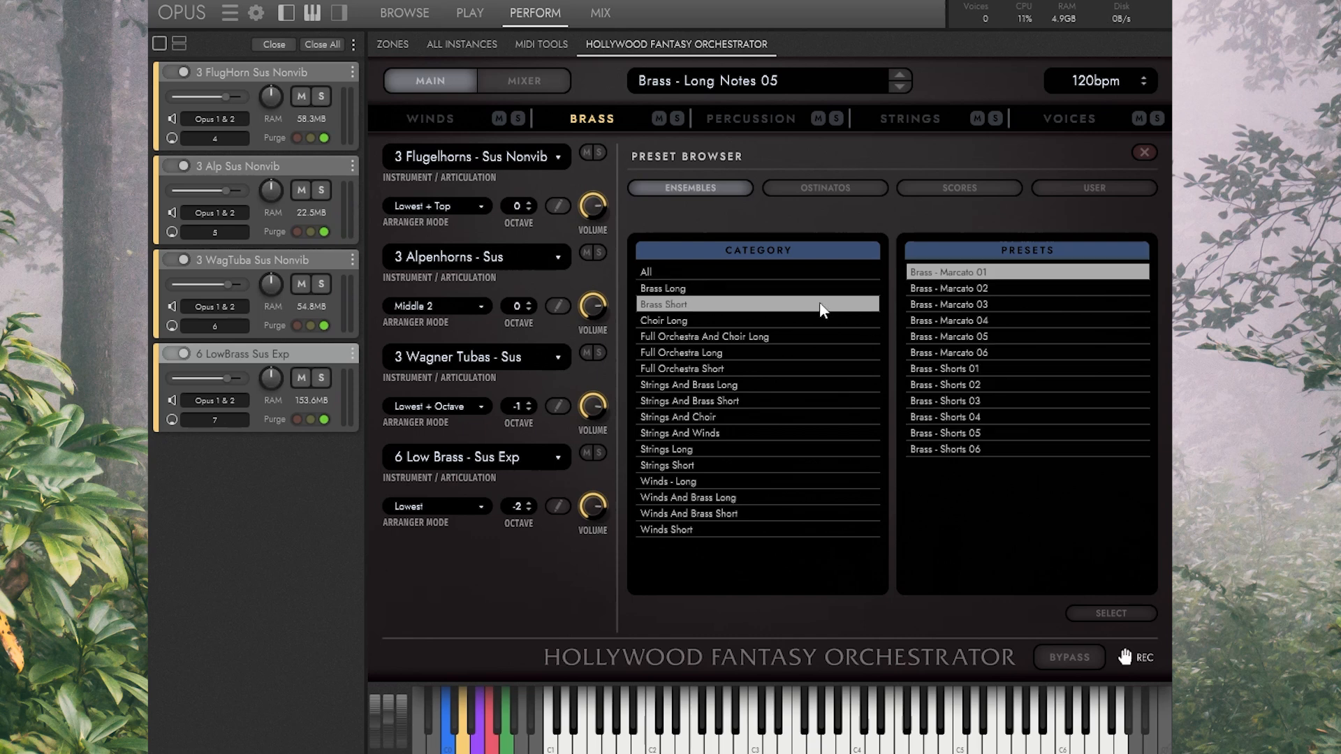
double_click(953, 273)
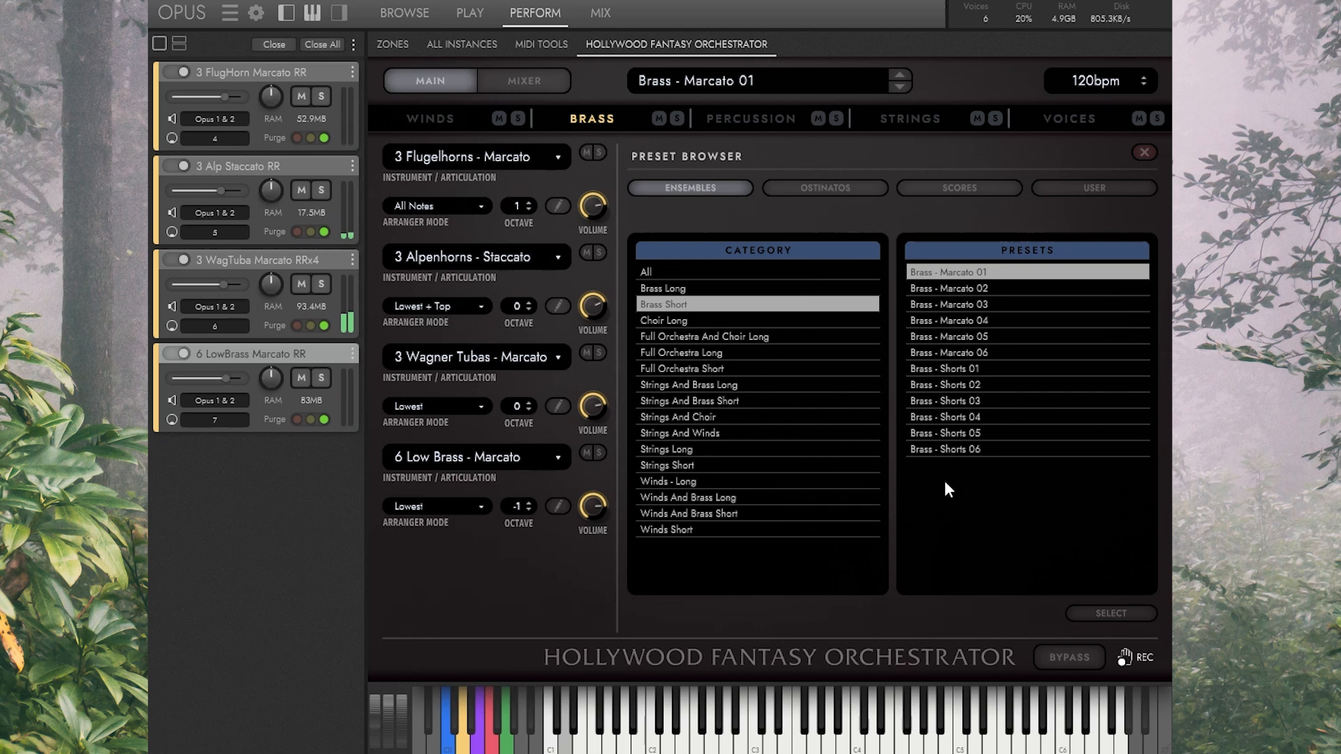
left_click(968, 388)
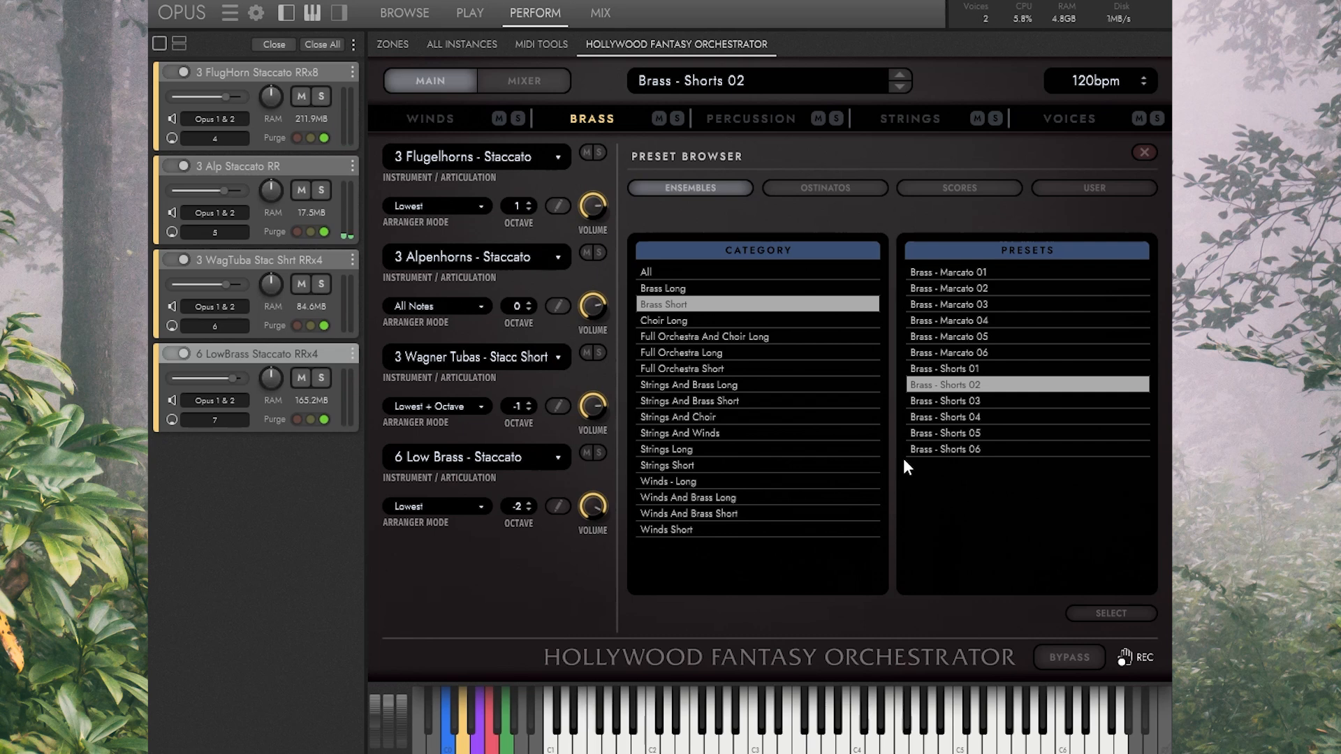
left_click(924, 433)
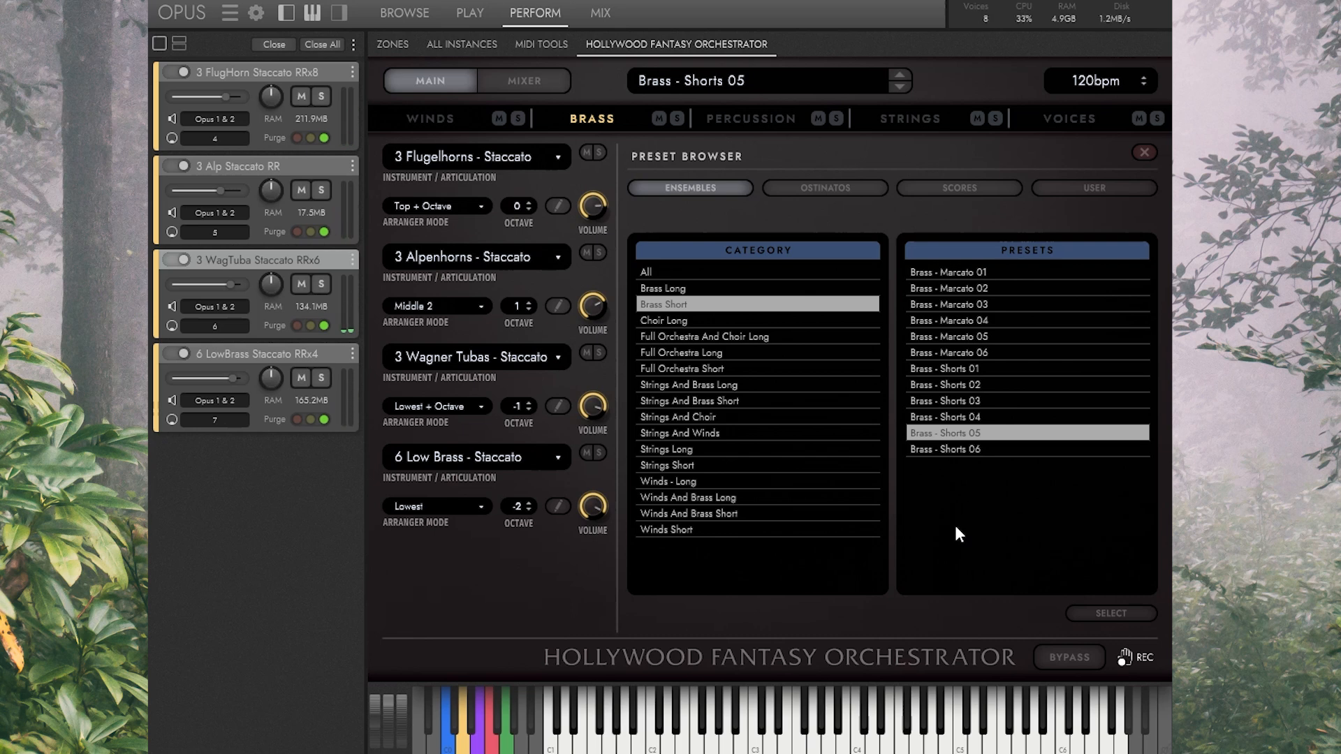
Step: Audition the Choir Long ensemble presets Choir - Sustains 02 and Choir - Sustains 04
left_click(721, 321)
left_click(975, 286)
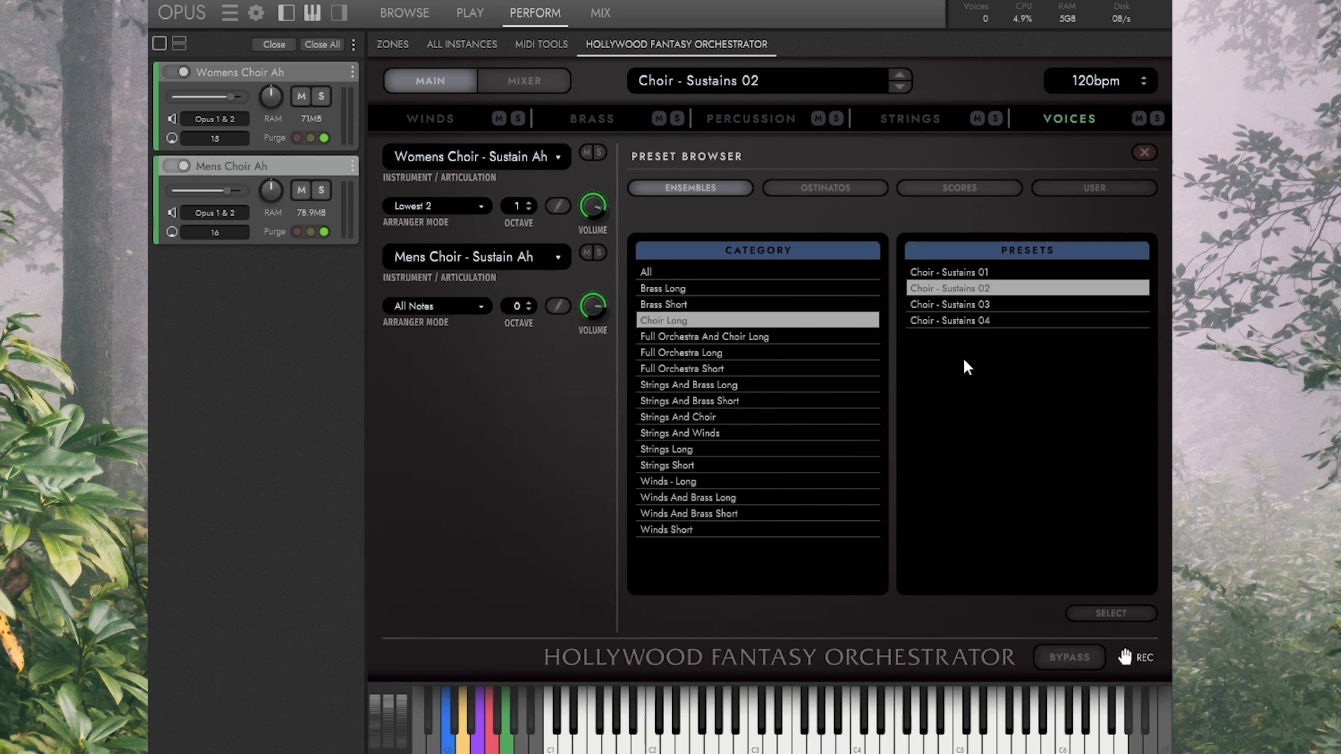
left_click(971, 320)
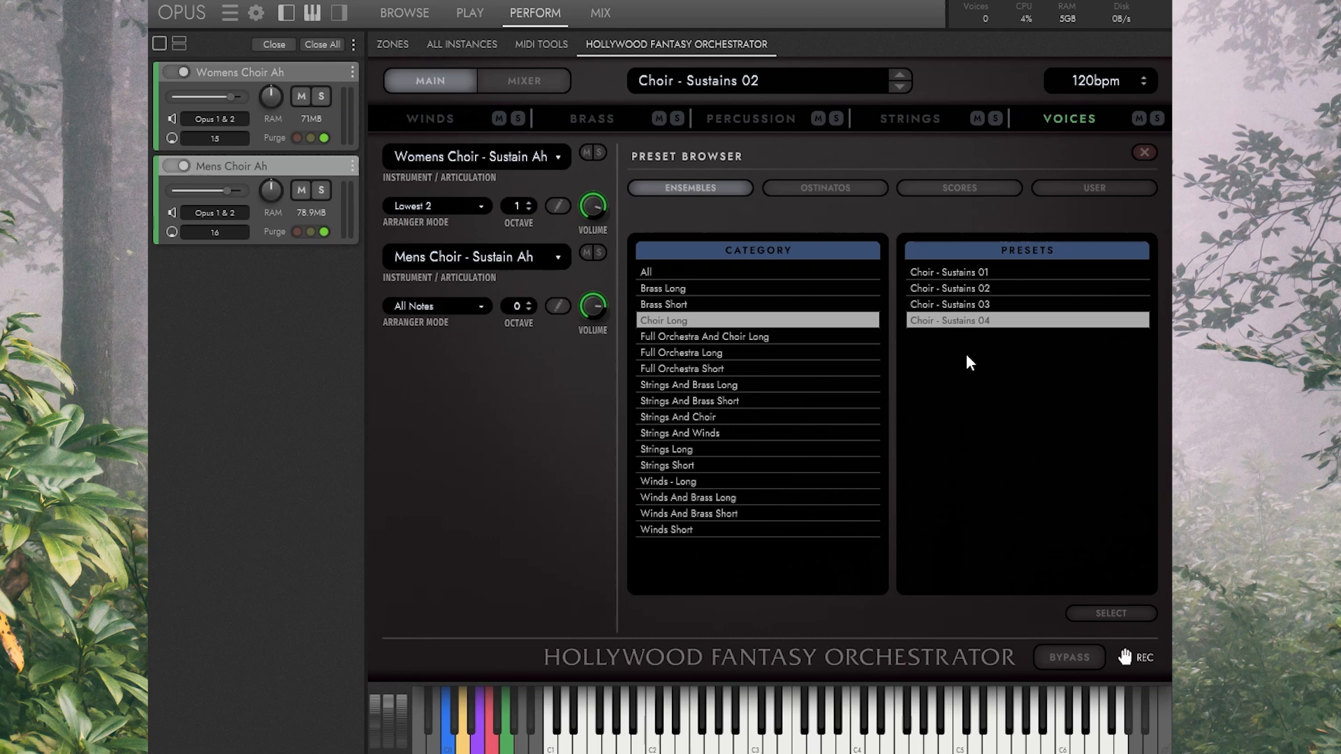
double_click(965, 321)
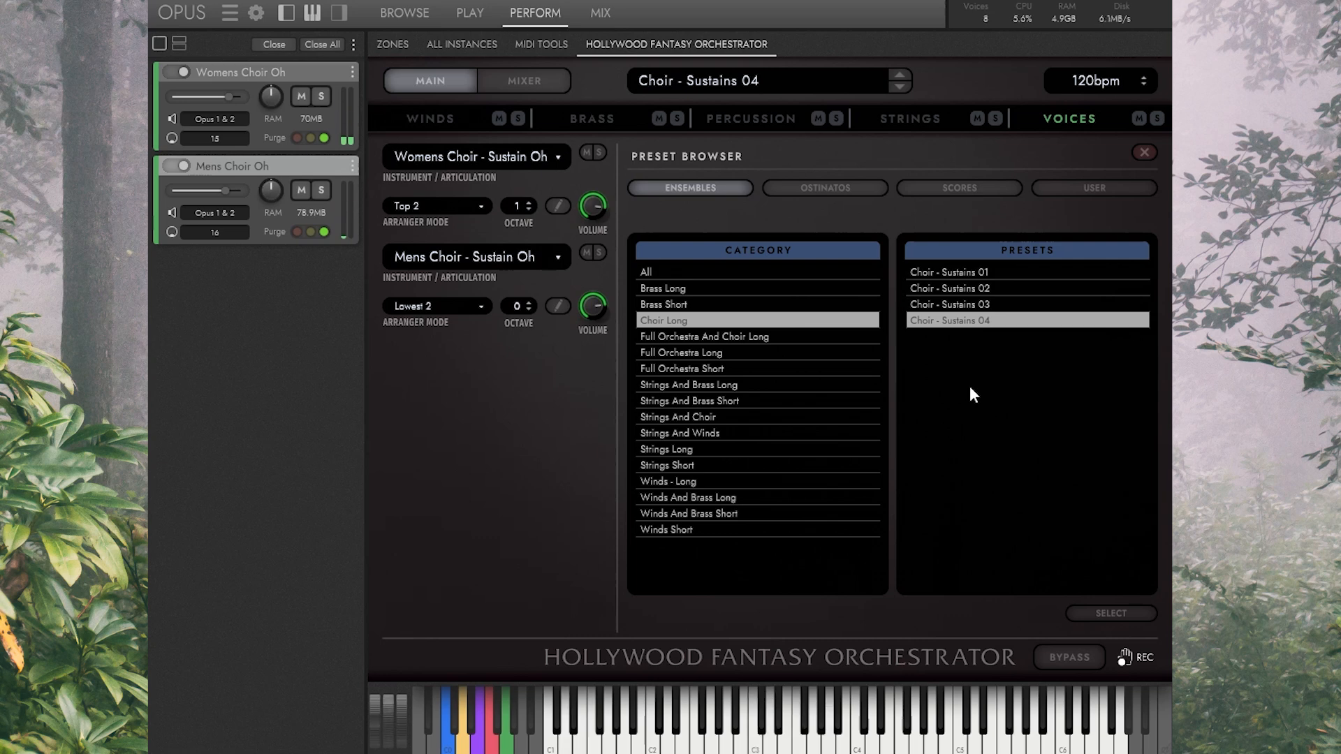
Step: Audition Full Orchestra And Choir - Sustain 02 and Soft Orchestra And Choir - Sustain 01 from the Full Orchestra And Choir Long category
left_click(790, 338)
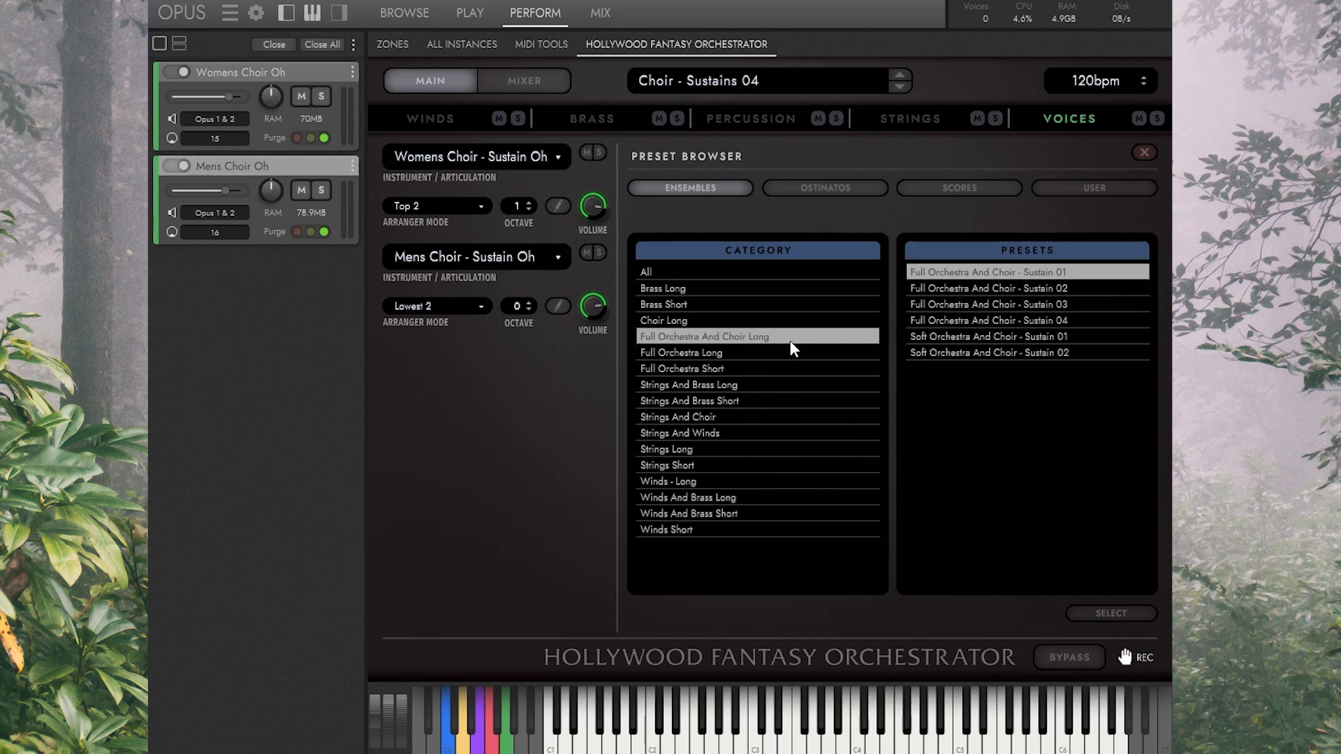
left_click(966, 292)
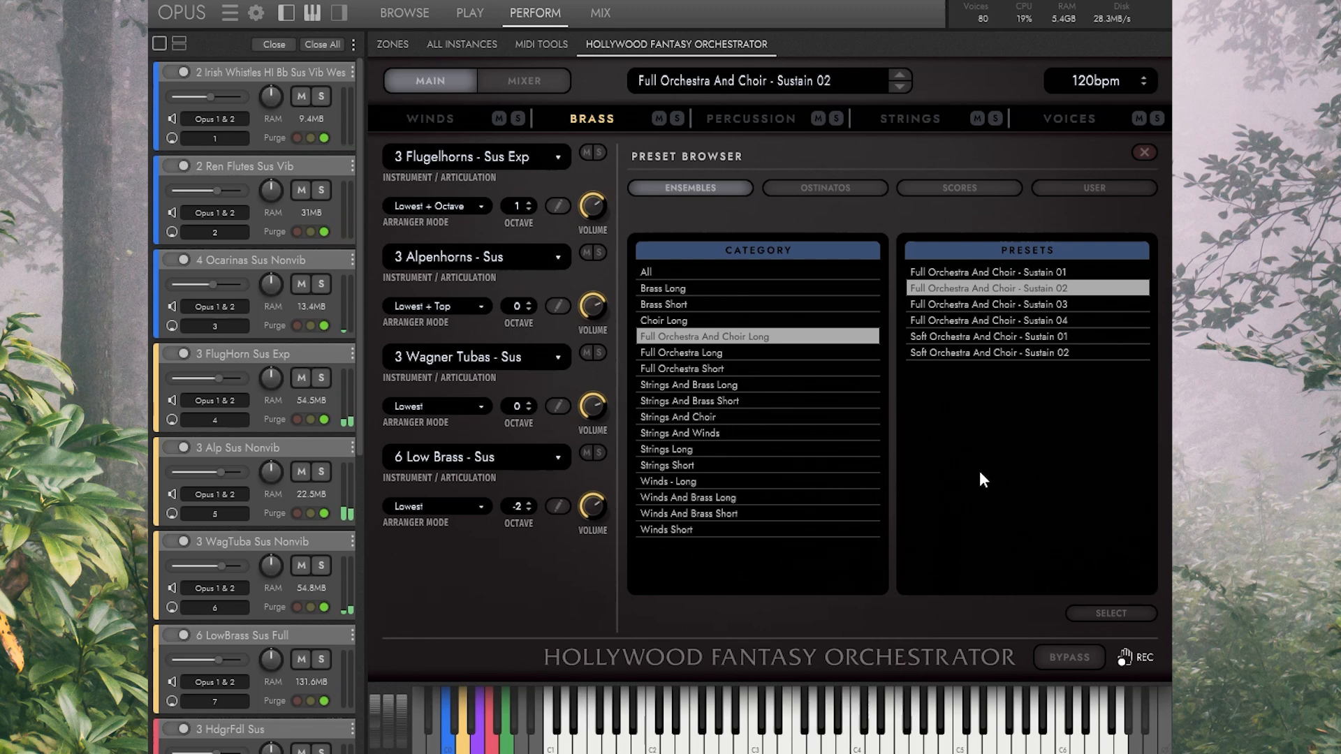
left_click(1023, 341)
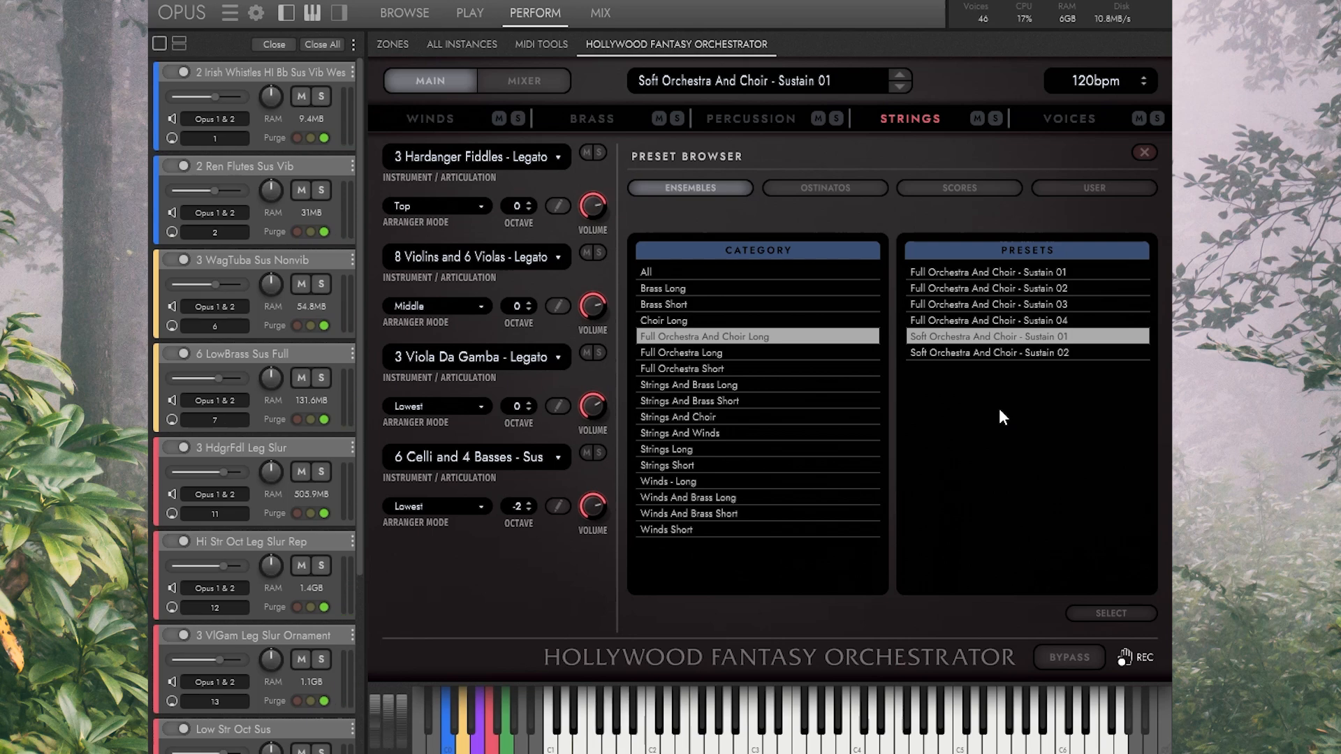
Step: Audition the Full Orchestra Long presets Full Orchestra - Legato Full and Full Orchestra - Legato High
left_click(772, 355)
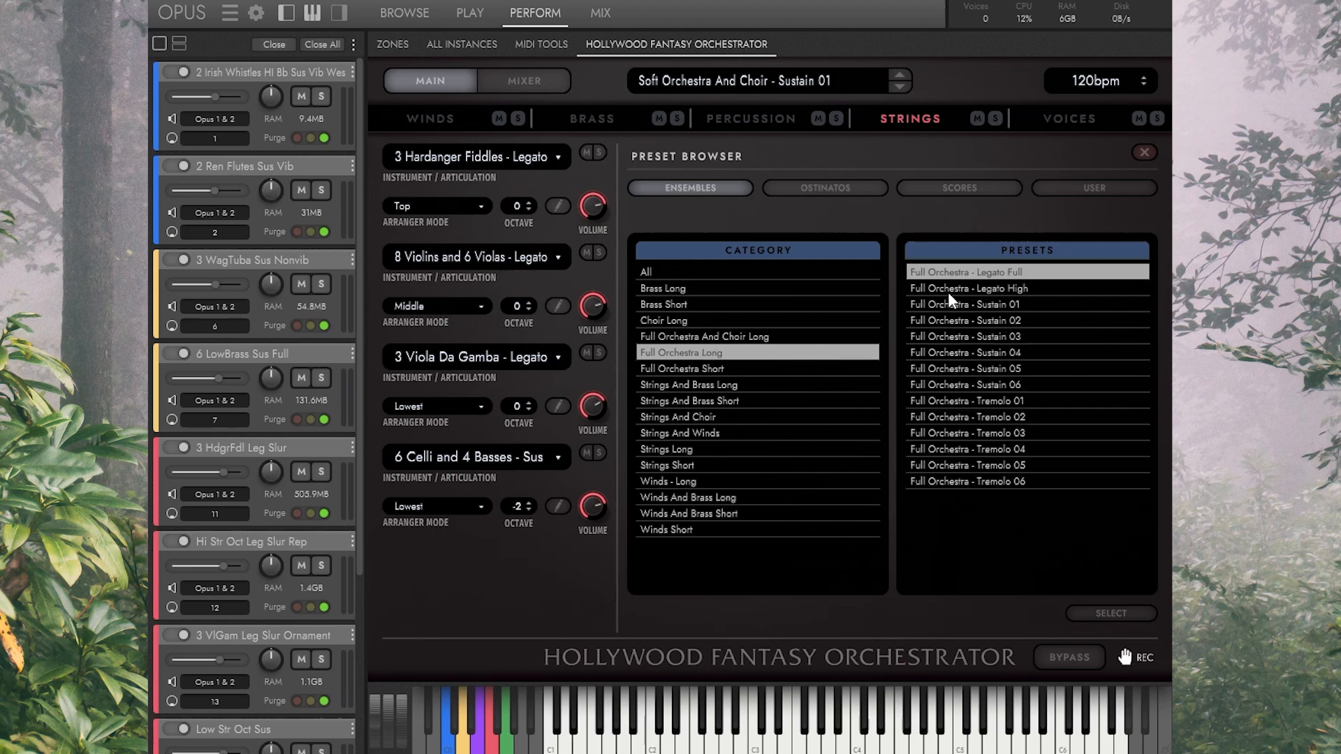
double_click(980, 274)
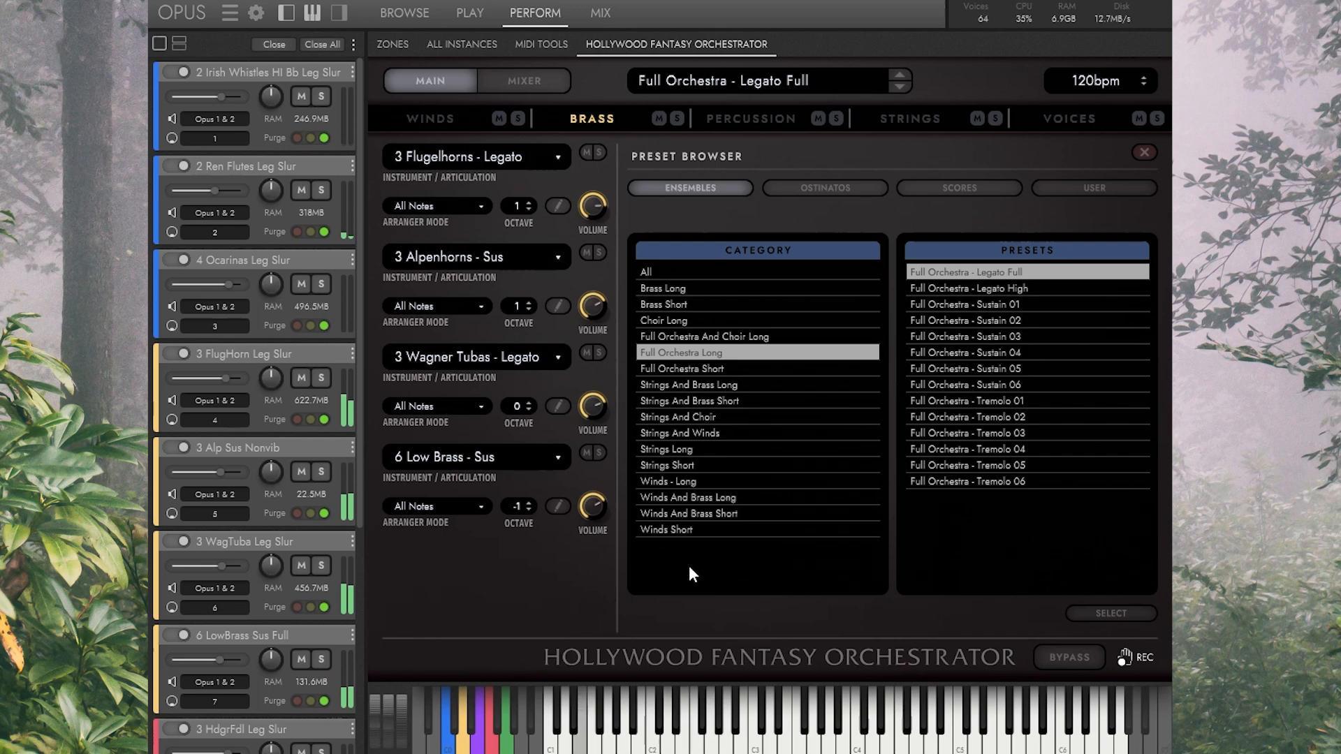
left_click(940, 292)
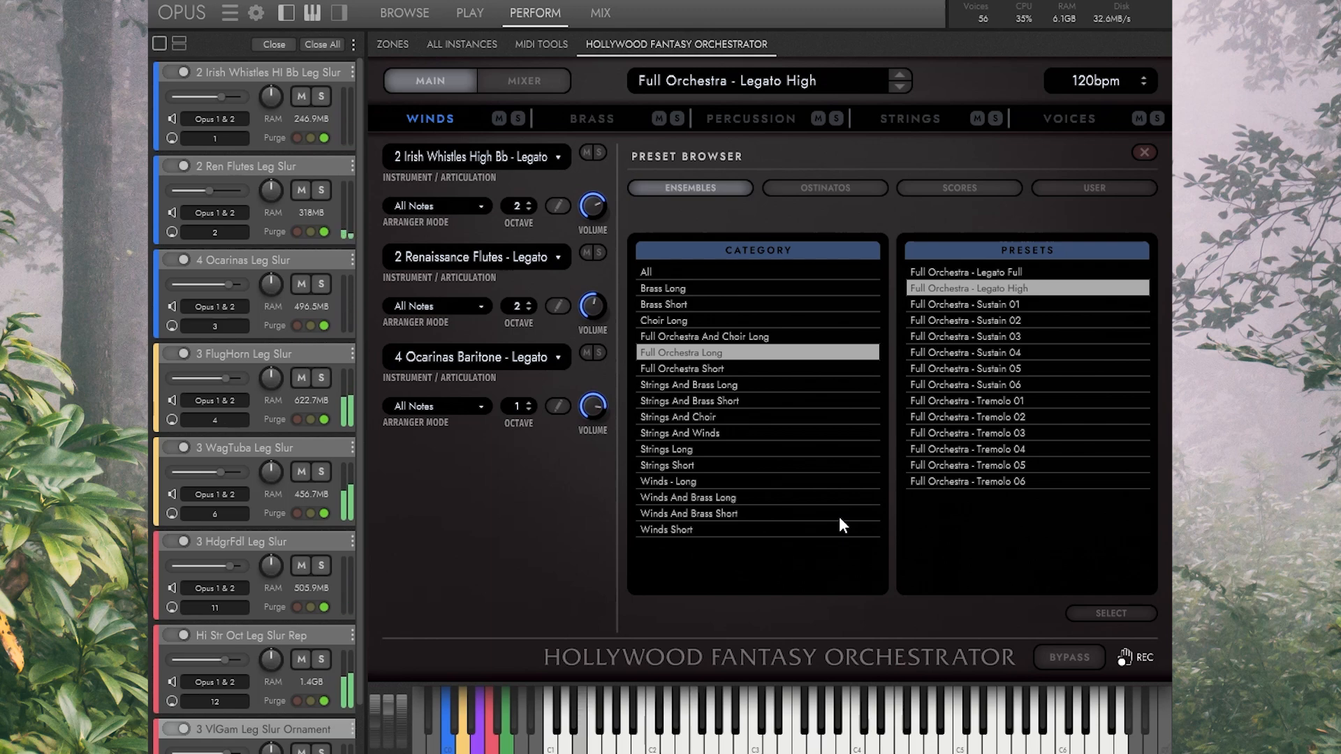
Step: Audition the Full Orchestra Short presets Full Orchestra - Shorts 01 and Full Orchestra - Shorts 04
left_click(778, 370)
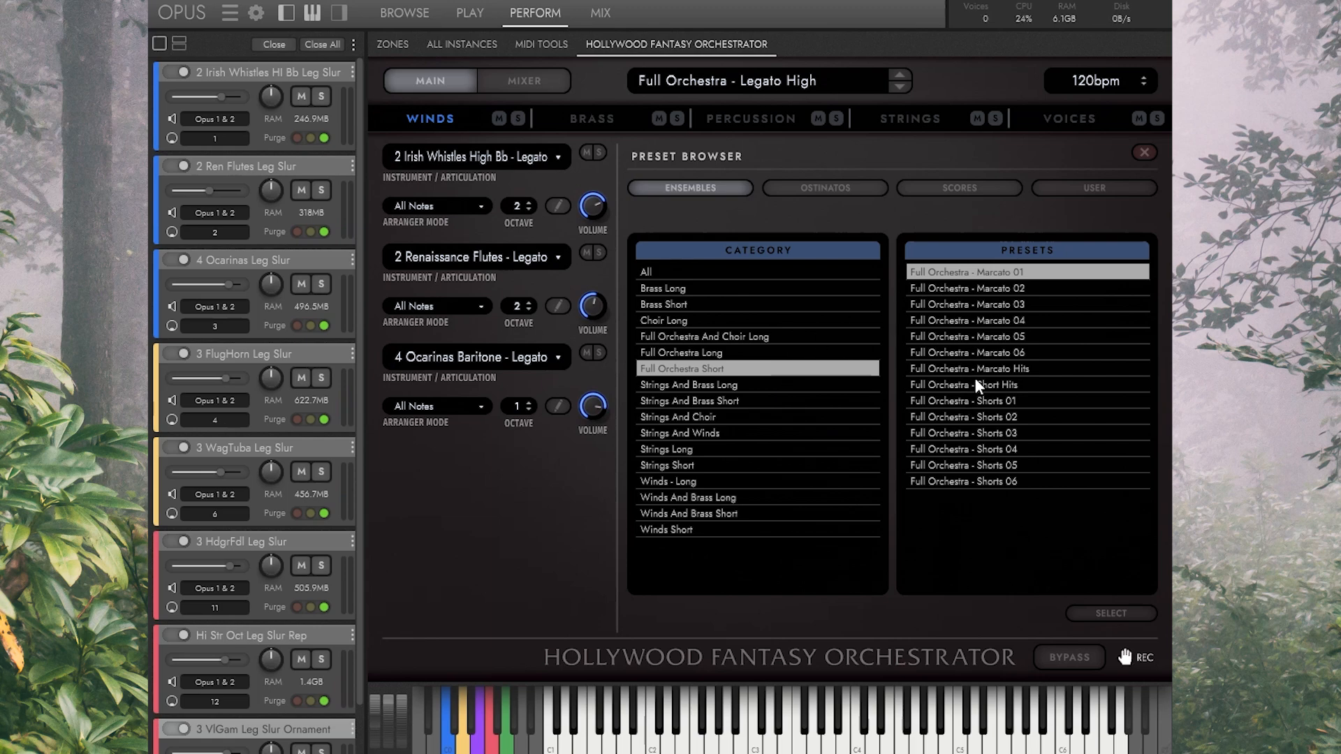
left_click(971, 404)
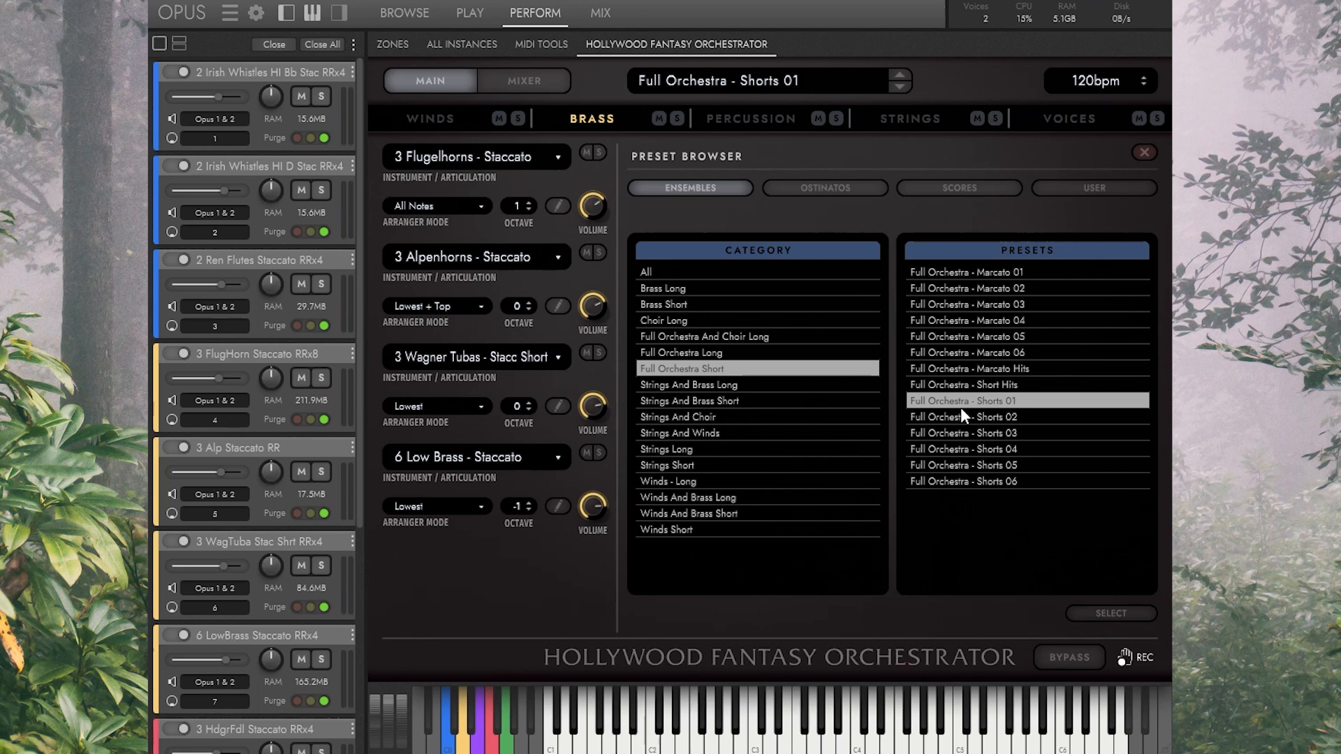
left_click(1024, 449)
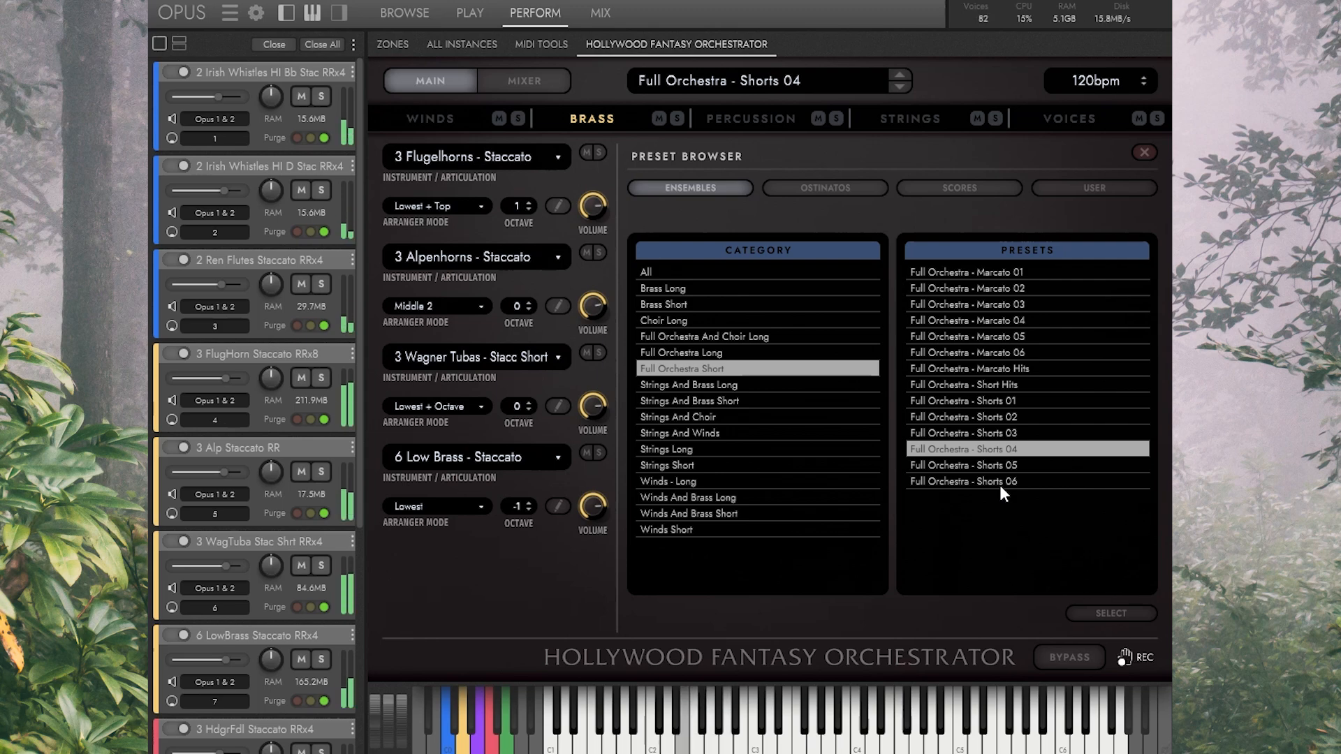
Step: Audition the Strings And Brass - Shorts 01 preset from Strings And Brass Short, muting and unmuting the brass section
left_click(749, 402)
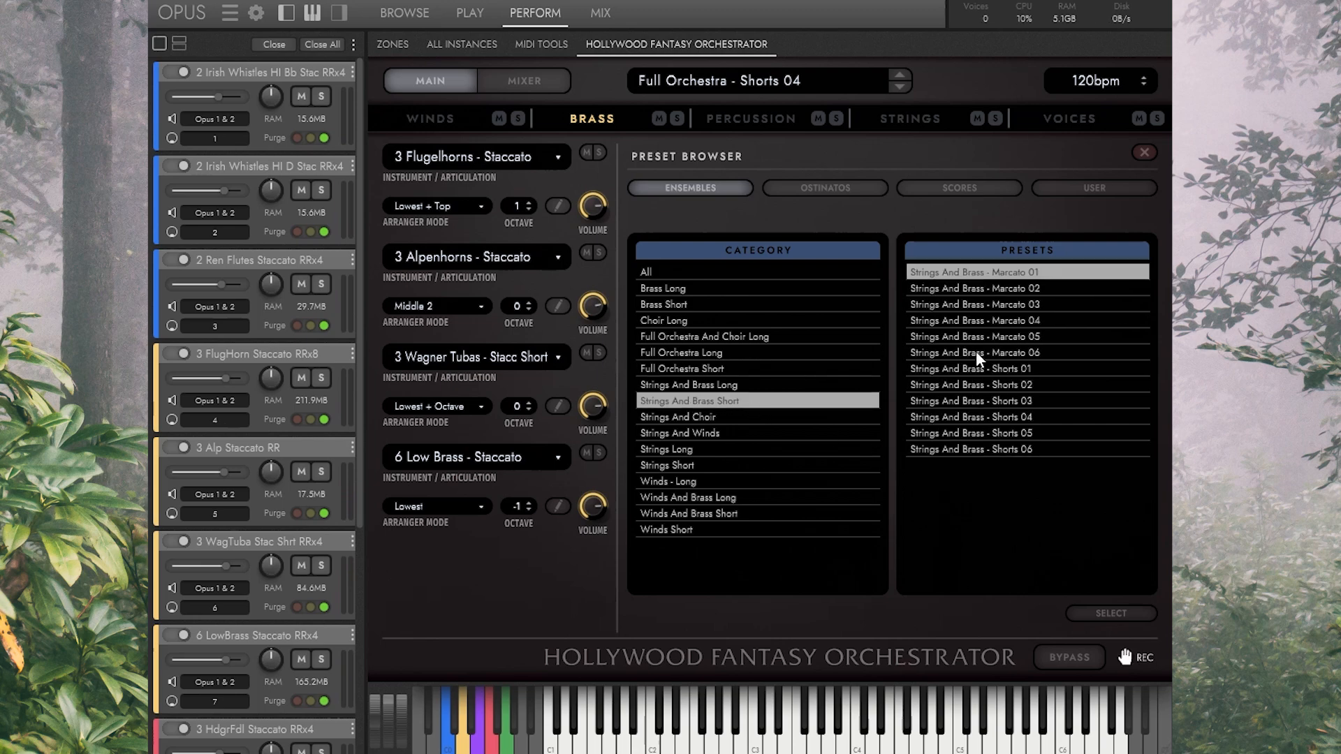
left_click(1003, 370)
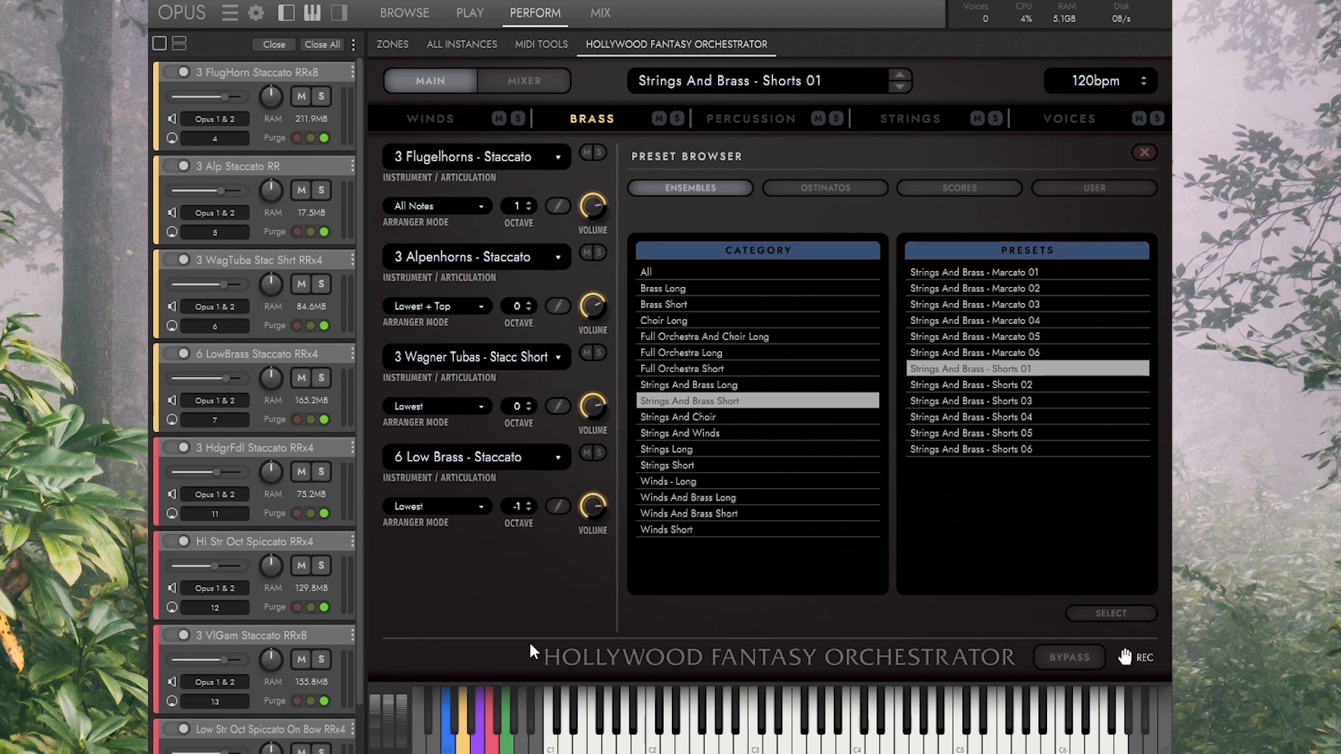
left_click(659, 118)
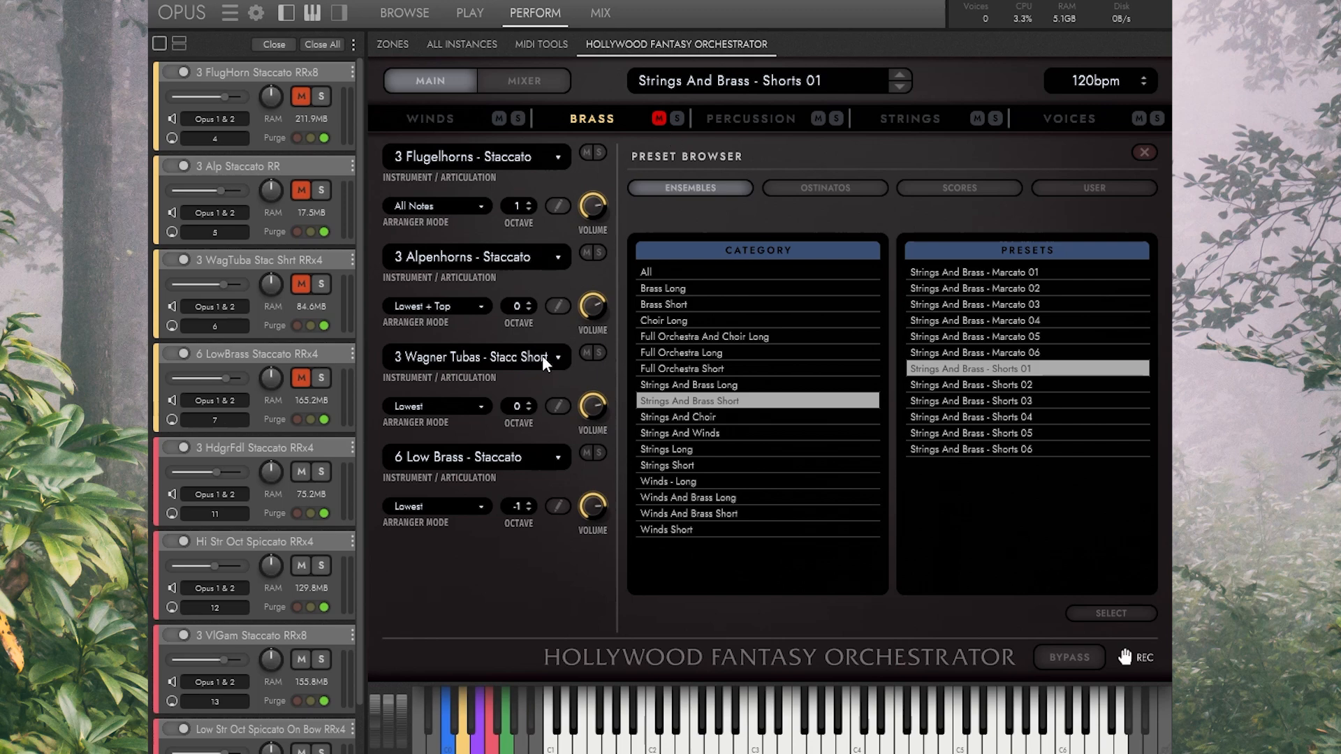
left_click(659, 118)
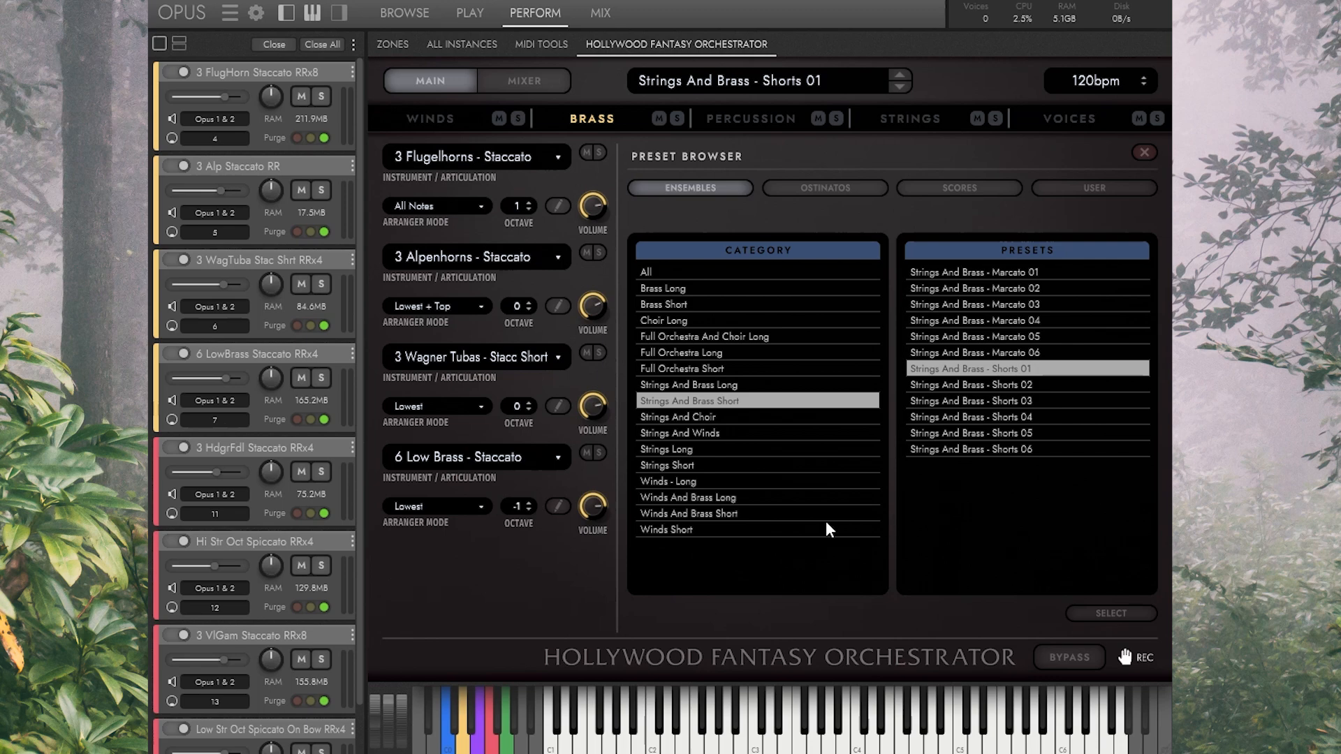
Step: Load the Strings And Winds - Shorts 02 preset from the Strings And Winds ensemble category
left_click(750, 434)
left_click(960, 290)
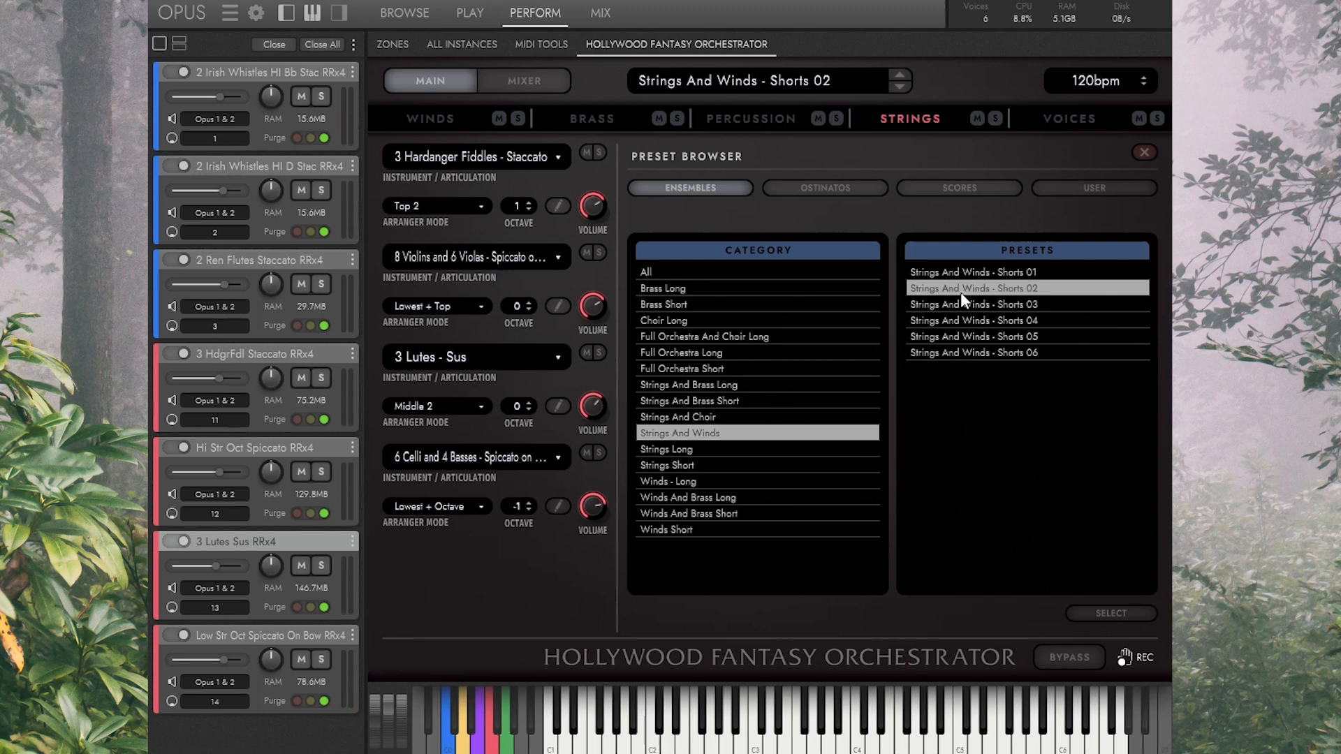
Step: Audition Strings - Sustains 01 and Strings - Legato from the Strings Long category, muting the 3 Hardanger Fiddles in the legato preset
left_click(719, 451)
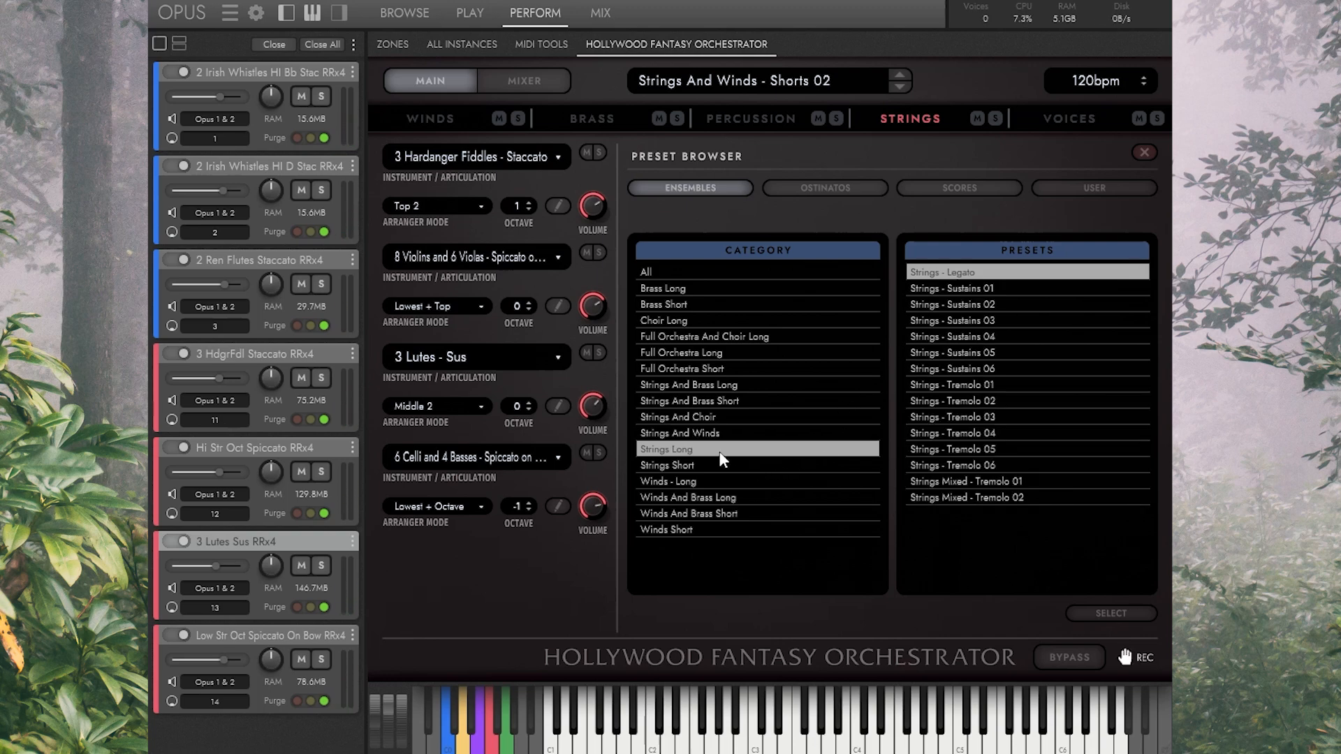
left_click(954, 289)
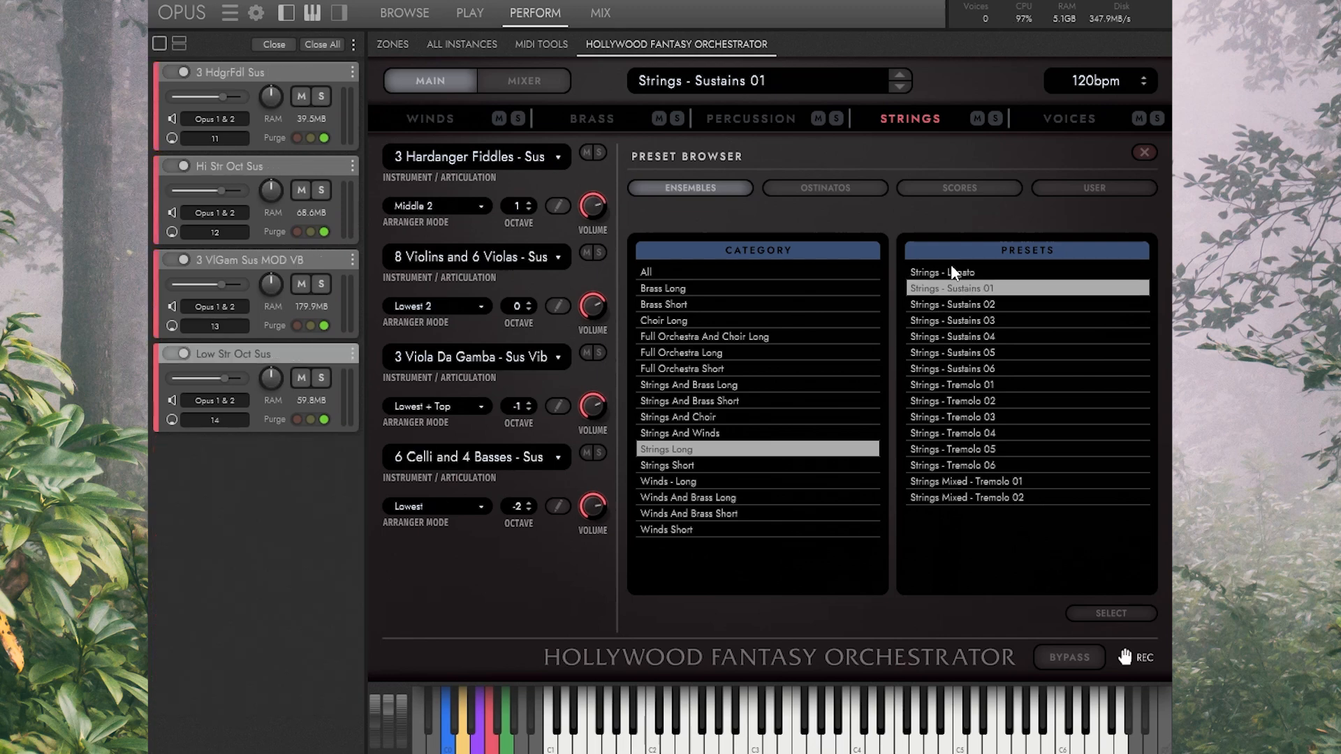
left_click(950, 273)
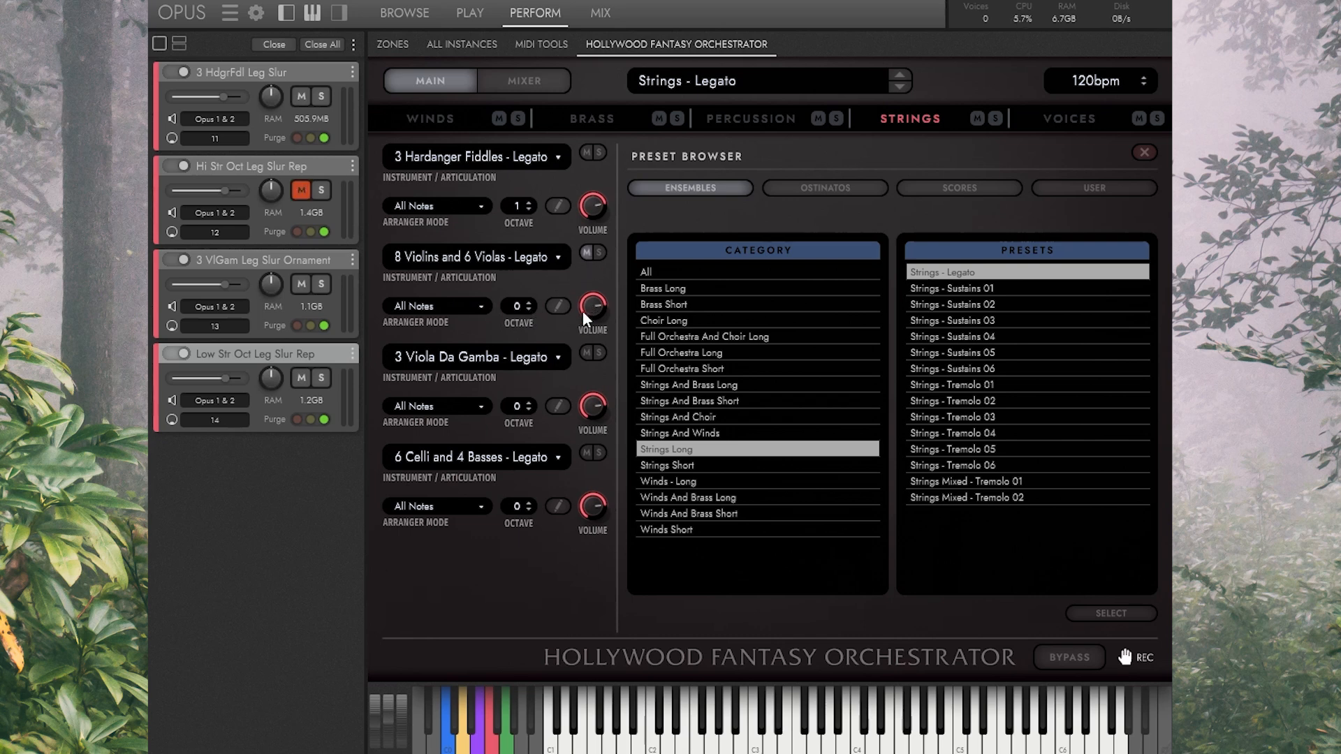
left_click(587, 152)
Step: Audition Winds - Legato 04 from the Winds - Long category and Winds And Brass - Sustain 03 from Winds And Brass Long
left_click(743, 483)
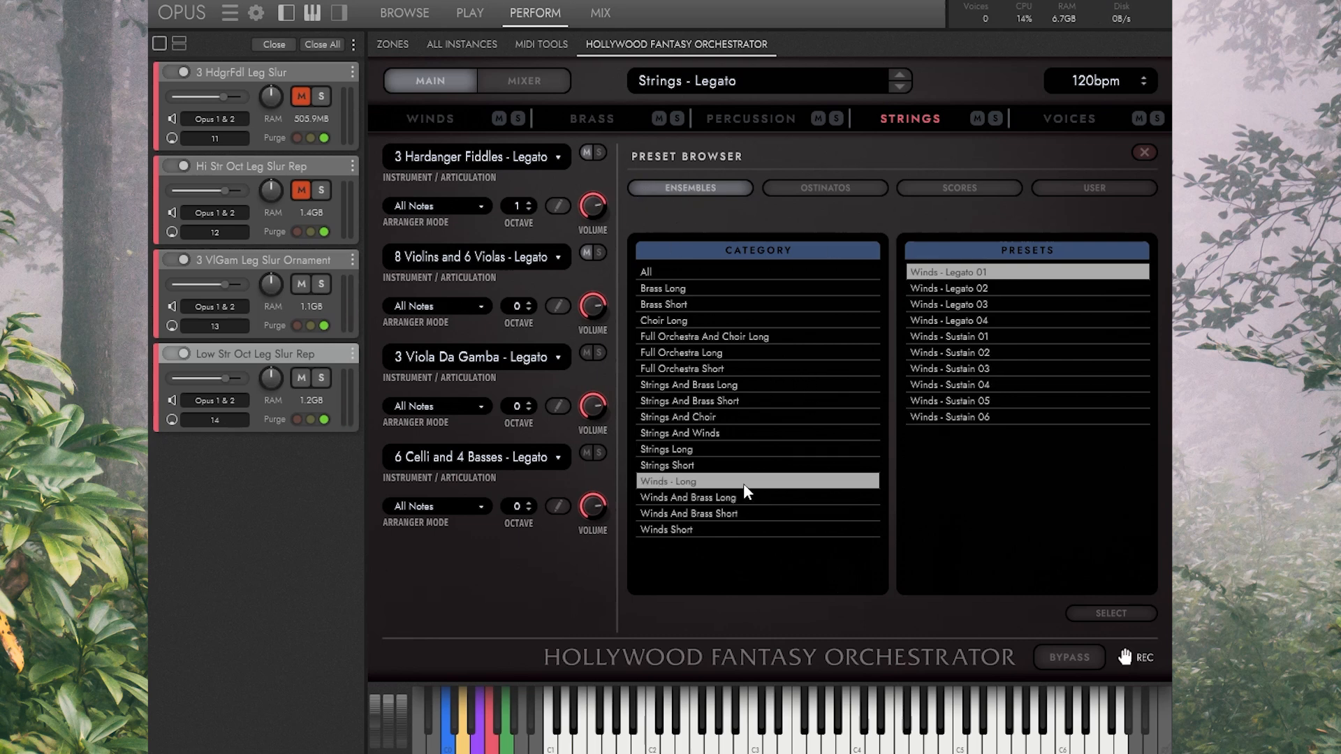
left_click(970, 337)
left_click(971, 325)
double_click(971, 323)
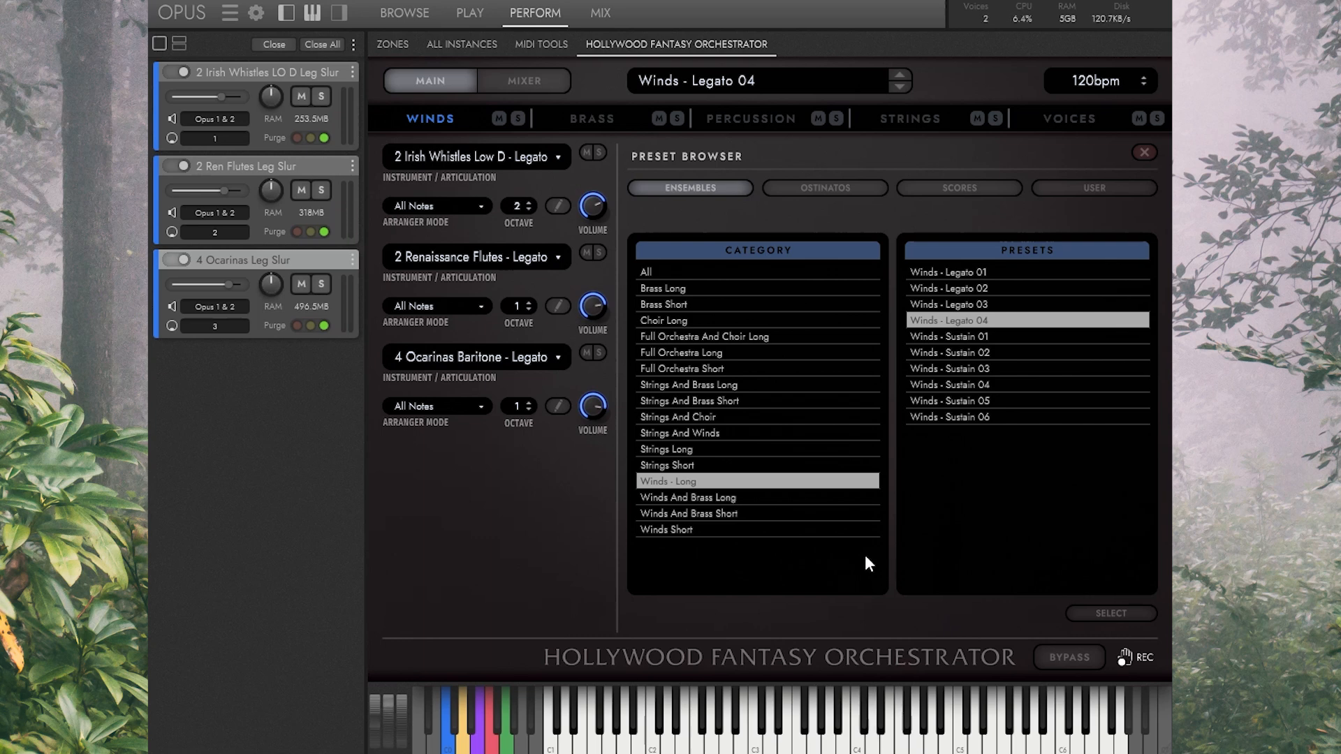
left_click(752, 497)
left_click(949, 311)
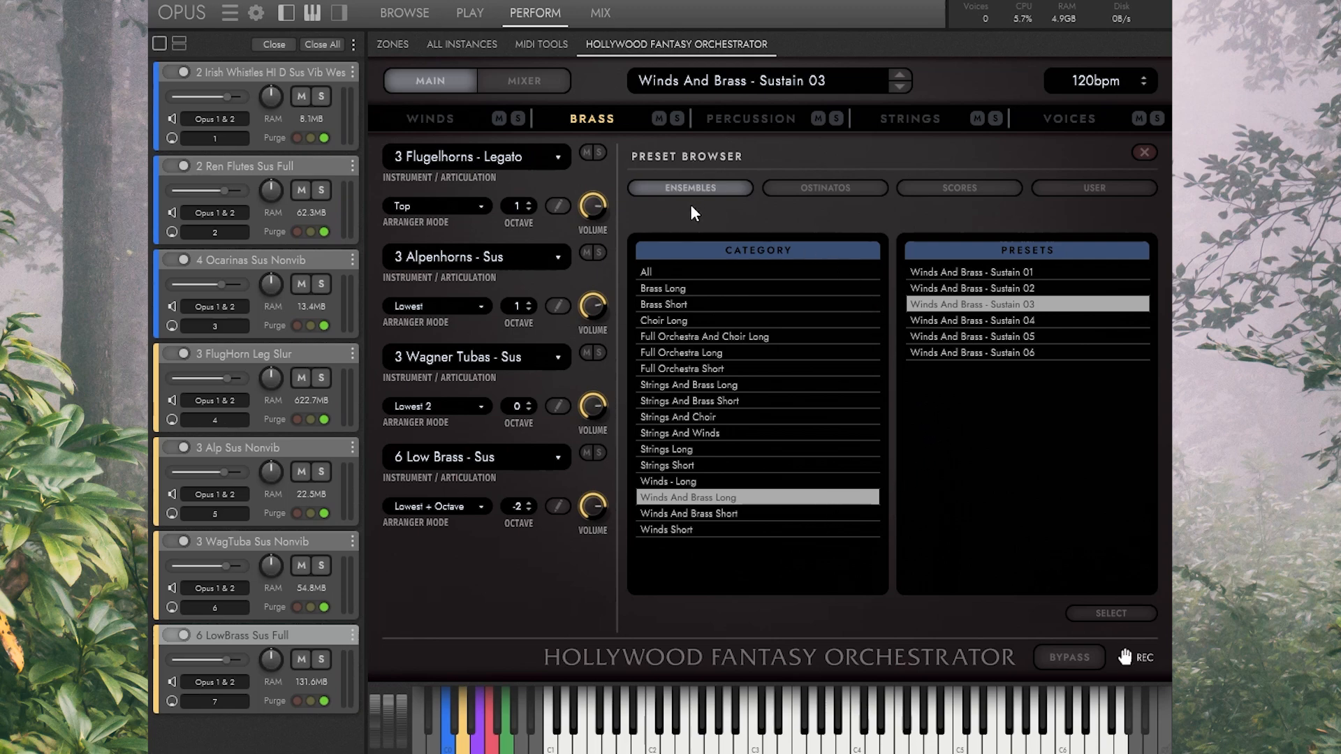
Step: Browse the ostinato presets and load Ostinatos - 16th Notes 01 from the 16th Notes (~105 Bpm) category
left_click(821, 192)
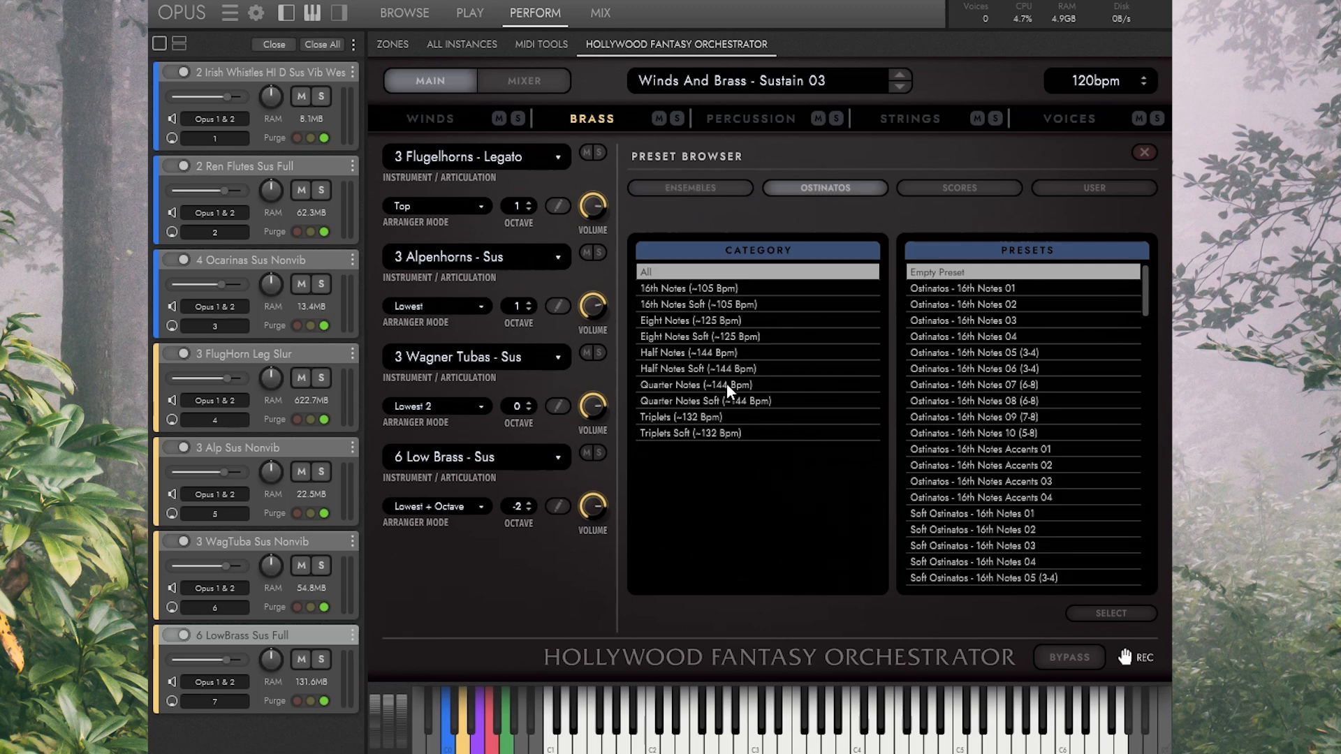
scroll(1015, 329, "down", 5)
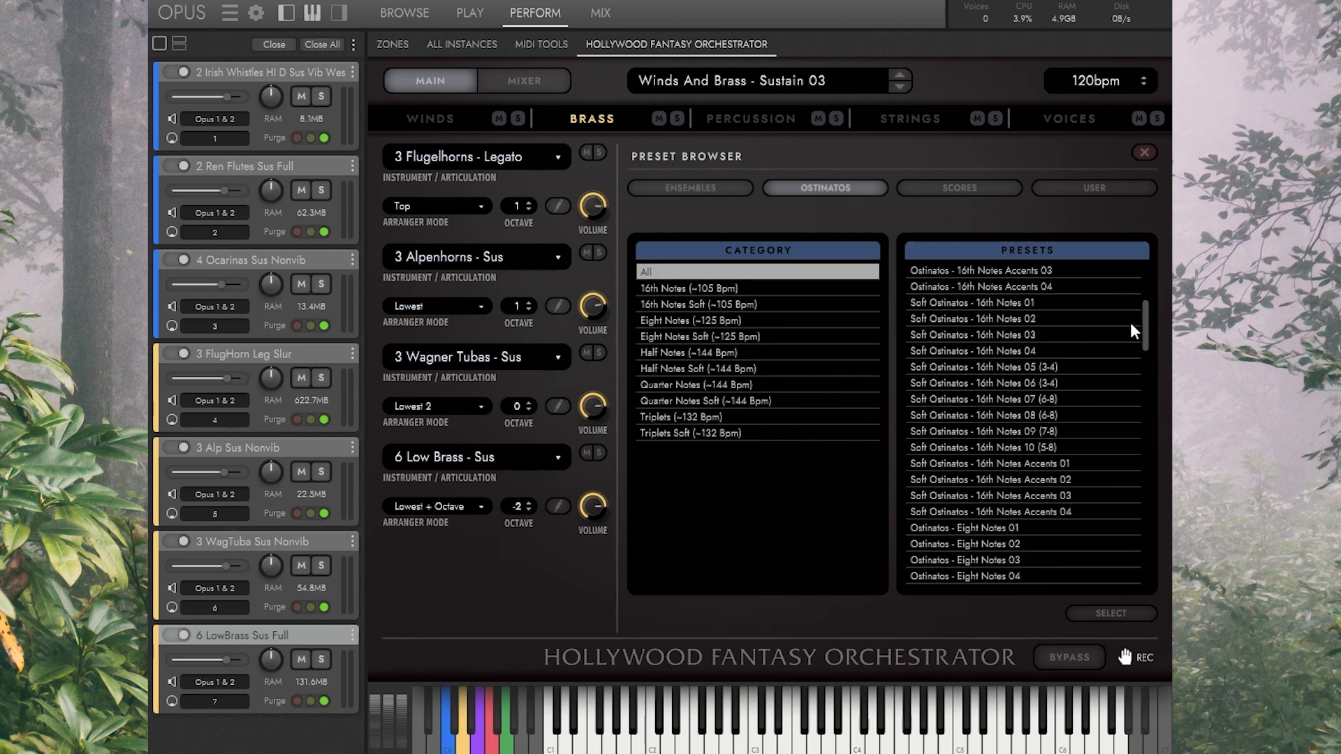
left_click_drag(1145, 322, 1154, 272)
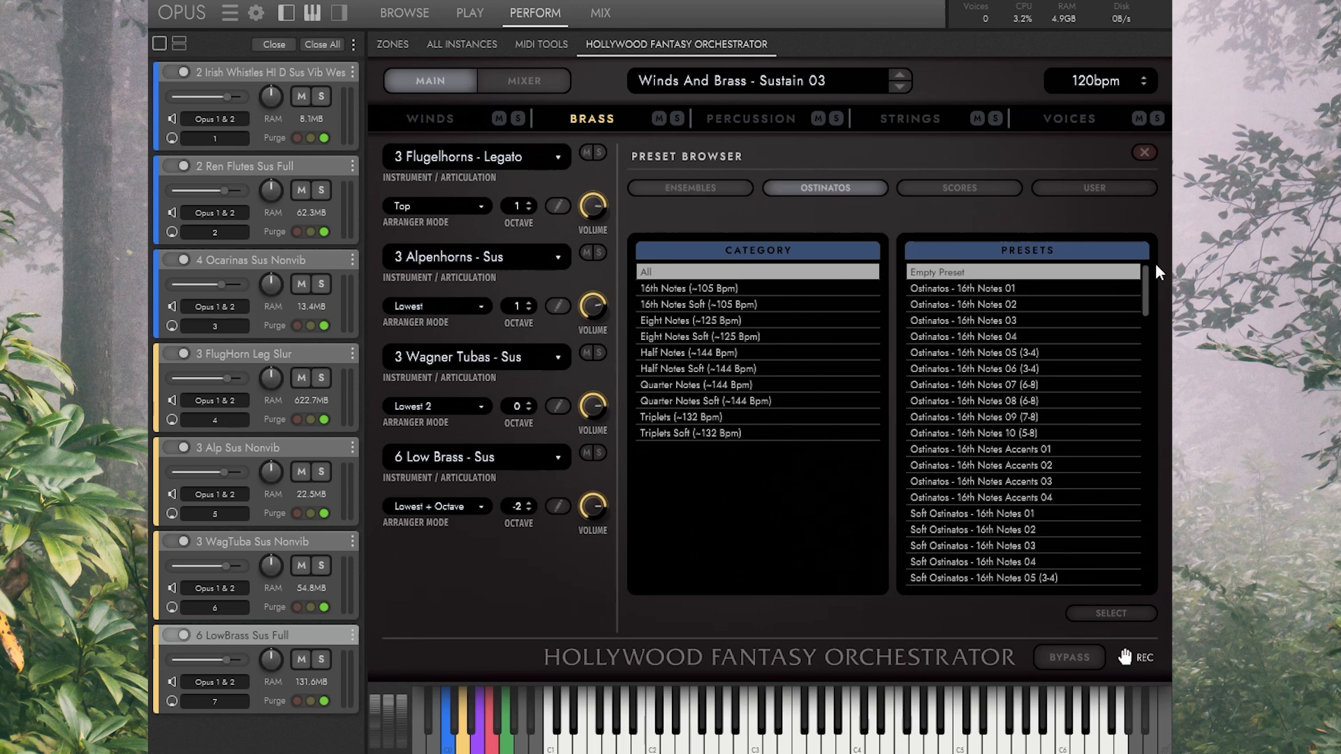
left_click(798, 288)
left_click(951, 288)
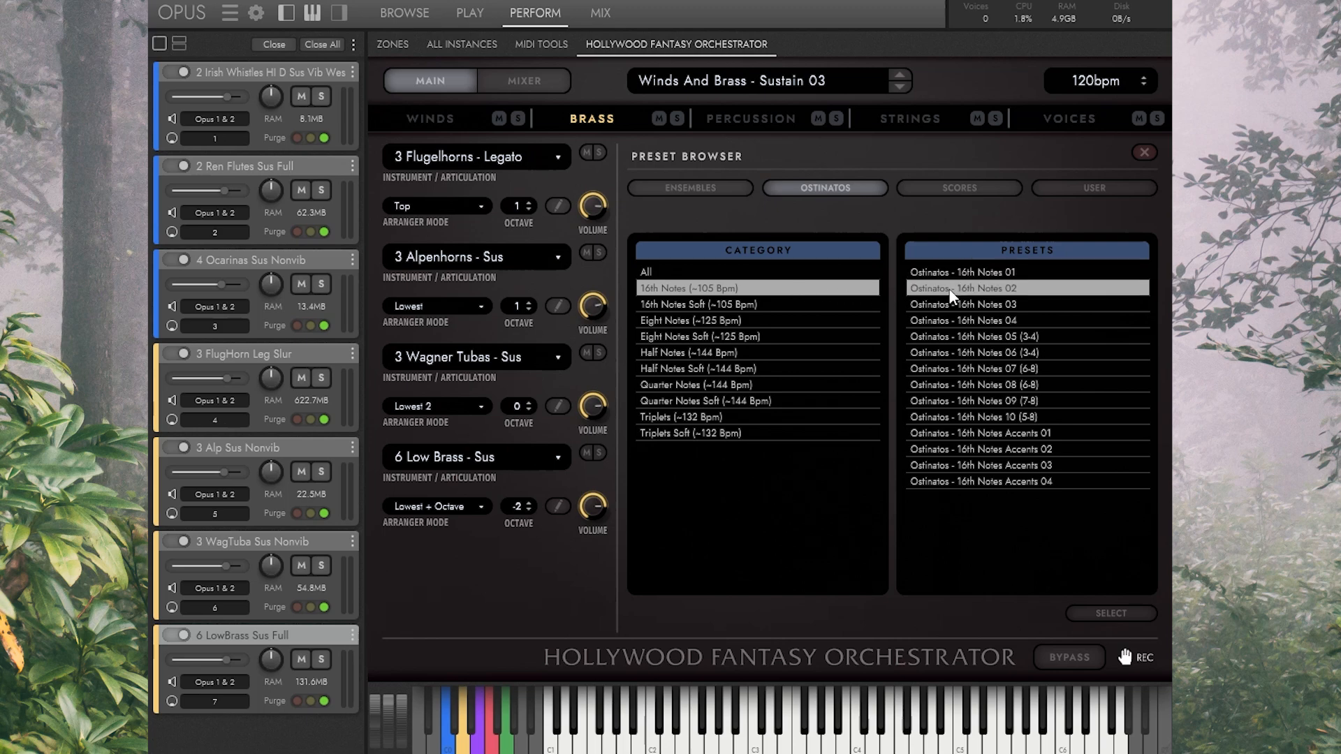
left_click(960, 274)
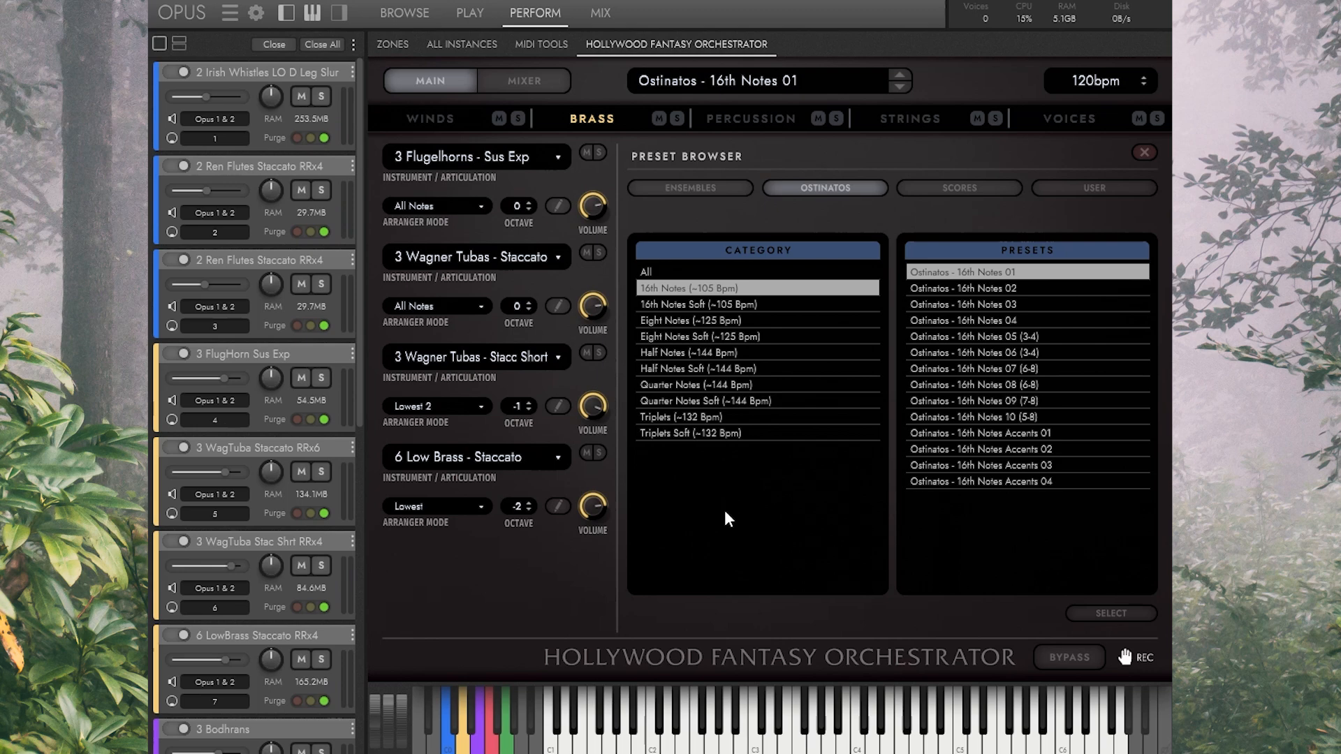
Step: Audition the 16th Notes ostinato presets 02, 04, 06 (3-4), 09 (7-8) and Accents 03
left_click(984, 289)
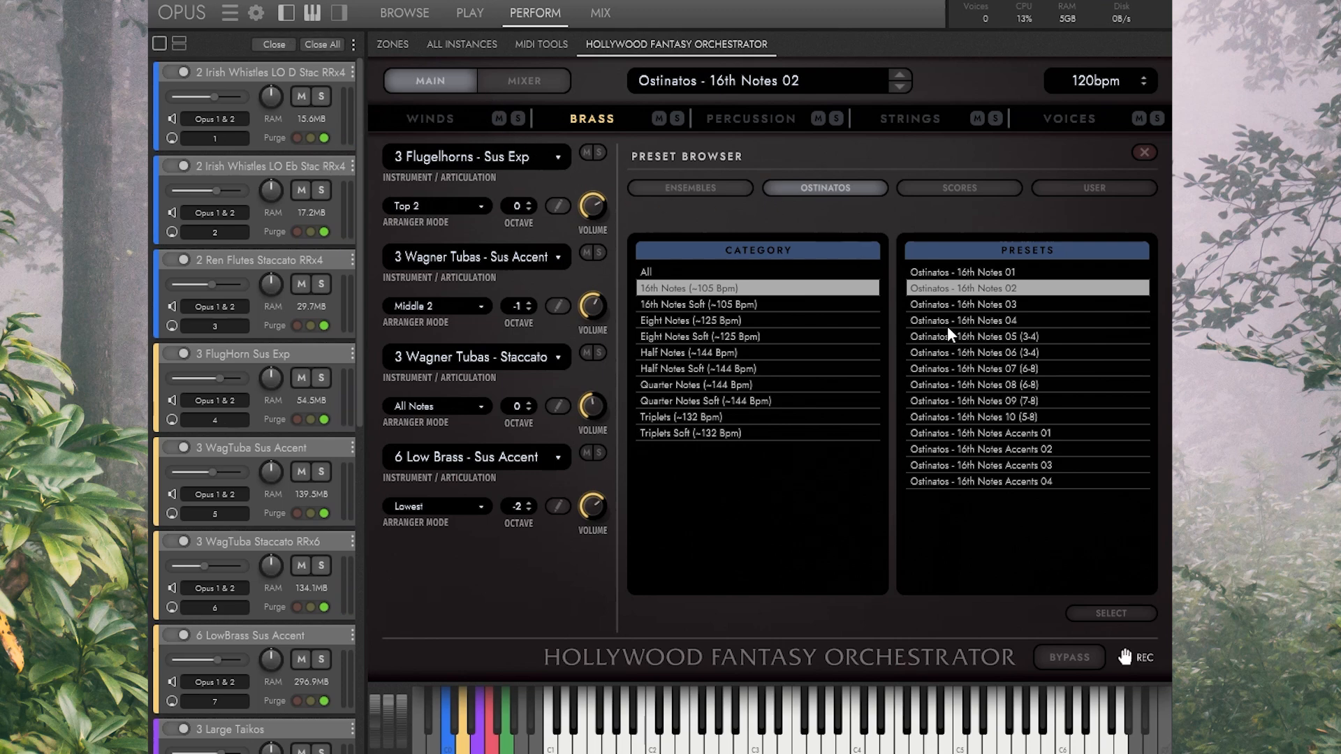
left_click(992, 321)
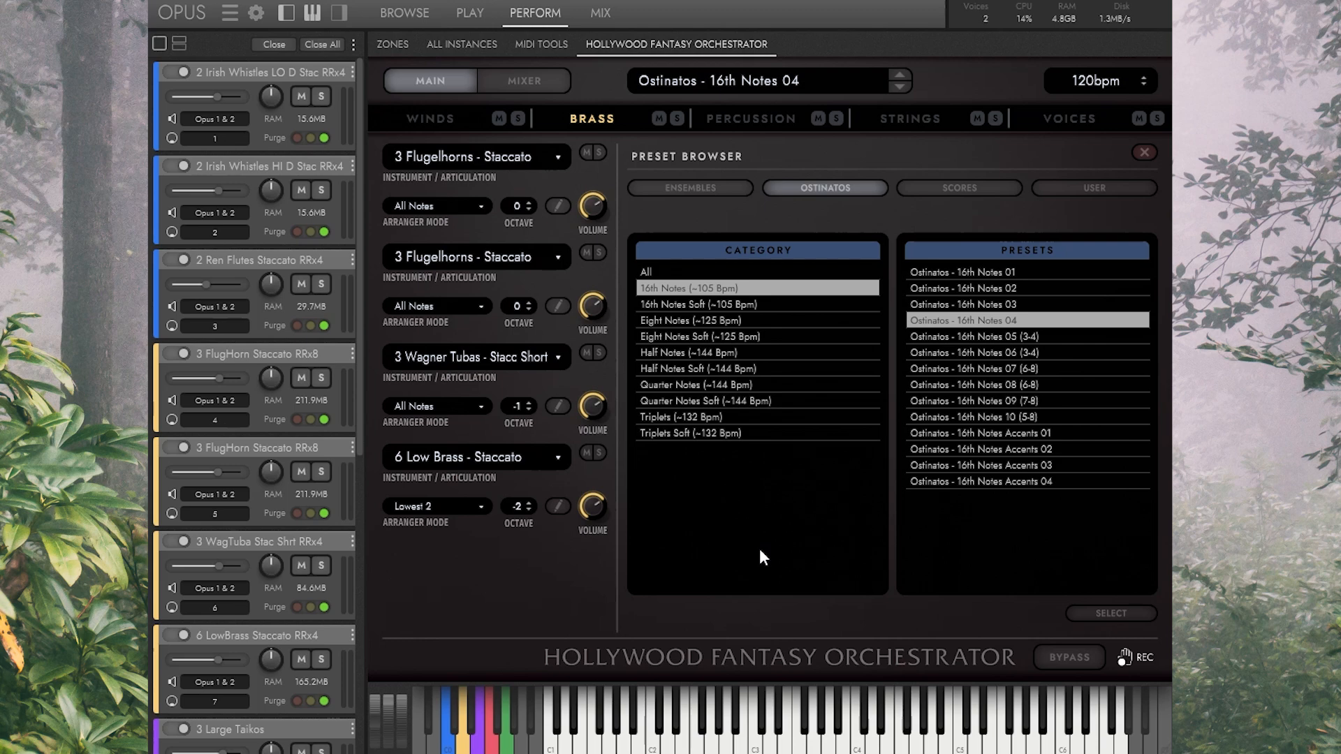
left_click(998, 354)
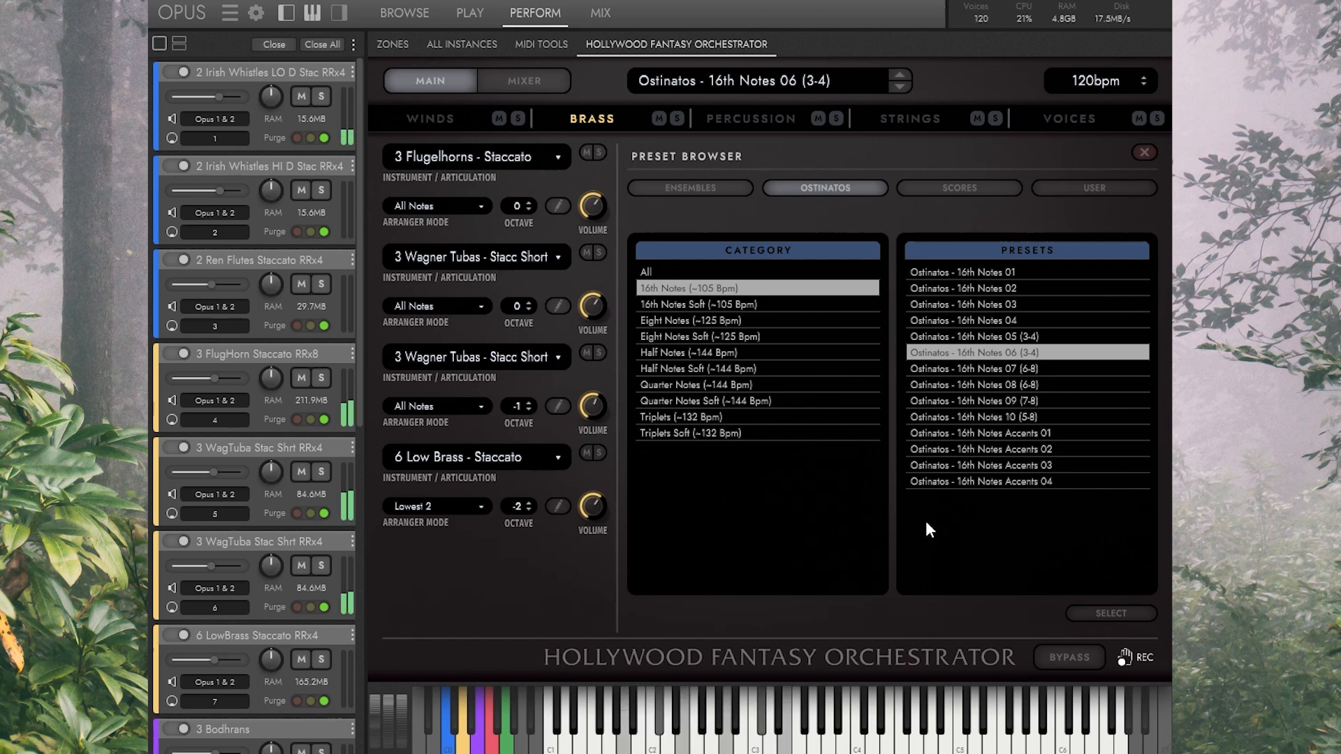
left_click(997, 401)
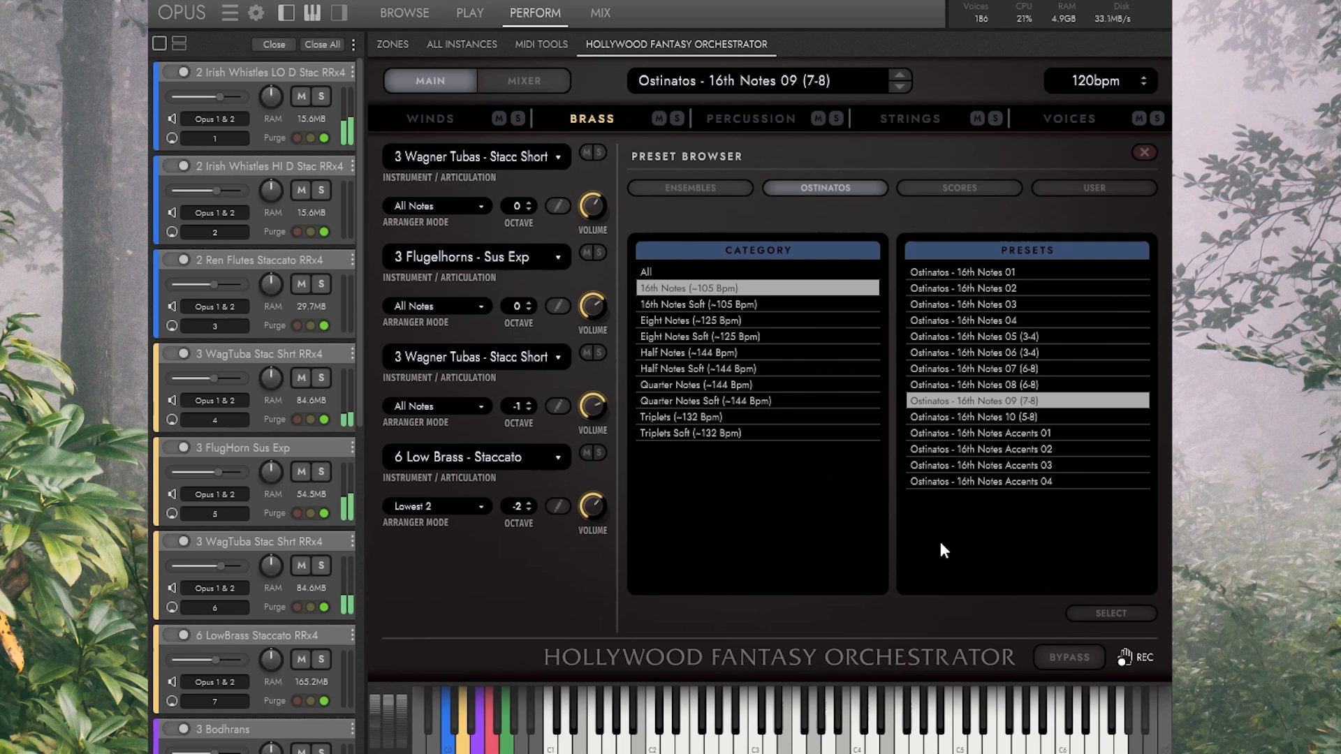
left_click(1054, 459)
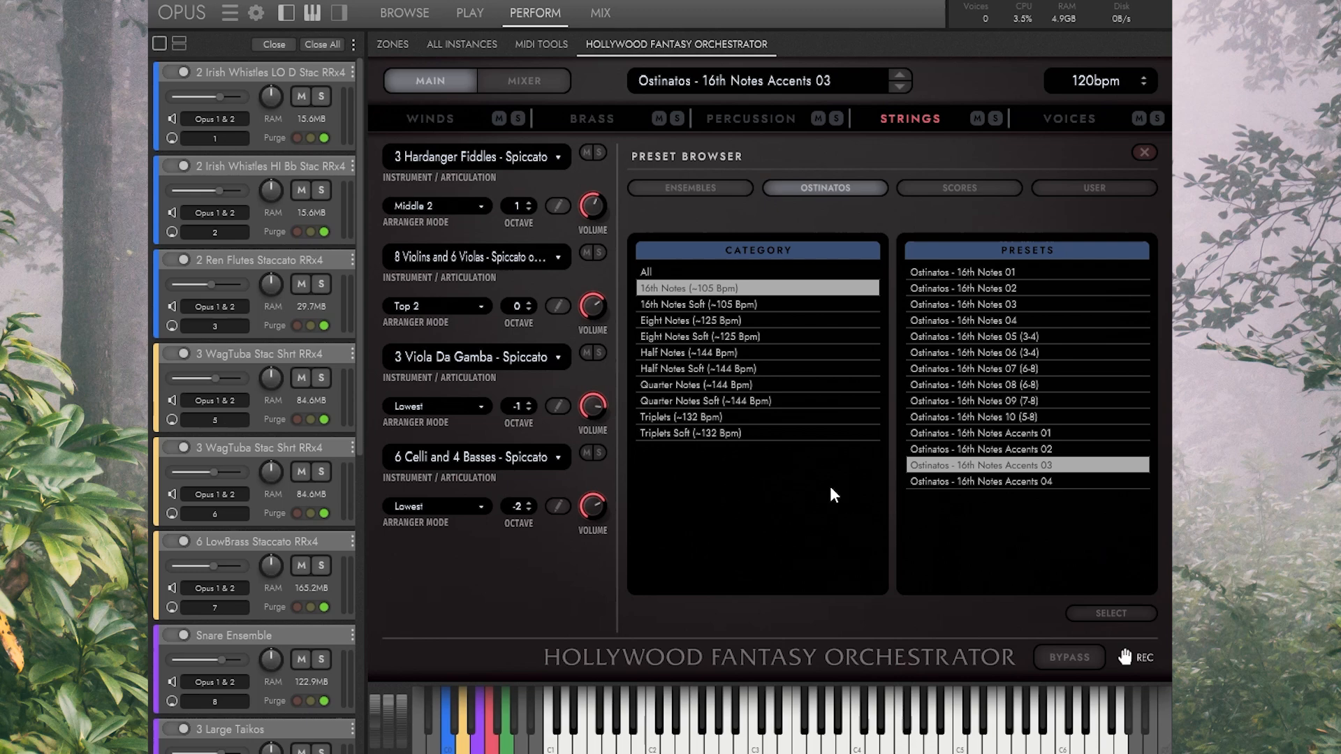
Step: Audition Ostinatos - Eight Notes 03 from the Eight Notes (~125 Bpm) category and Ostinatos - Half Notes 03 from Half Notes (~144 Bpm)
left_click(720, 320)
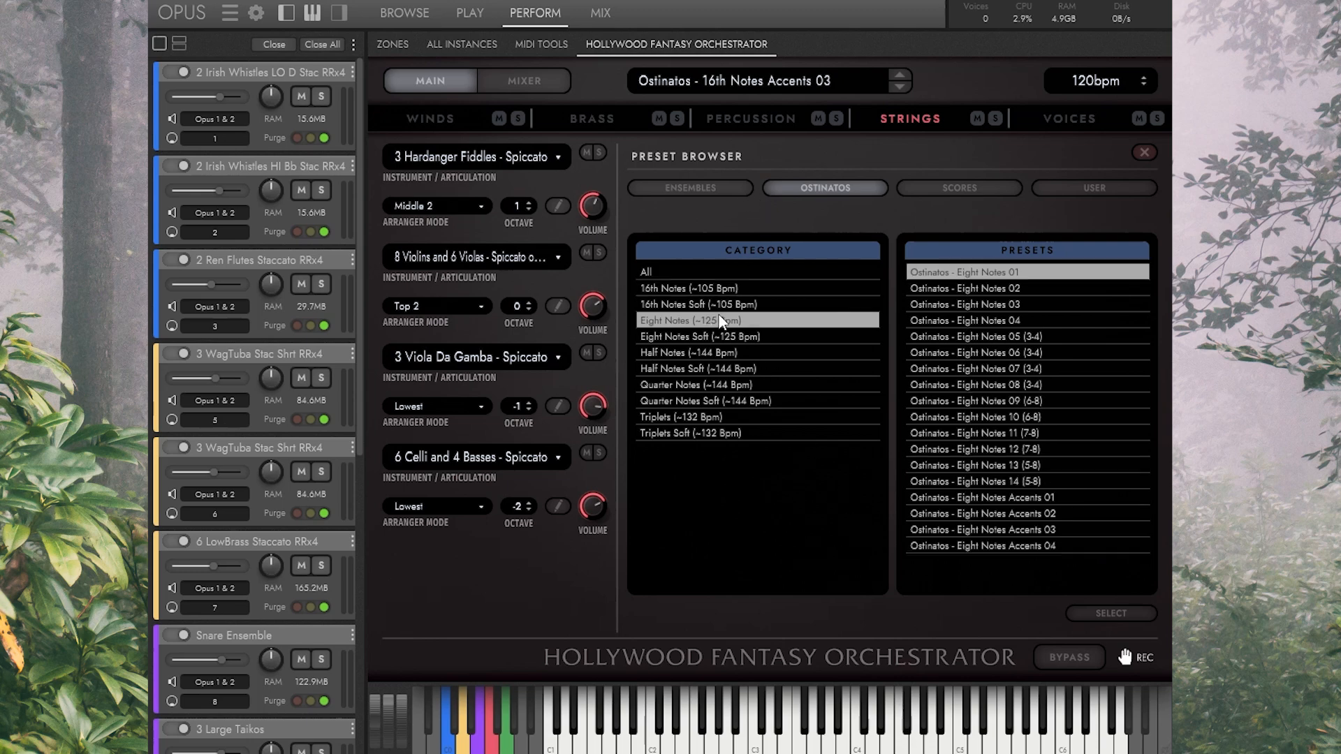
left_click(961, 307)
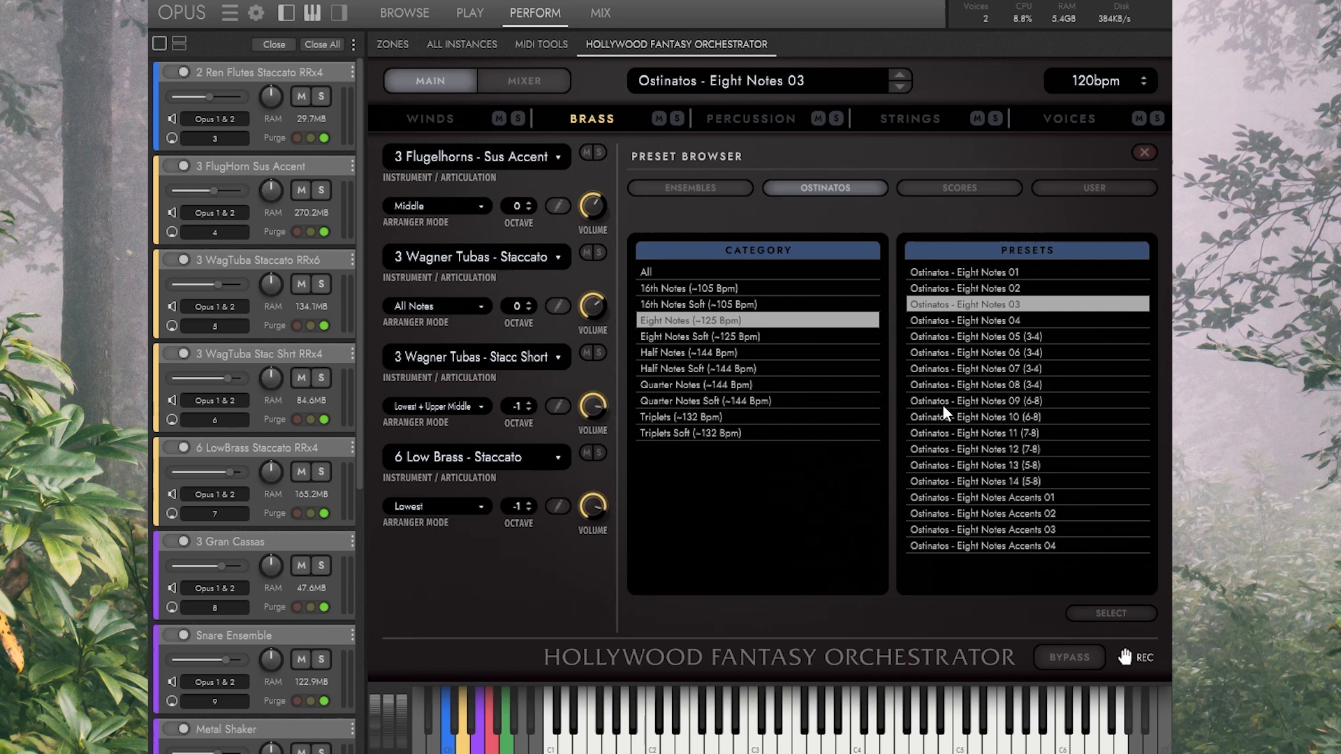
left_click(769, 352)
left_click(947, 305)
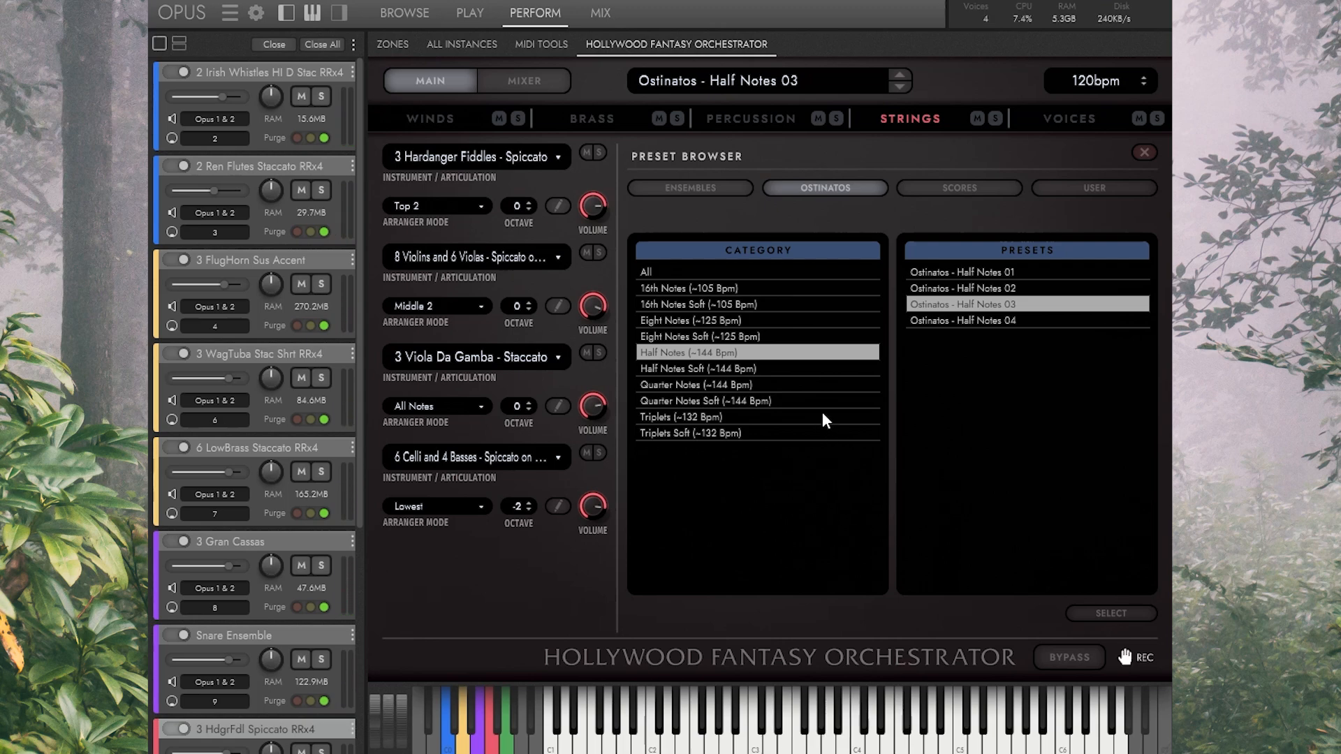
Step: Audition Ostinatos - Quarter Notes 03 from the Quarter Notes (~144 Bpm) category and Ostinatos - Triplets 03 from Triplets (~132 Bpm)
left_click(756, 386)
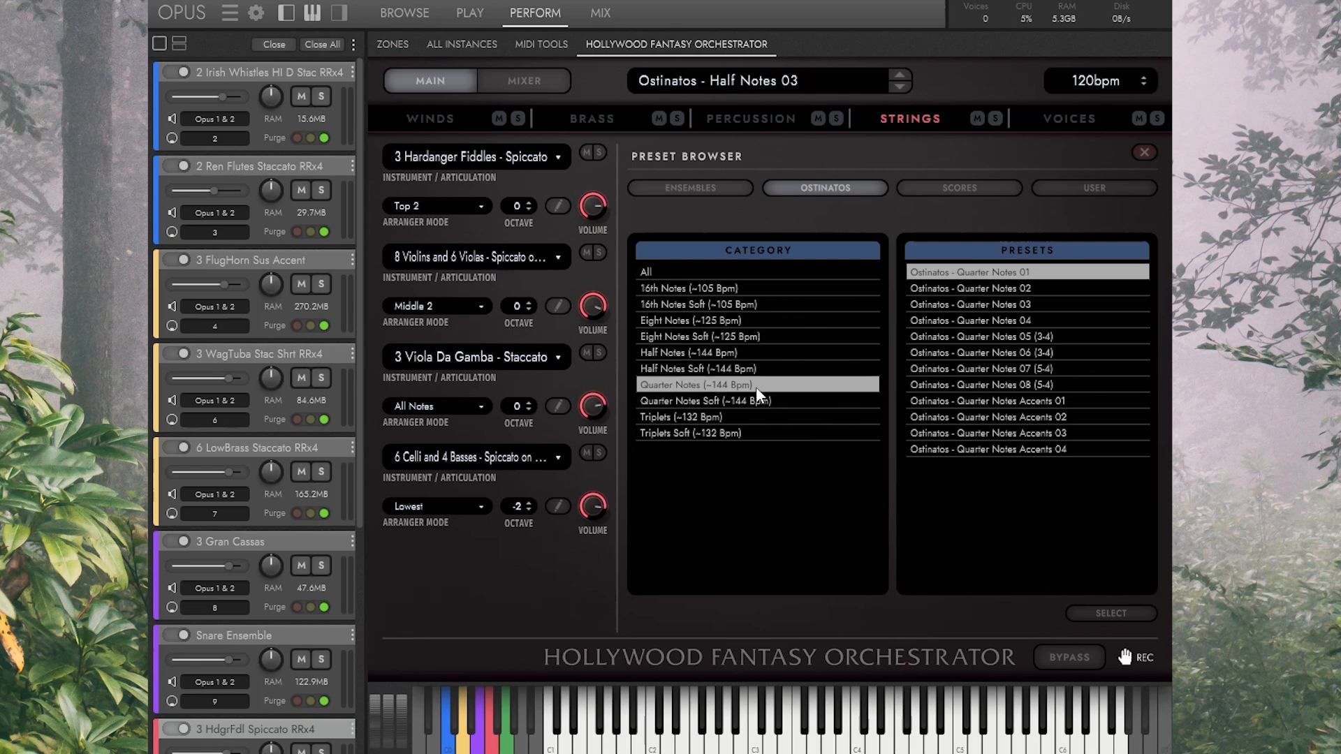
left_click(974, 305)
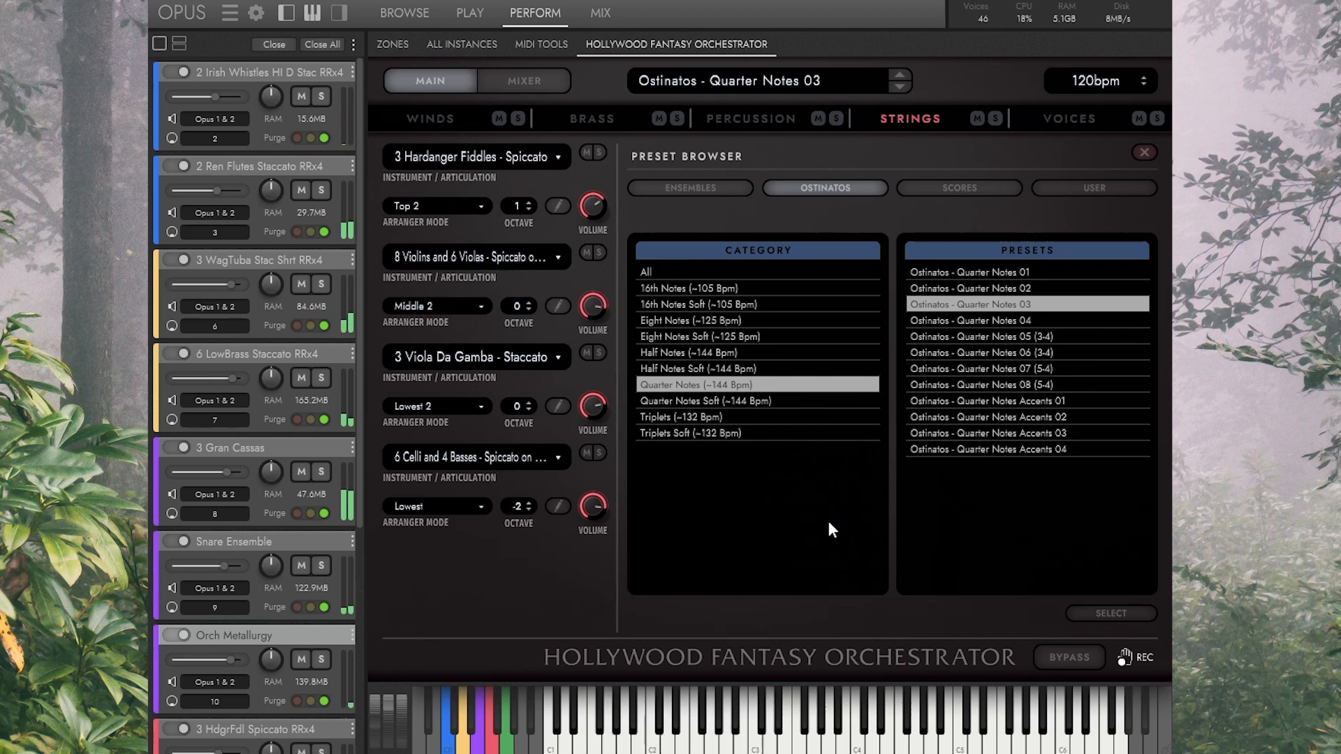
left_click(742, 416)
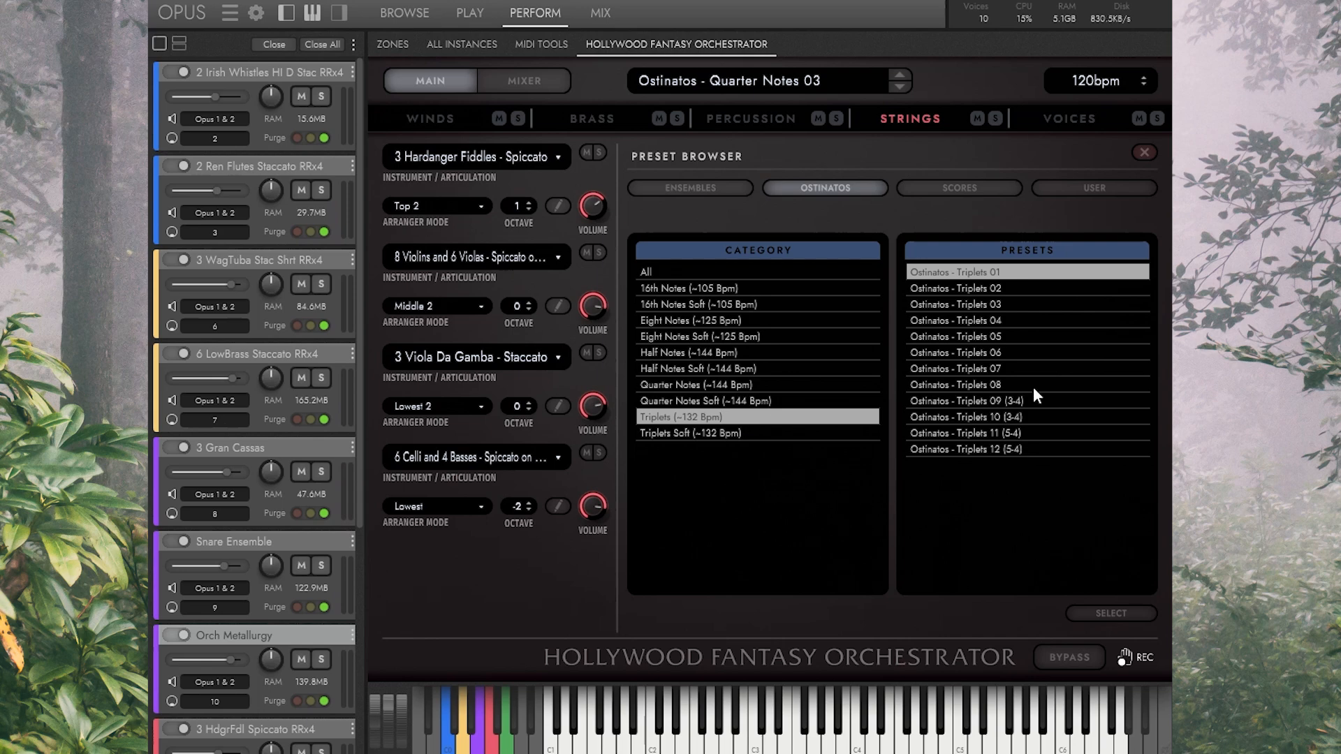
left_click(1008, 304)
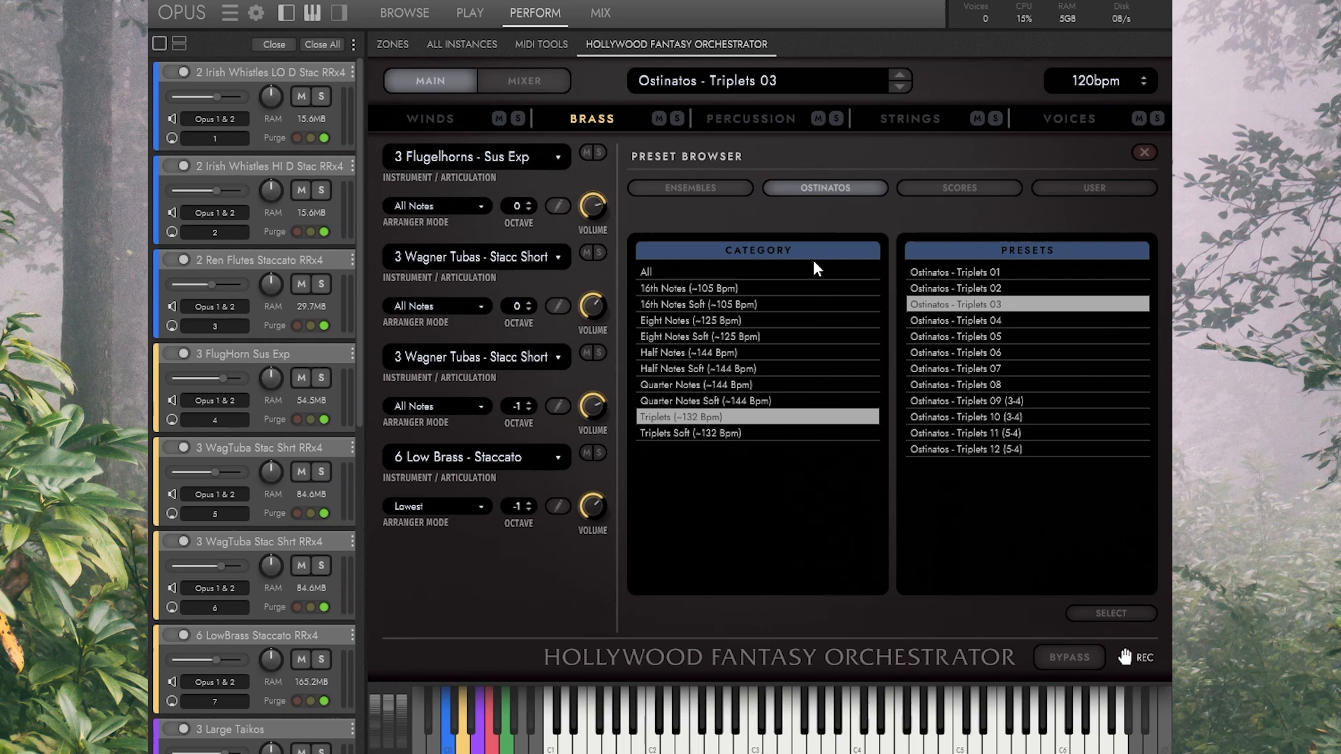
Step: Audition the score presets An Old Promise 01, 02, 03, 04 and 06 (3-4)
left_click(968, 191)
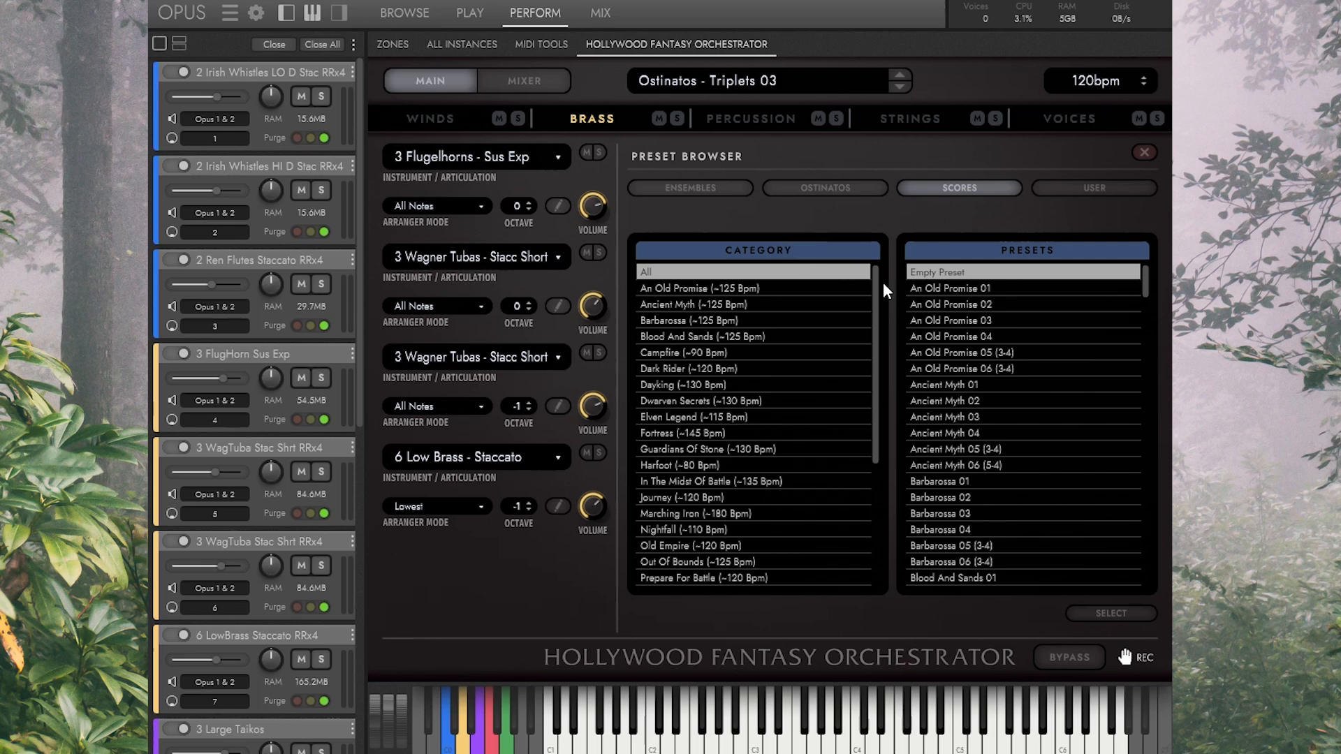
left_click(923, 287)
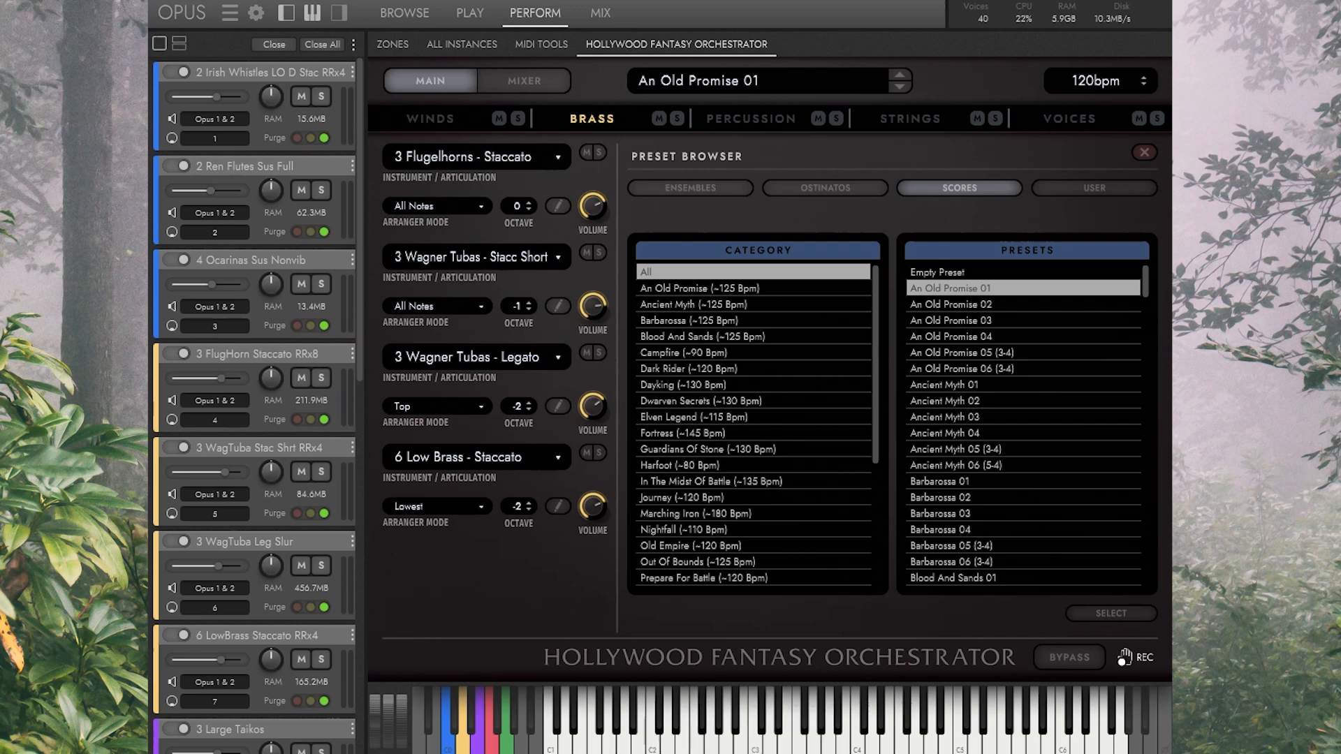
left_click(956, 311)
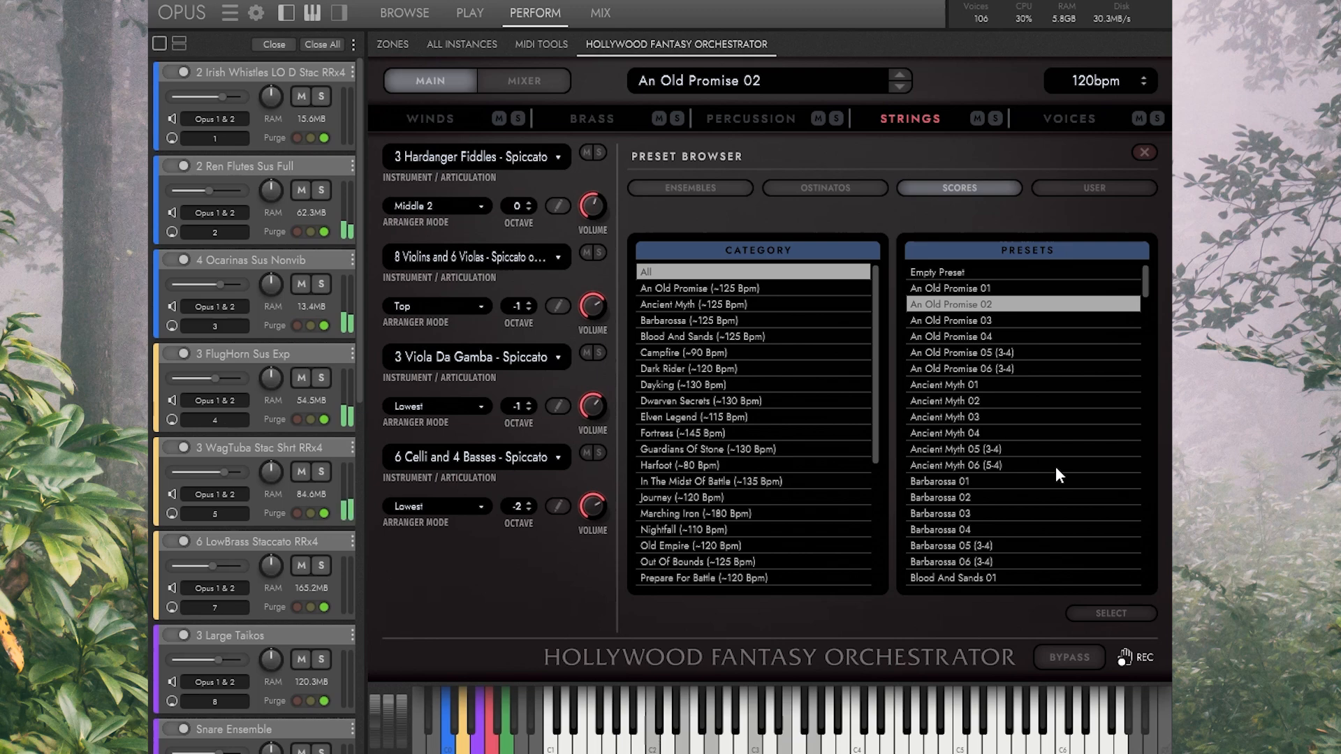
left_click(1045, 322)
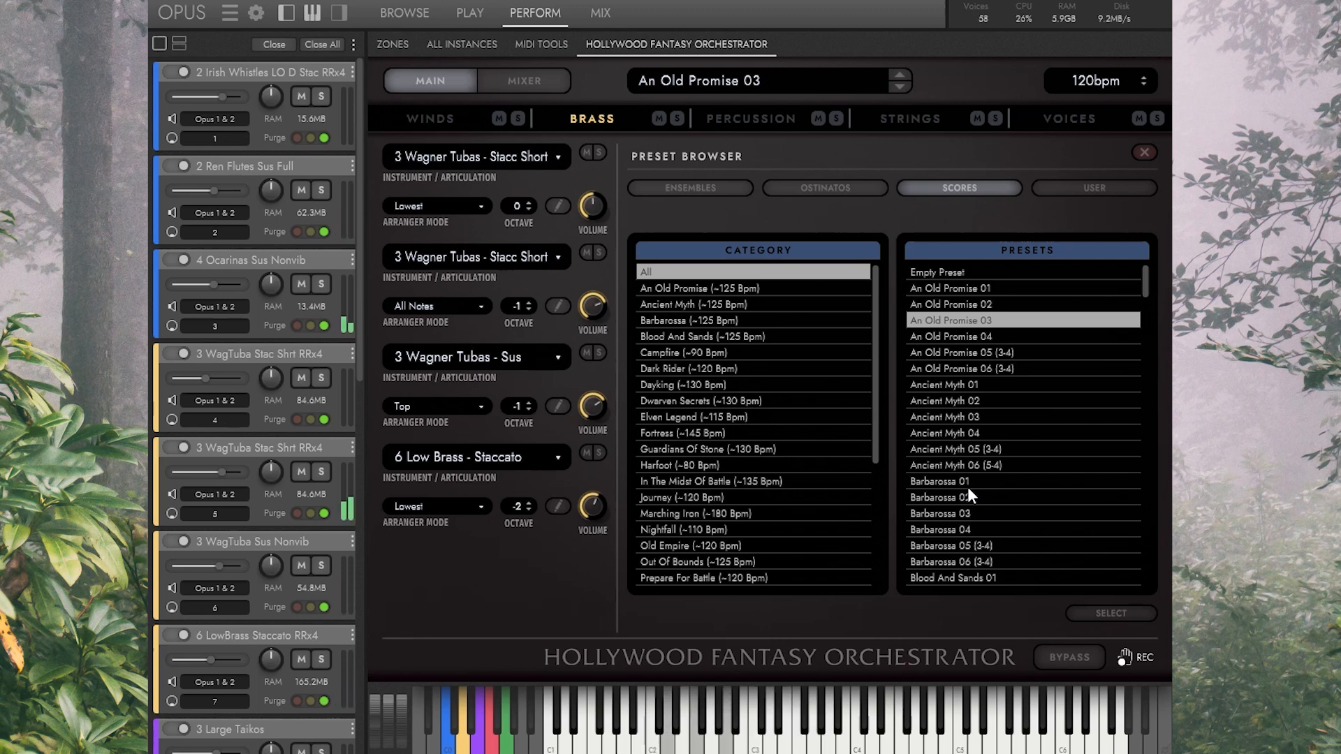
left_click(976, 341)
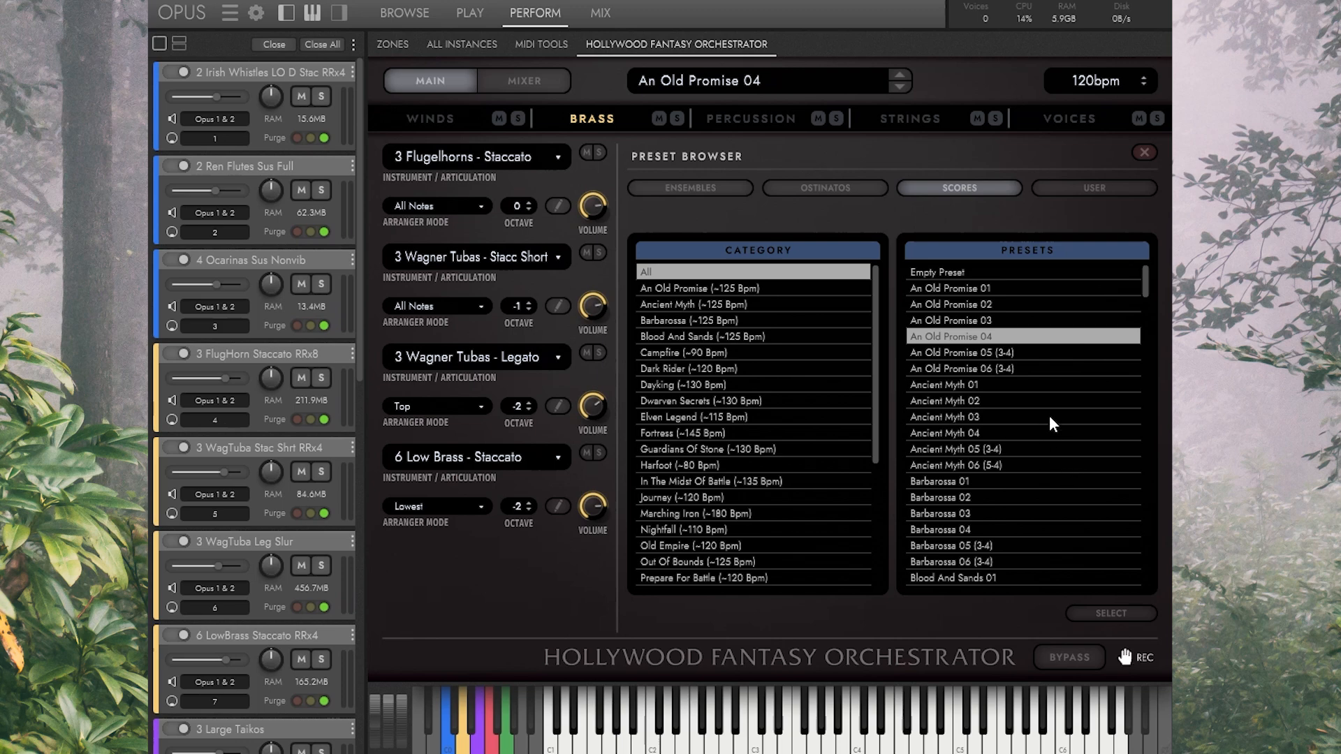
left_click(1035, 364)
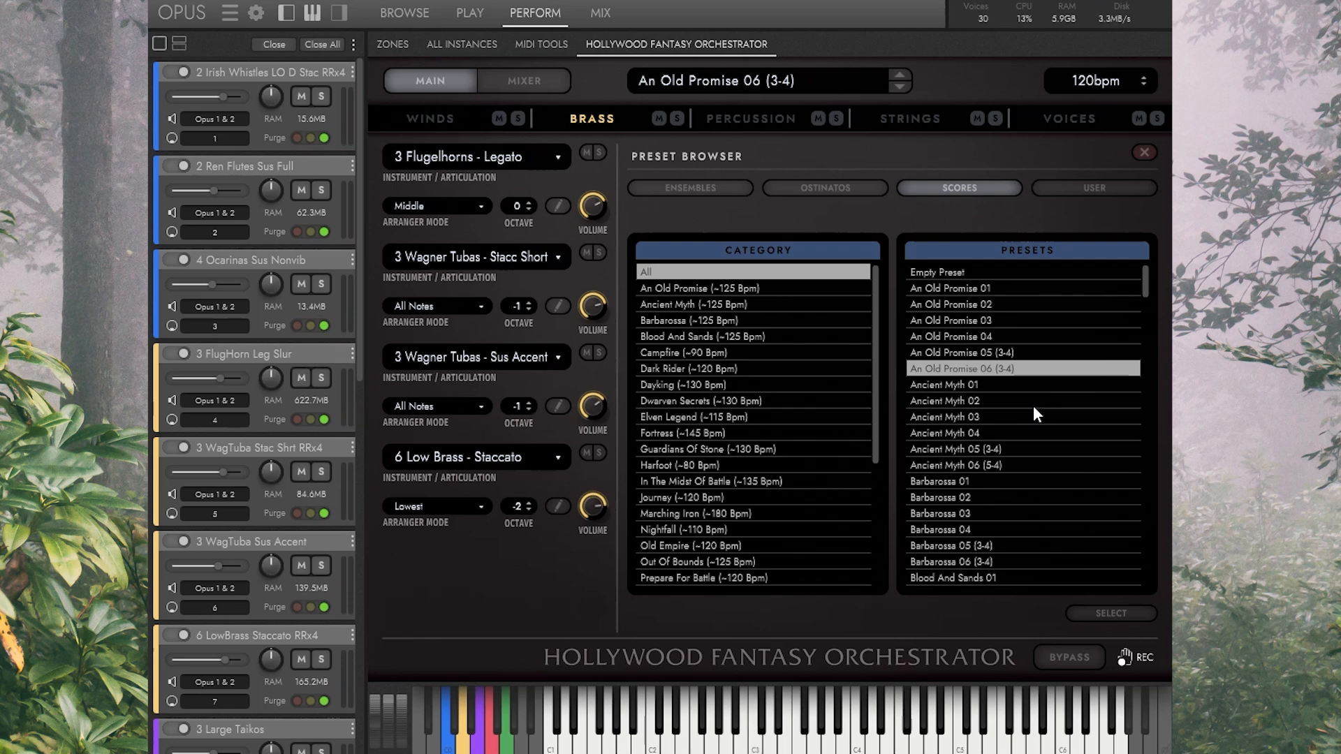
Step: Audition the score presets Barbarossa 02 and Campfire 01, and select Dayking 01
scroll(1019, 419, "down", 1)
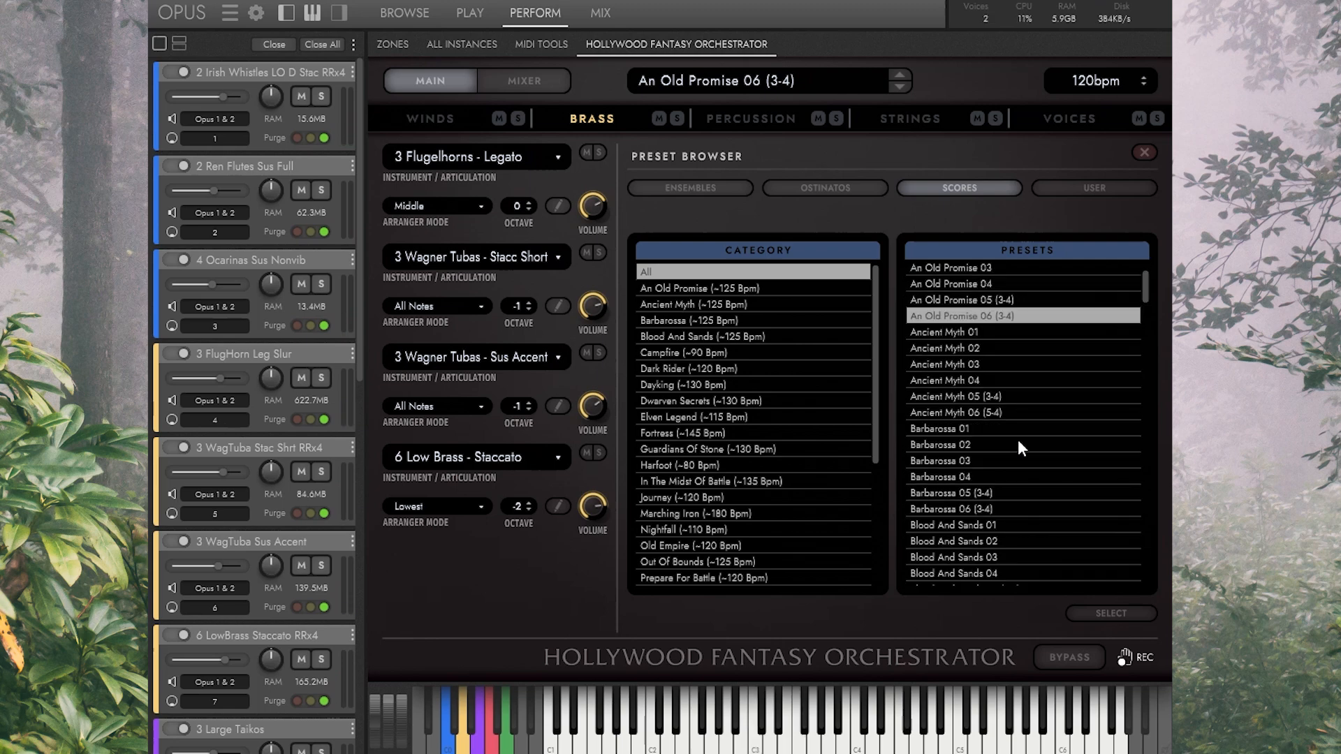
left_click(1017, 441)
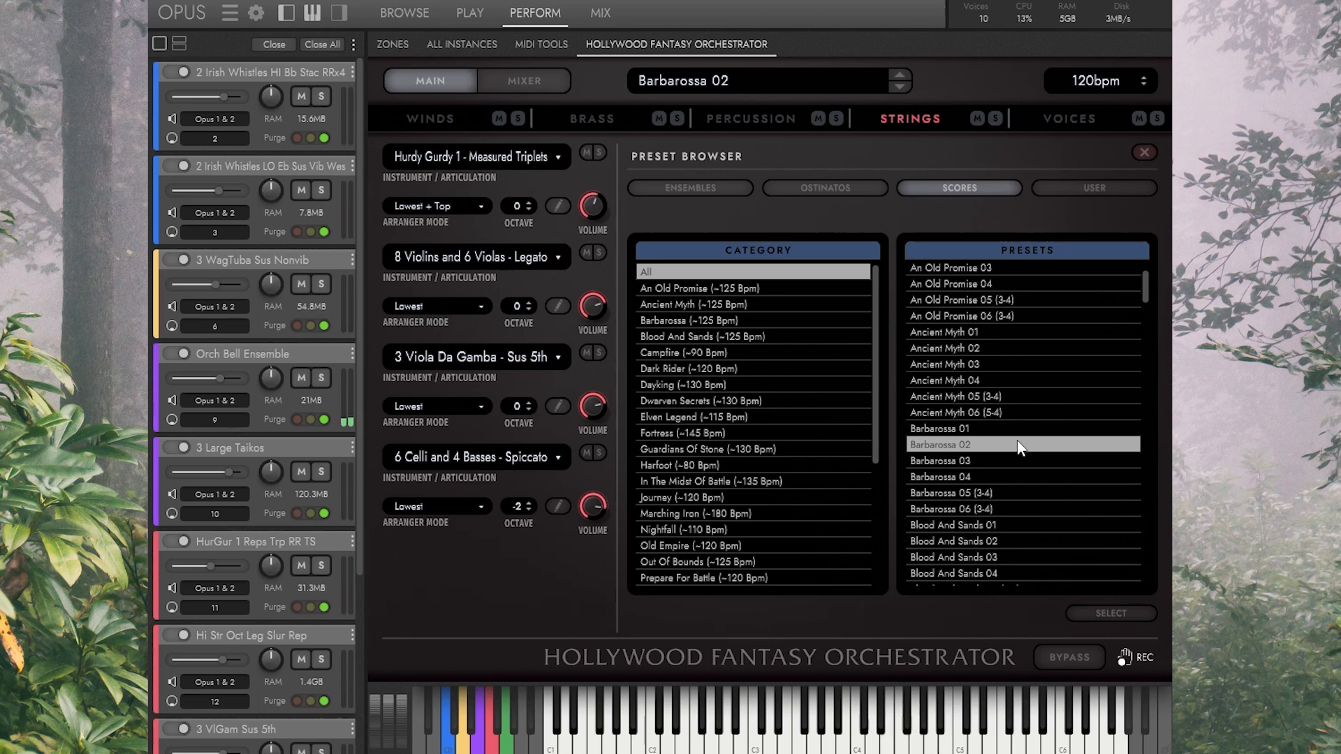
scroll(1018, 446, "down", 3)
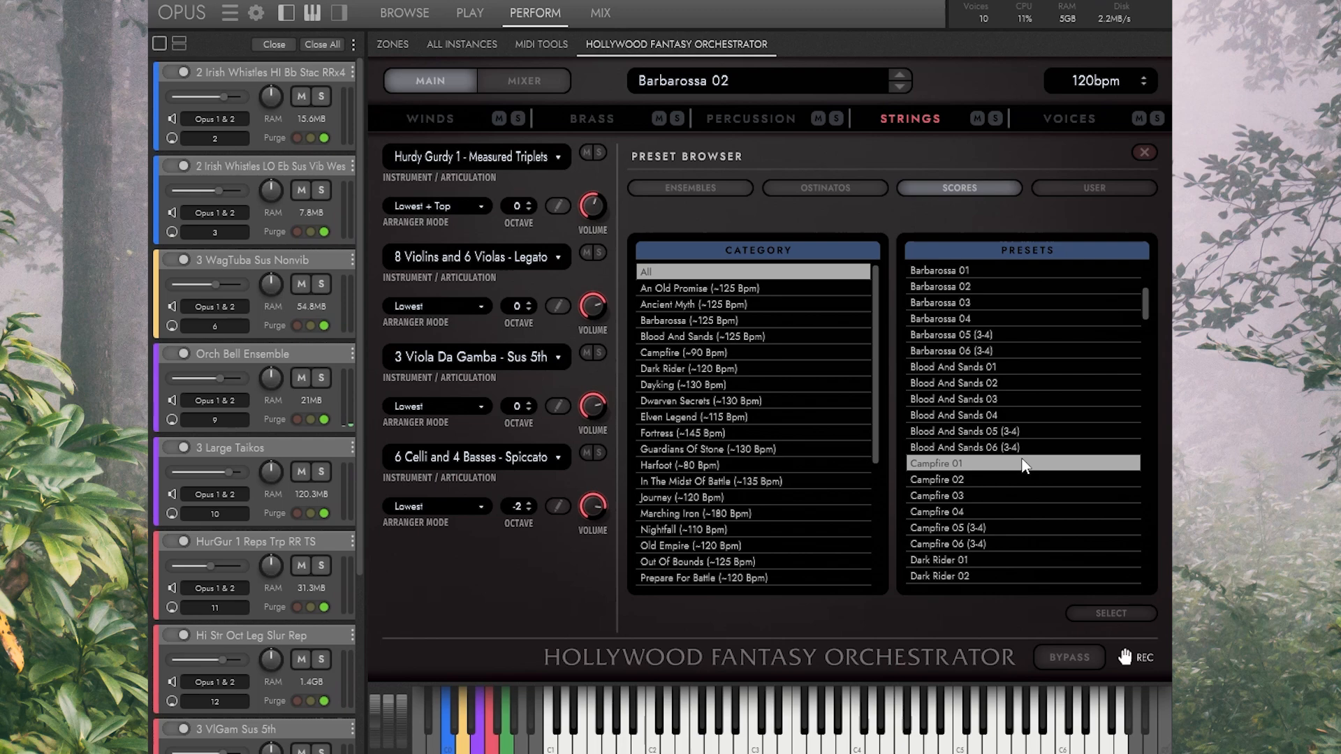
left_click(1024, 464)
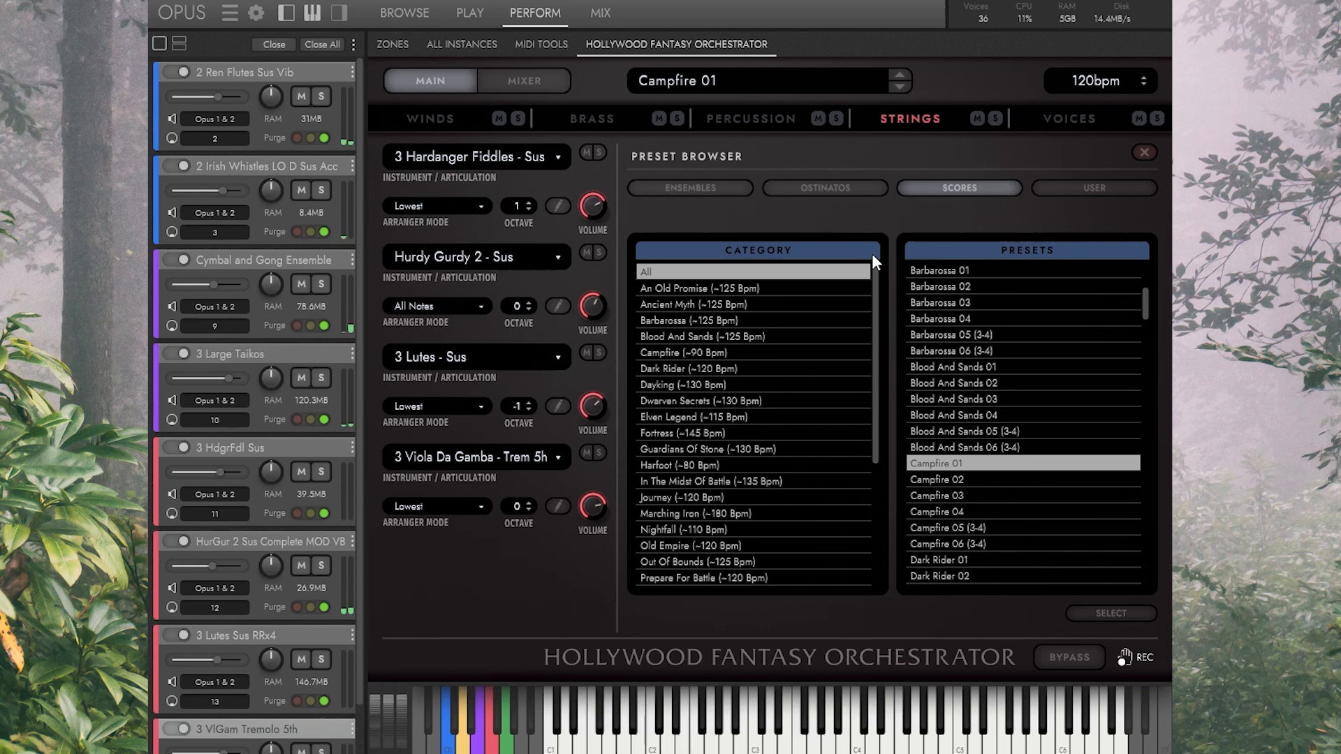
scroll(932, 480, "down", 4)
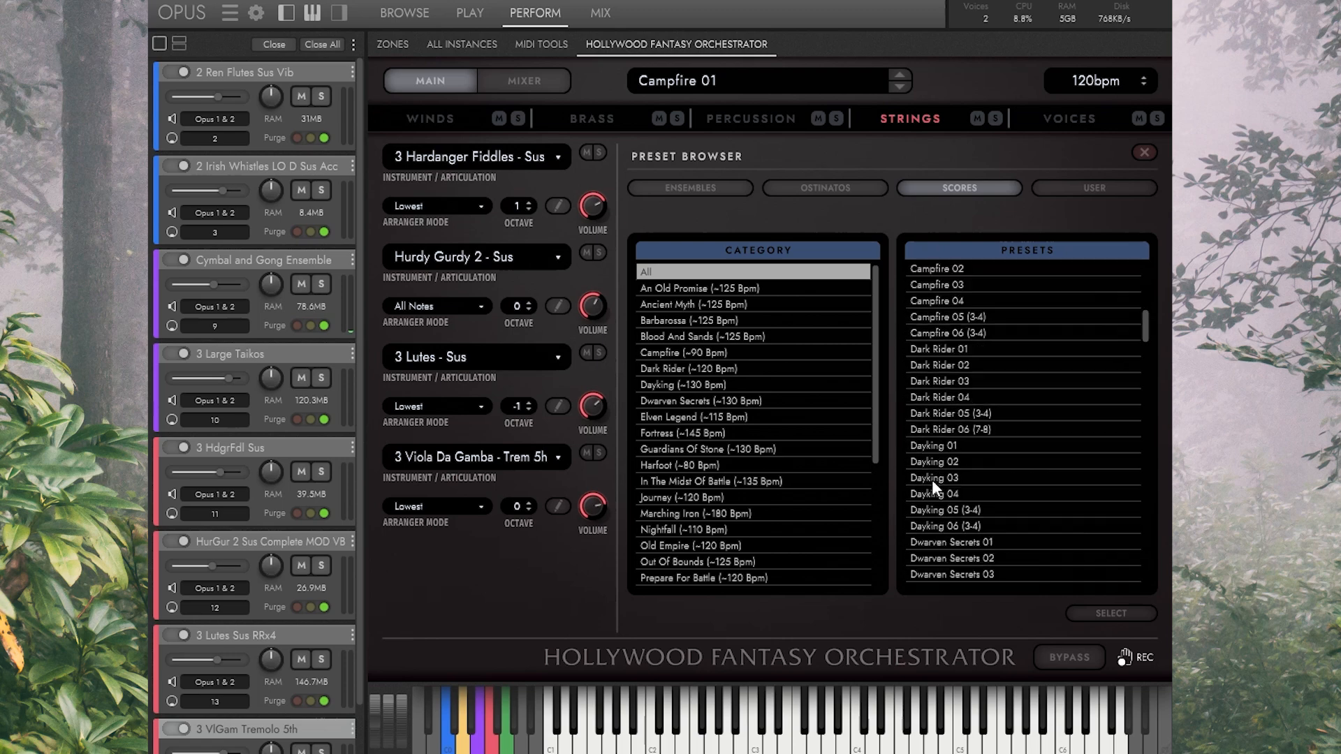
left_click(978, 446)
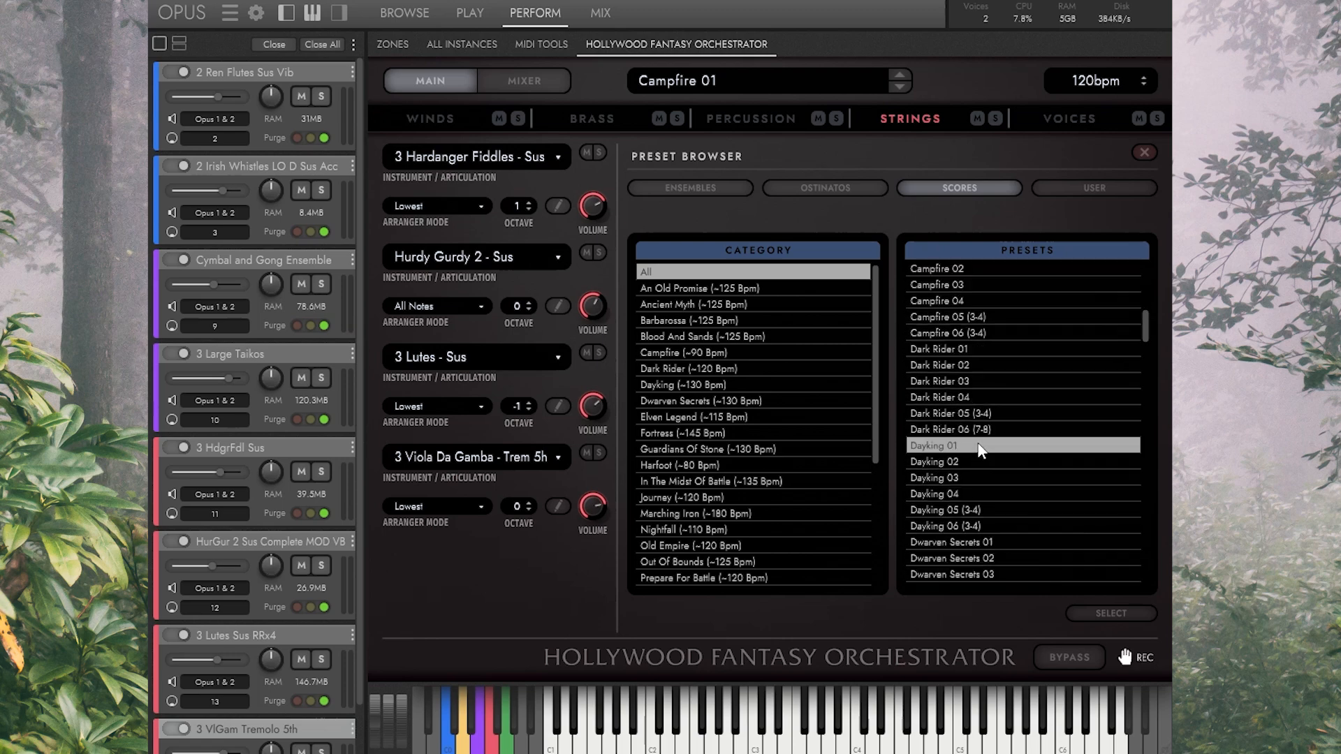
Step: Audition the score presets Dayking 01, Fortress 02 (3-4) and In The Midst Of Battle 03
double_click(974, 445)
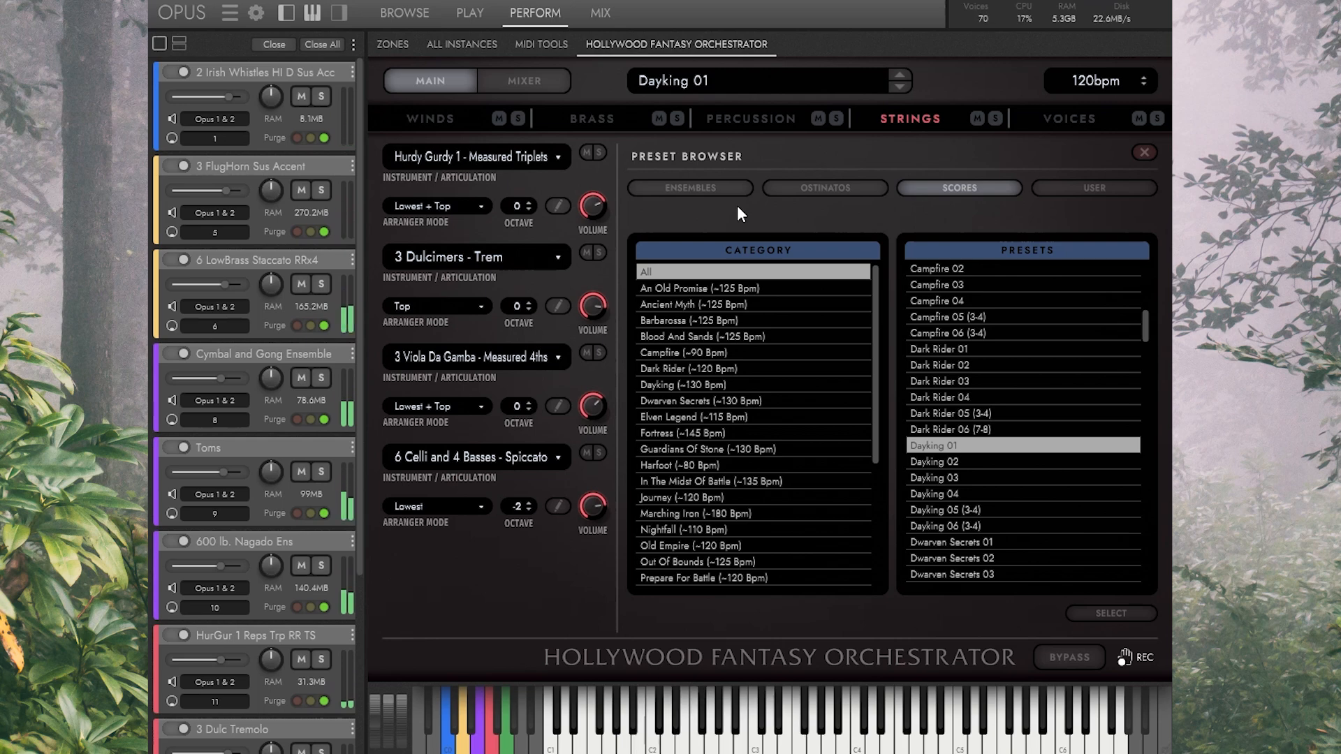
scroll(1092, 459, "down", 7)
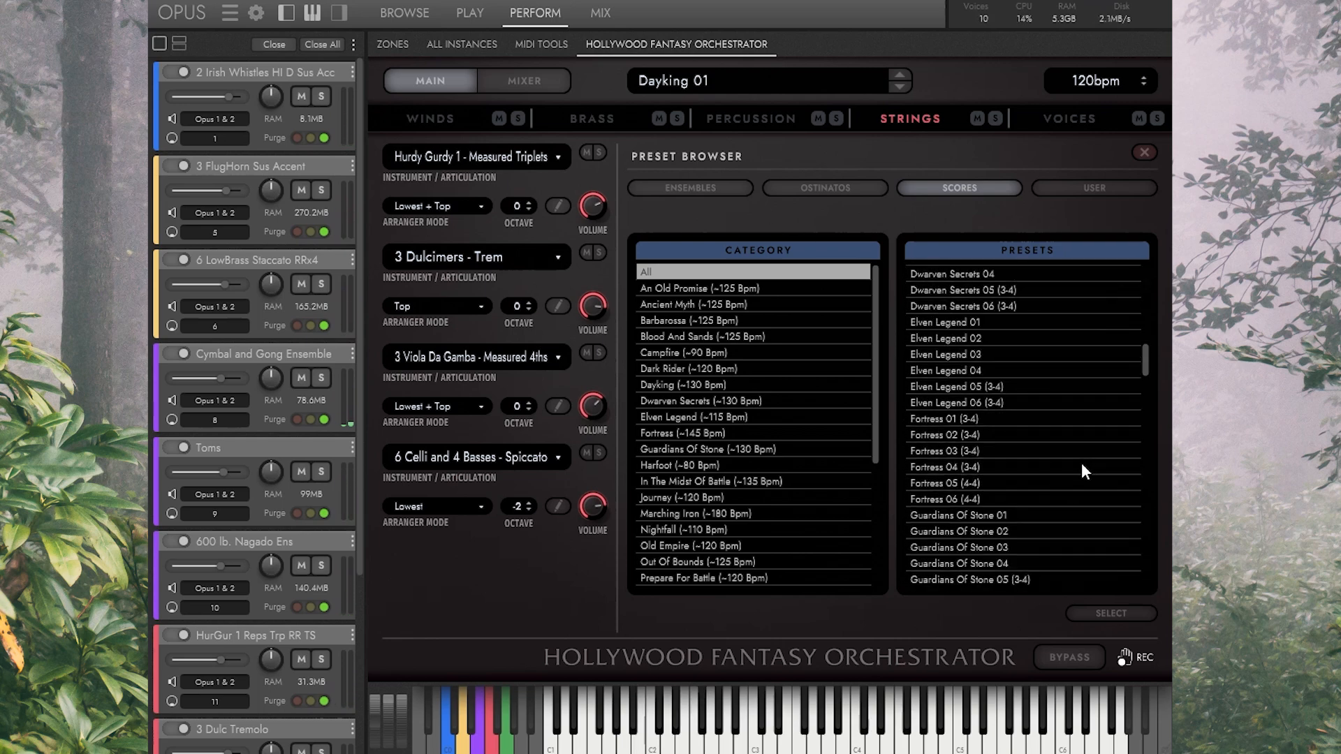
left_click(1076, 436)
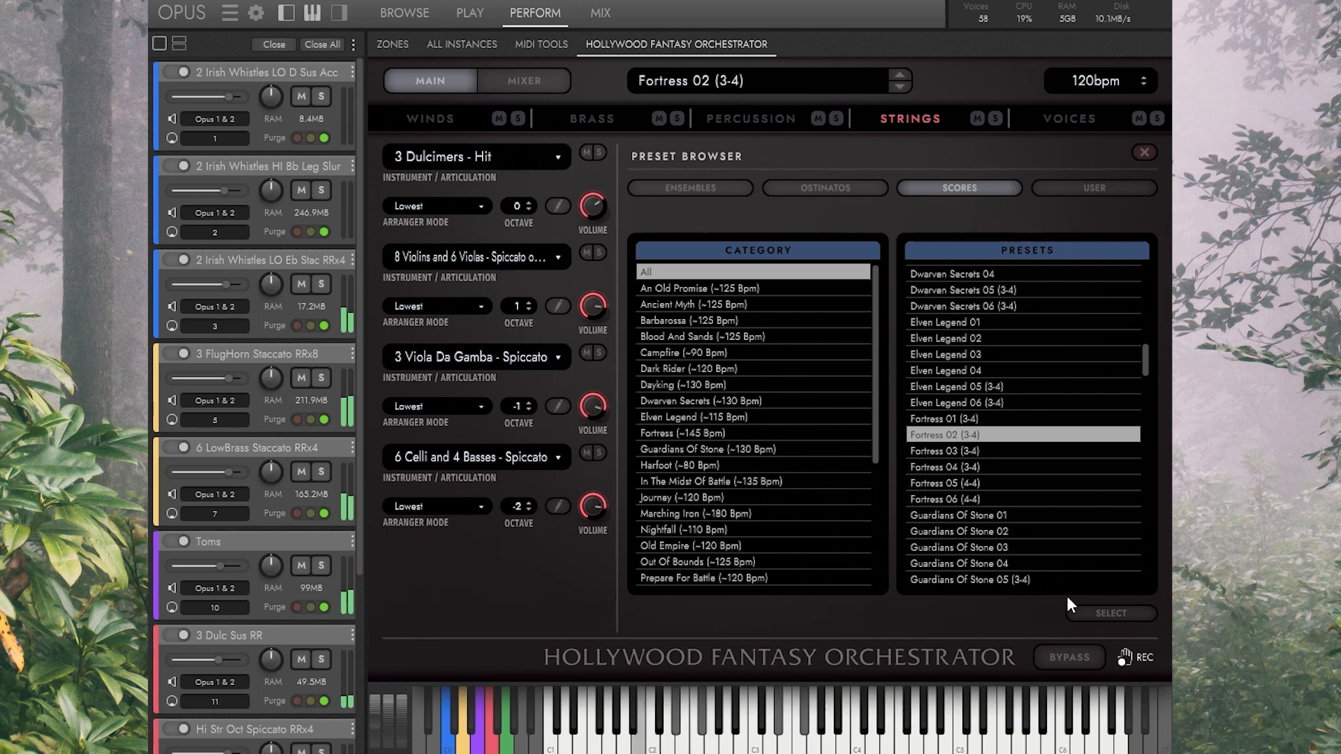
scroll(1074, 470, "down", 5)
left_click(1067, 476)
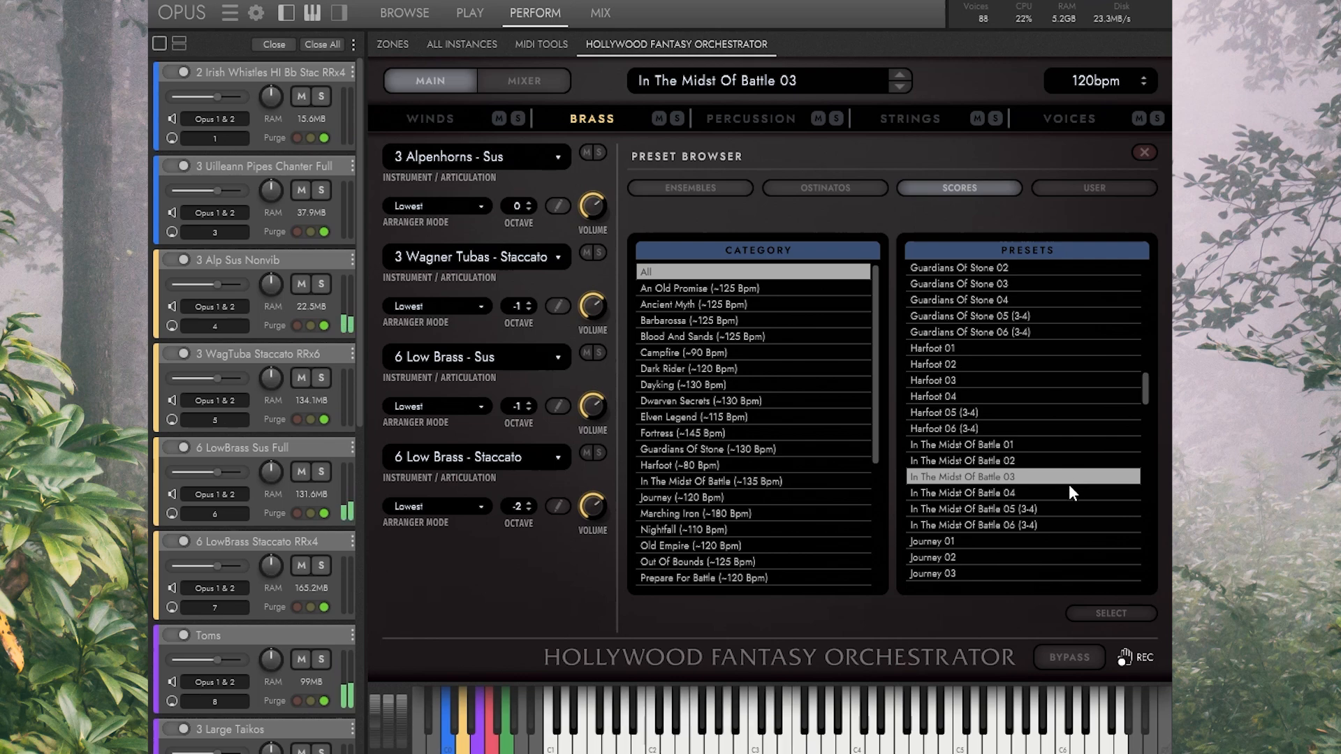
Step: Audition the score presets Journey 03 and Nightfall 02
scroll(1069, 476, "down", 5)
left_click(1019, 363)
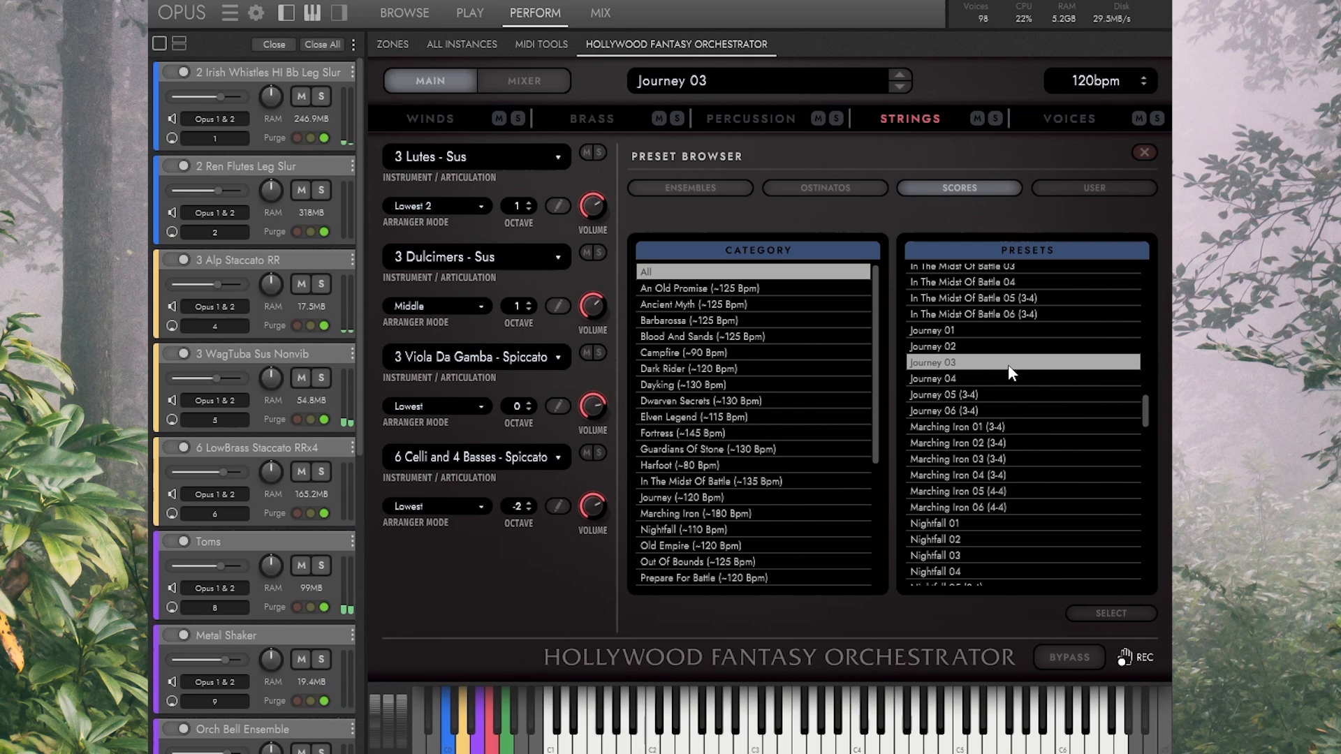
left_click(974, 541)
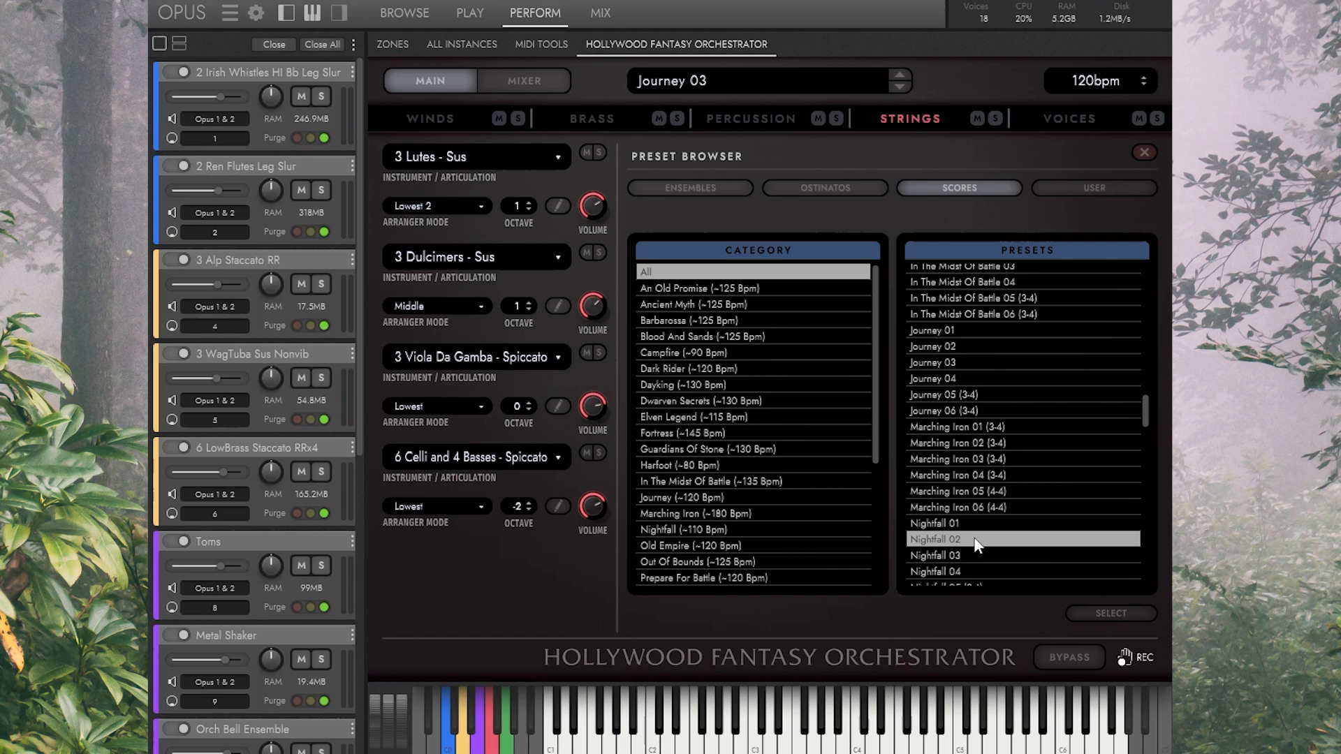
double_click(975, 541)
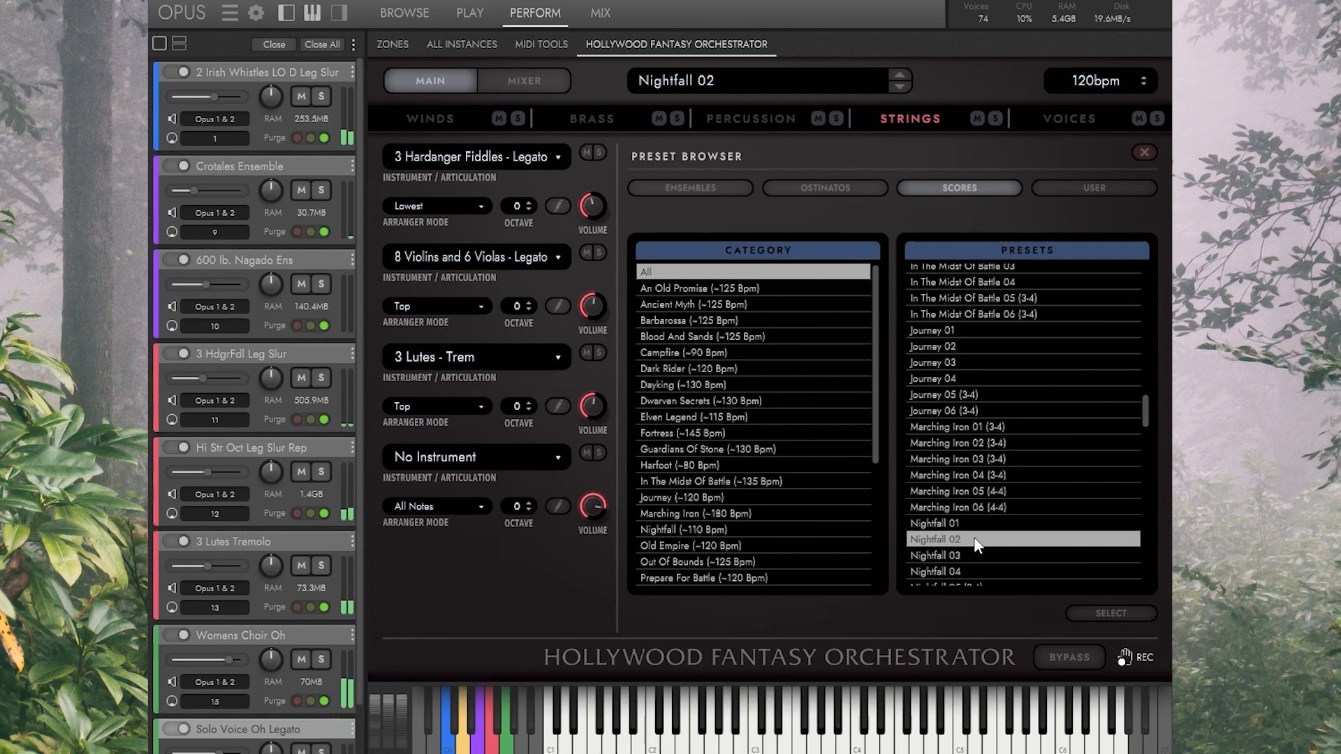
Step: Audition the score presets Out Of Bounds 04 and Savages 04 (3-4)
scroll(980, 440, "down", 5)
left_click(984, 448)
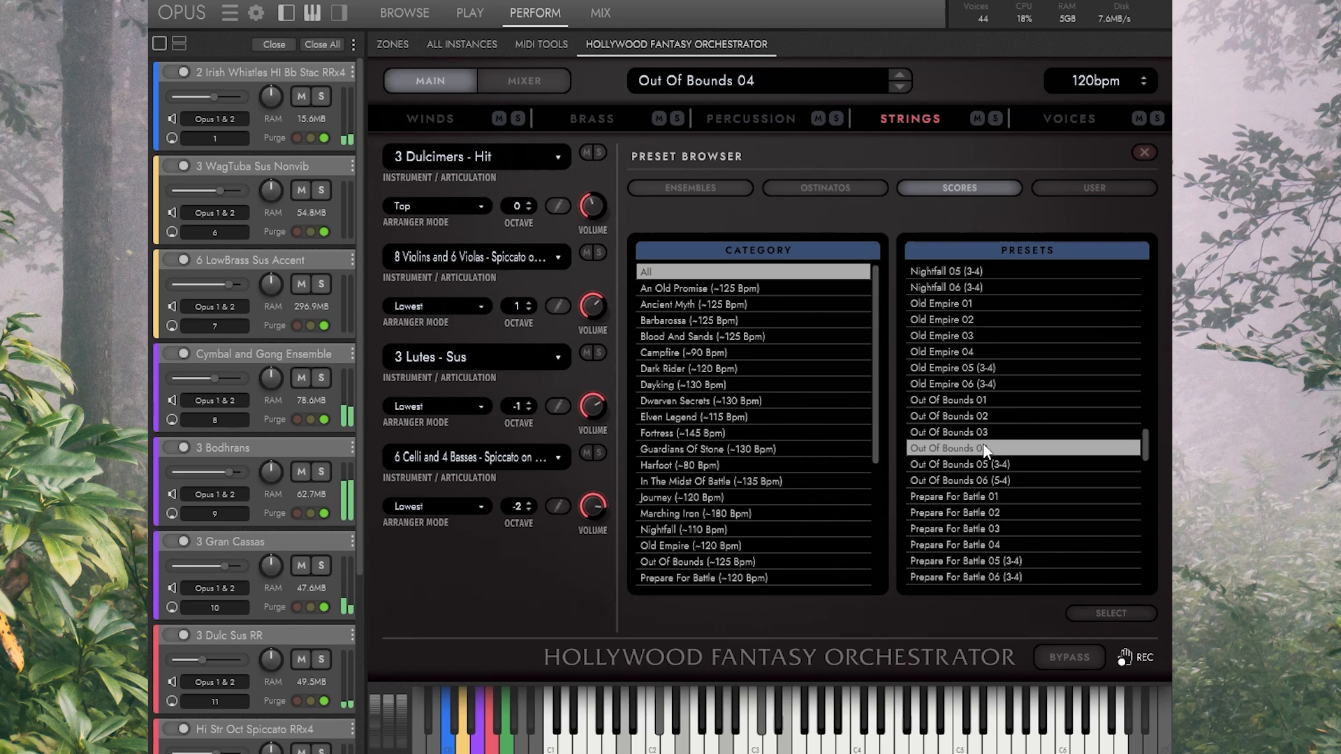
scroll(992, 453, "down", 5)
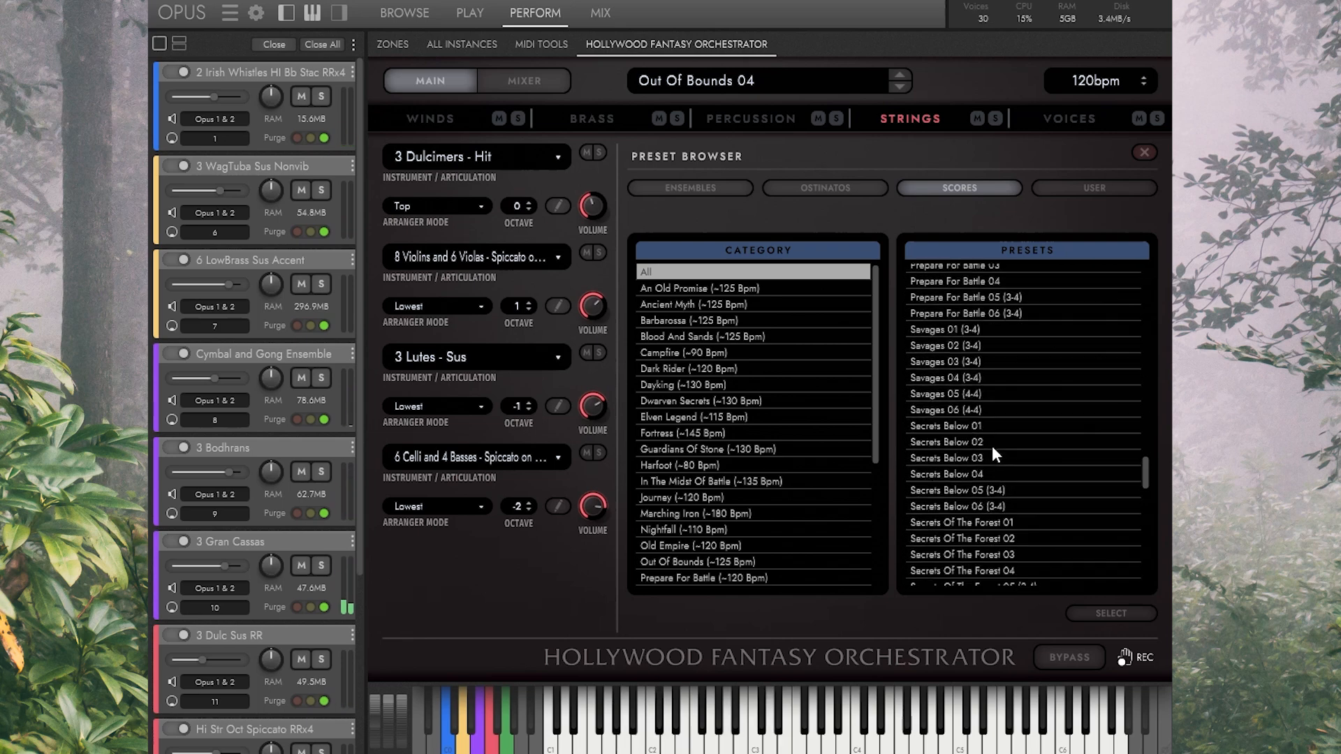
left_click(1018, 377)
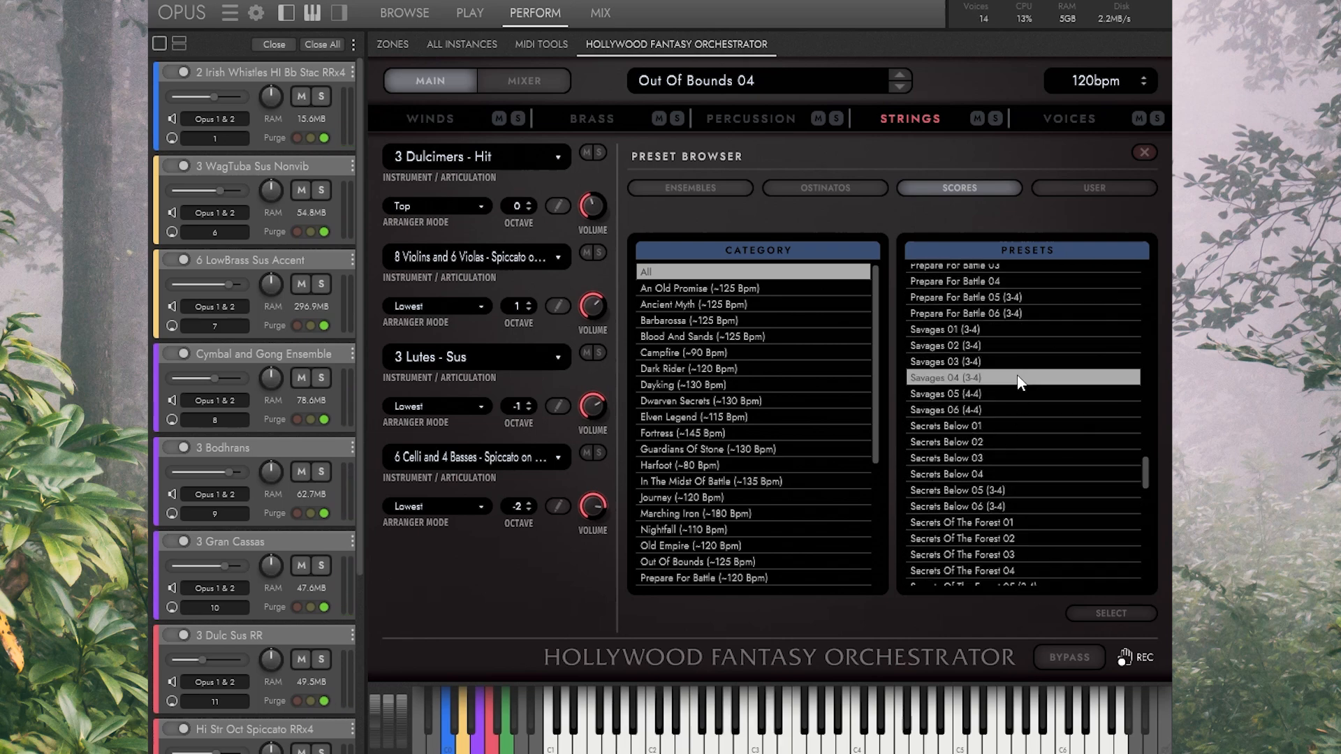
double_click(1018, 379)
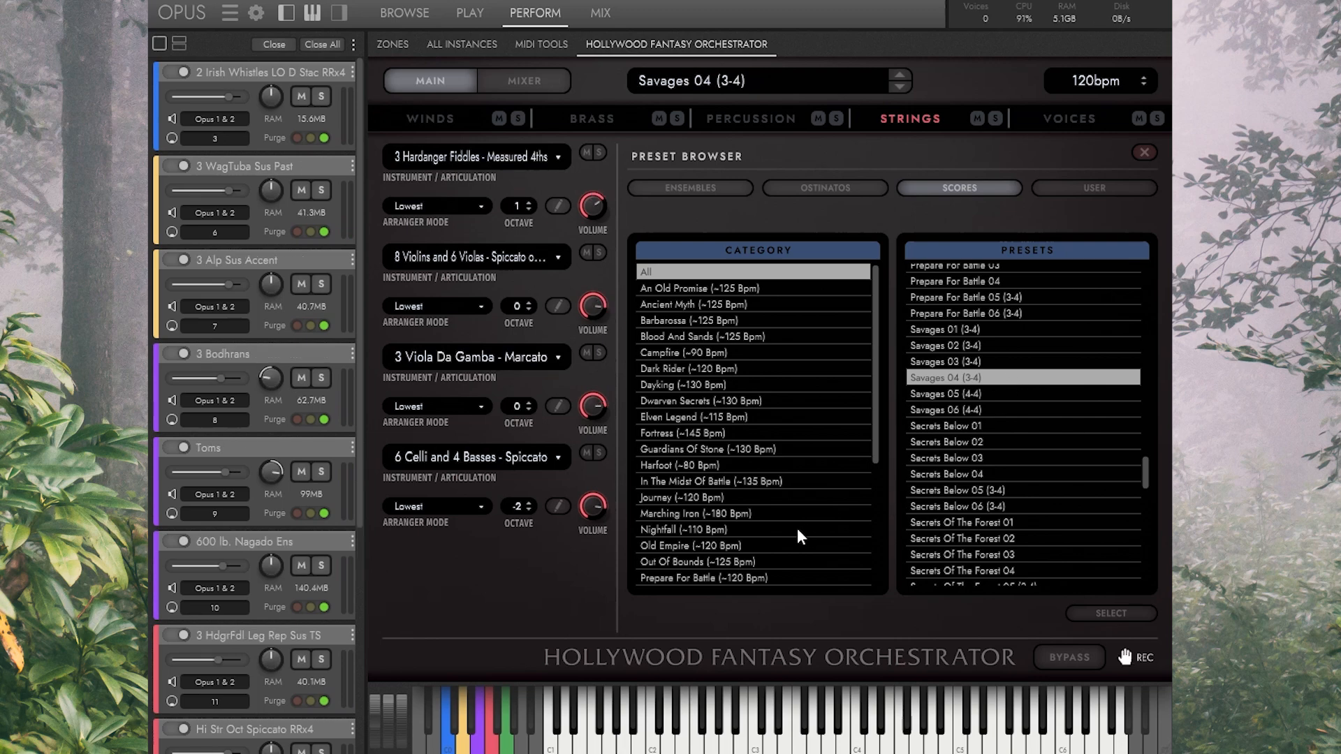
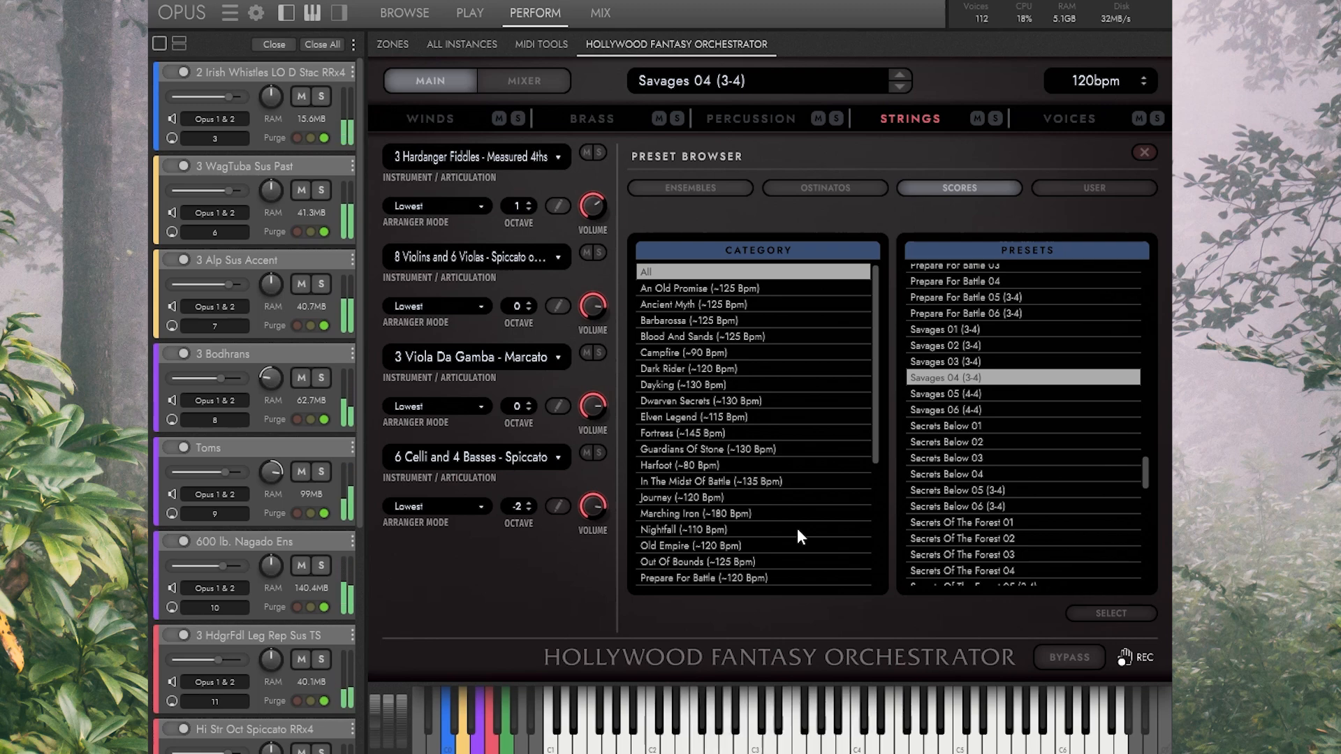
Step: Look through the full list of score presets, from the Dwarven Secrets presets to the final Warkings ones
scroll(1068, 416, "down", 12)
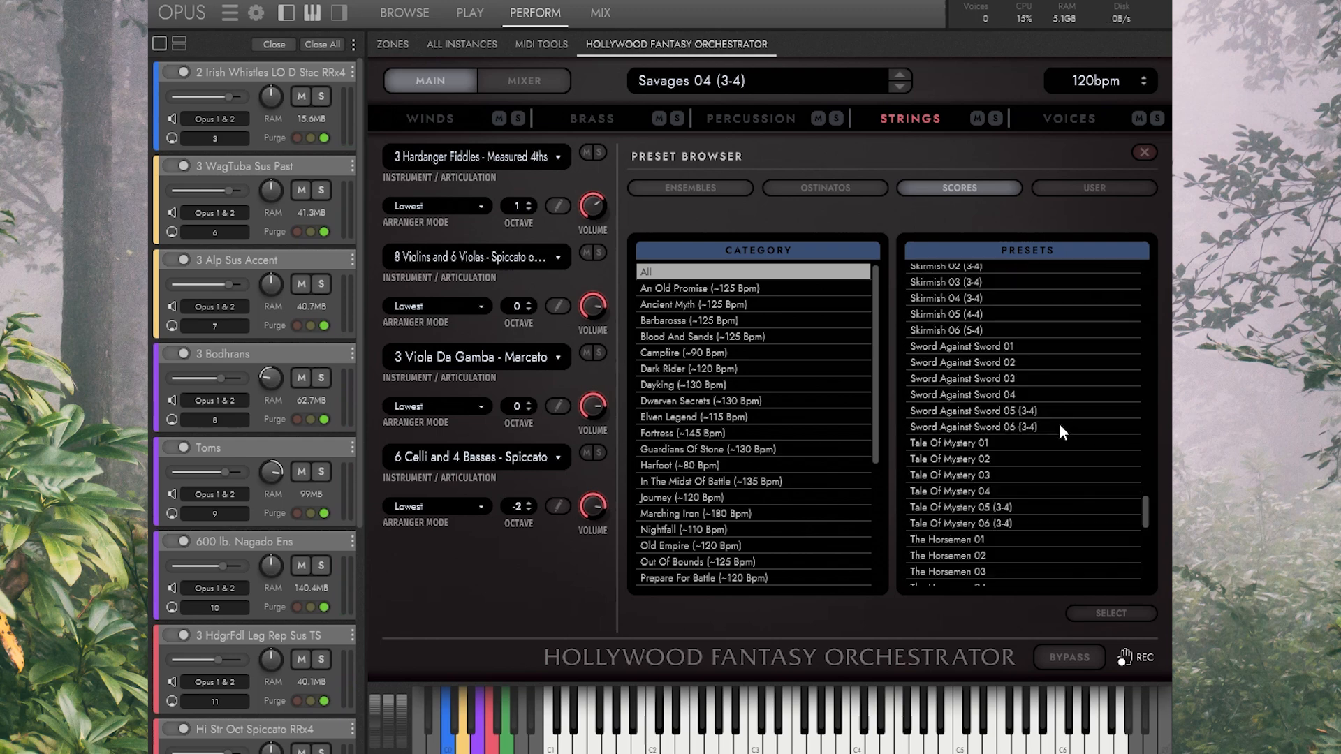
scroll(1046, 436, "down", 5)
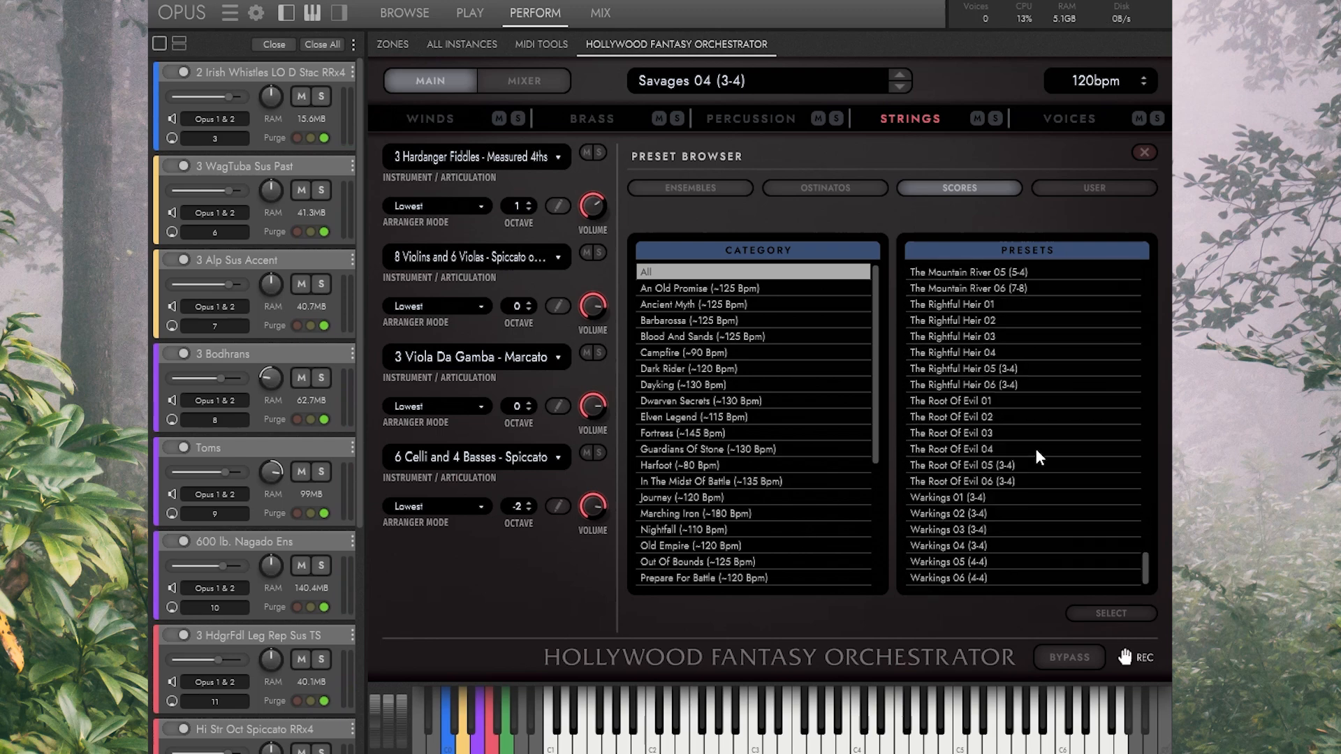
scroll(1027, 432, "up", 20)
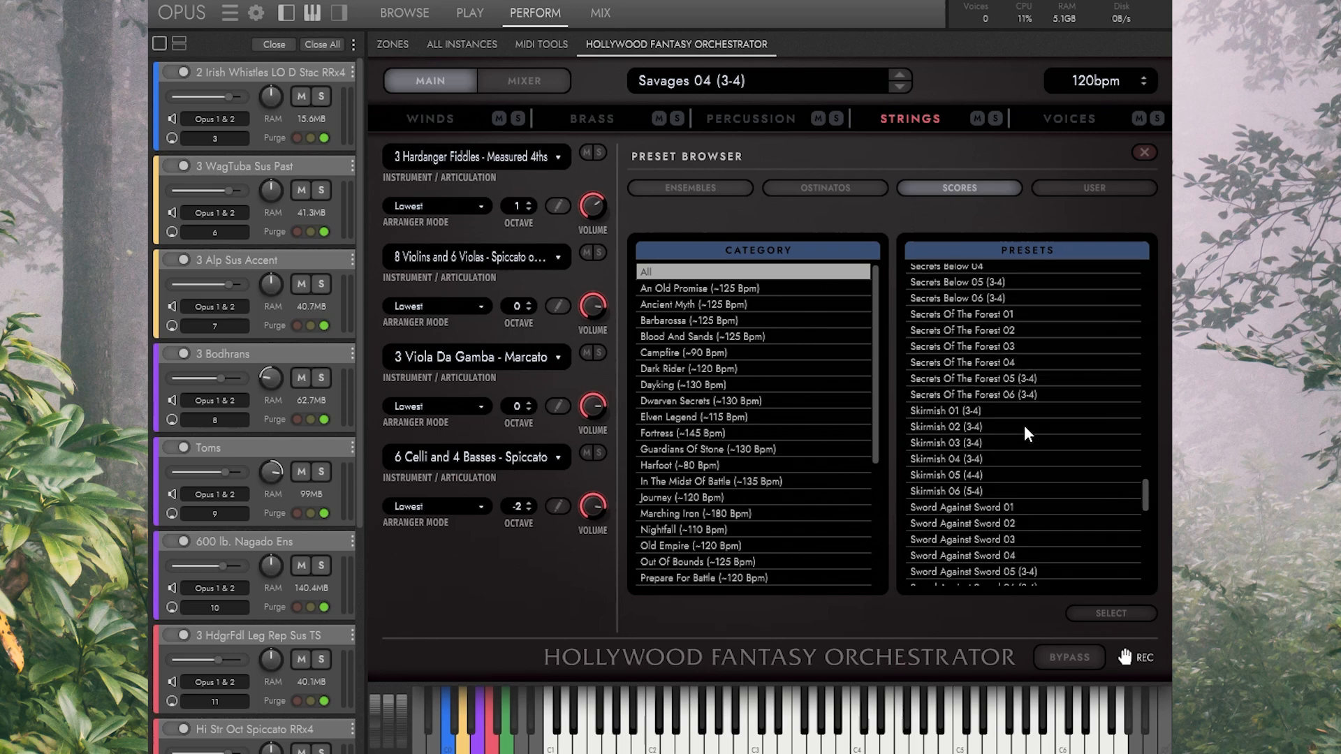
scroll(1023, 433, "up", 20)
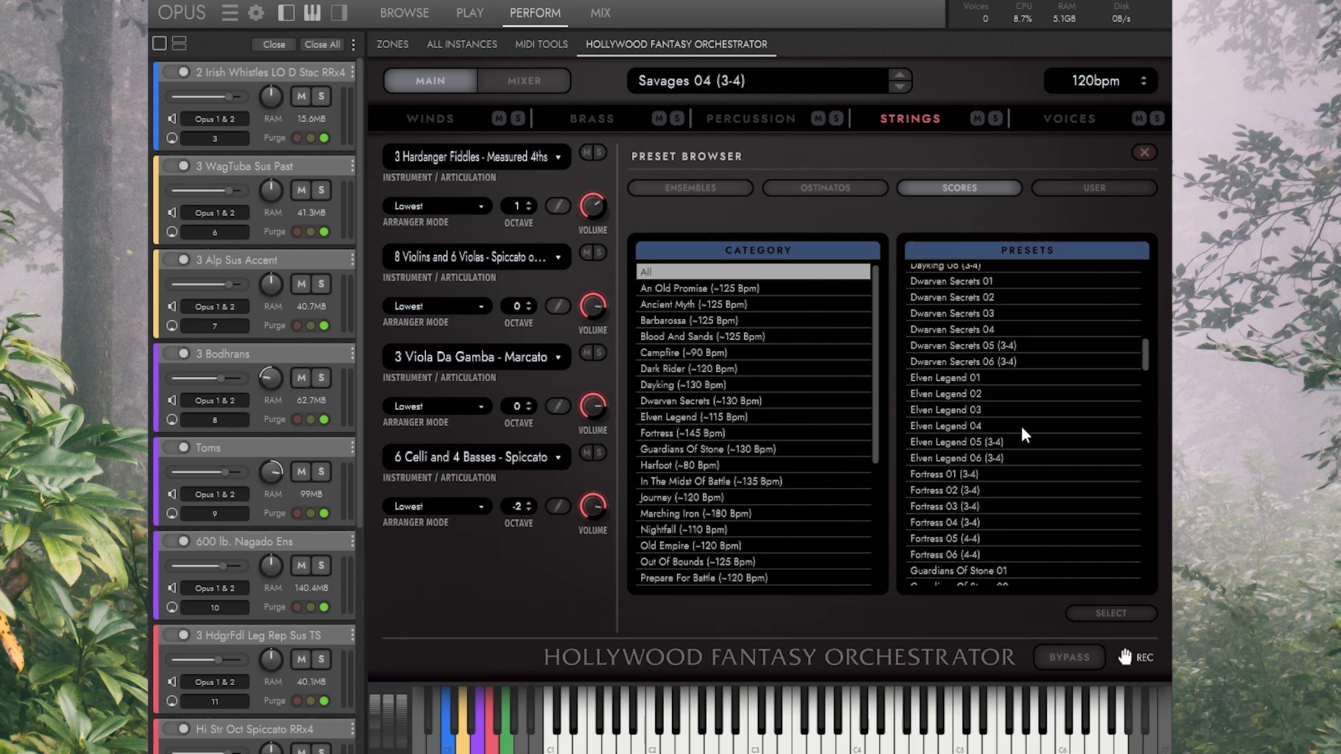
scroll(1018, 433, "down", 20)
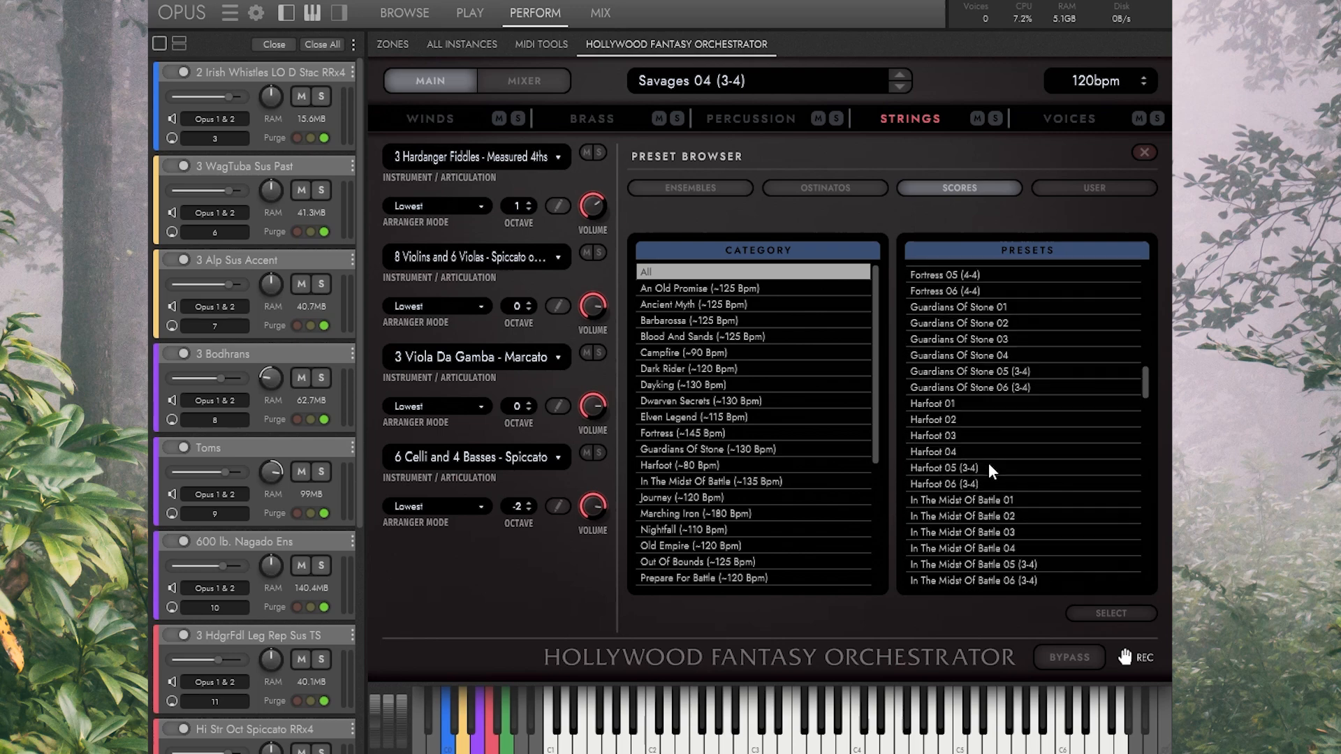
scroll(970, 484, "down", 10)
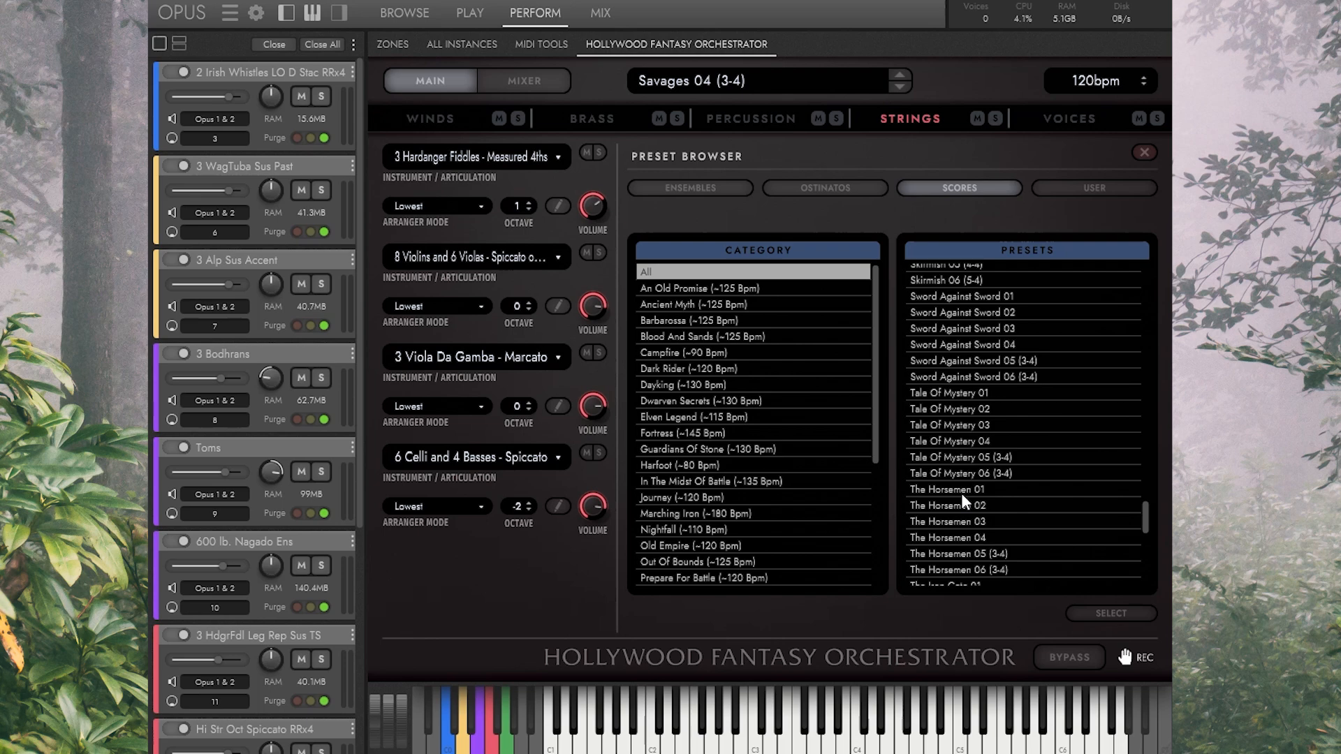
scroll(1014, 492, "down", 8)
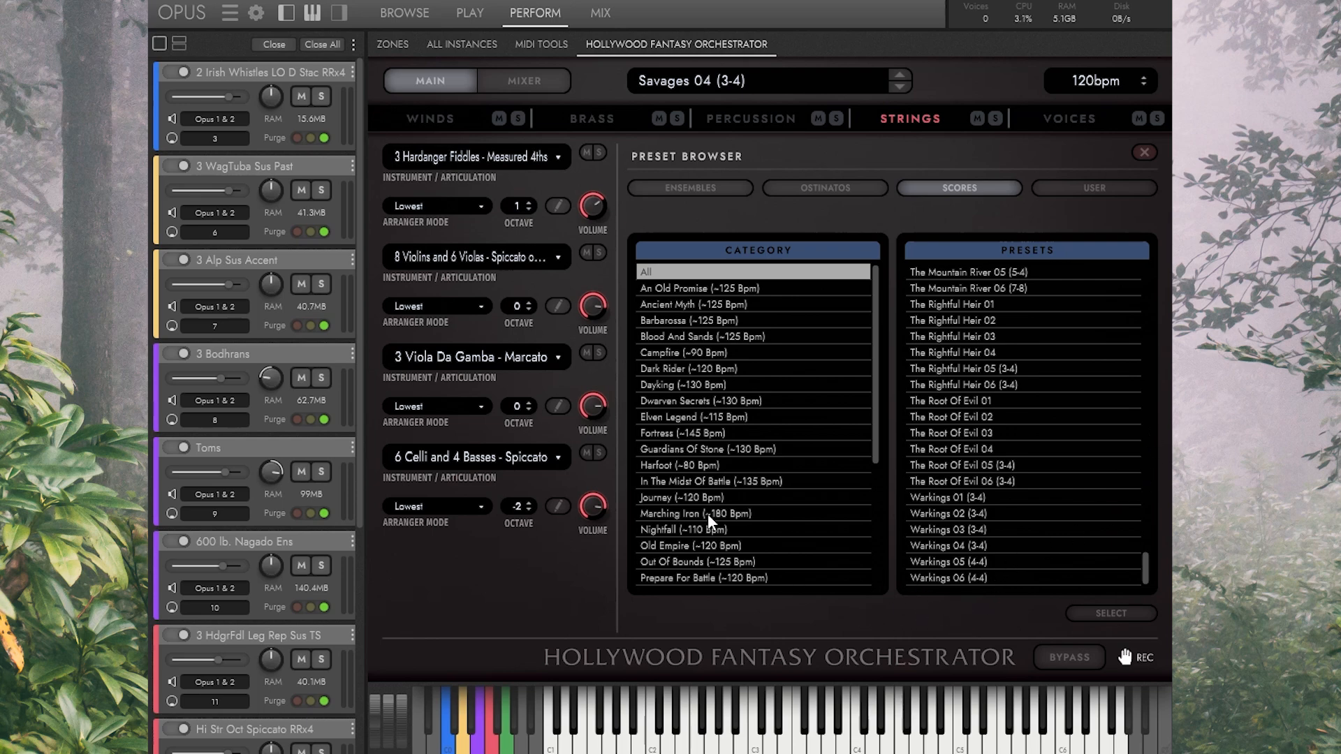
scroll(953, 453, "up", 1)
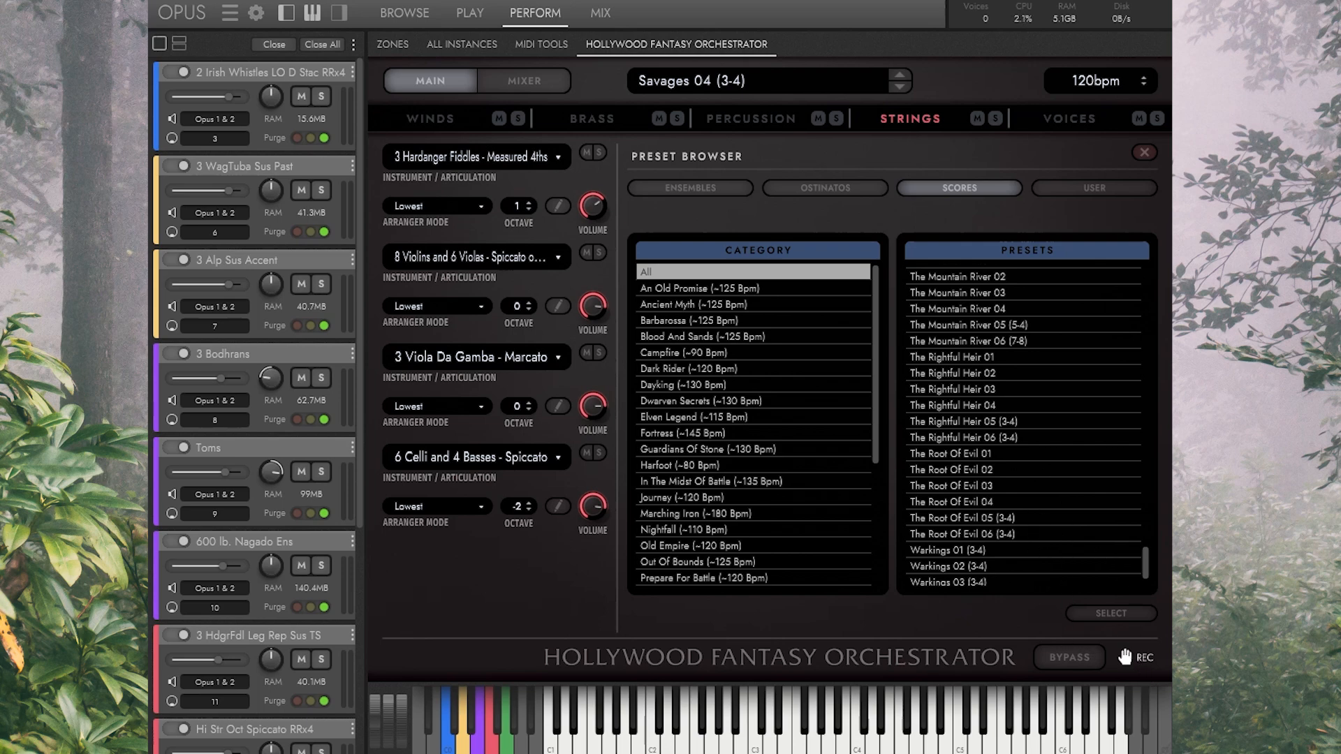
scroll(950, 425, "up", 12)
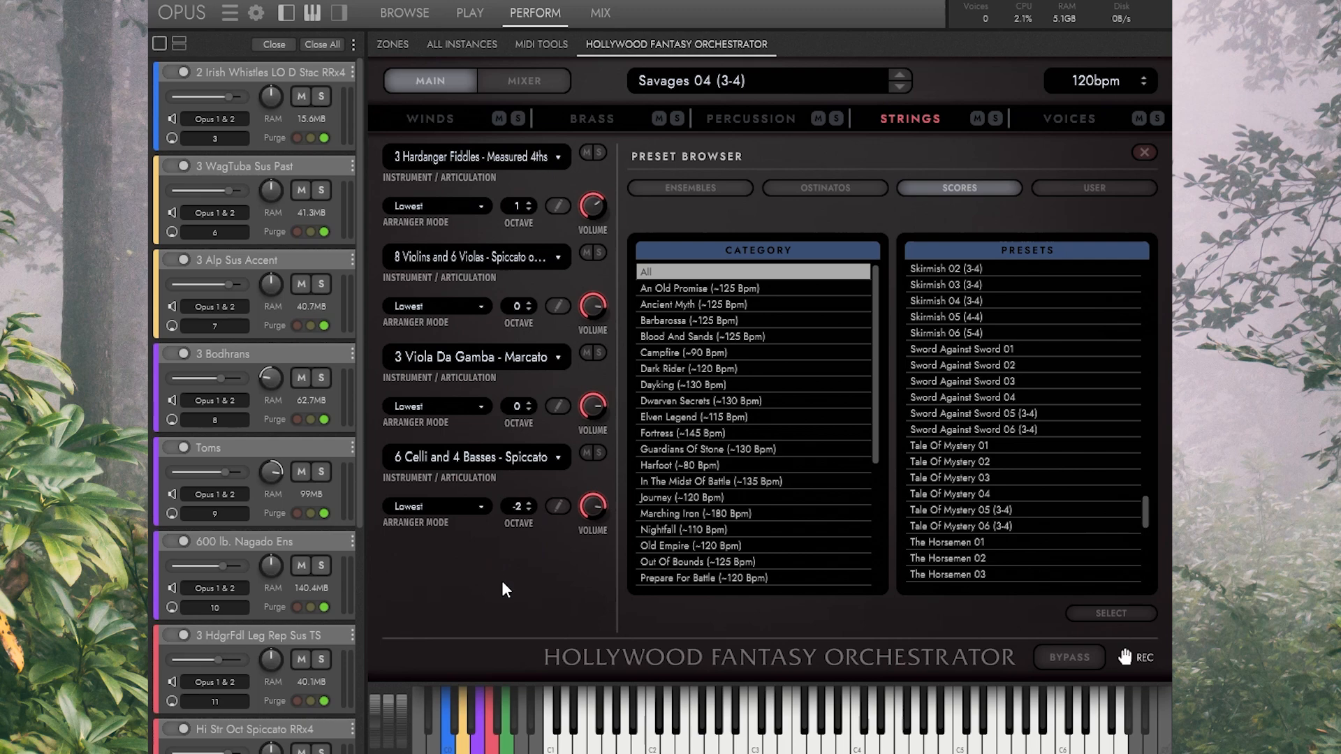
left_click_drag(1145, 522, 1133, 276)
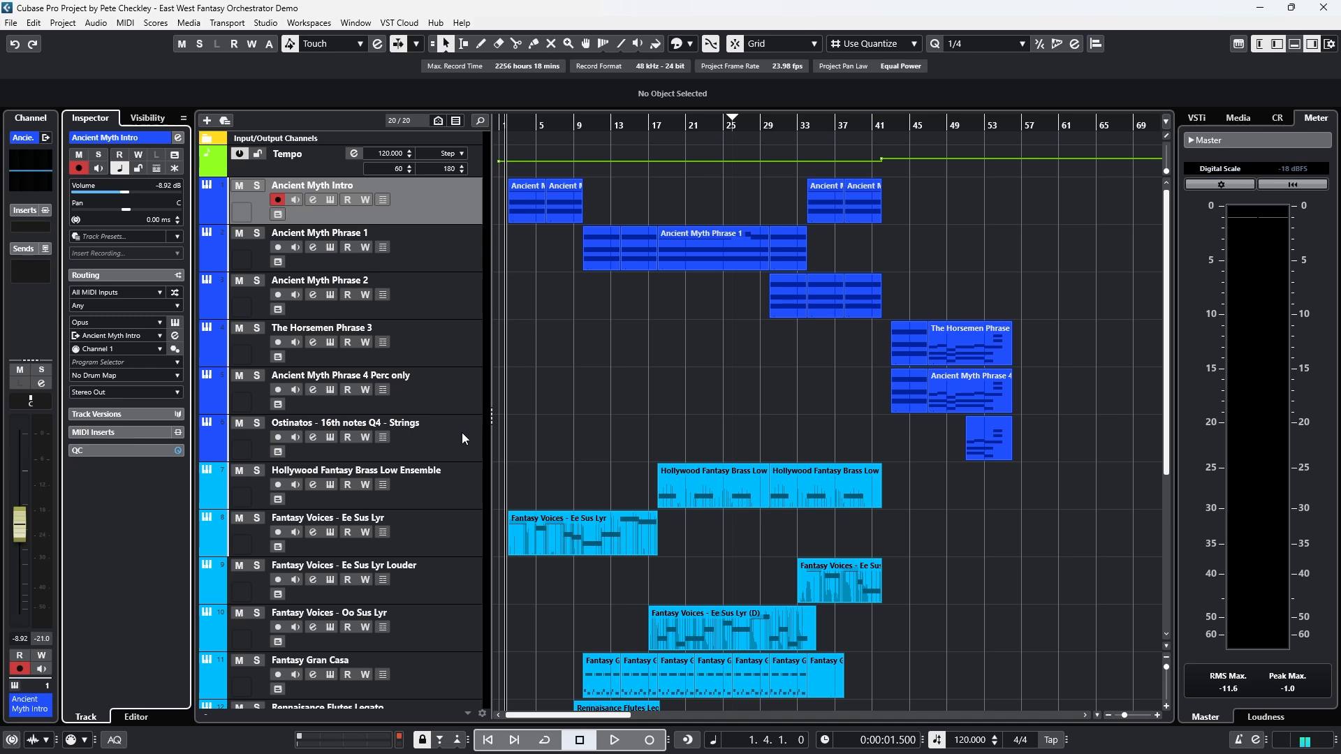
Step: In the Cubase demo project, review the track list from Ancient Myth Intro down to Opus - Fantasy
scroll(536, 412, "down", 3)
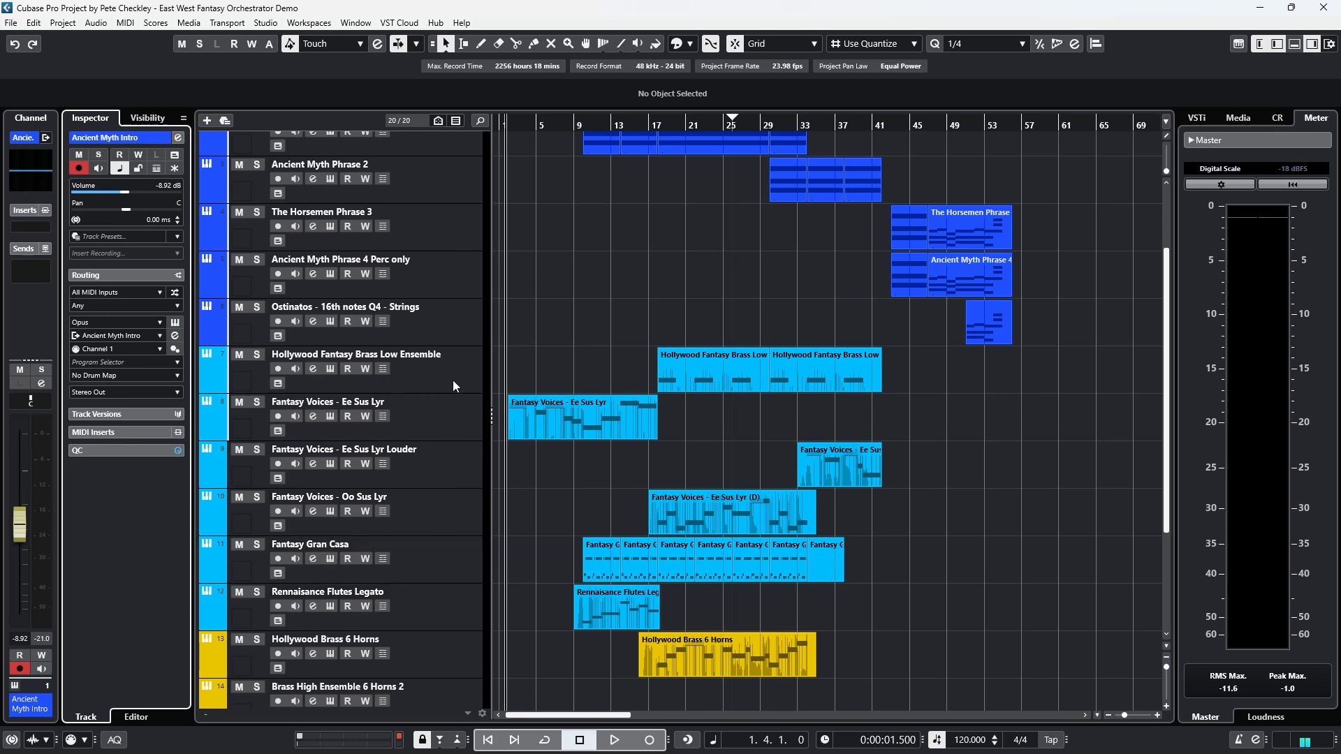
scroll(436, 479, "down", 4)
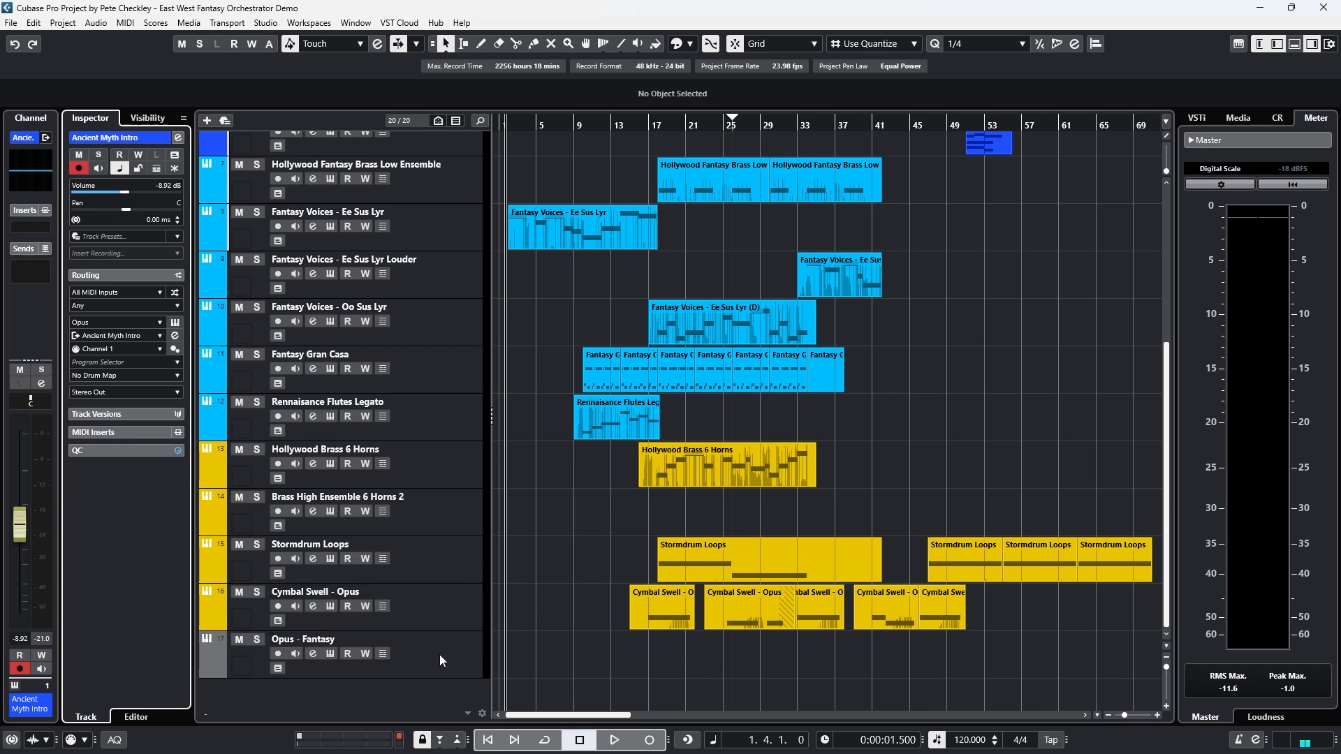
scroll(589, 535, "up", 6)
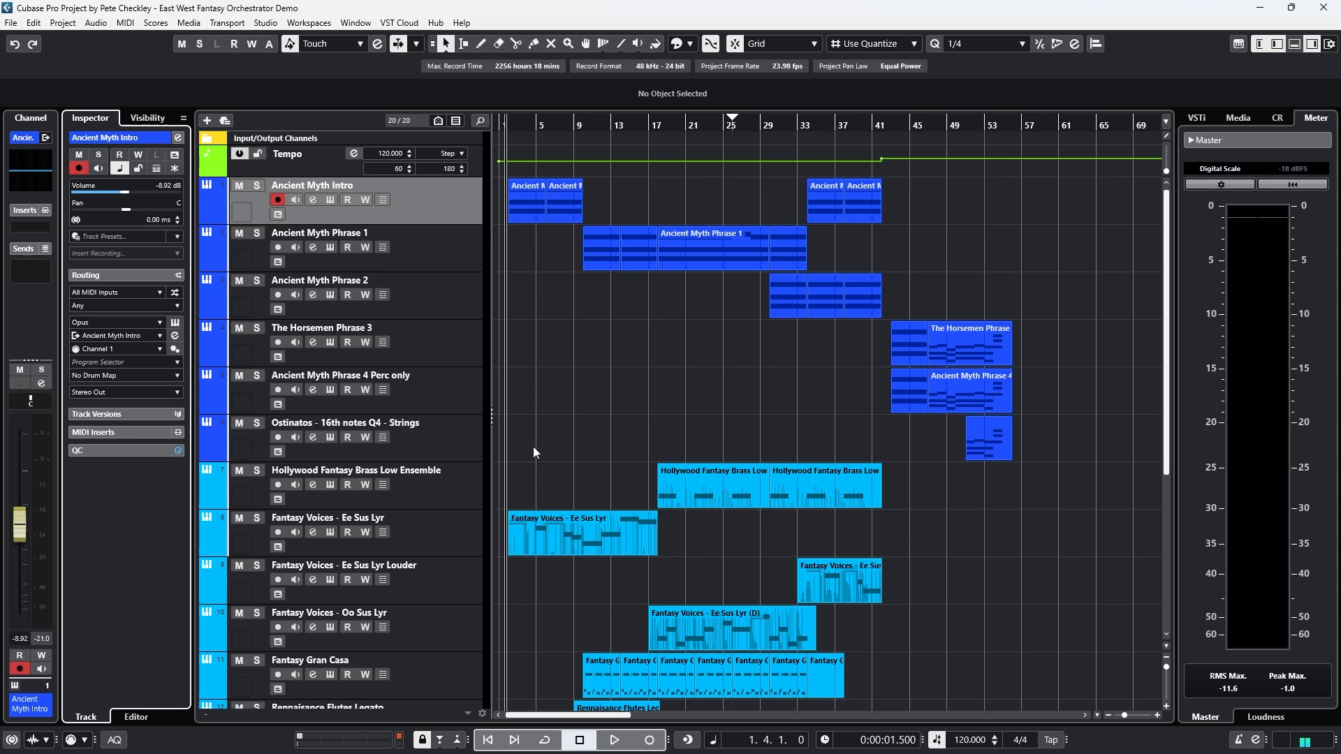
Step: Play the demo arrangement from the start through the end of its first section at bar 42, viewing all tracks
left_click(614, 739)
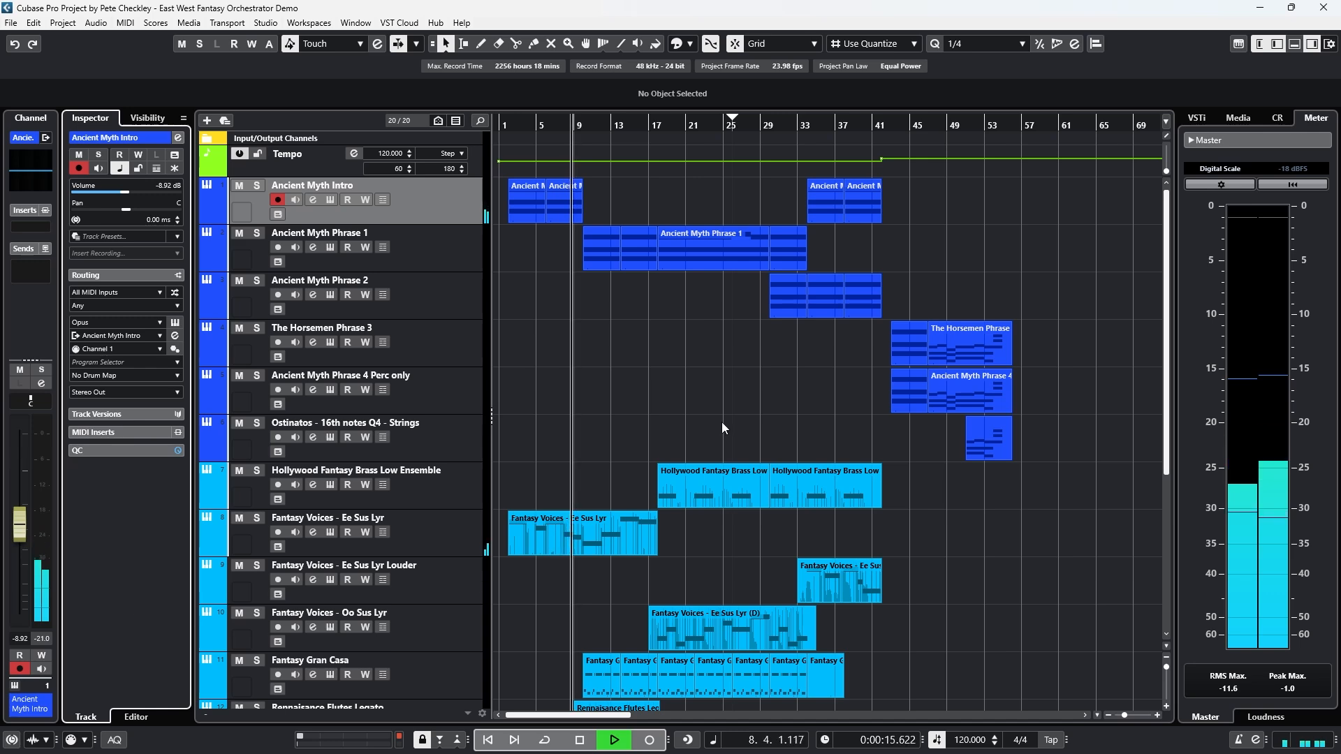
scroll(722, 422, "down", 5)
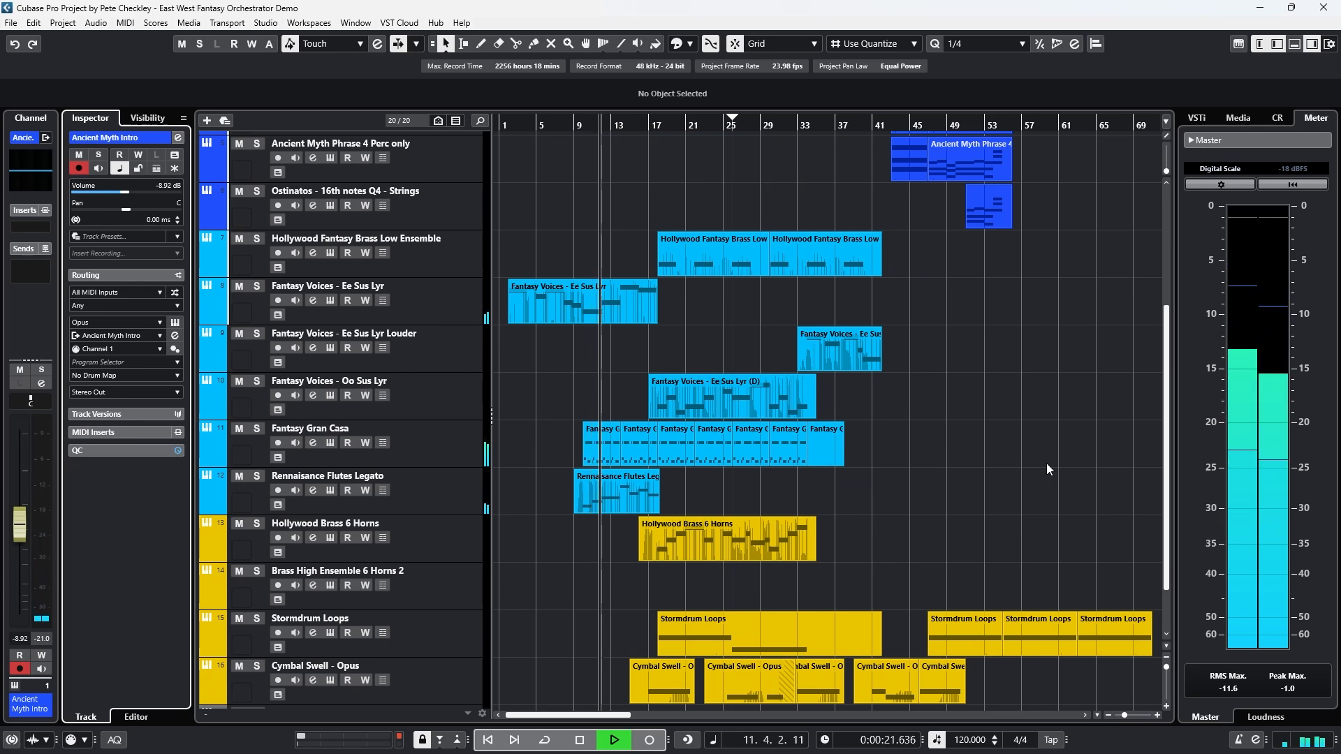
scroll(1041, 464, "down", 2)
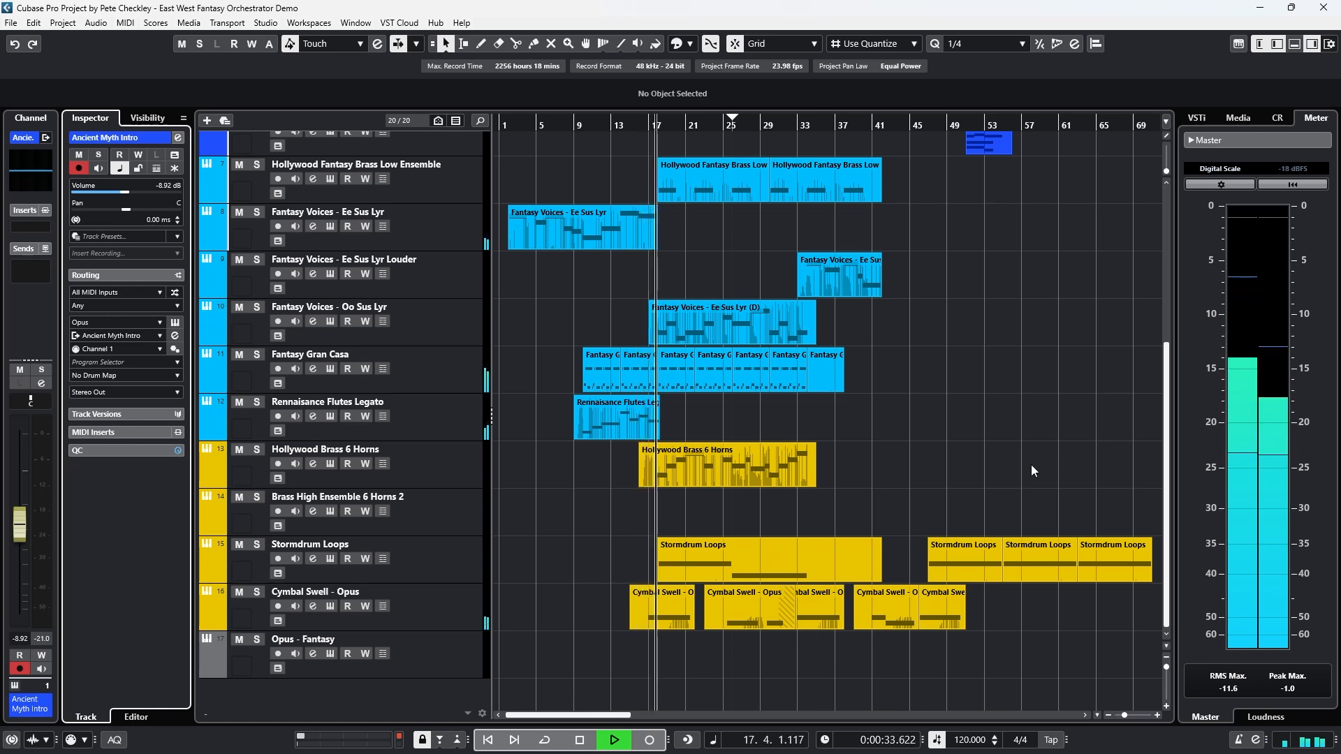
scroll(1031, 464, "up", 5)
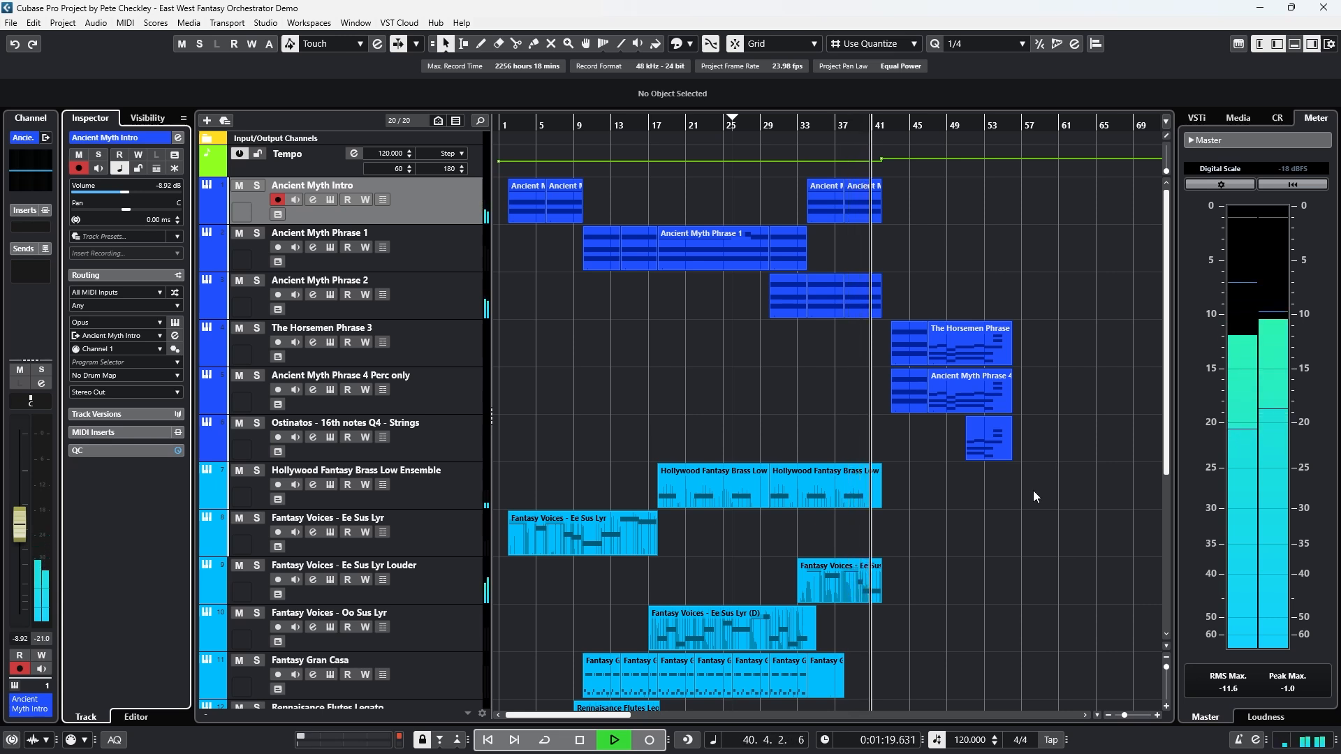
left_click(579, 739)
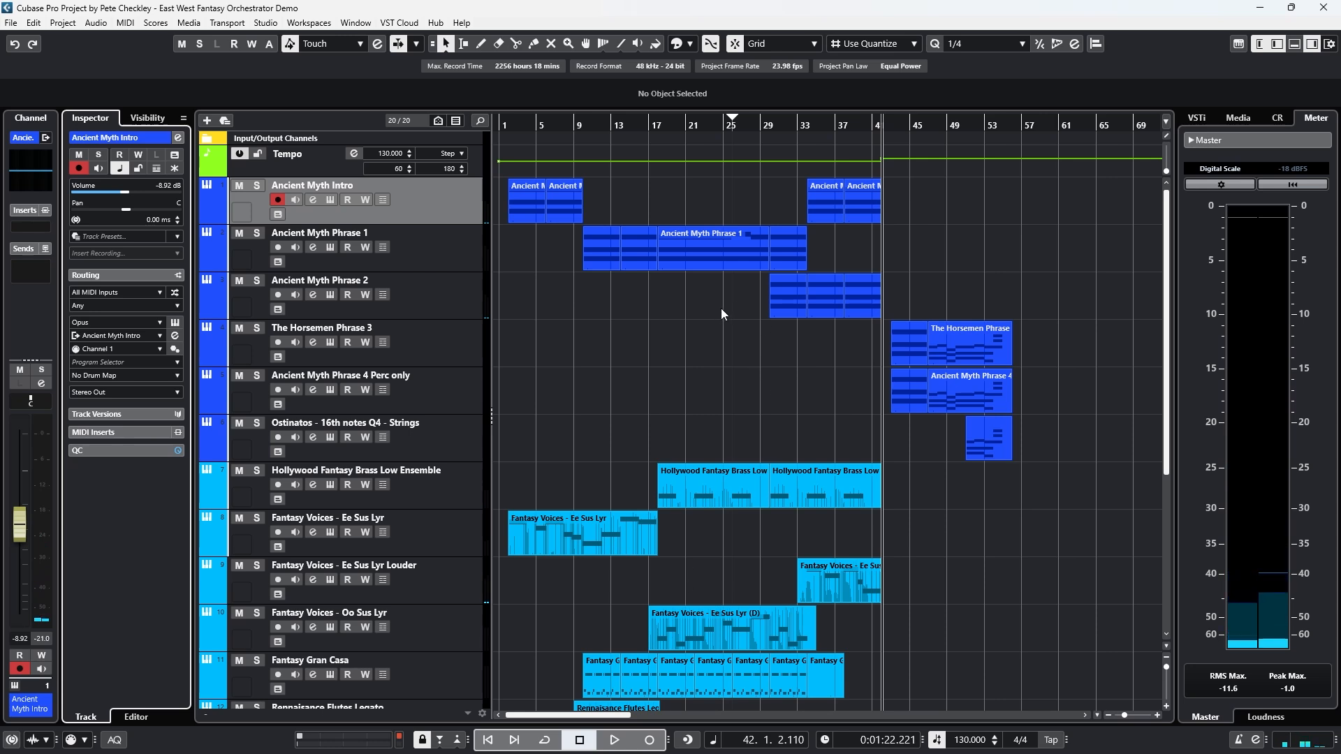
Step: Return the playhead to bar 2 and briefly solo the Ancient Myth Intro track
left_click(504, 127)
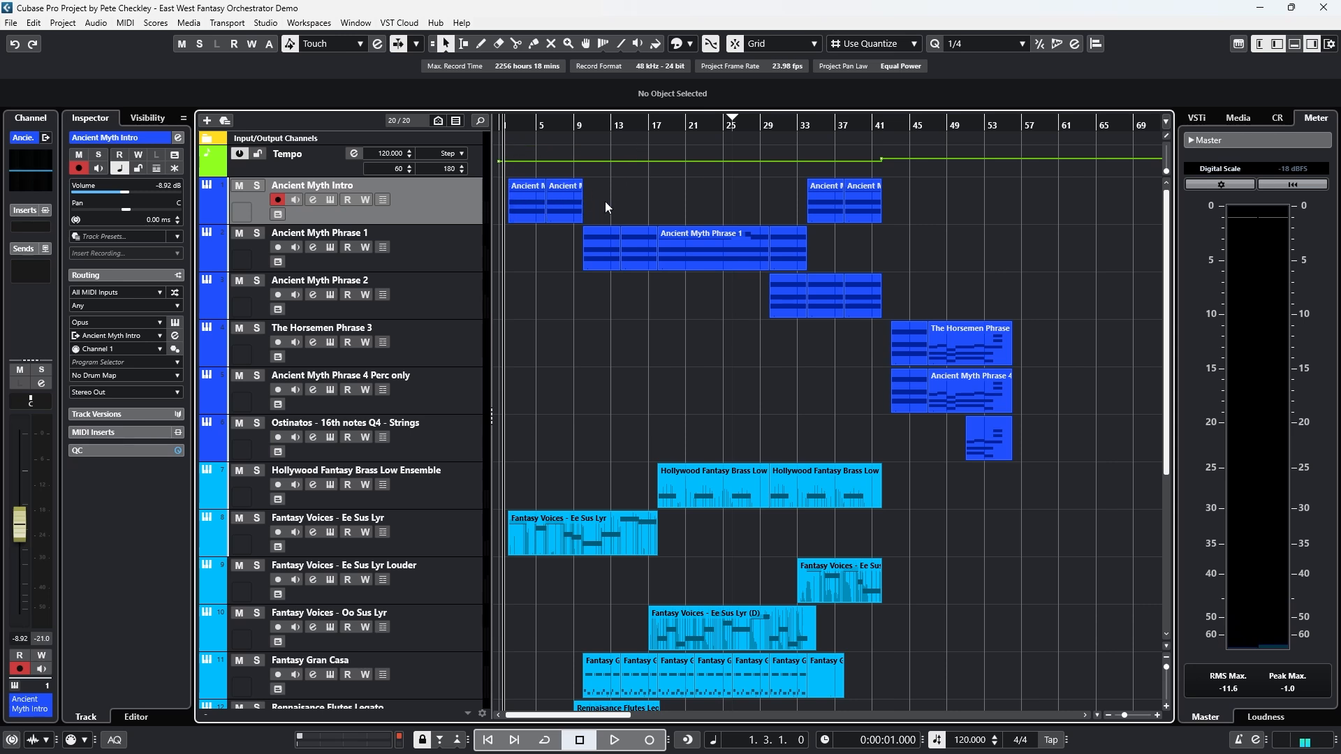
left_click(511, 127)
left_click(258, 185)
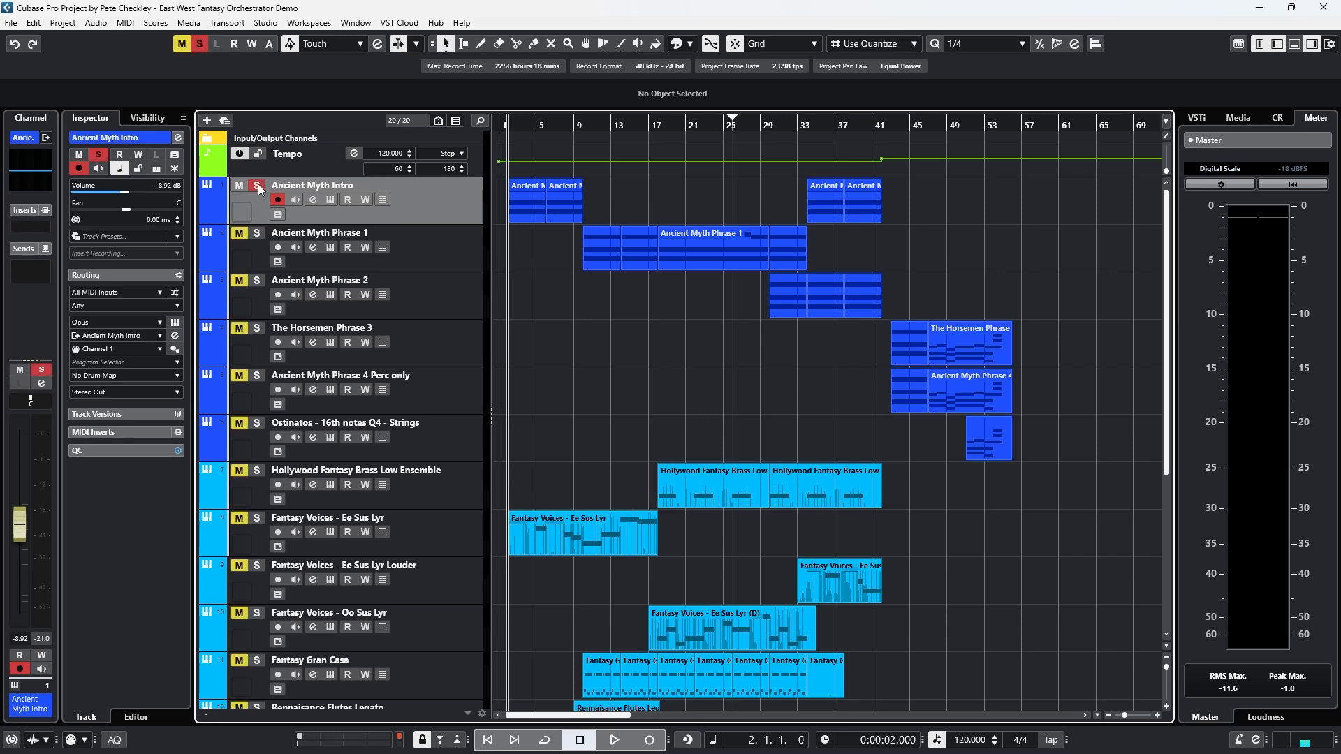
left_click(257, 185)
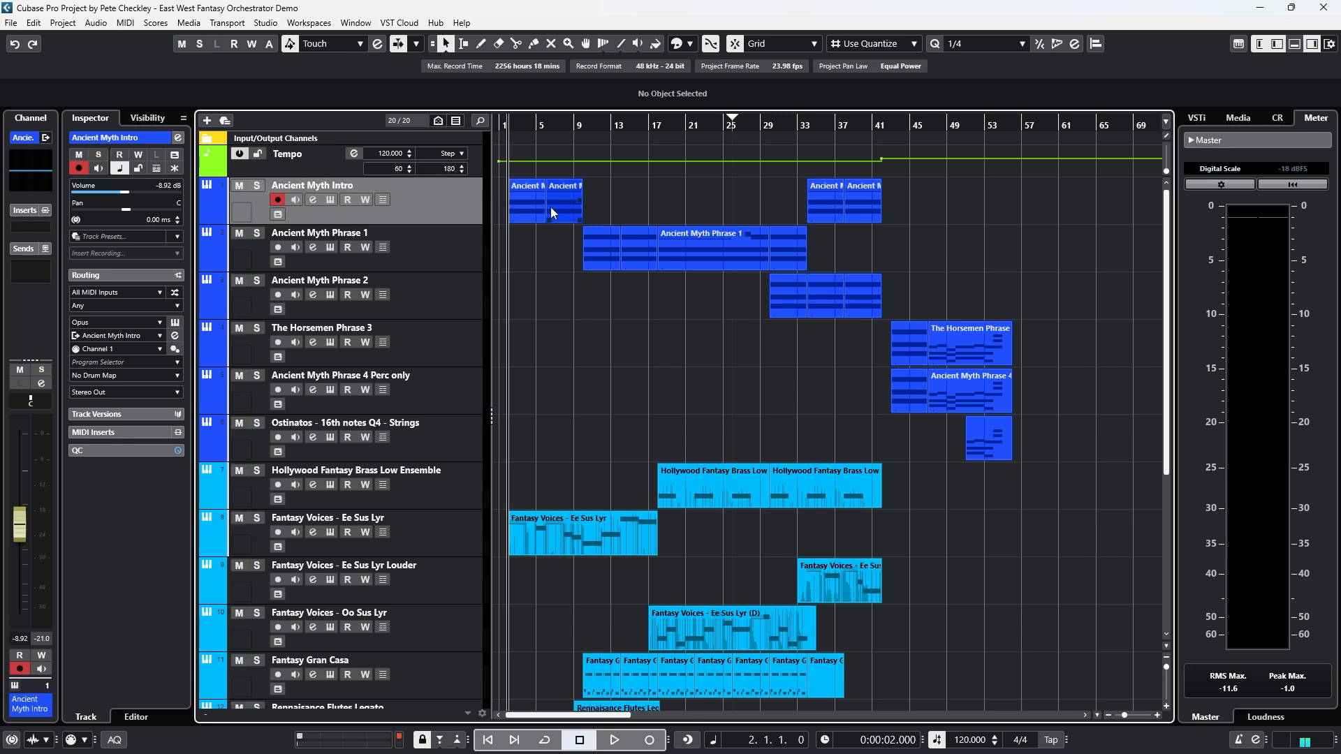
Step: Solo the Ancient Myth Phrase 1 track and, with the quantize preset set to 1/1, place the playhead at bar 9
left_click_drag(589, 124, 583, 125)
left_click(258, 233)
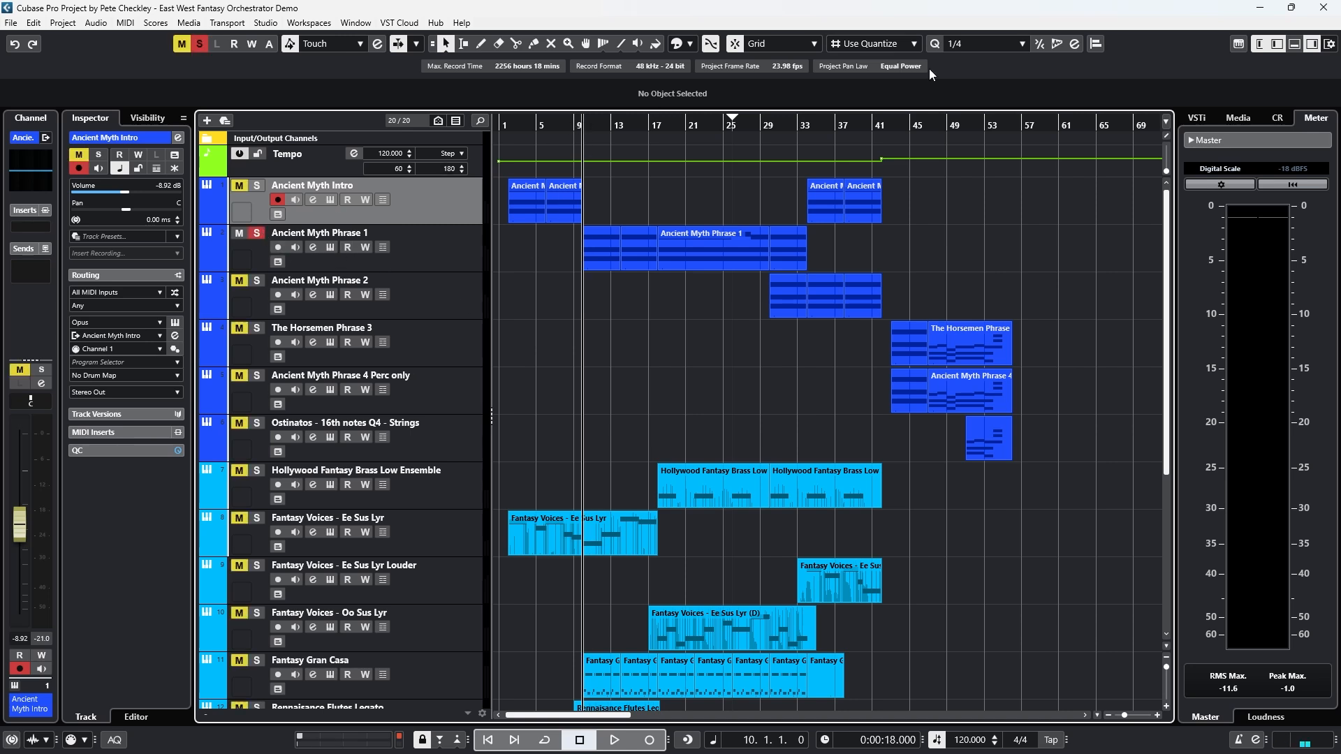
left_click(965, 44)
left_click(964, 57)
left_click(571, 126)
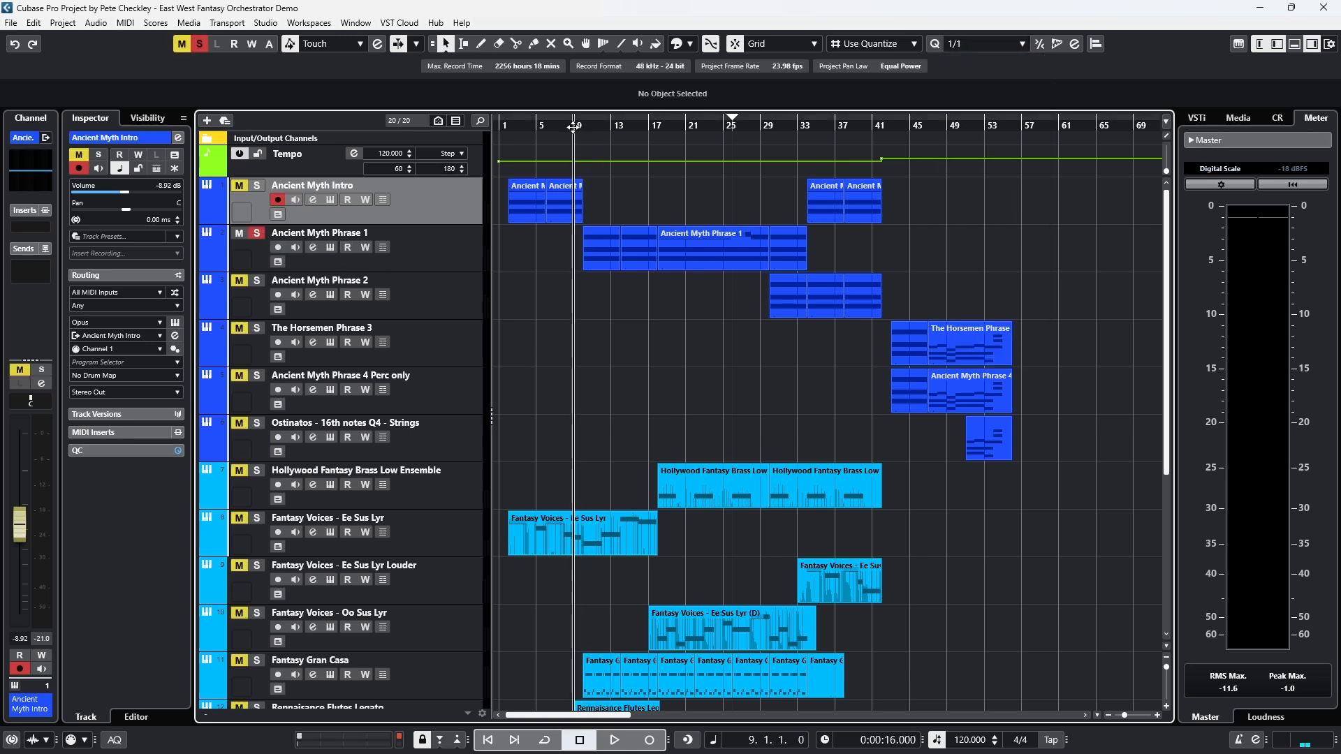
Step: Play the soloed Ancient Myth Phrase 1 from bar 9, and also solo Ancient Myth Intro and play from bar 2 to about bar 6
left_click(615, 740)
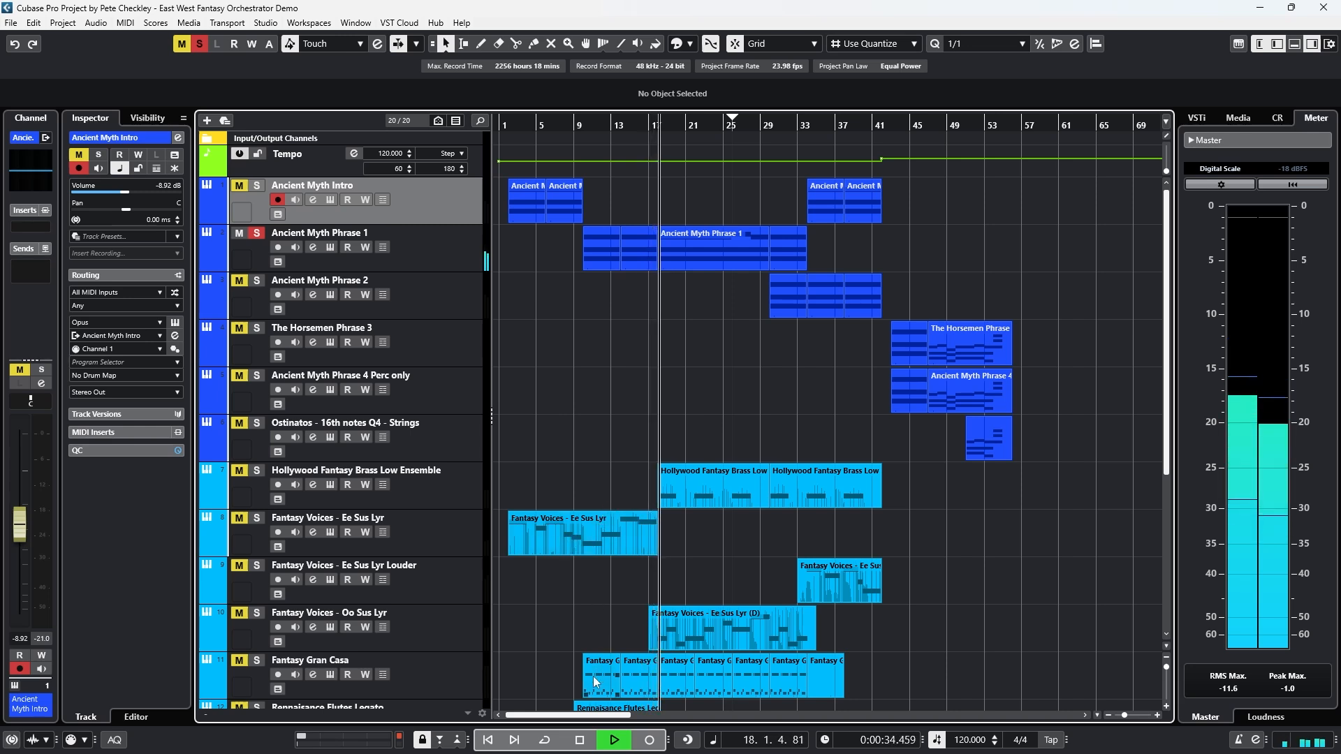
left_click(580, 739)
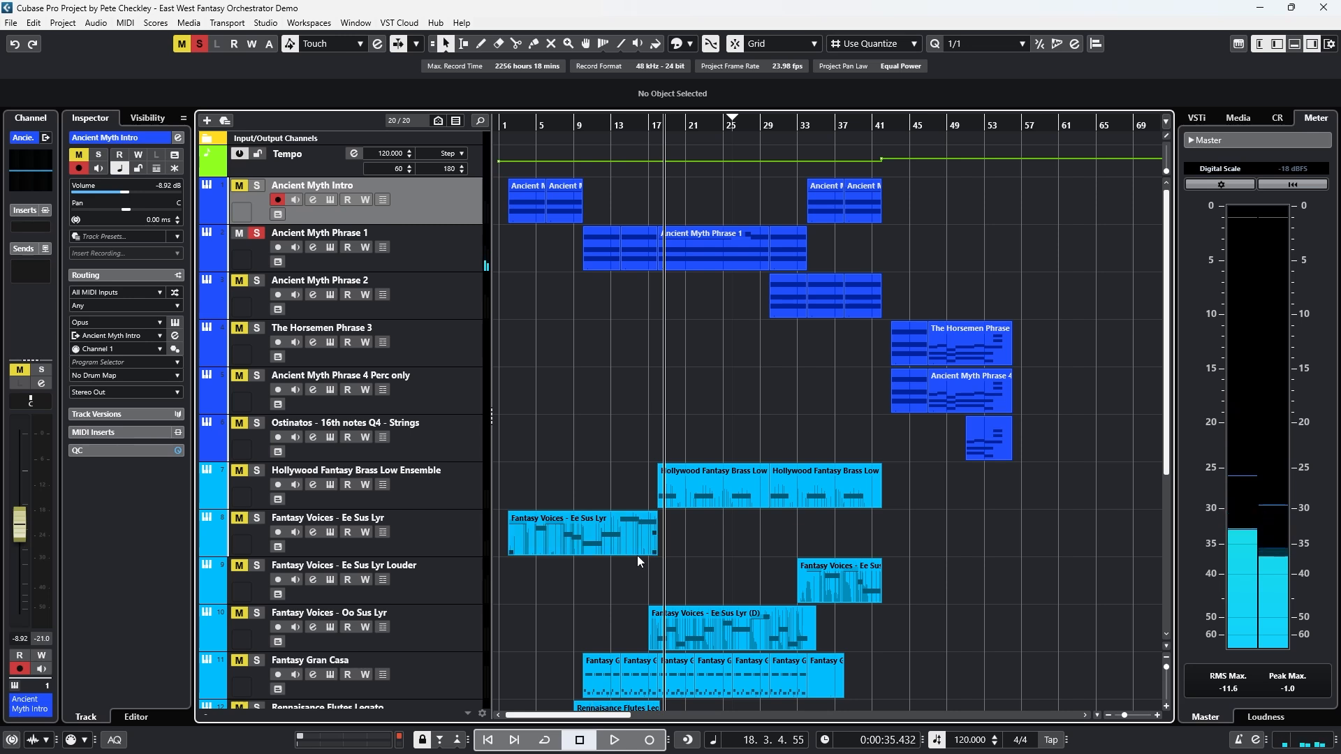
left_click(507, 126)
left_click(256, 186)
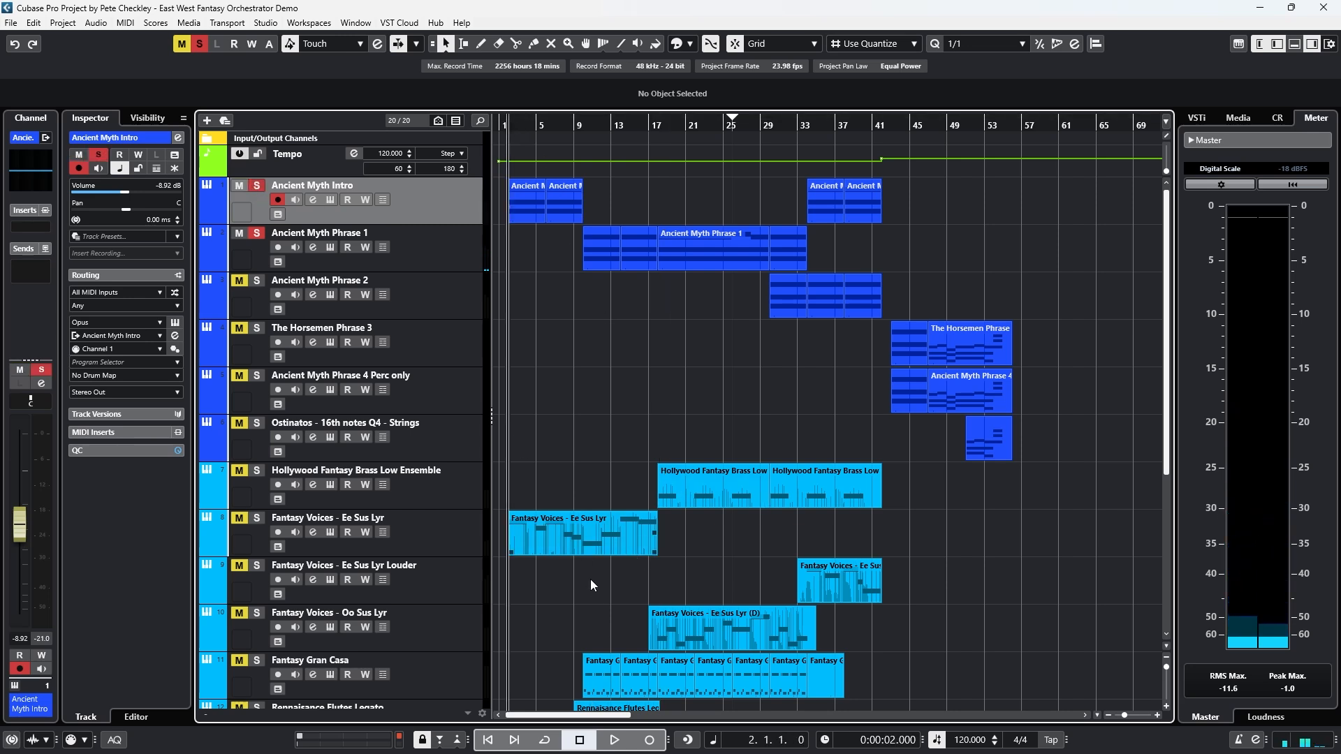
left_click(614, 742)
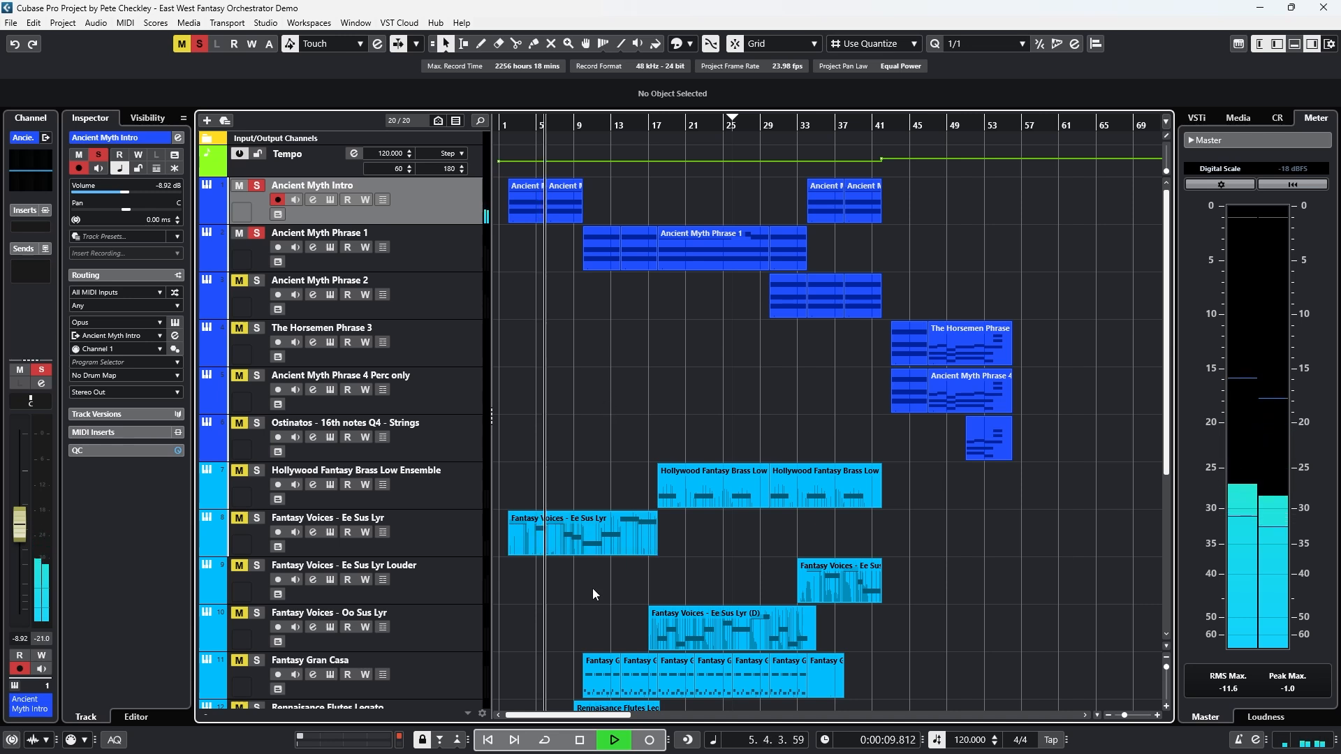
left_click(578, 738)
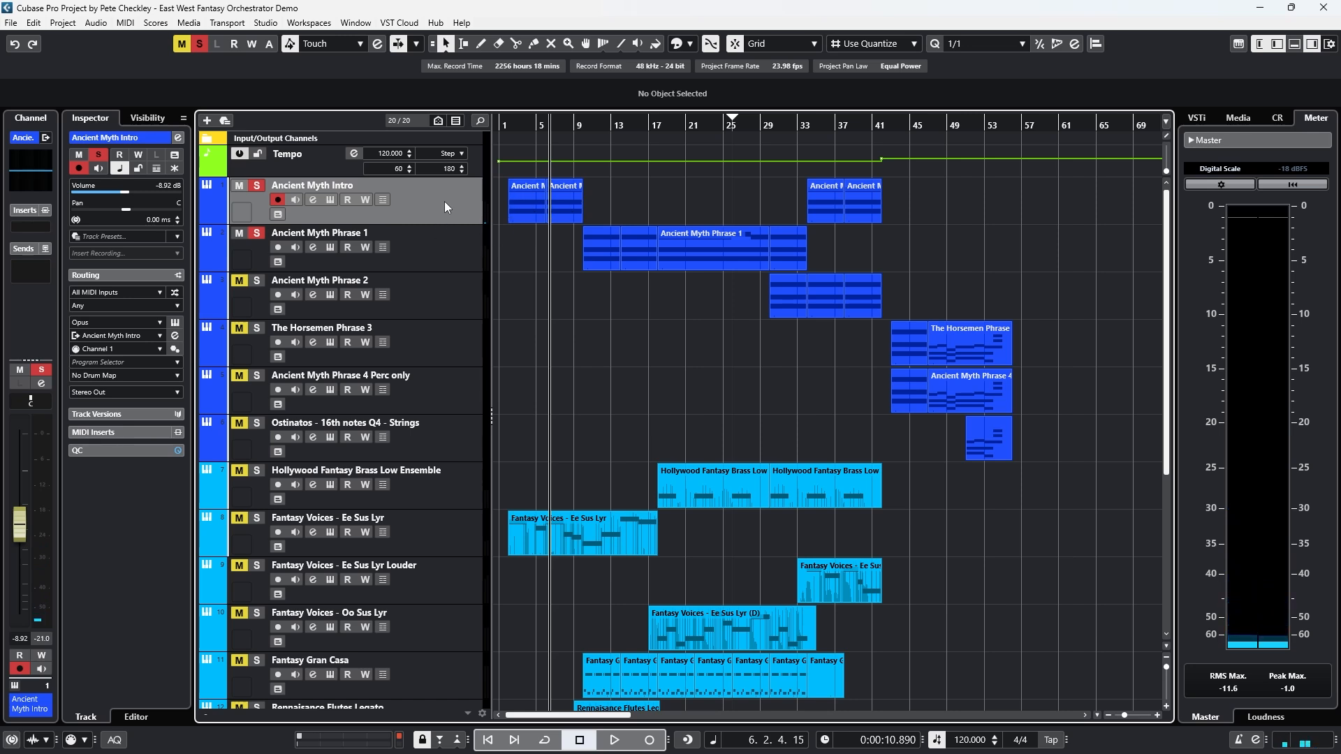
Step: Play Ancient Myth Phrase 1 from bar 23 and briefly open its part starting at bar 18 to examine the notes
left_click(573, 126)
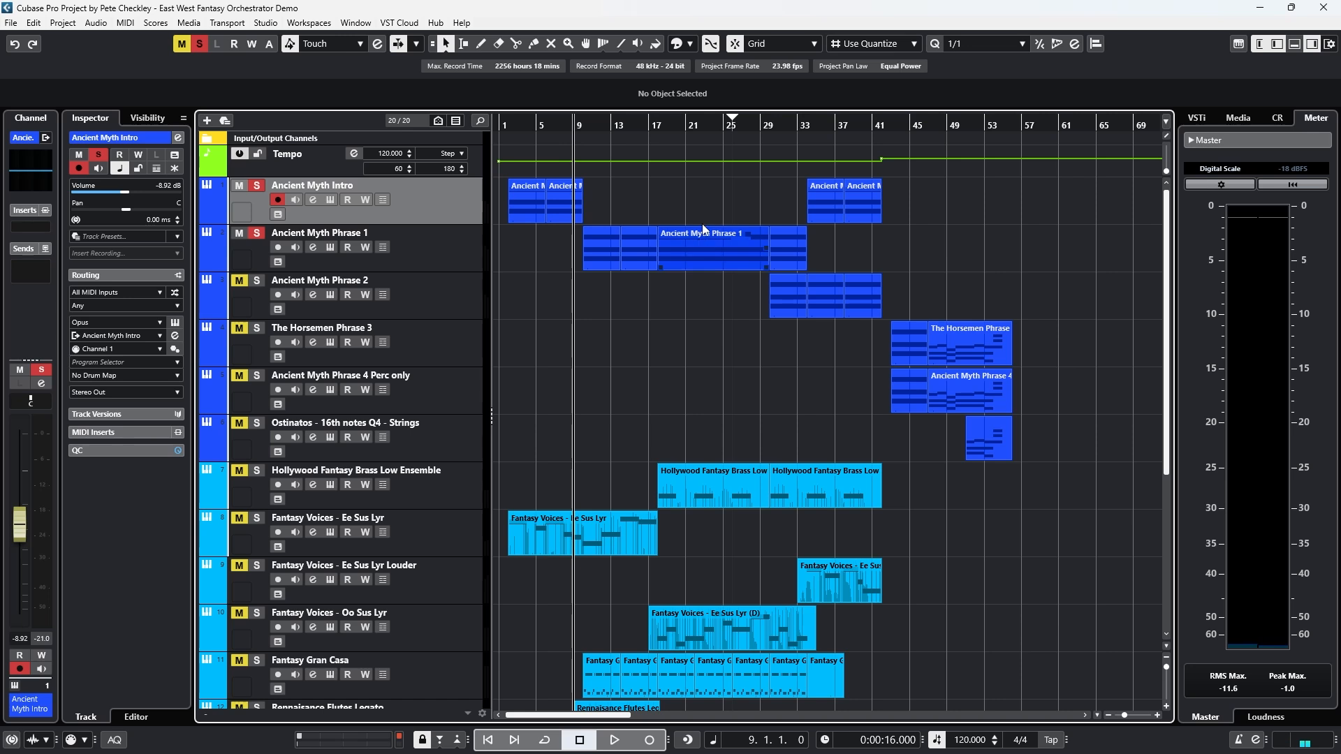
left_click(702, 129)
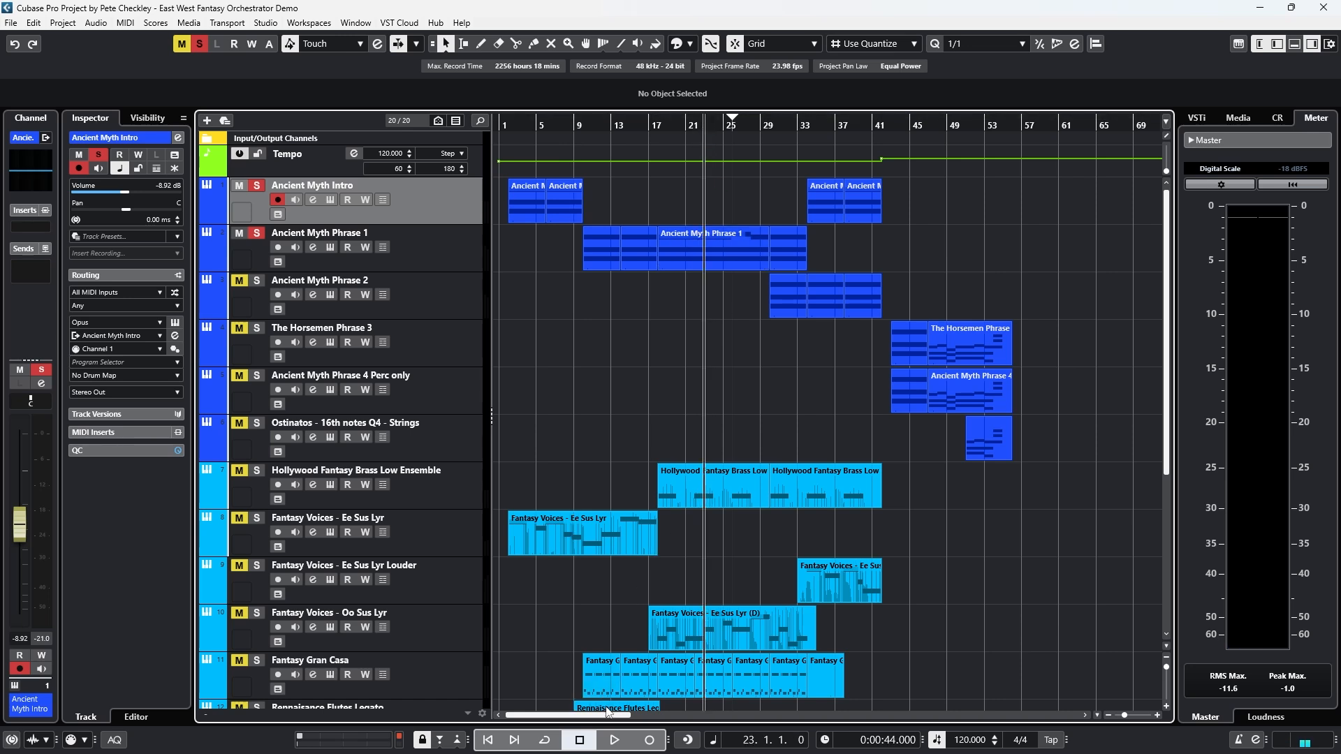
left_click(613, 740)
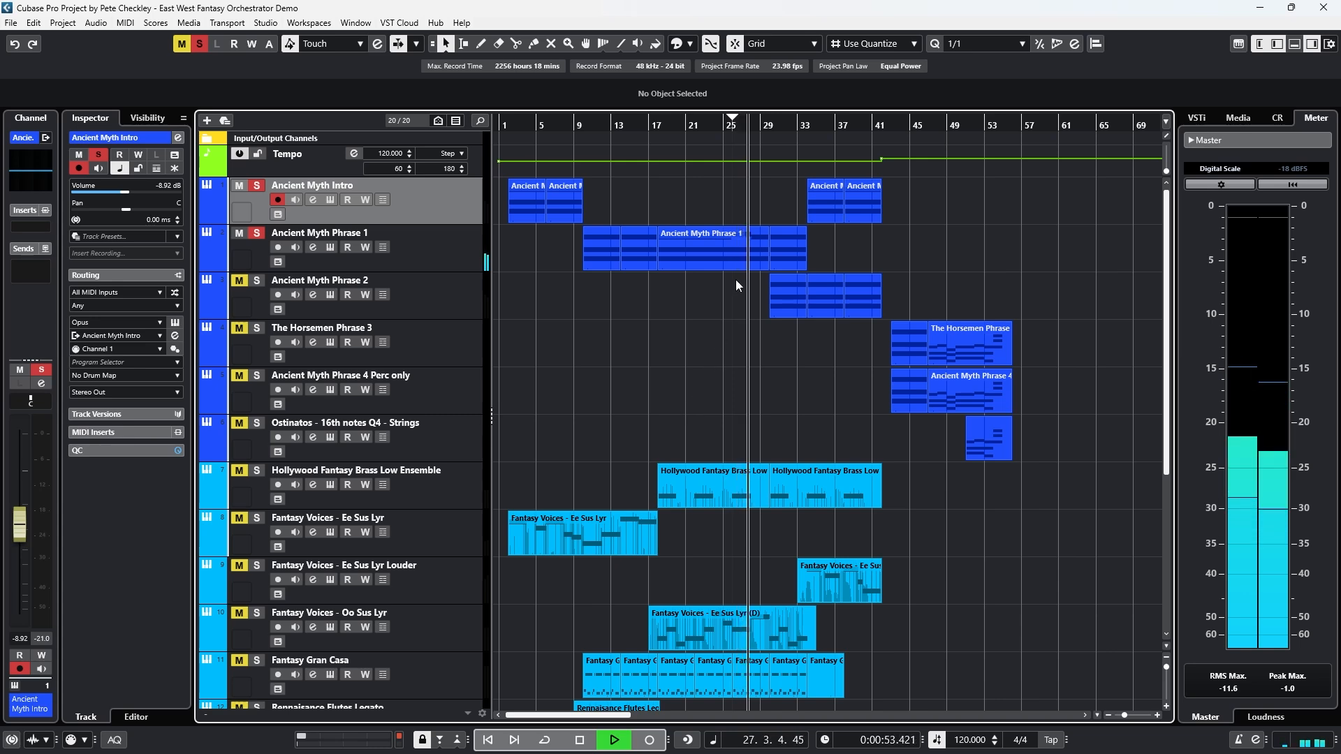
left_click(726, 248)
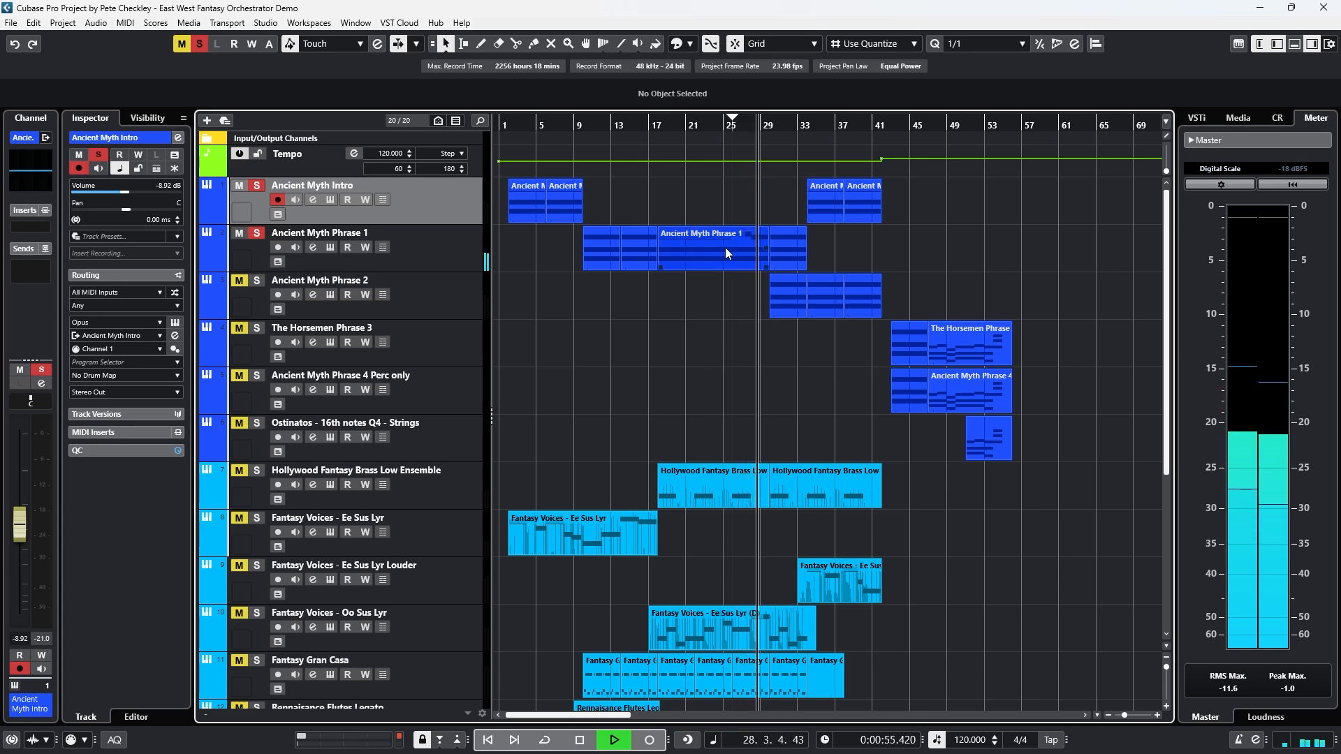
double_click(725, 247)
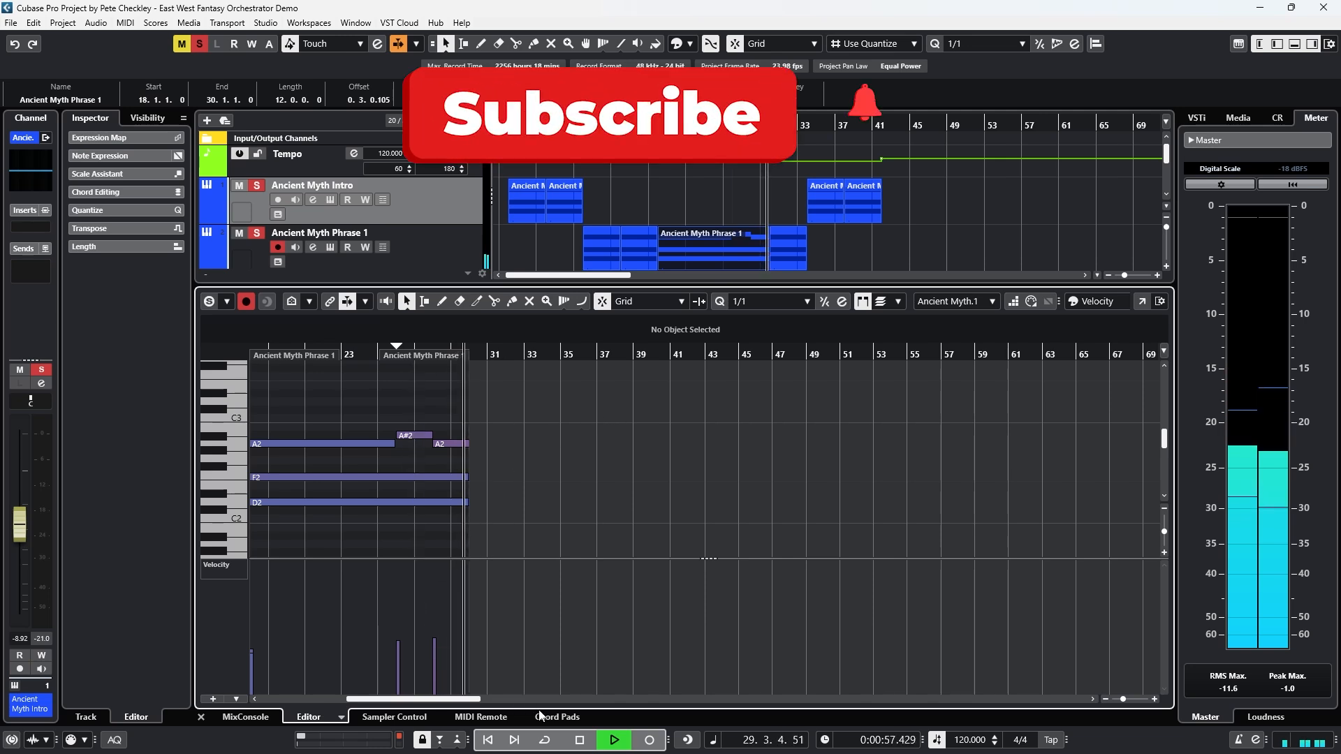
key("space")
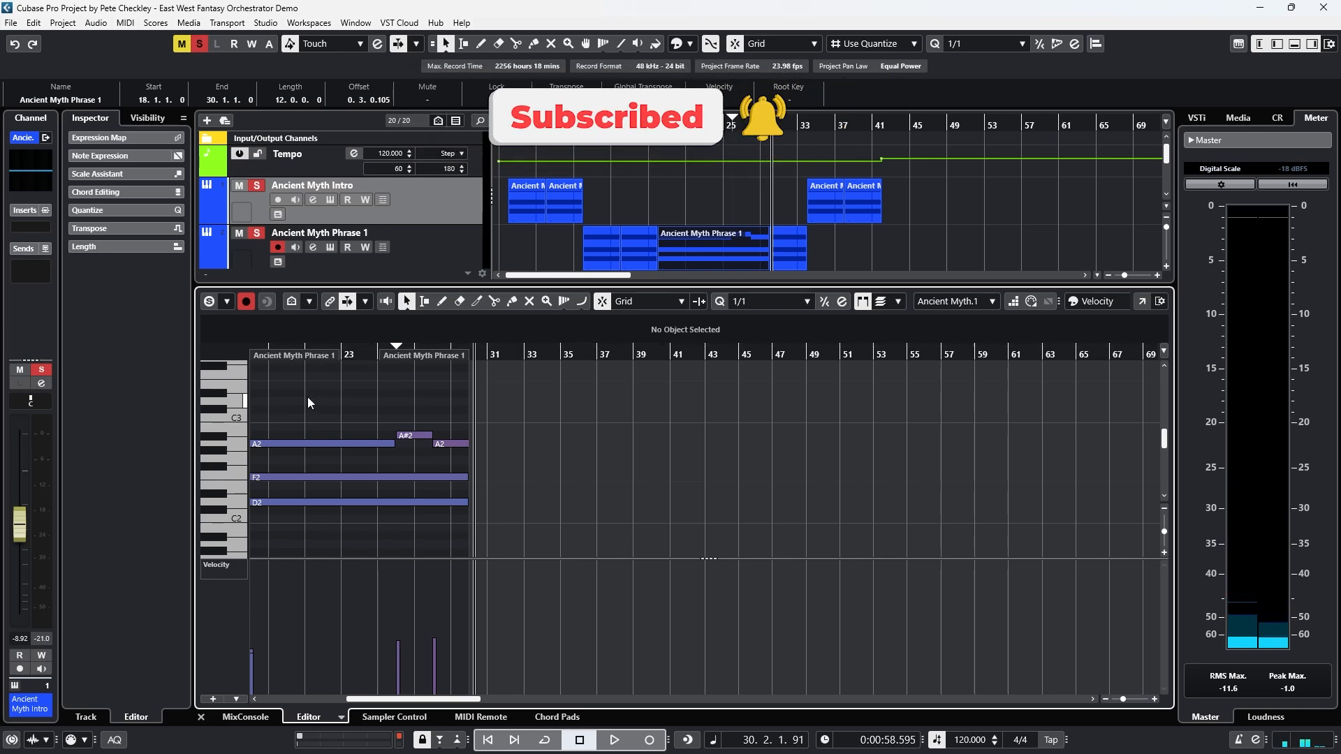
left_click(202, 718)
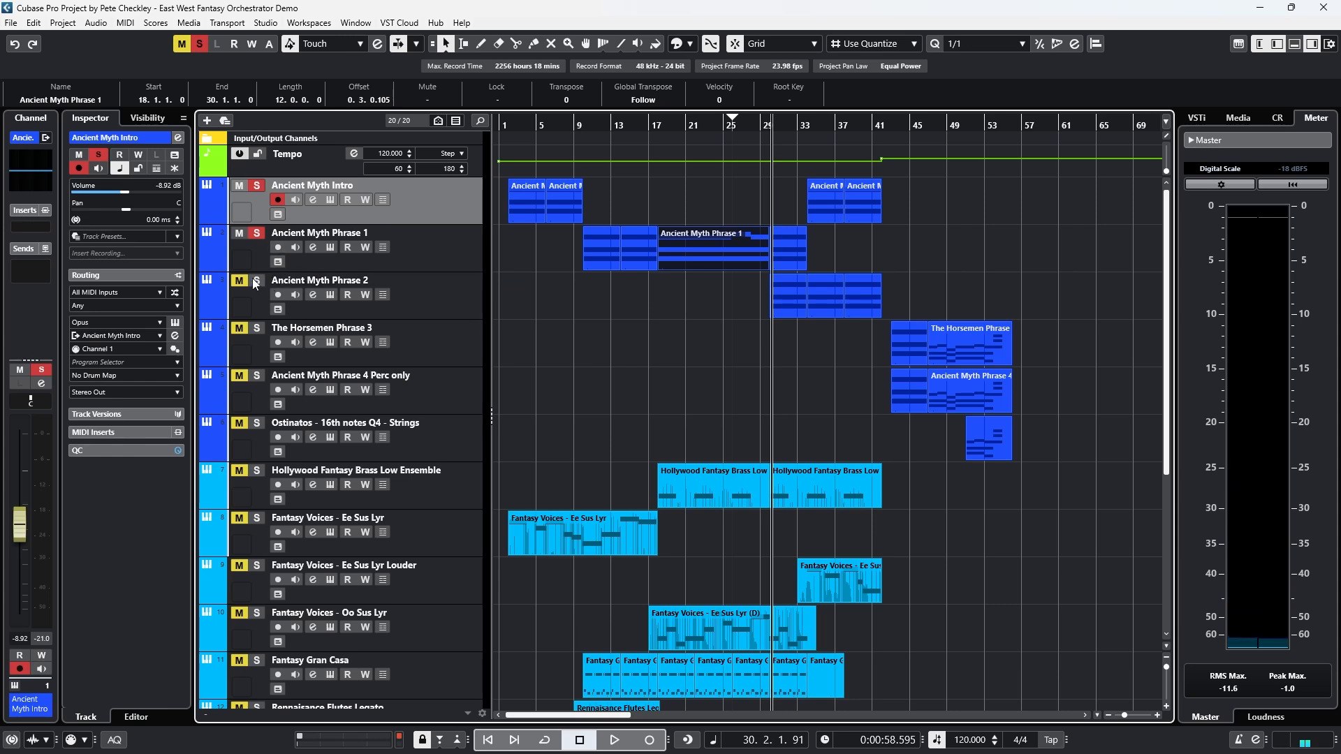
Step: Add Ancient Myth Phrase 2 to the soloed tracks and play from bar 30 to about bar 37
left_click(771, 122)
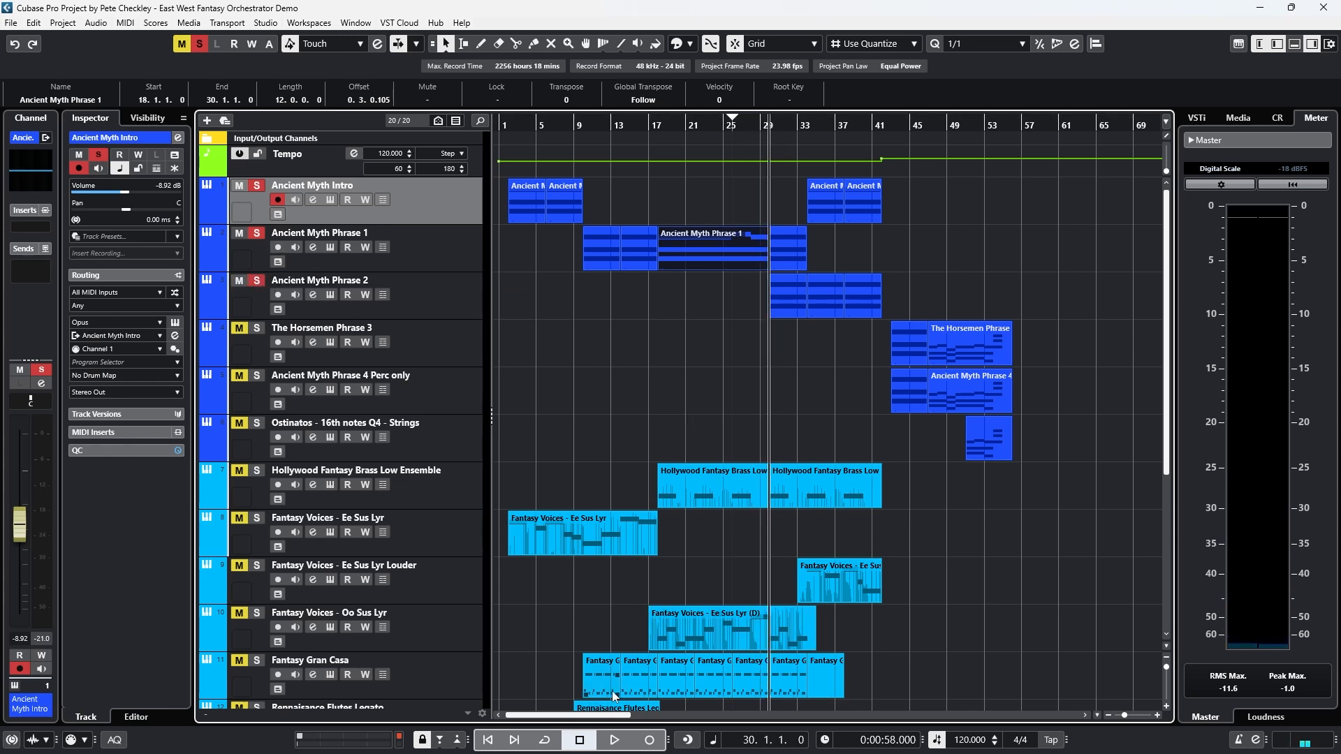
left_click(617, 740)
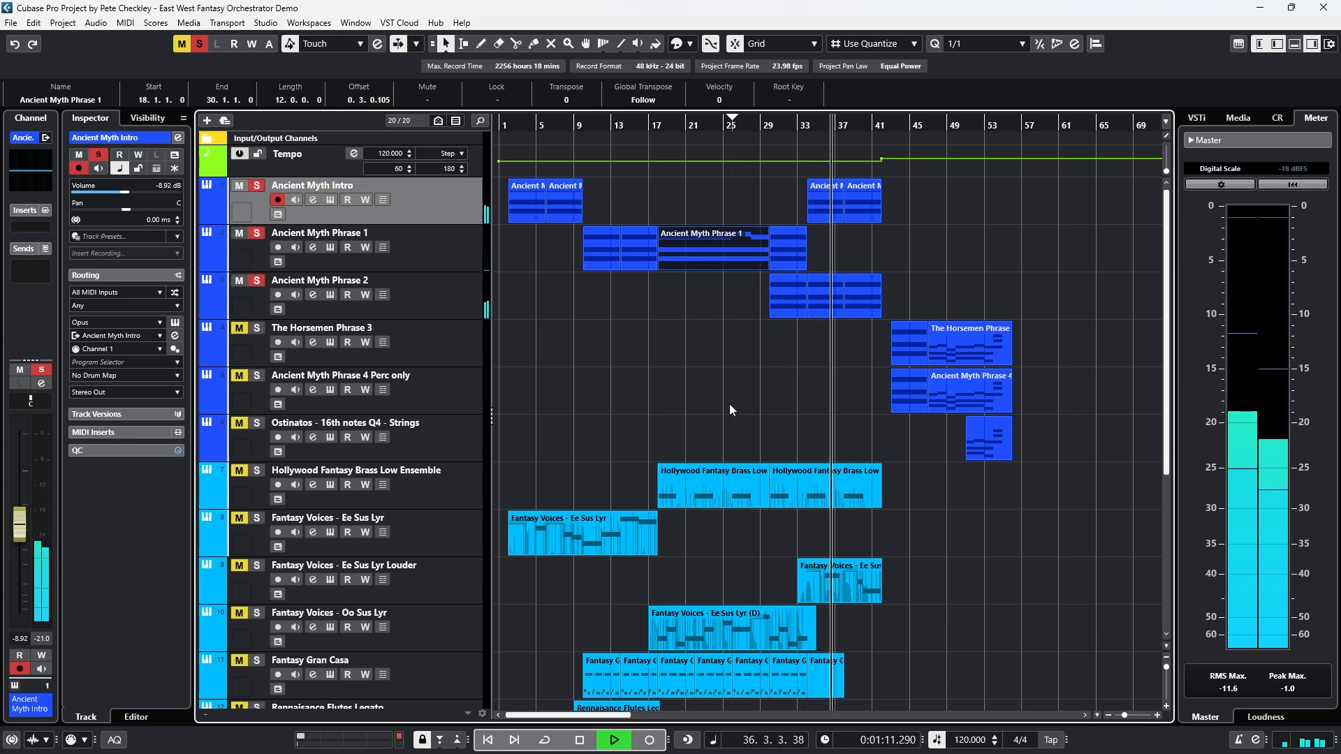
left_click(579, 742)
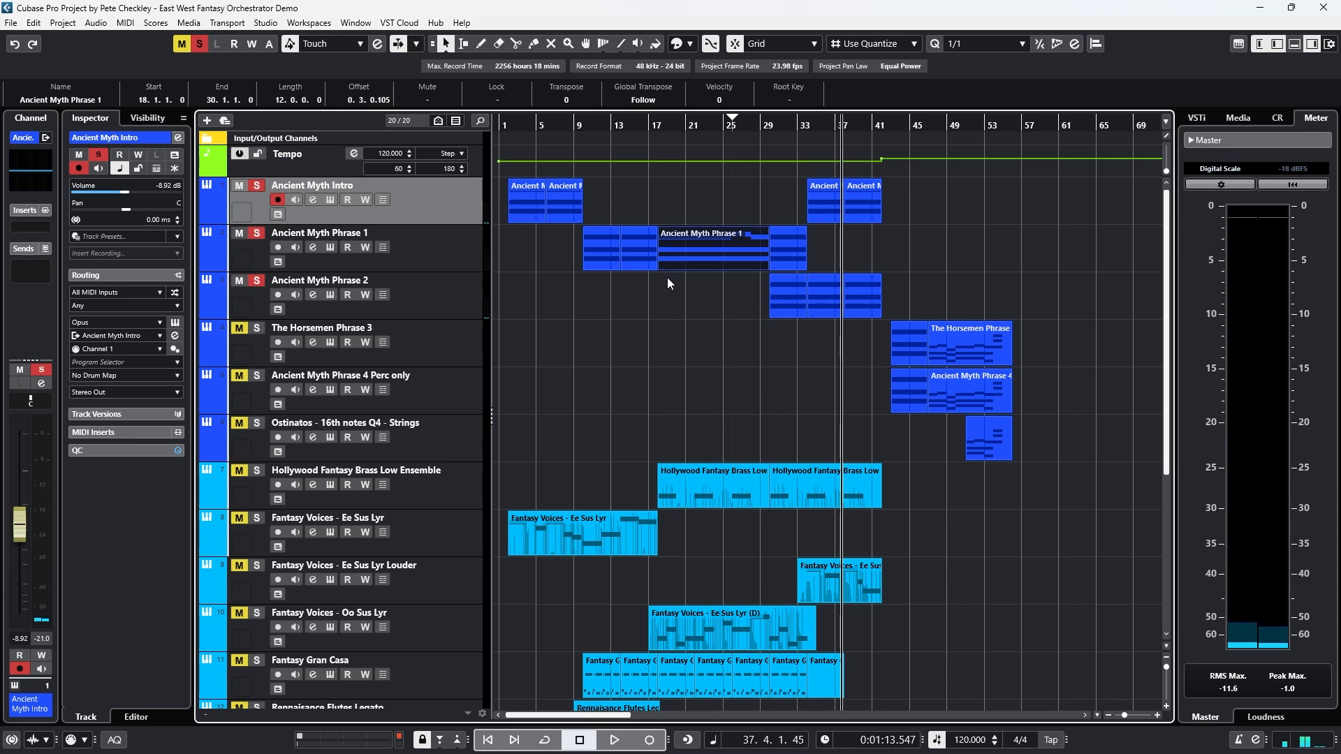
Step: Return the playhead to bar 2, clear the solos on the Ancient Myth tracks and briefly play the full arrangement
left_click(507, 129)
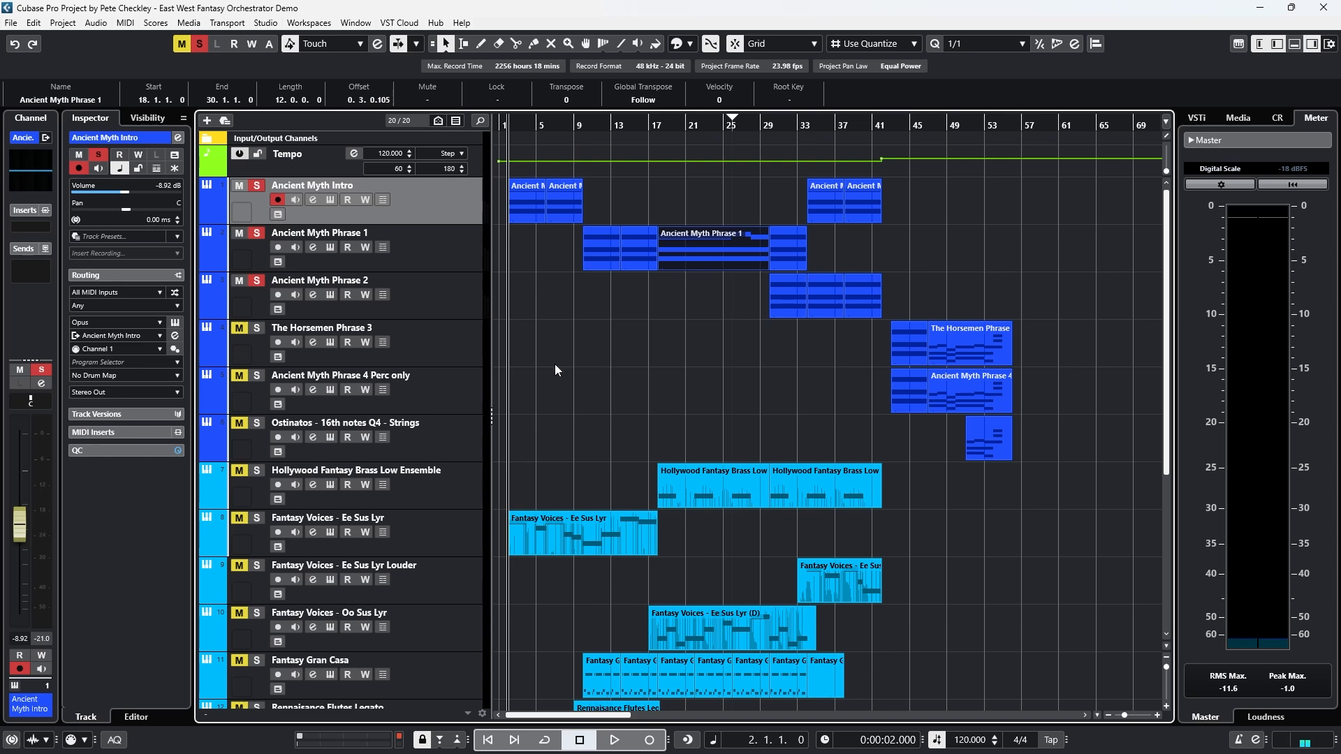
left_click(258, 236)
left_click(260, 278)
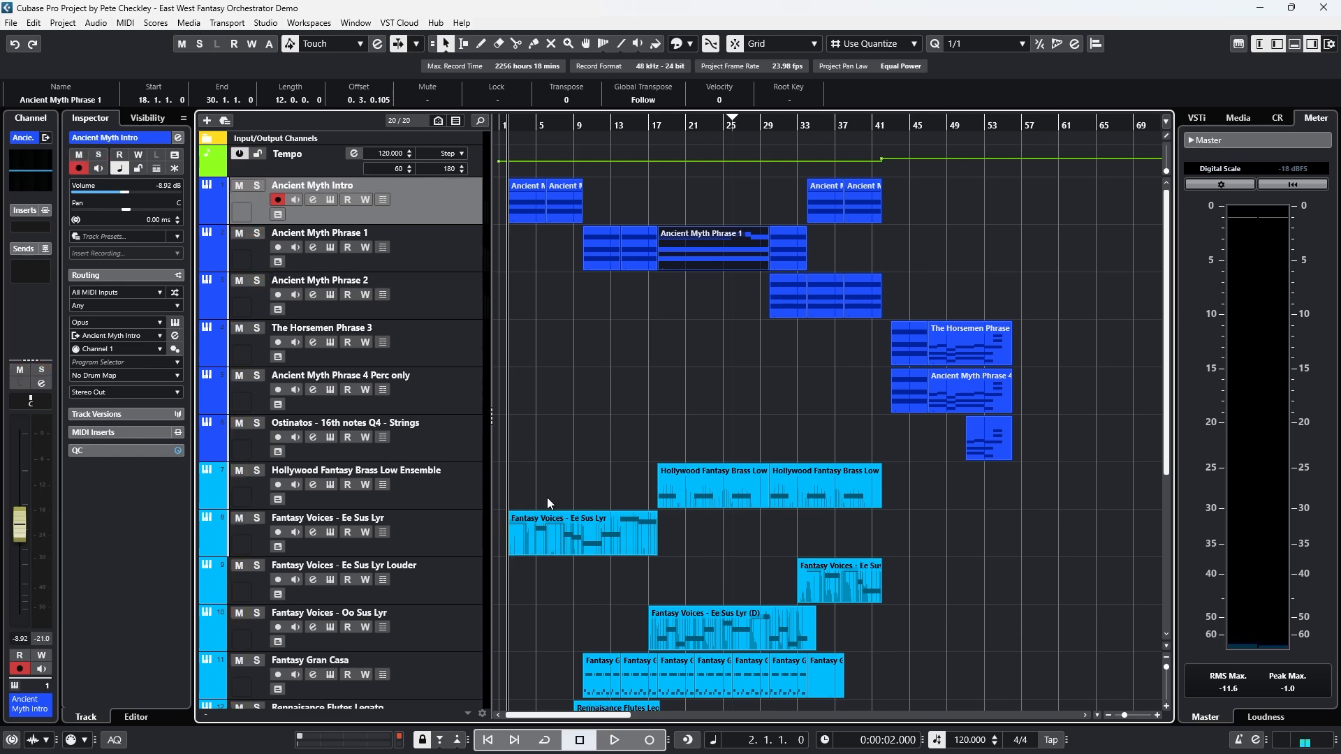
scroll(545, 481, "down", 3)
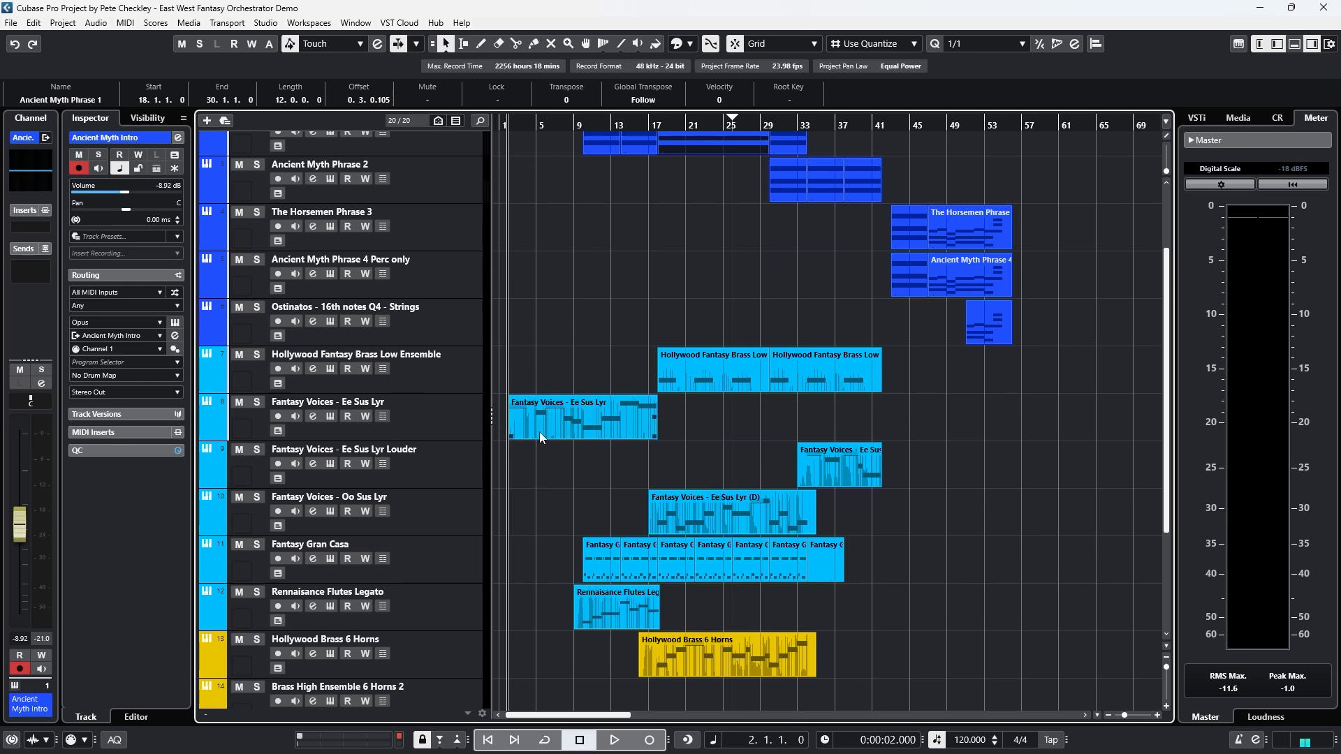
scroll(544, 438, "up", 3)
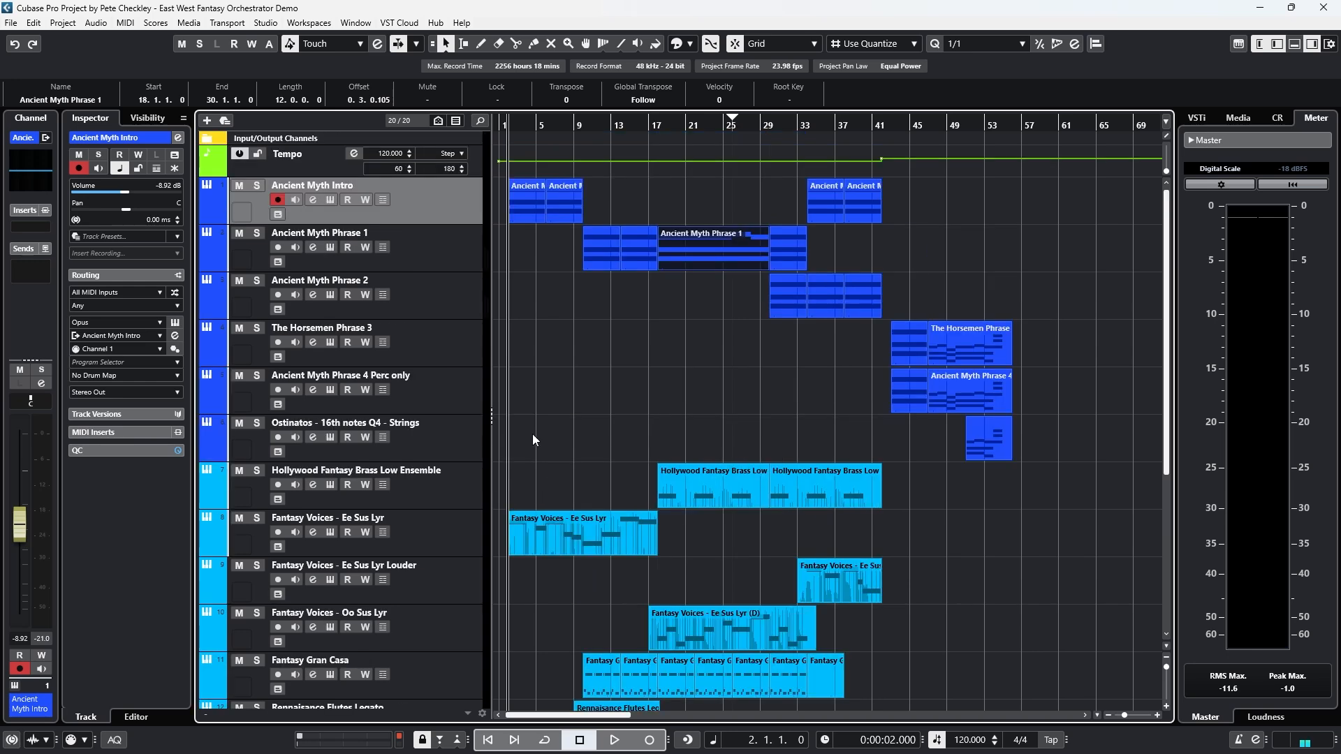
scroll(533, 439, "down", 3)
left_click(613, 738)
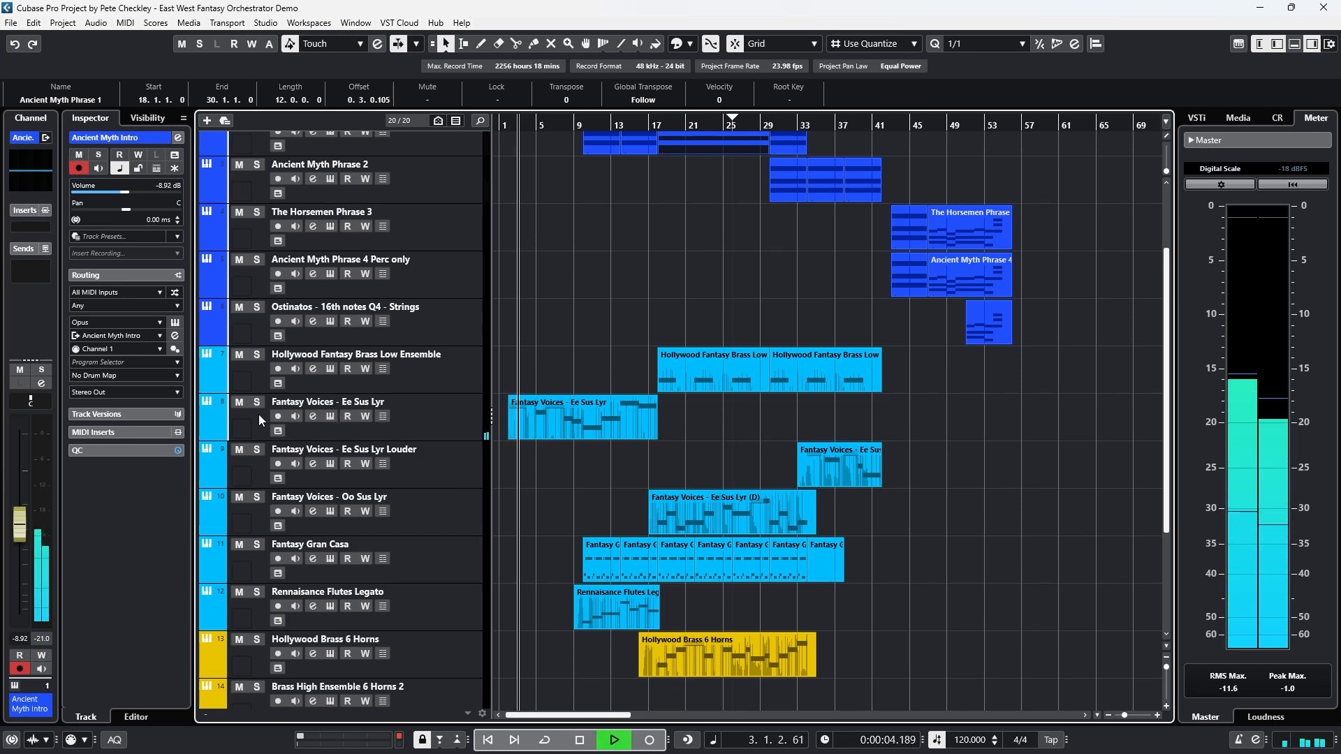
left_click(580, 740)
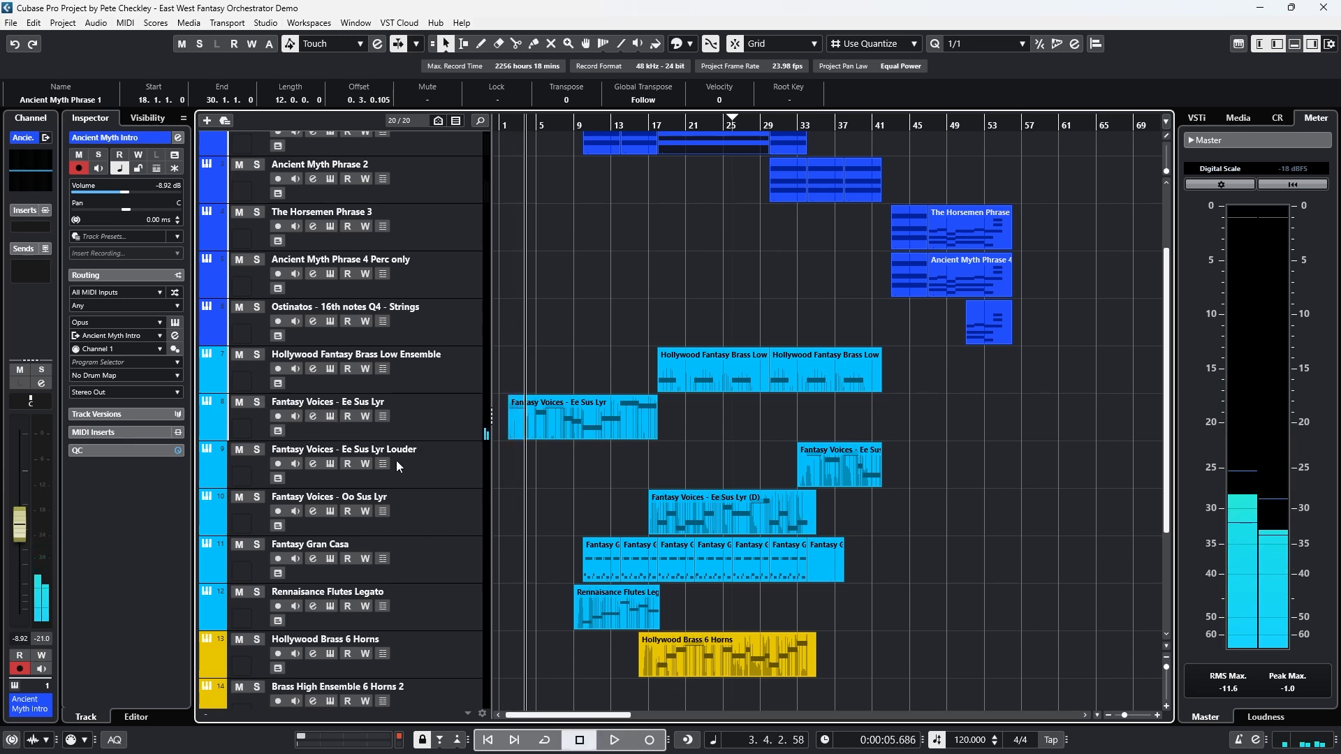
Step: Solo Fantasy Voices - Ee Sus Lyr and review the insert effects of the channels through Stereo Out in the MixConsole
left_click(256, 402)
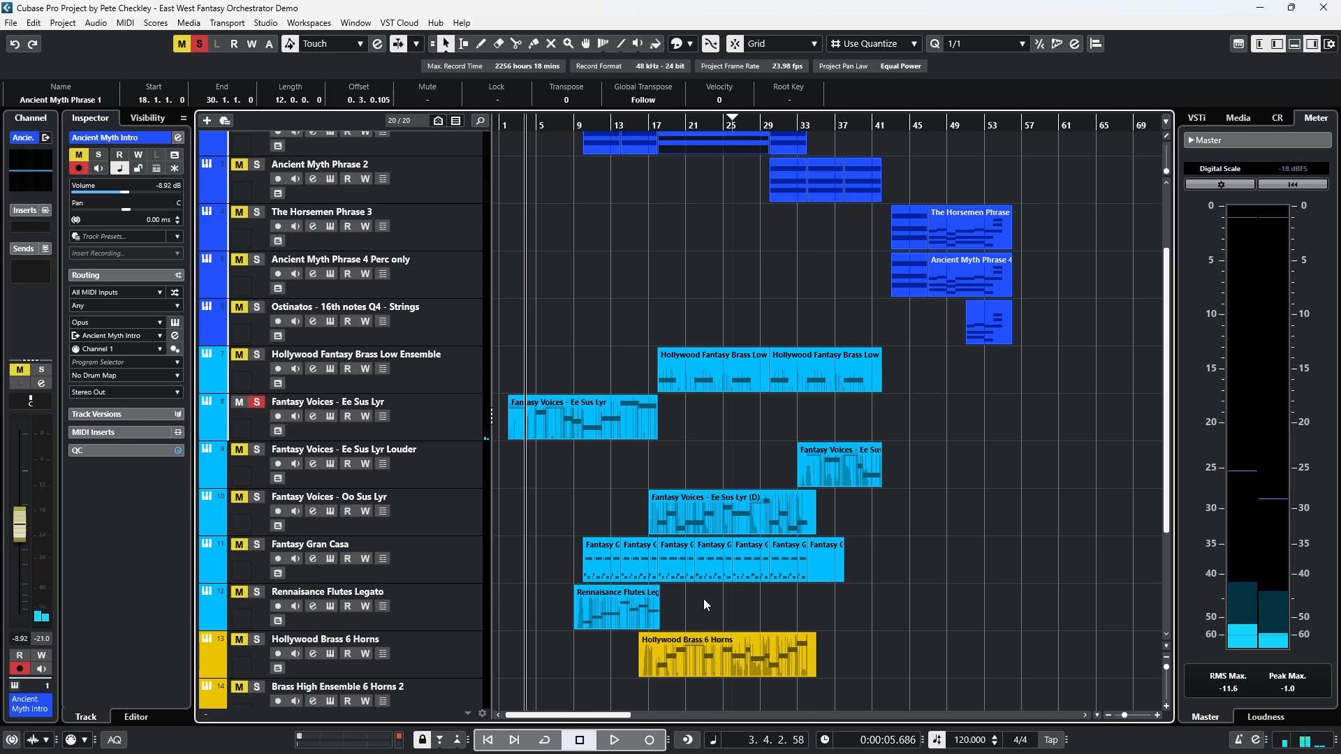
key("F3")
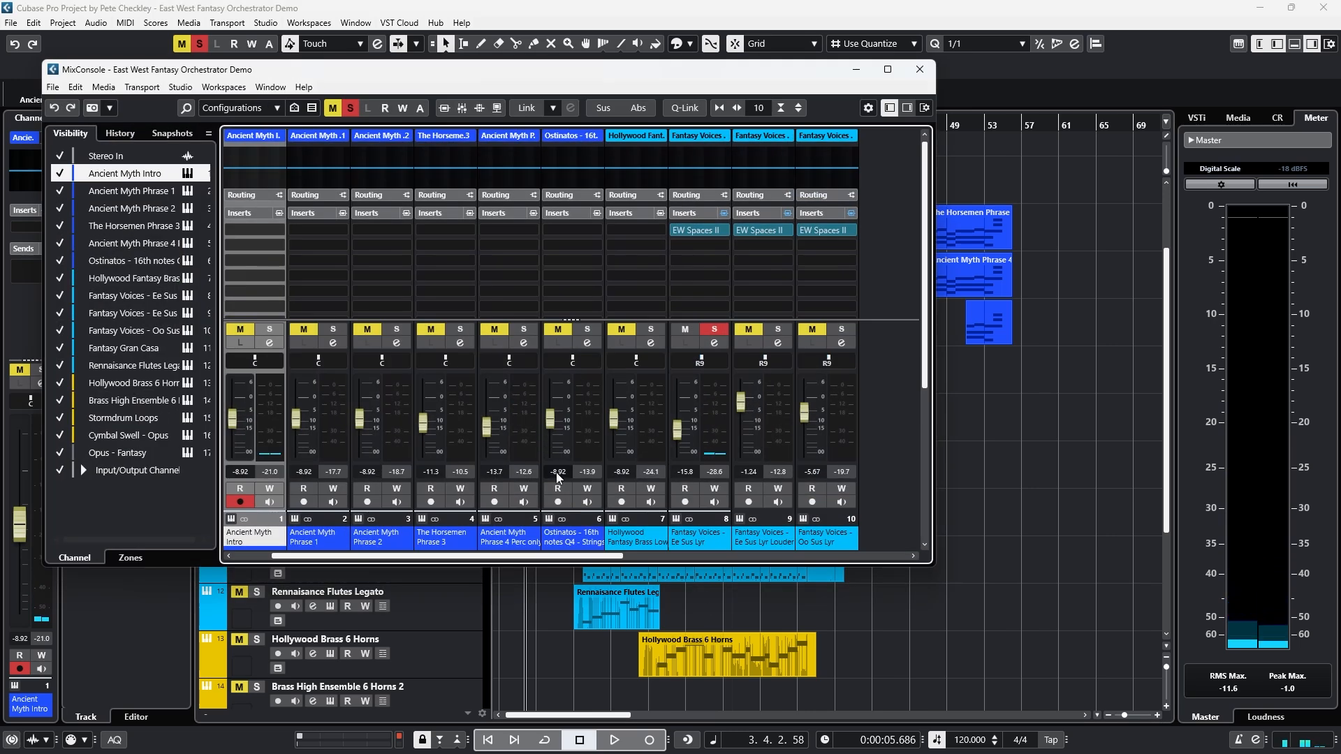
left_click_drag(571, 558, 852, 579)
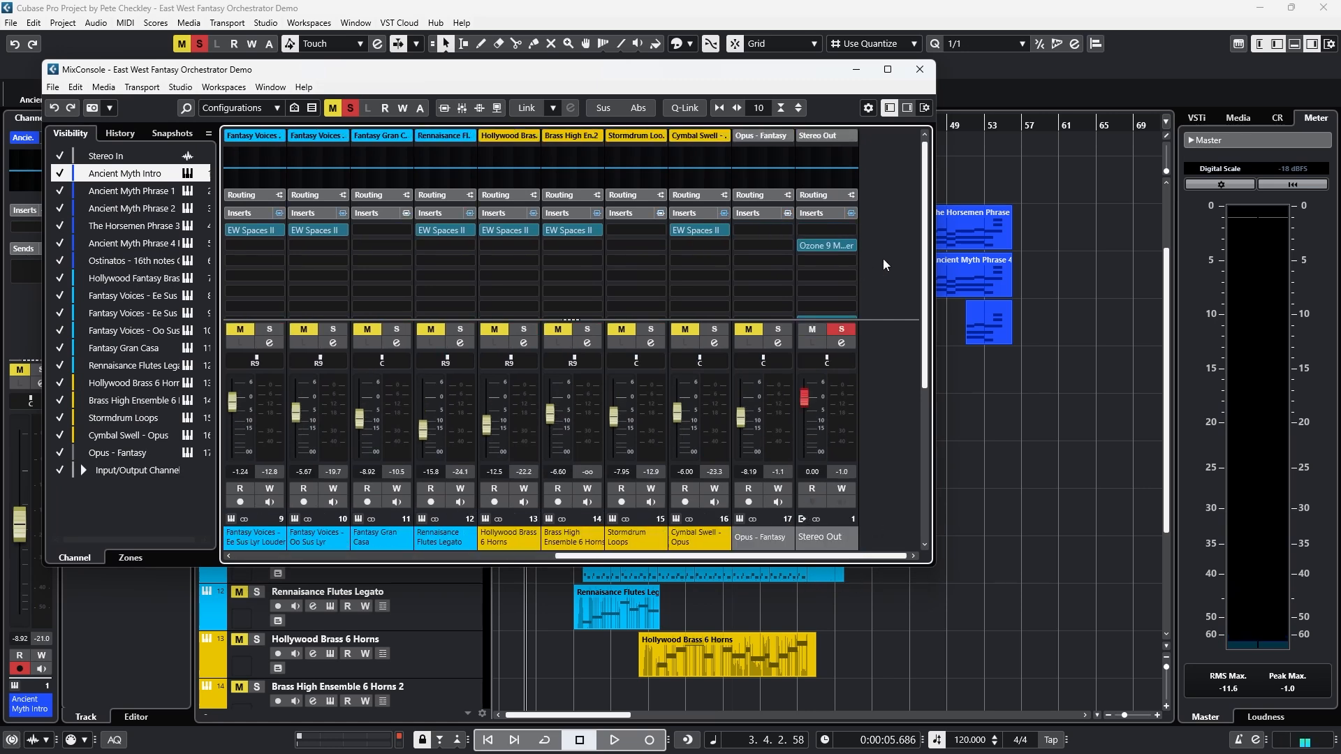
scroll(882, 264, "down", 1)
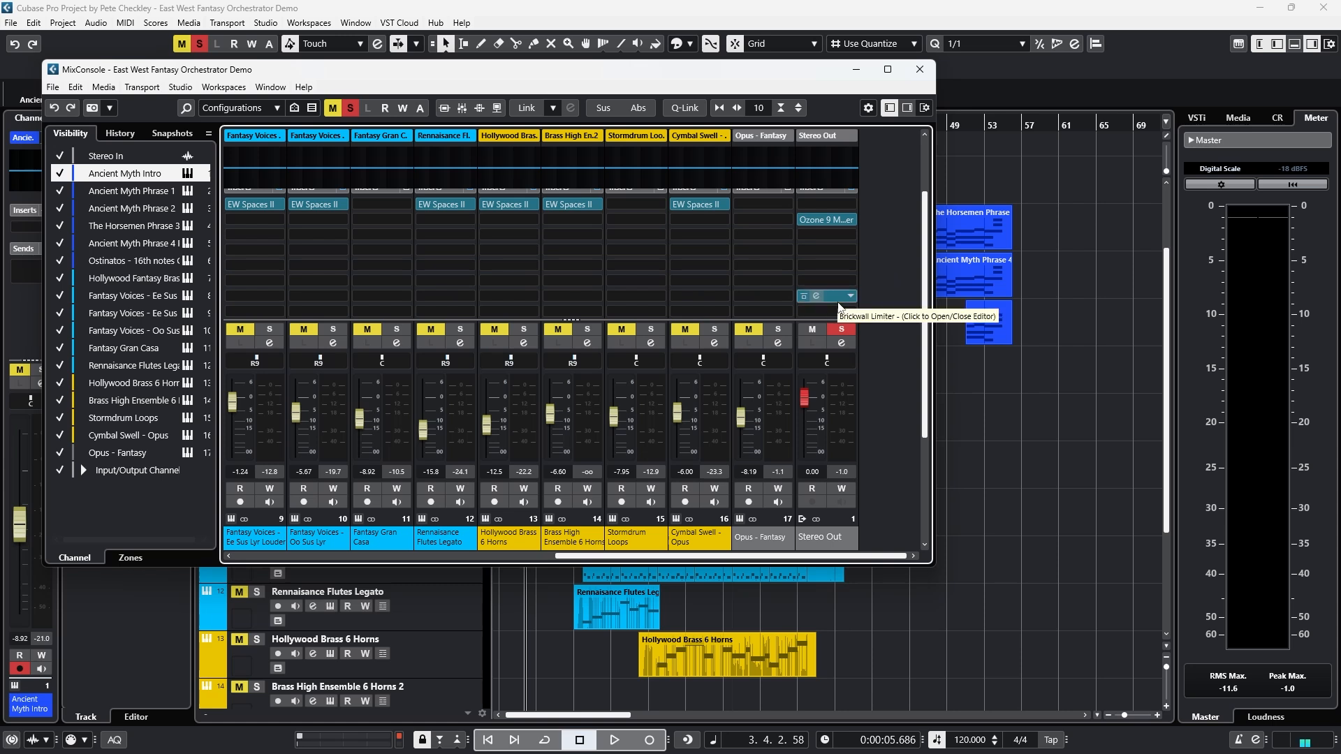
scroll(879, 244, "up", 1)
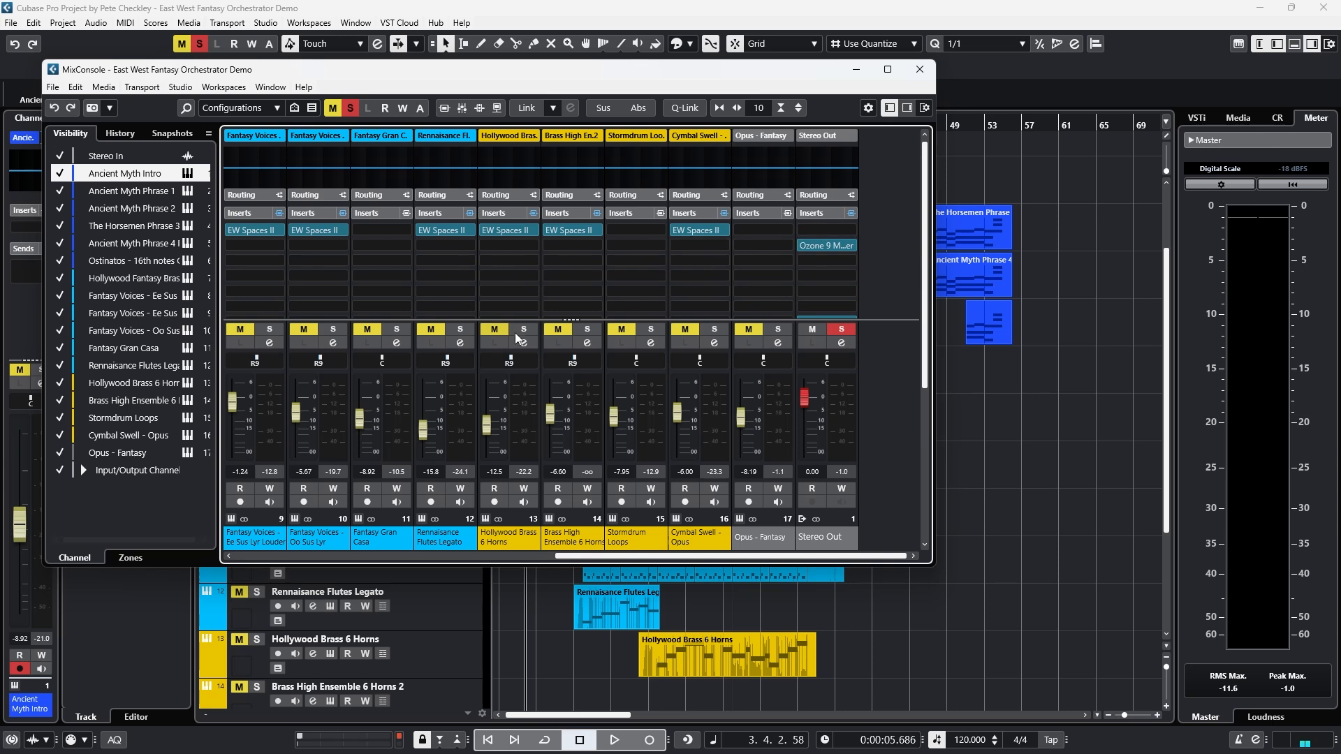
left_click_drag(659, 559, 556, 555)
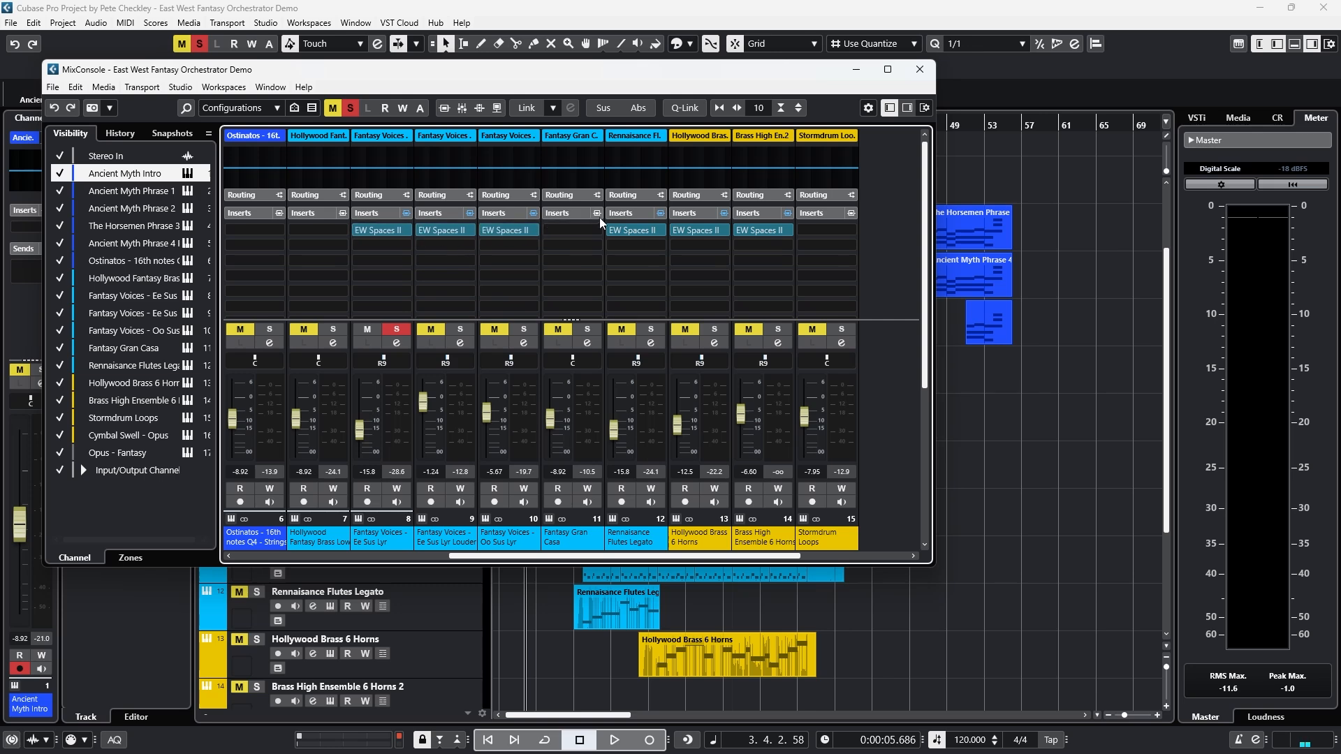
Step: View the EW Spaces II insert on Fantasy Voices - Oo Sus Lyr, browse its reverb presets, and close the plug-in and MixConsole
left_click(502, 231)
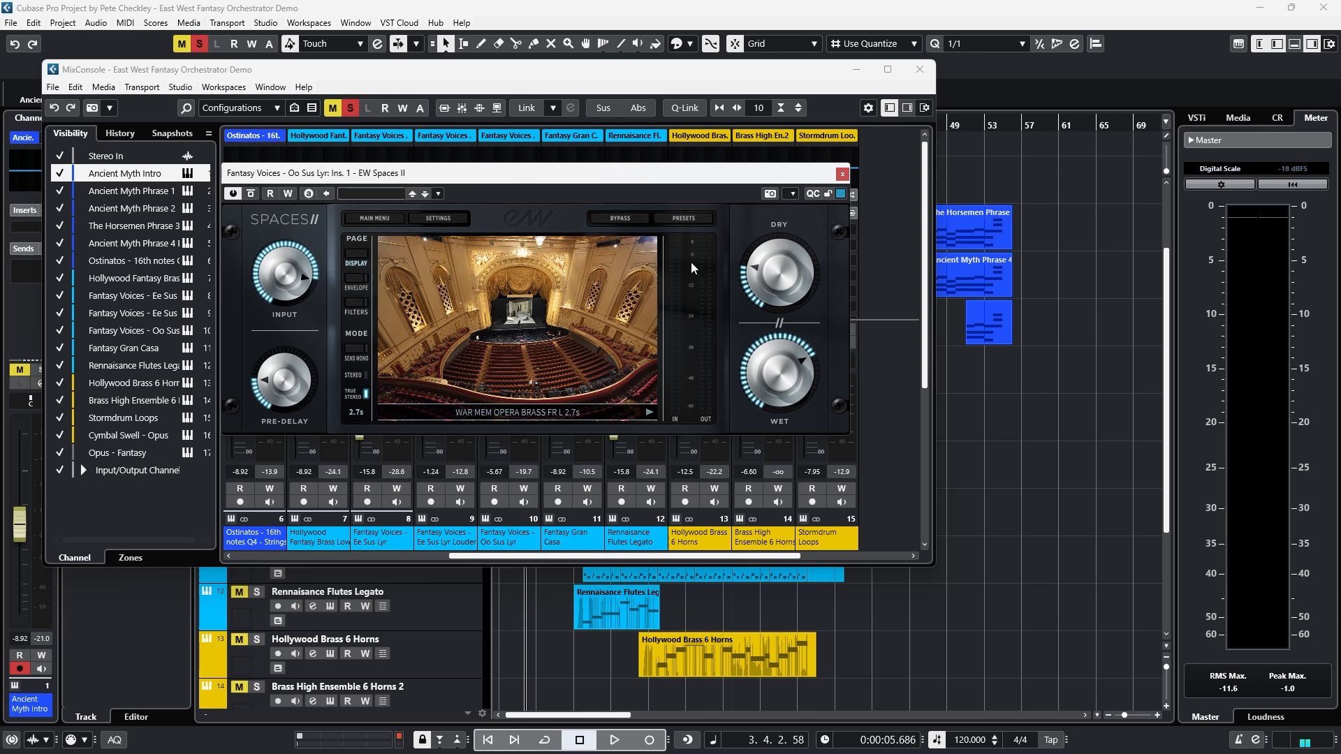
left_click(681, 218)
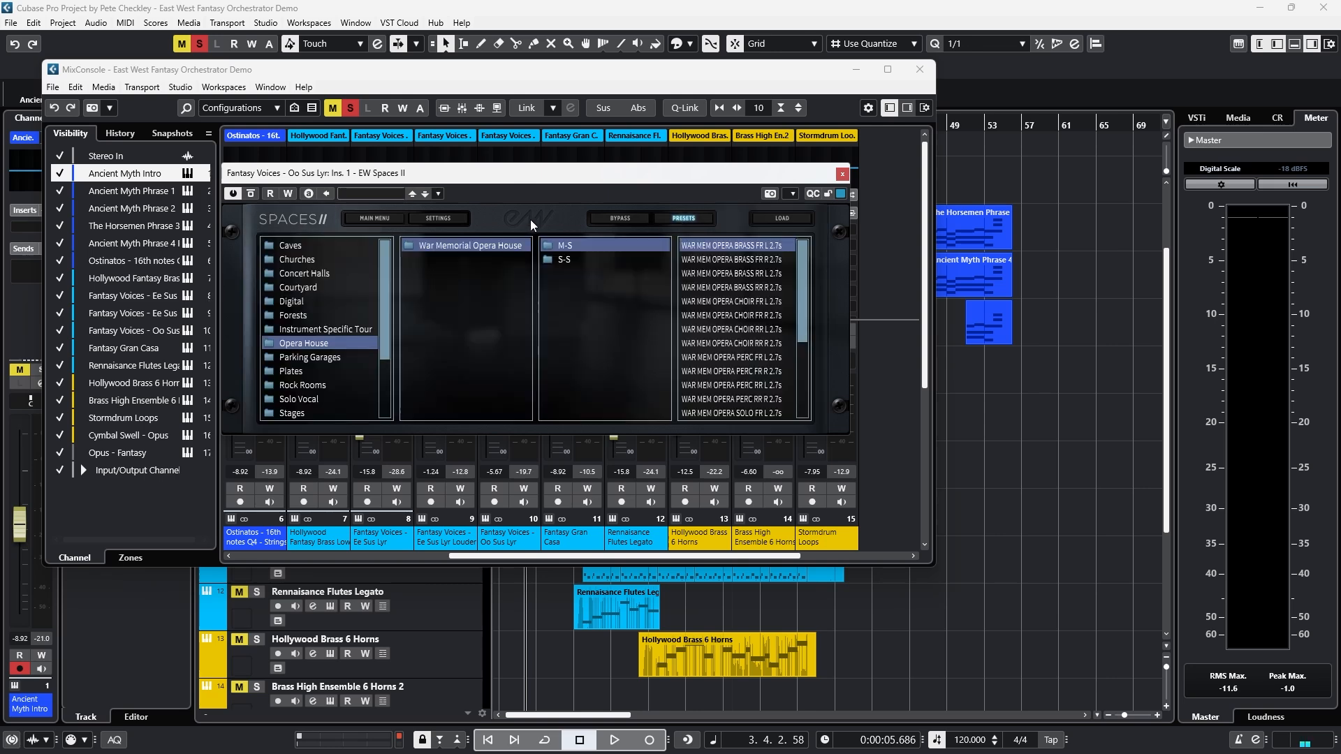
scroll(312, 276, "down", 2)
scroll(315, 294, "up", 2)
left_click(842, 175)
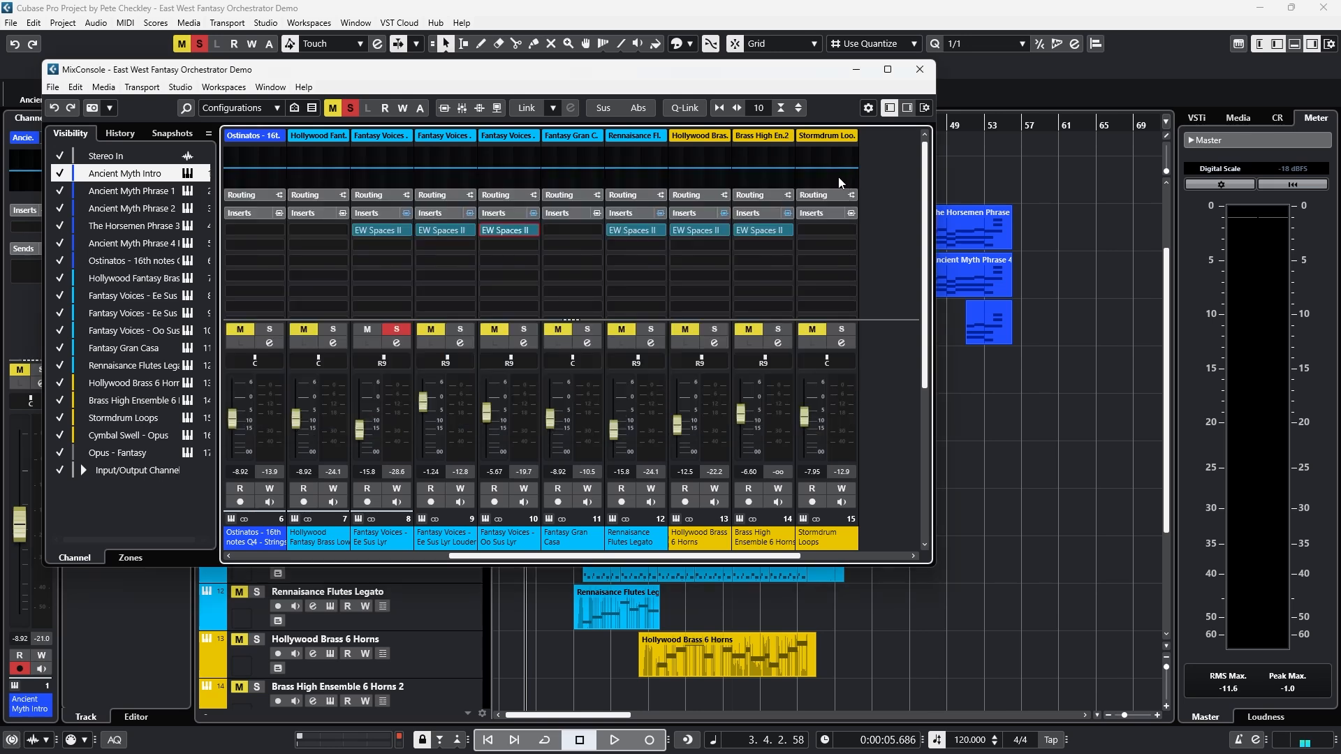
left_click(919, 70)
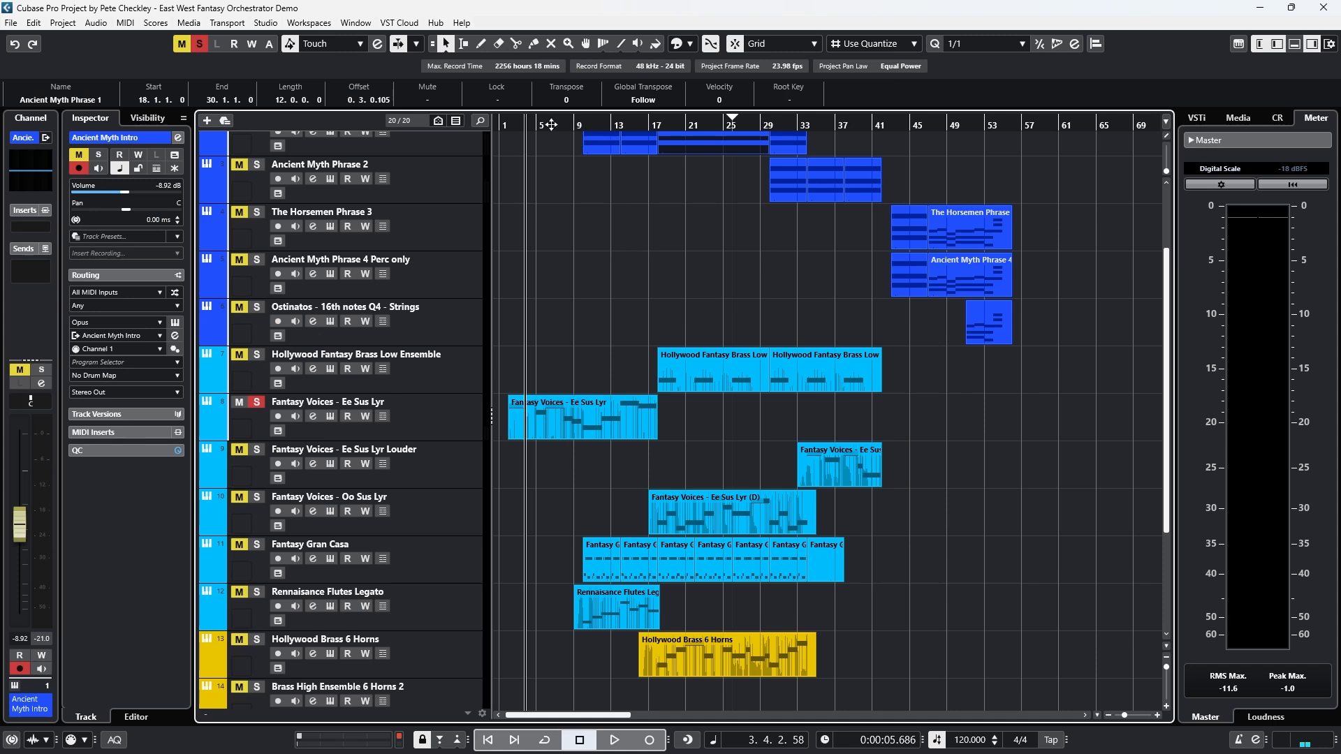
Step: Play the soloed Fantasy Voices - Ee Sus Lyr from bar 3 to about bar 17, adding Rennaisance Flutes Legato and Fantasy Gran Casa to the solos
left_click(516, 129)
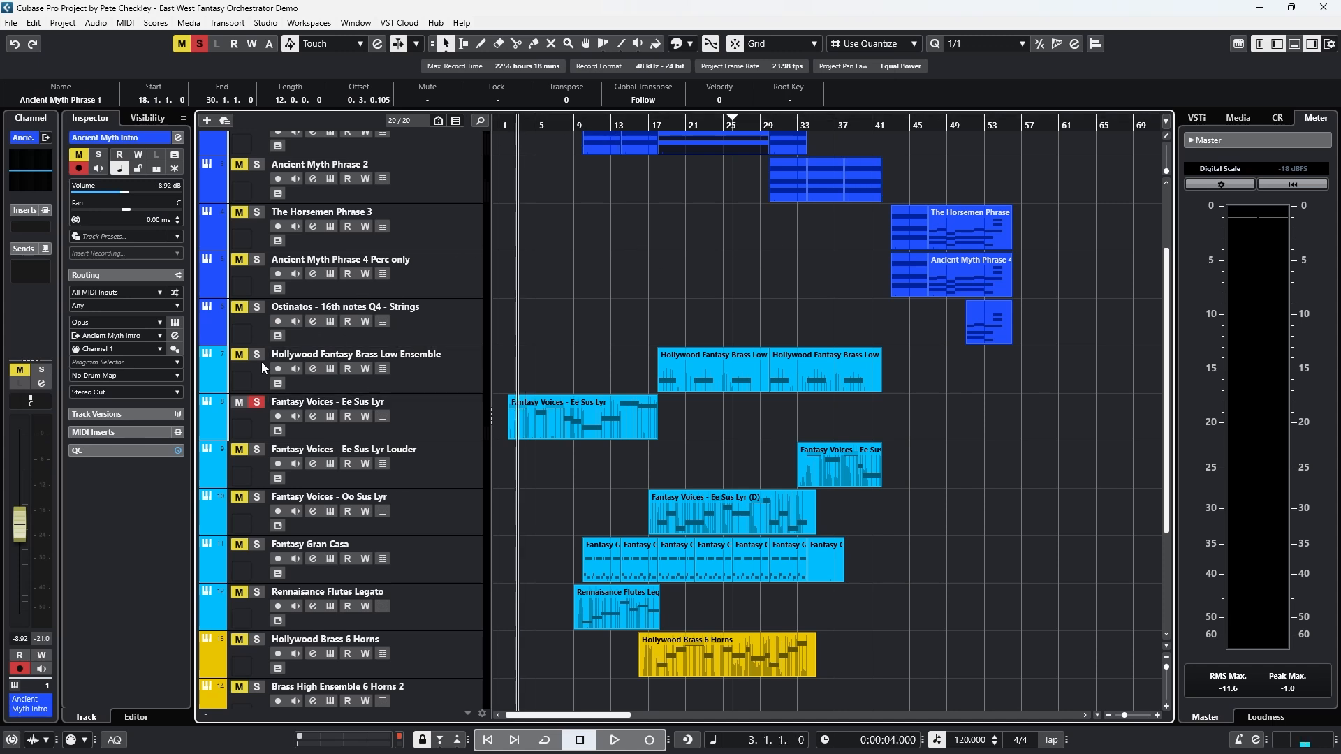
left_click(257, 403)
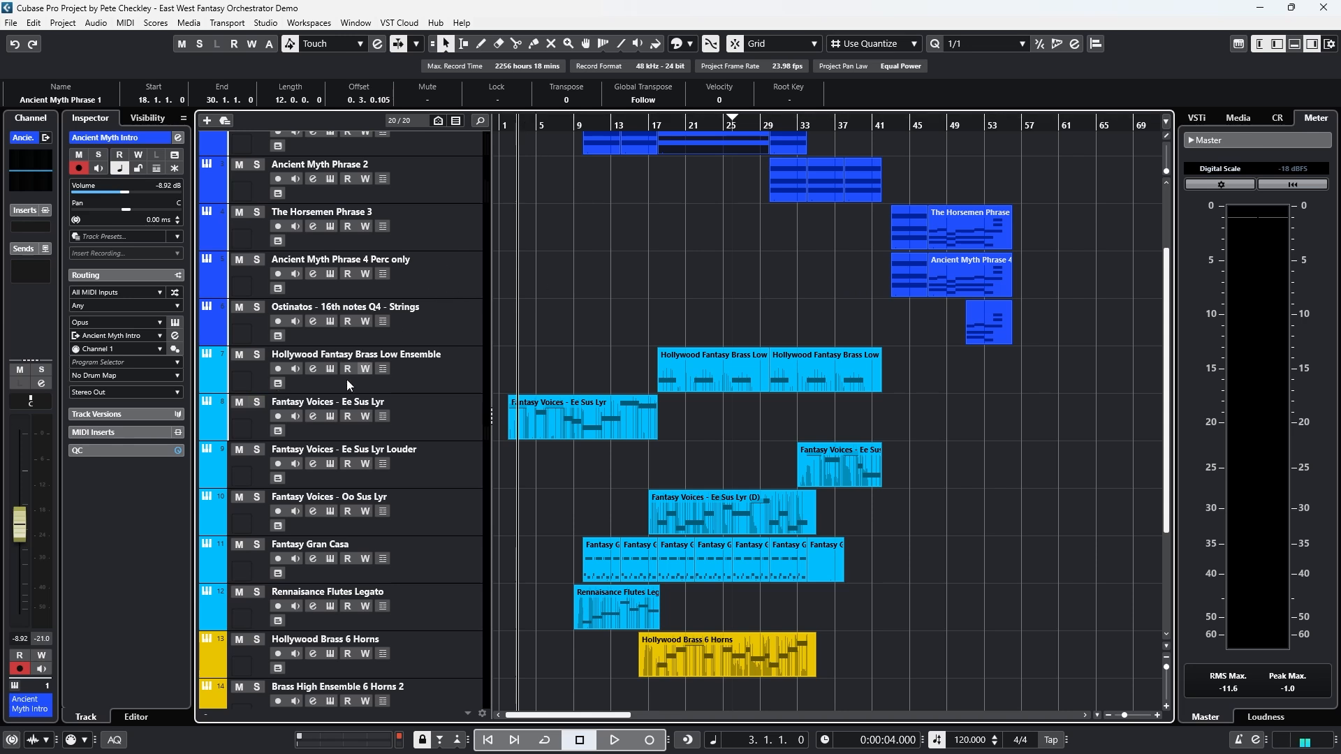
left_click(257, 403)
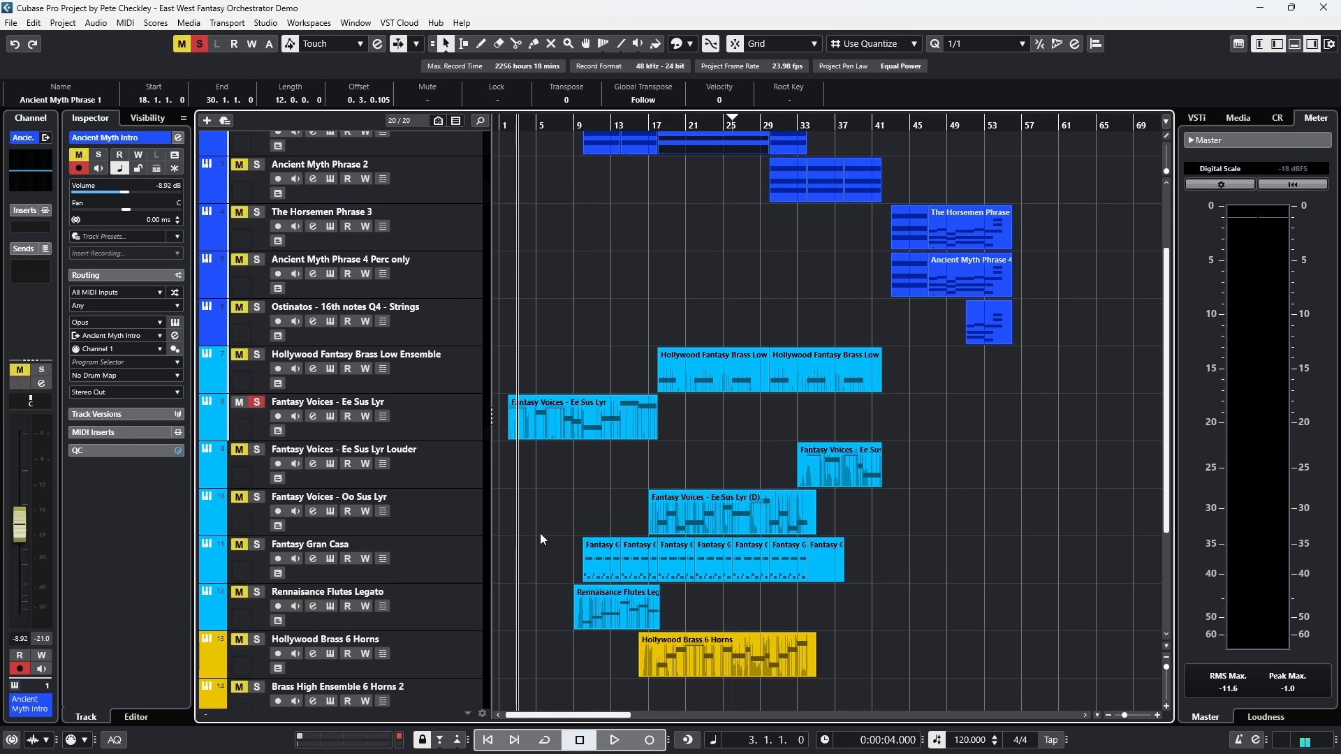
left_click(615, 740)
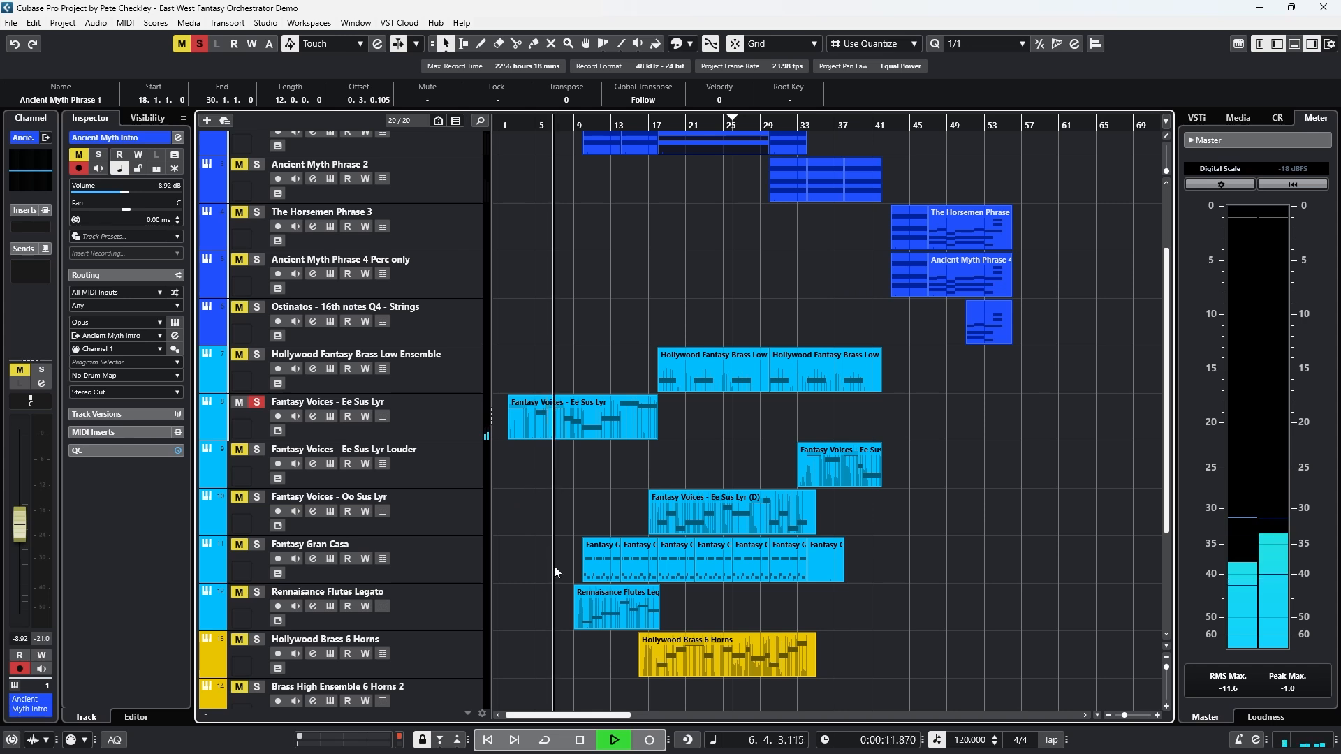
left_click(257, 591)
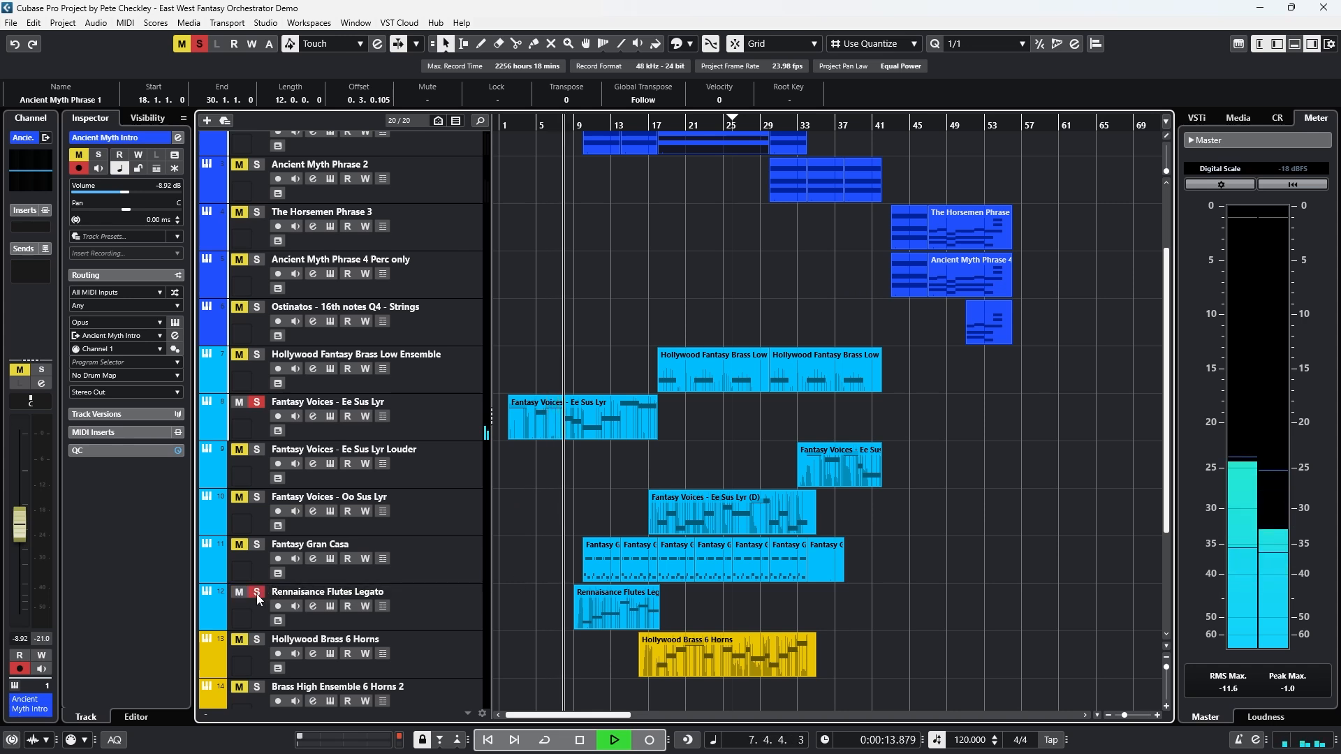
left_click(255, 544)
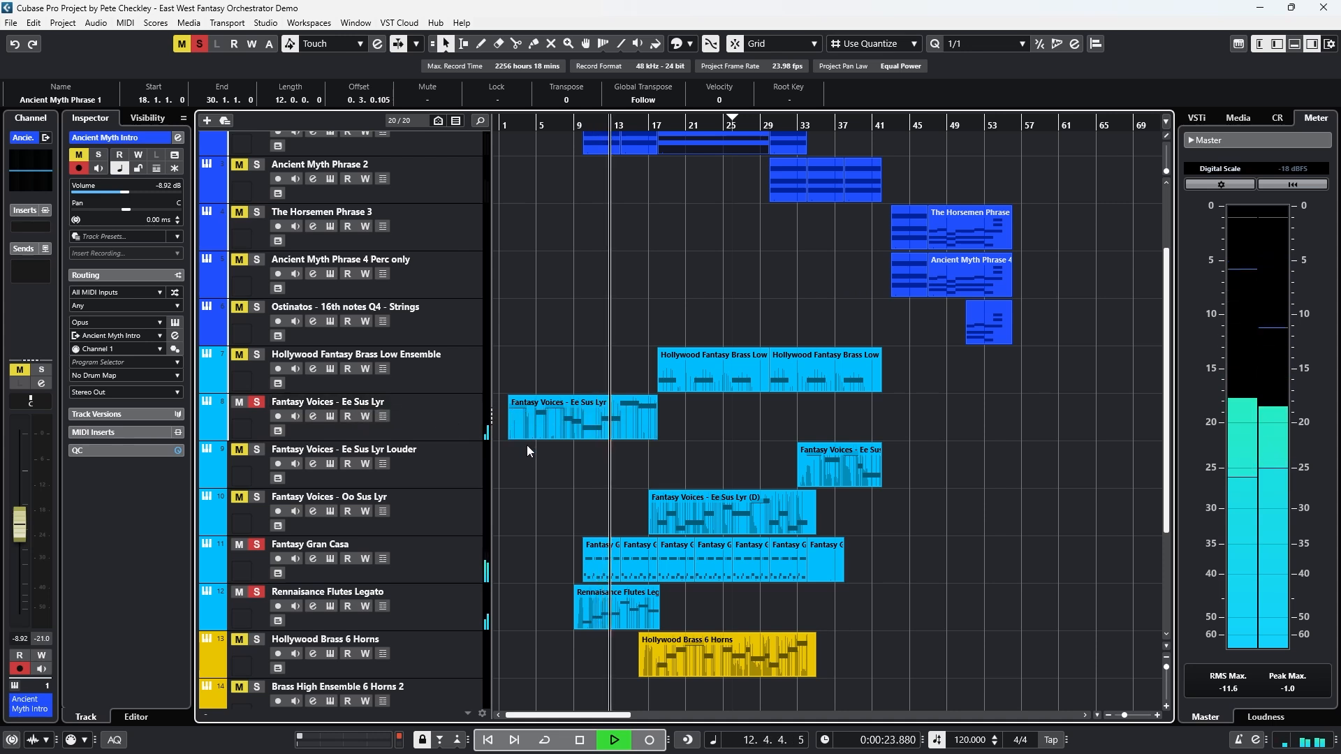
left_click(581, 740)
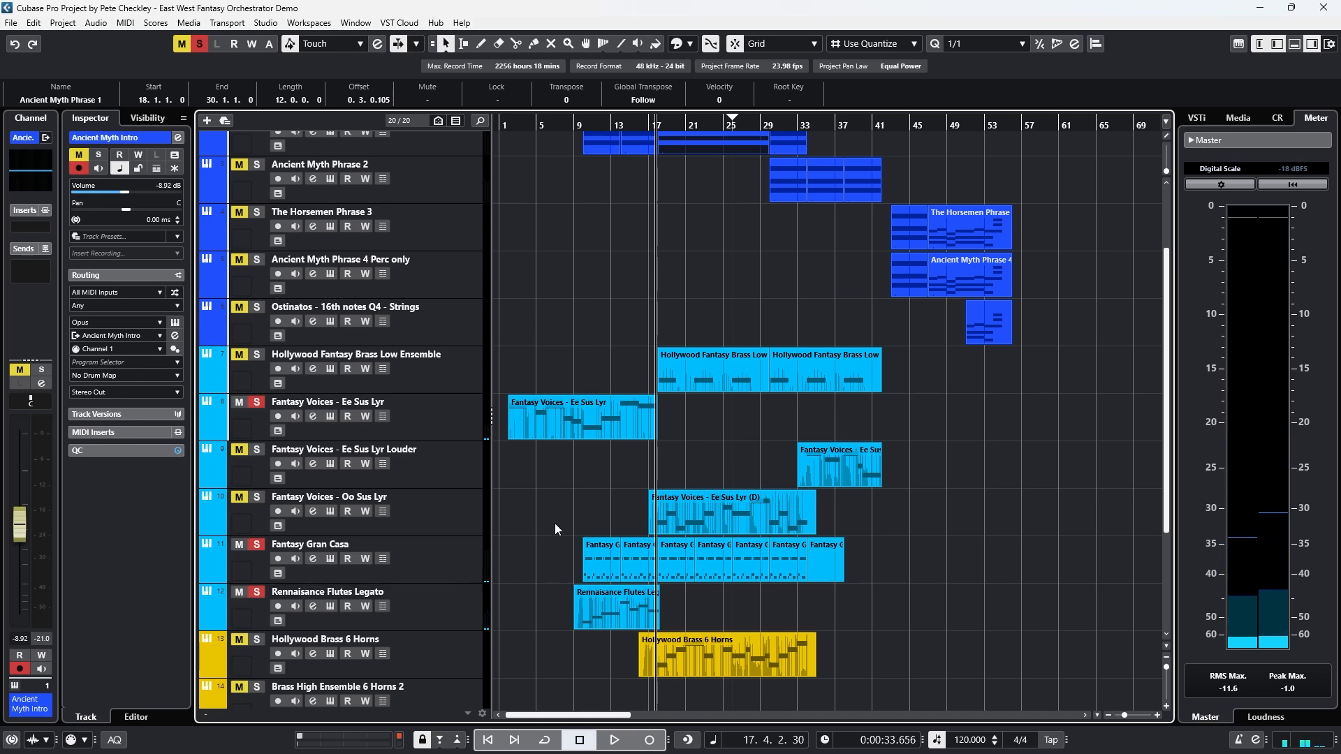
Step: Clear all solos and play the full arrangement from bar 2 to about bar 25, looking over the tracks meanwhile
scroll(529, 412, "up", 3)
left_click(508, 129)
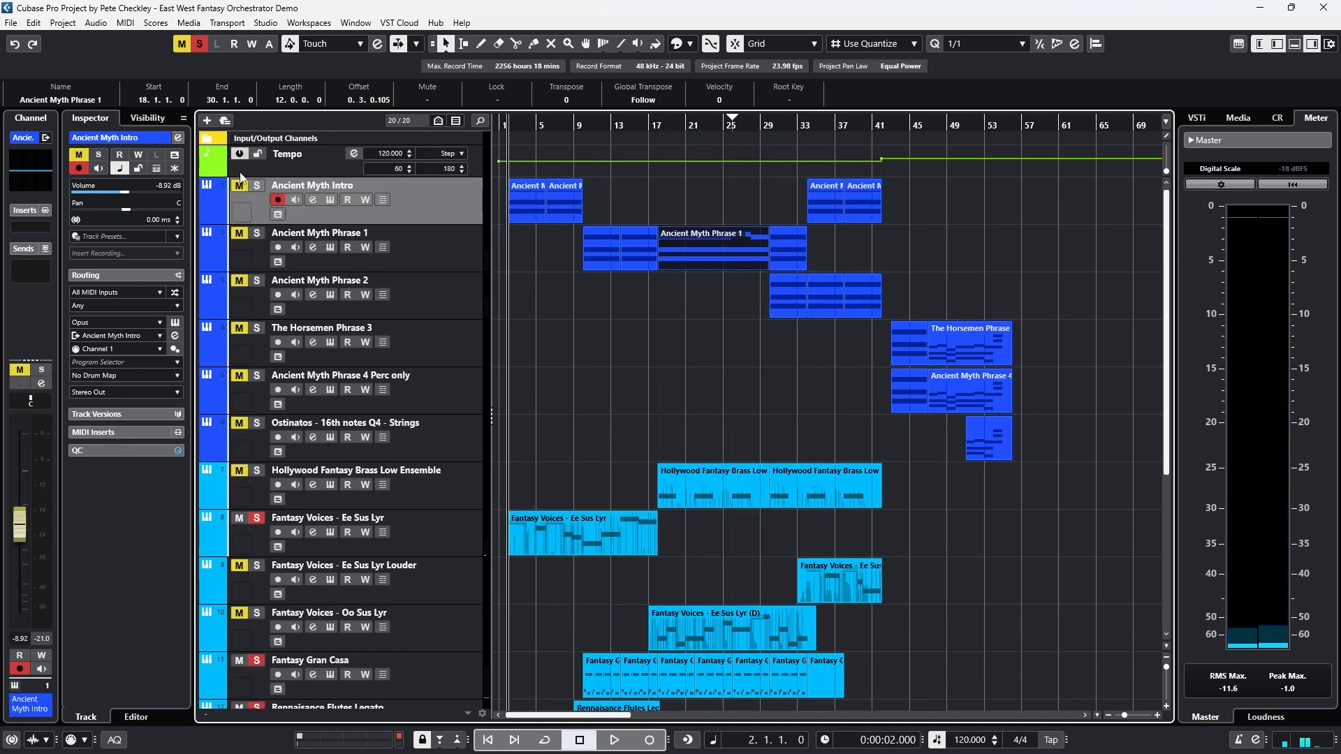
left_click(200, 44)
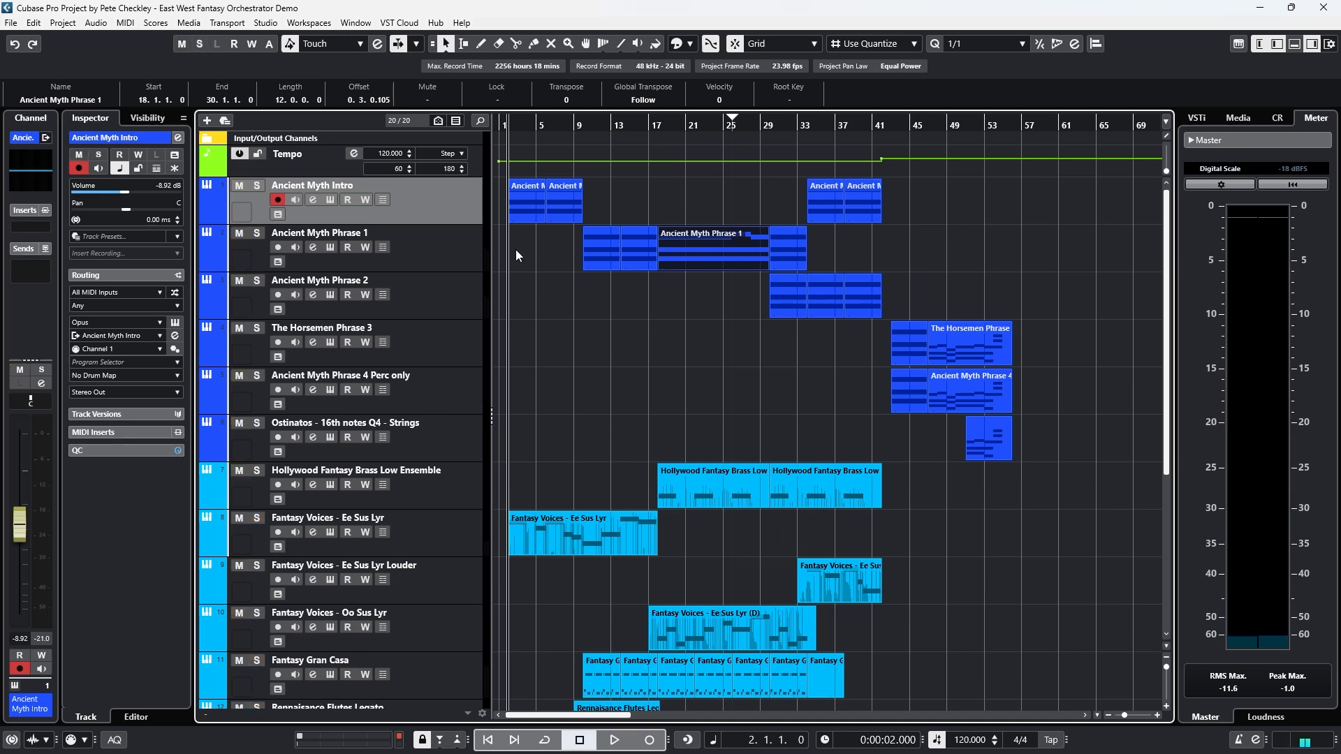
left_click(616, 739)
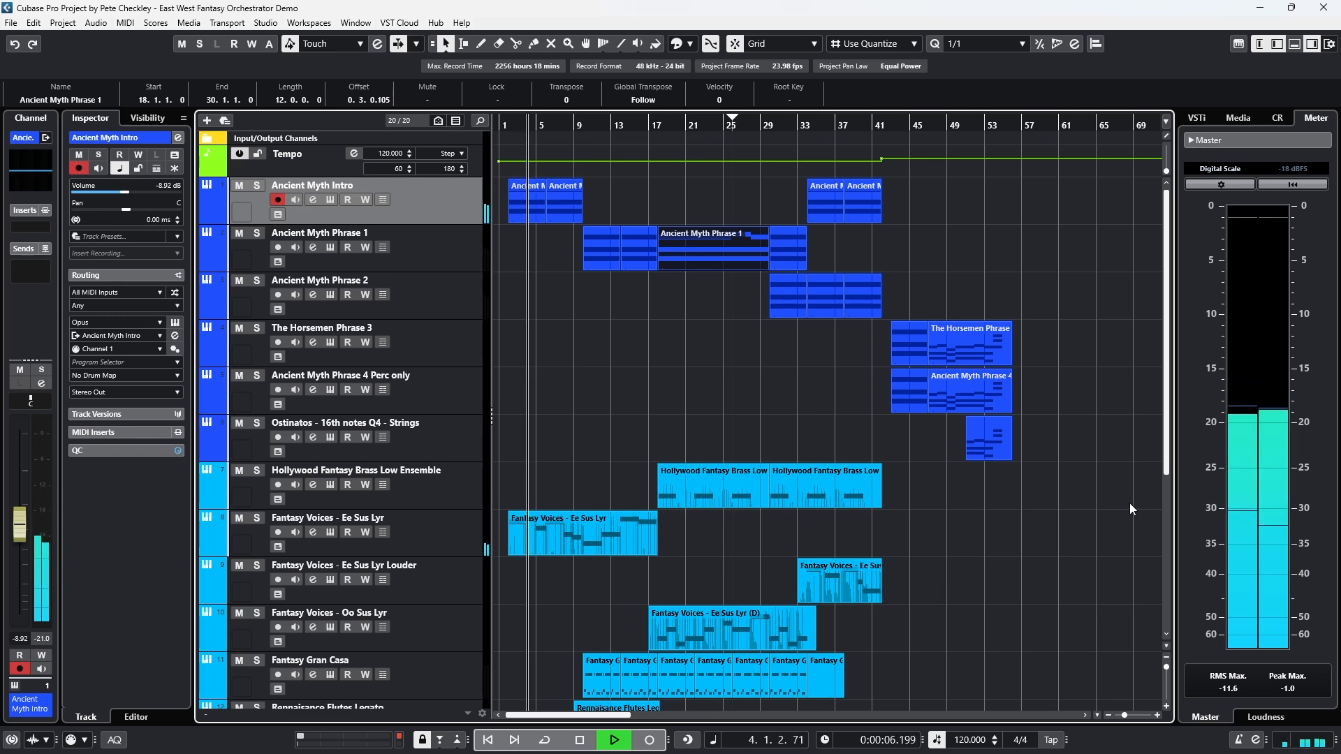
scroll(1124, 508, "down", 5)
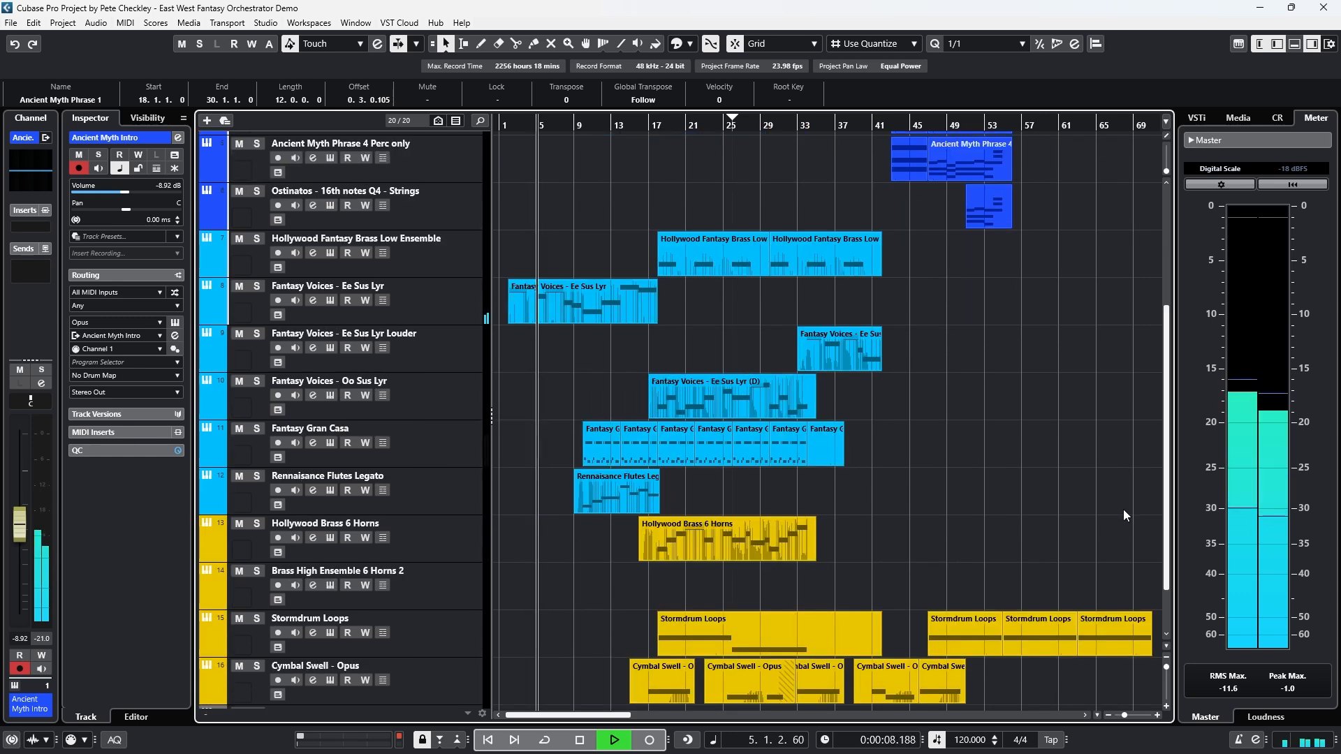
scroll(987, 489, "up", 3)
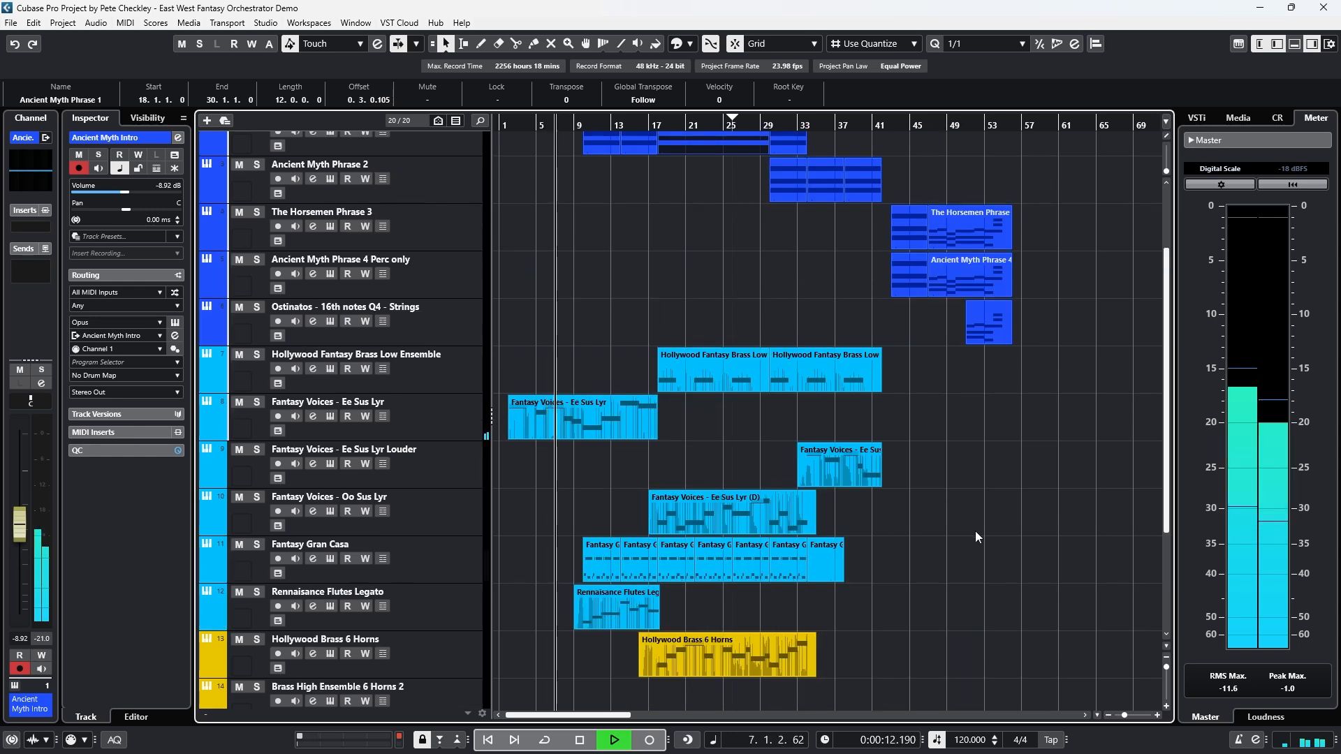
scroll(976, 536, "down", 4)
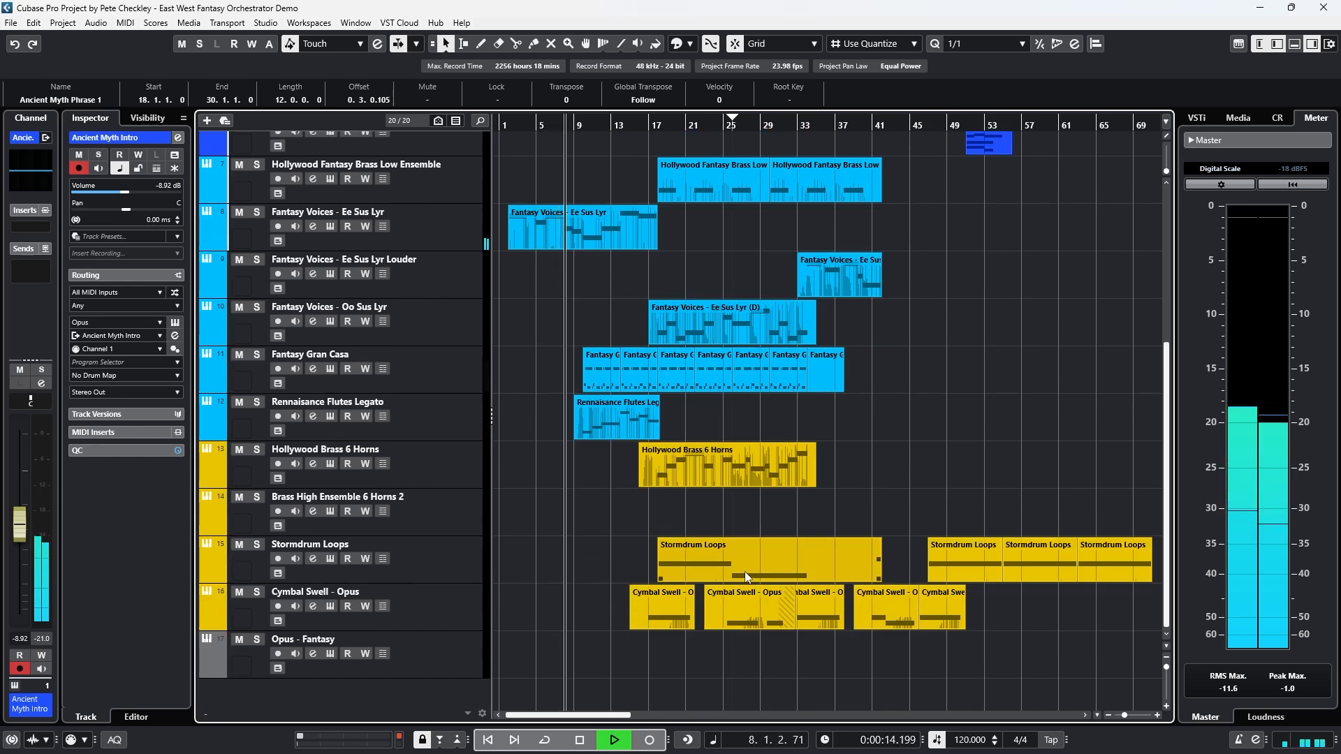
scroll(940, 421, "up", 3)
scroll(940, 419, "up", 4)
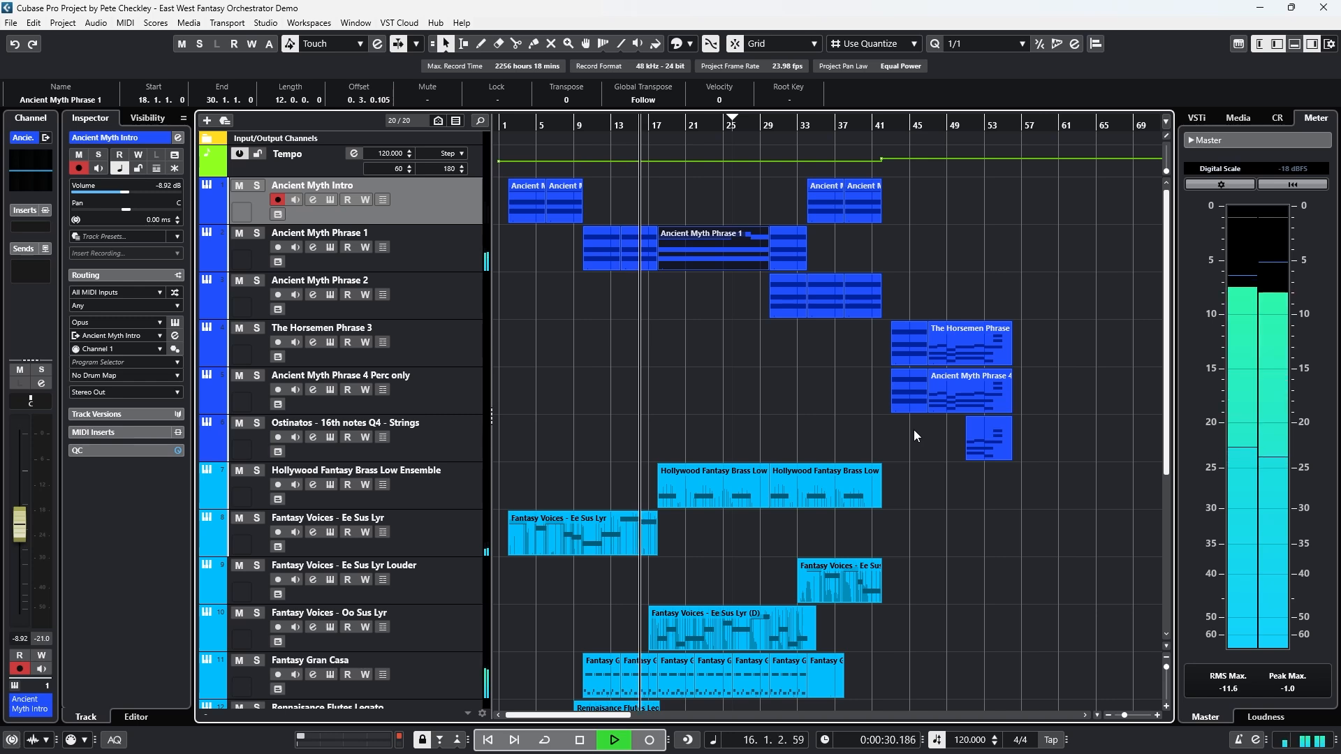
scroll(908, 434, "down", 3)
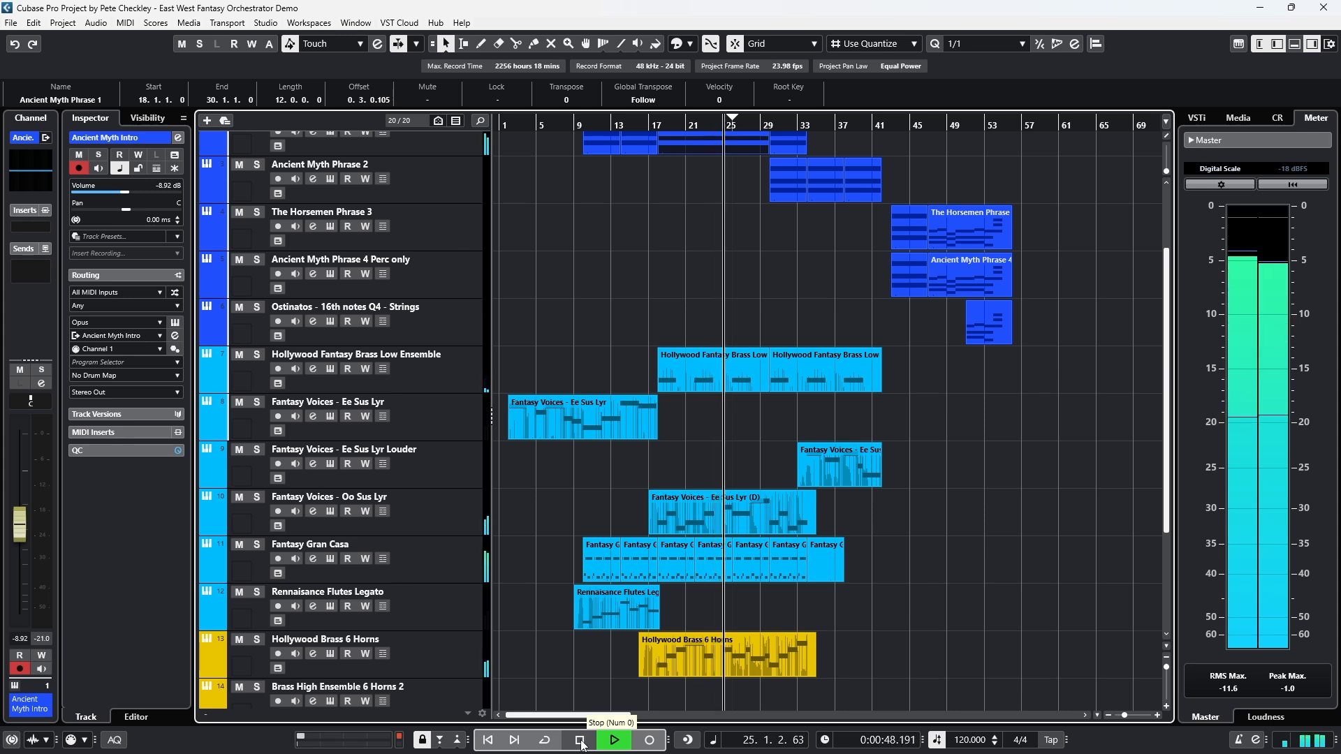
left_click(580, 741)
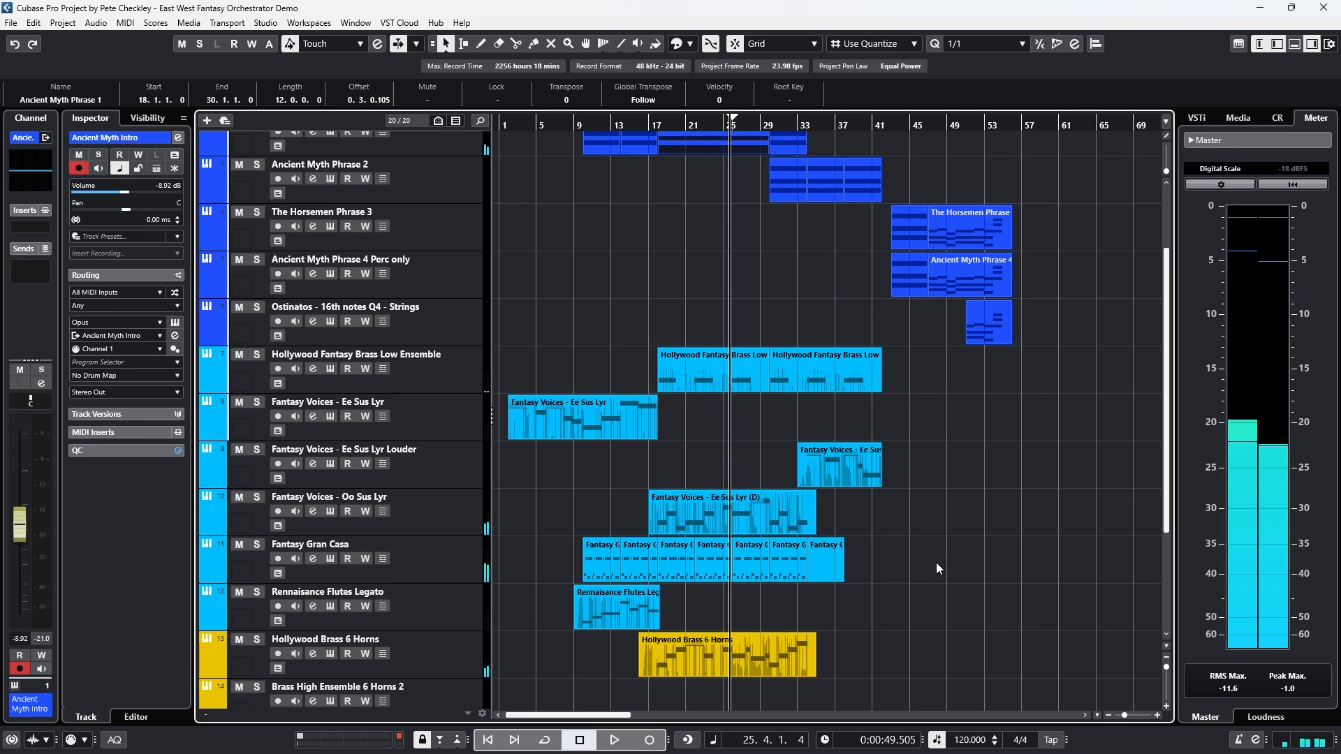
Step: Solo Cymbal Swell - Opus, play it from bar 16 to about bar 18, and clear its solo
scroll(819, 461, "down", 4)
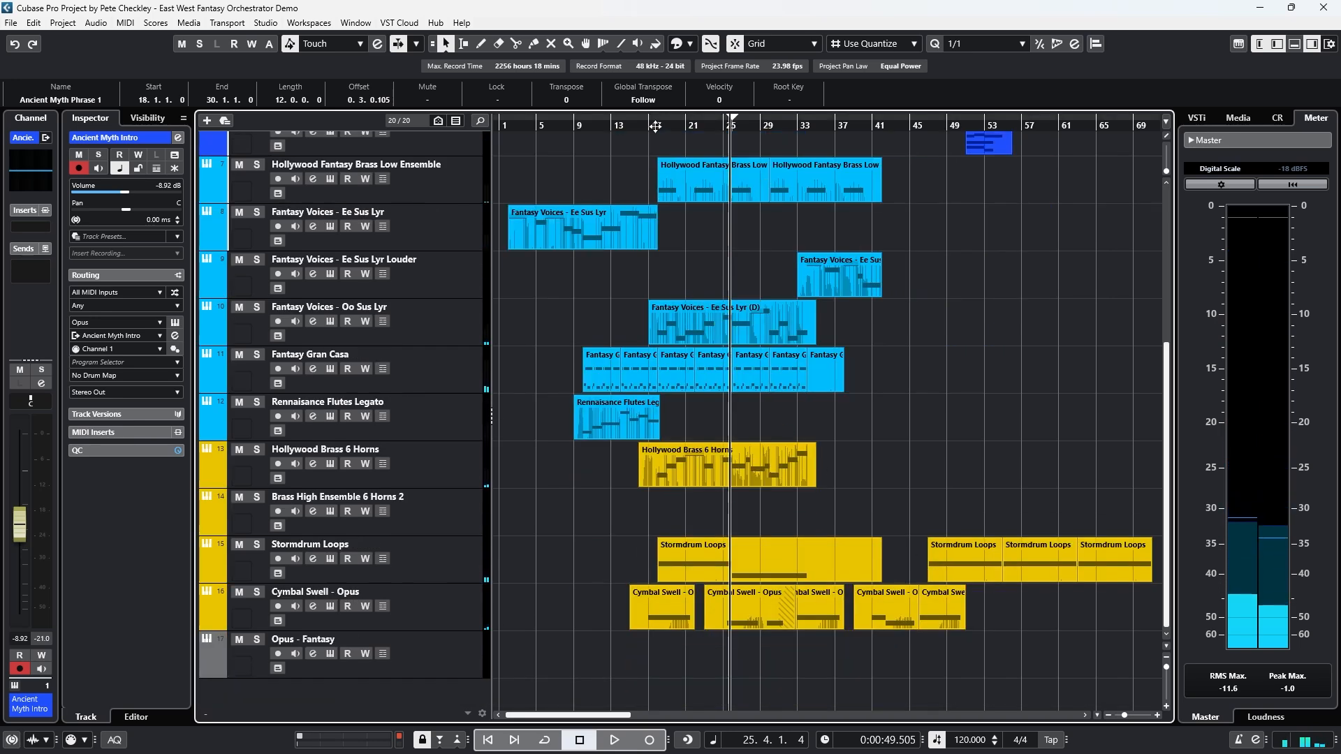
left_click_drag(655, 126, 638, 126)
left_click(256, 592)
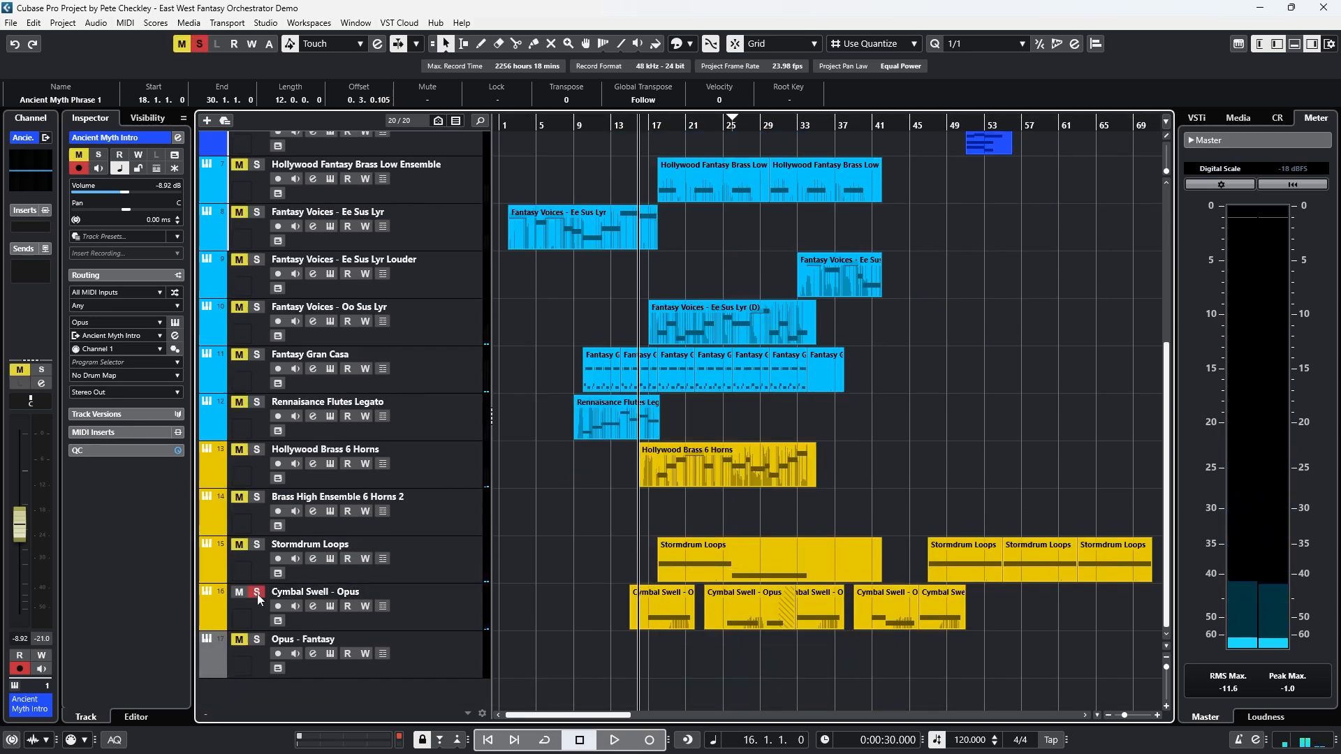
left_click(616, 738)
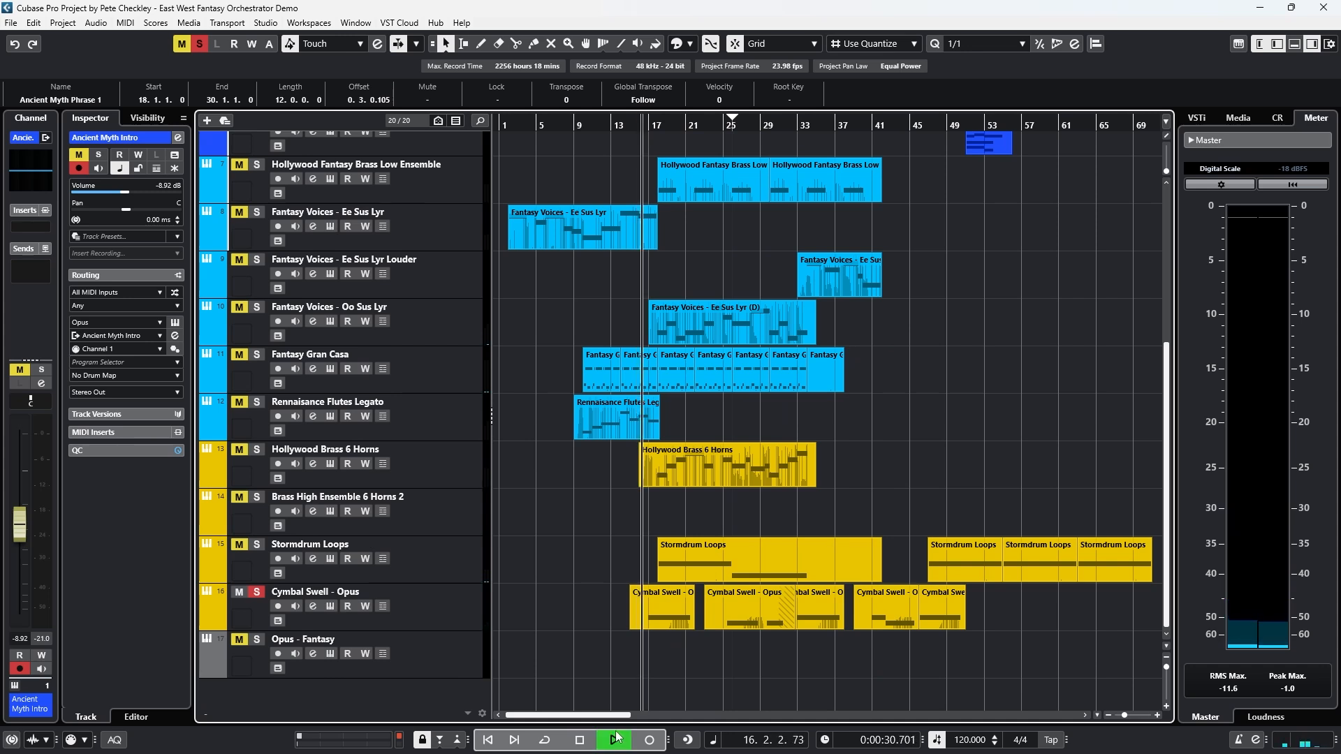
left_click(579, 741)
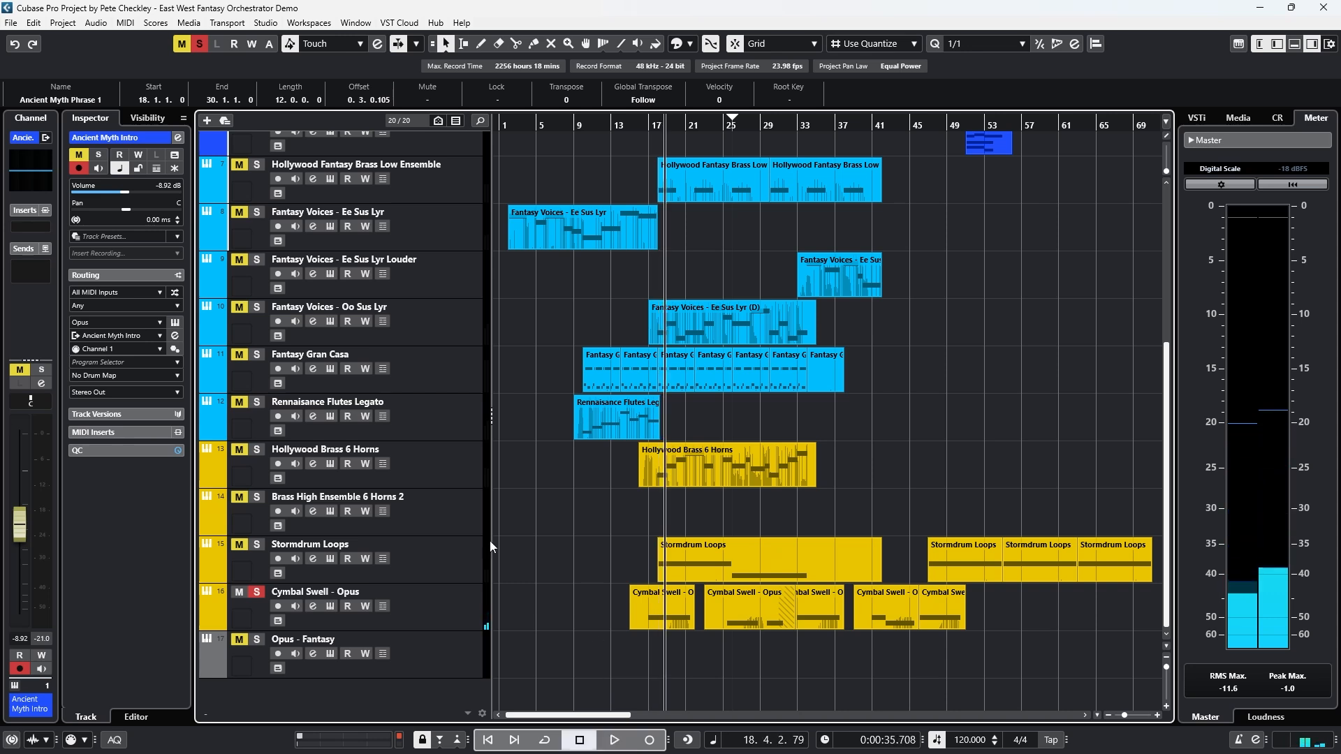
left_click(256, 592)
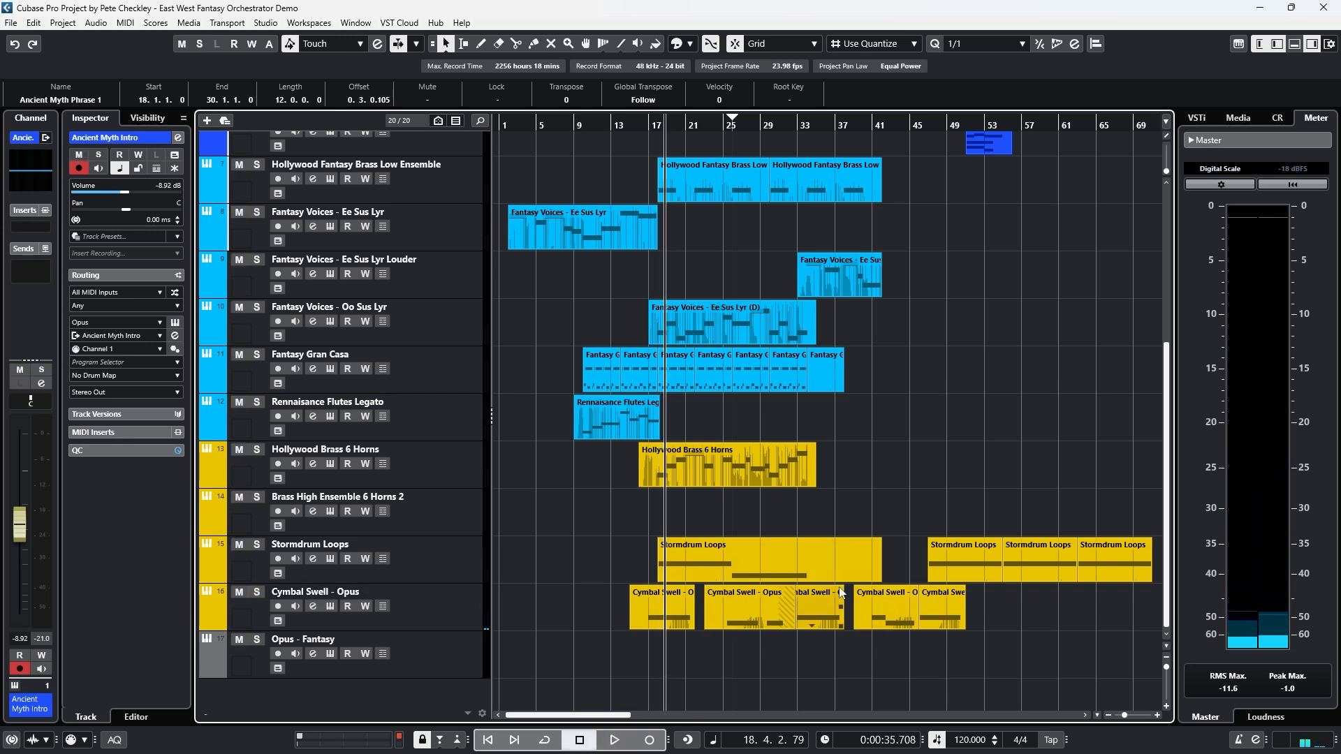
Step: Solo and select Stormdrum Loops, playing it from bar 17 for a few bars
left_click(653, 125)
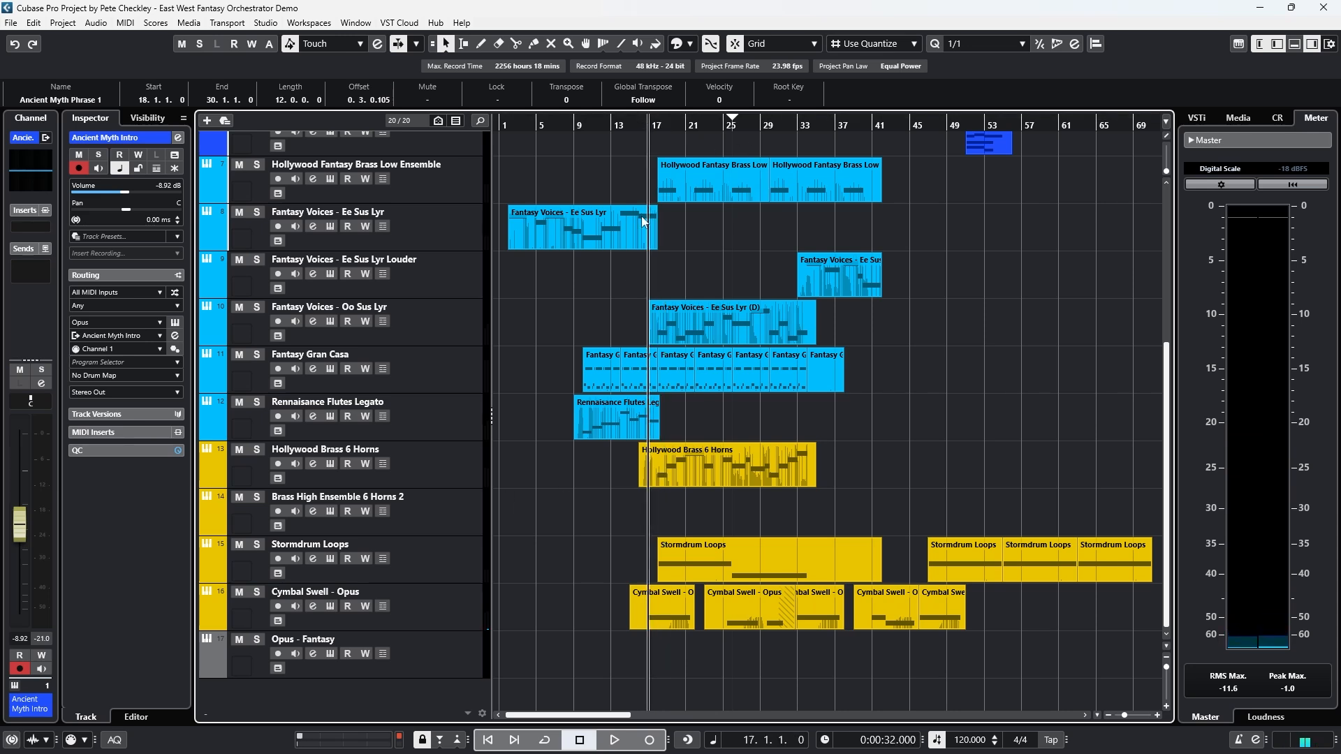
left_click(257, 545)
left_click(614, 740)
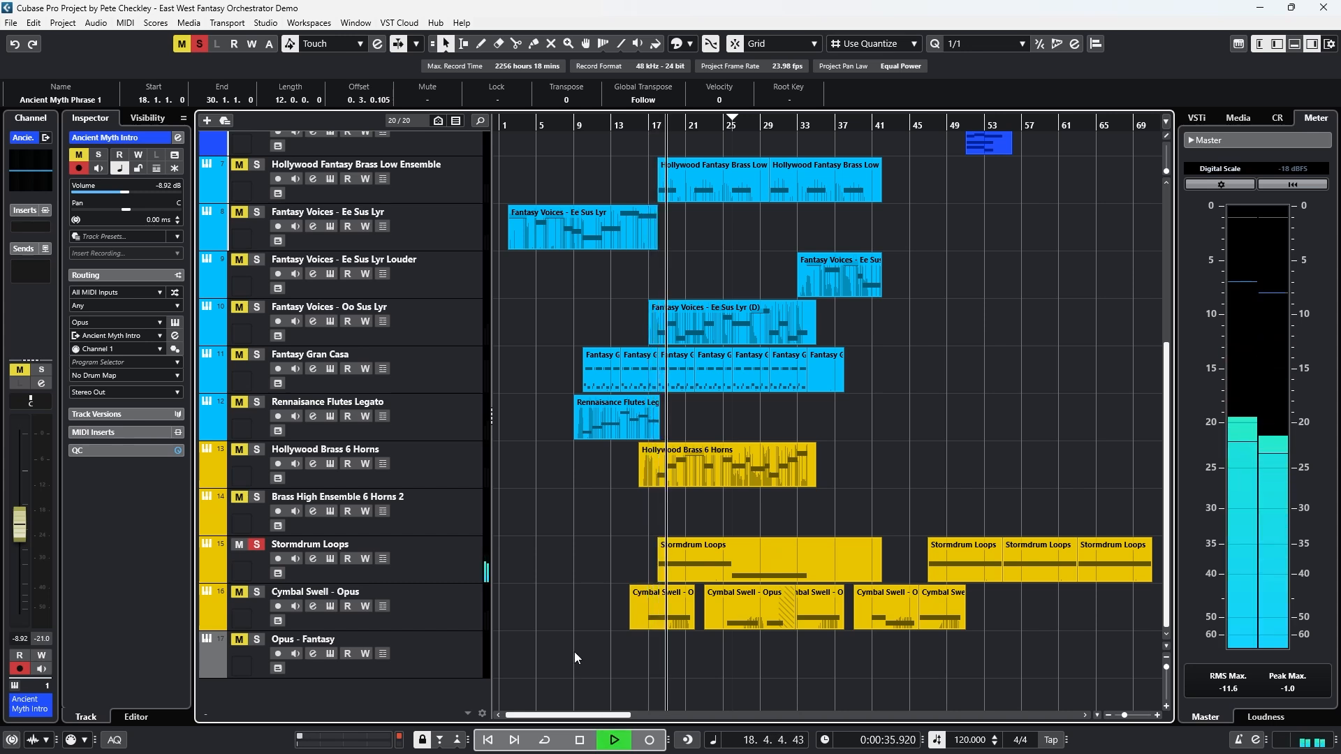
left_click(479, 575)
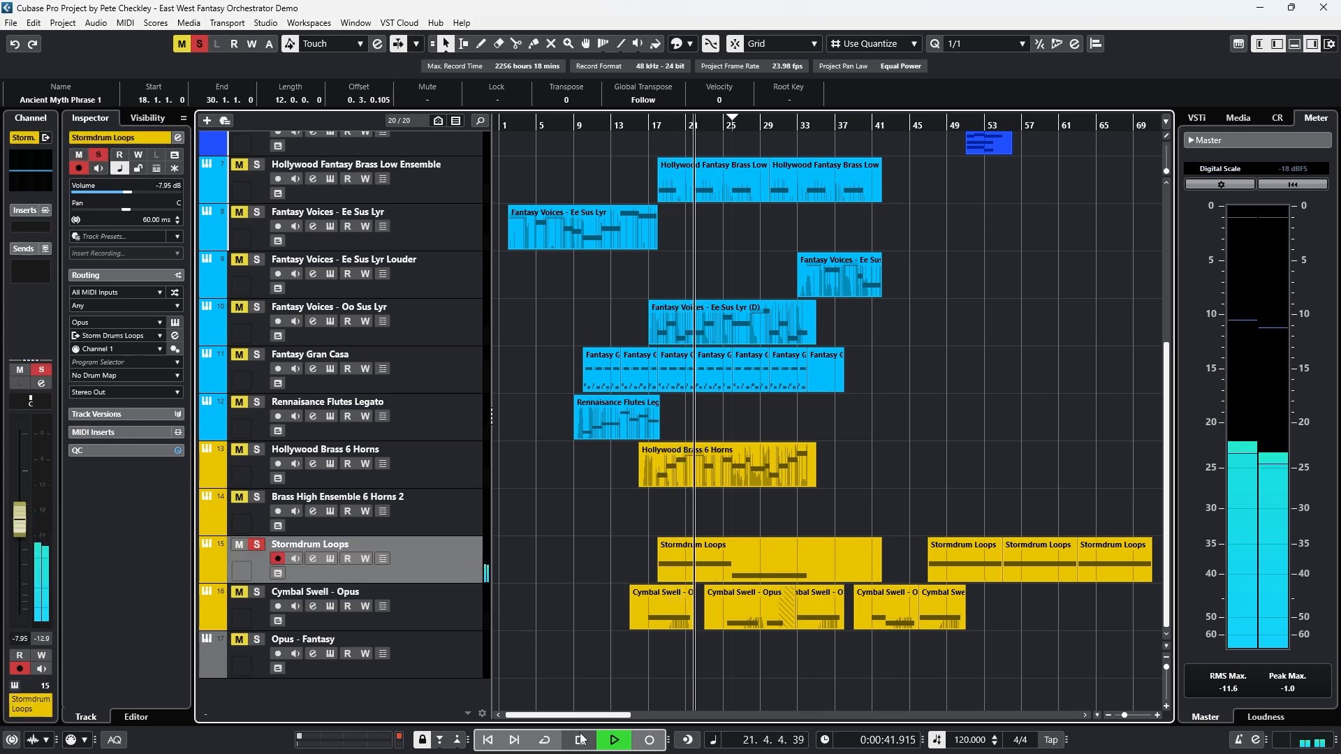
key("space")
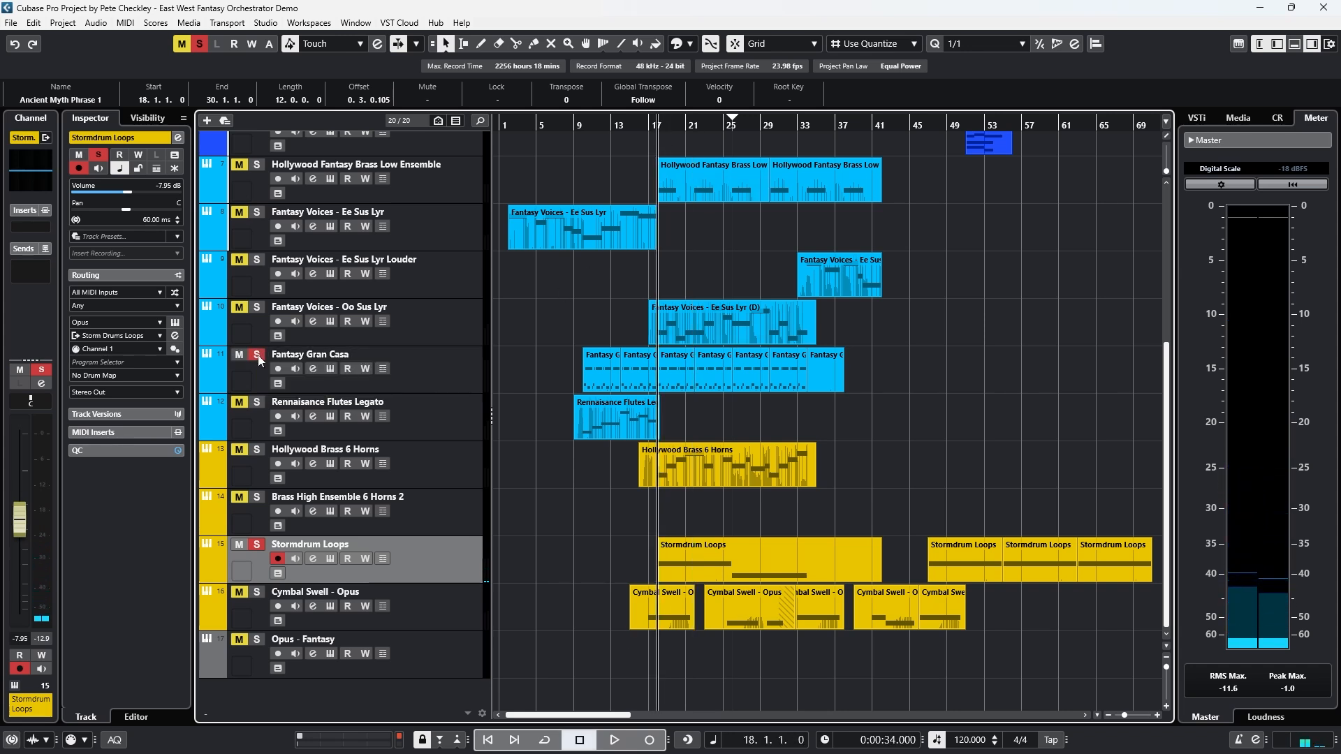
Step: Play Stormdrum Loops together with the soloed Fantasy Gran Casa from bar 17 to about bar 21, and clear both solos
left_click(649, 124)
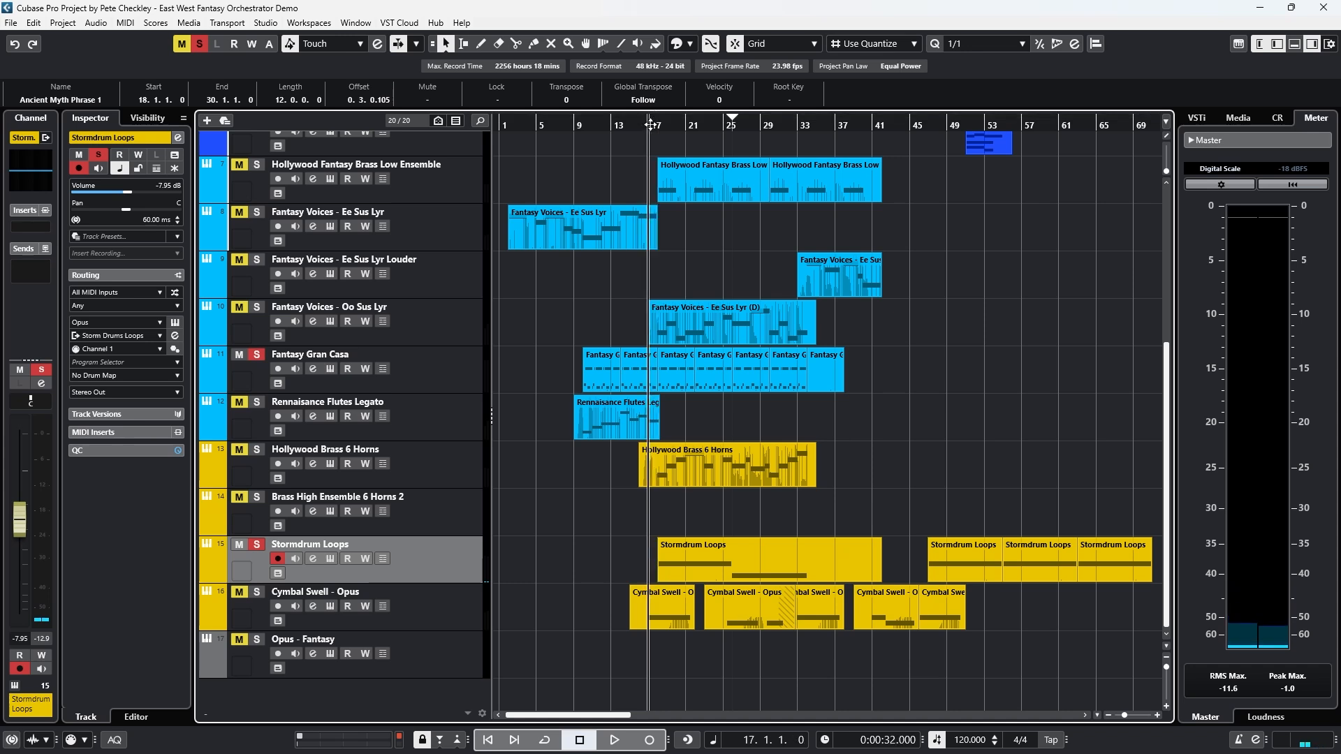
key("space")
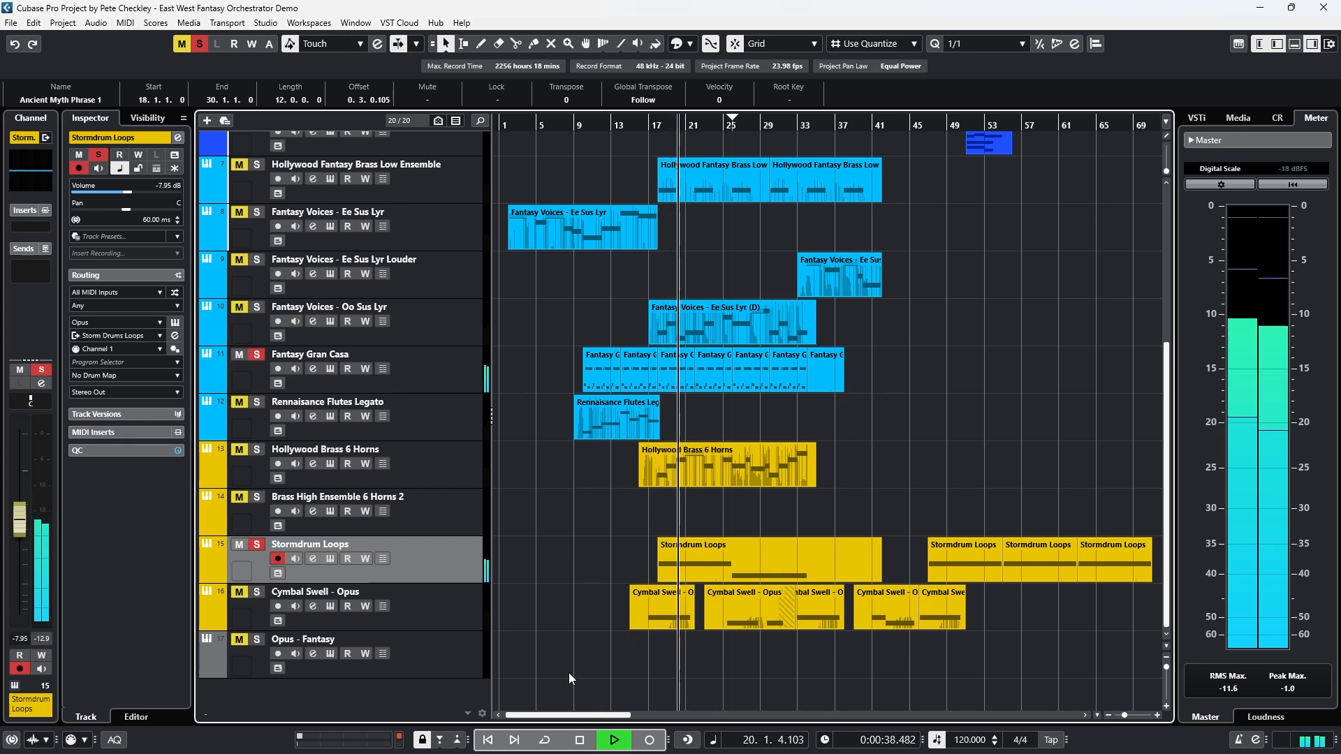
left_click(581, 740)
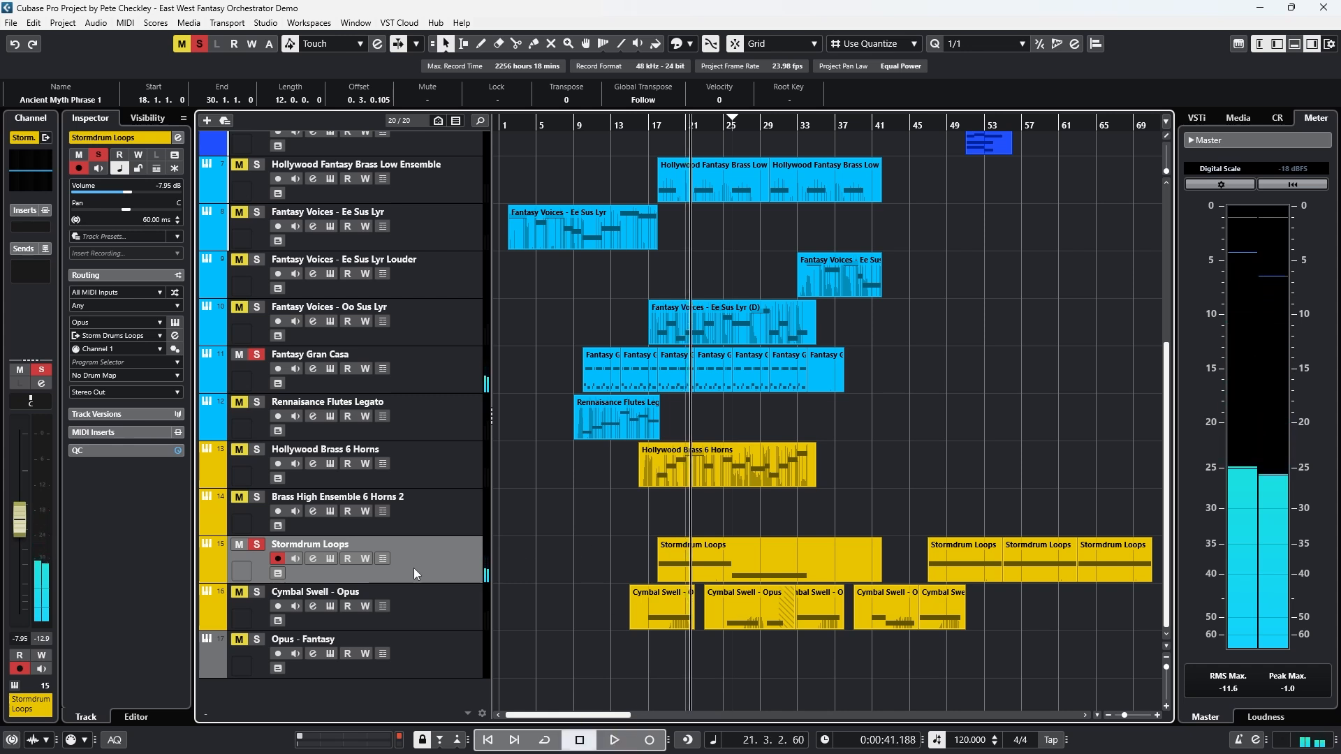
left_click(257, 544)
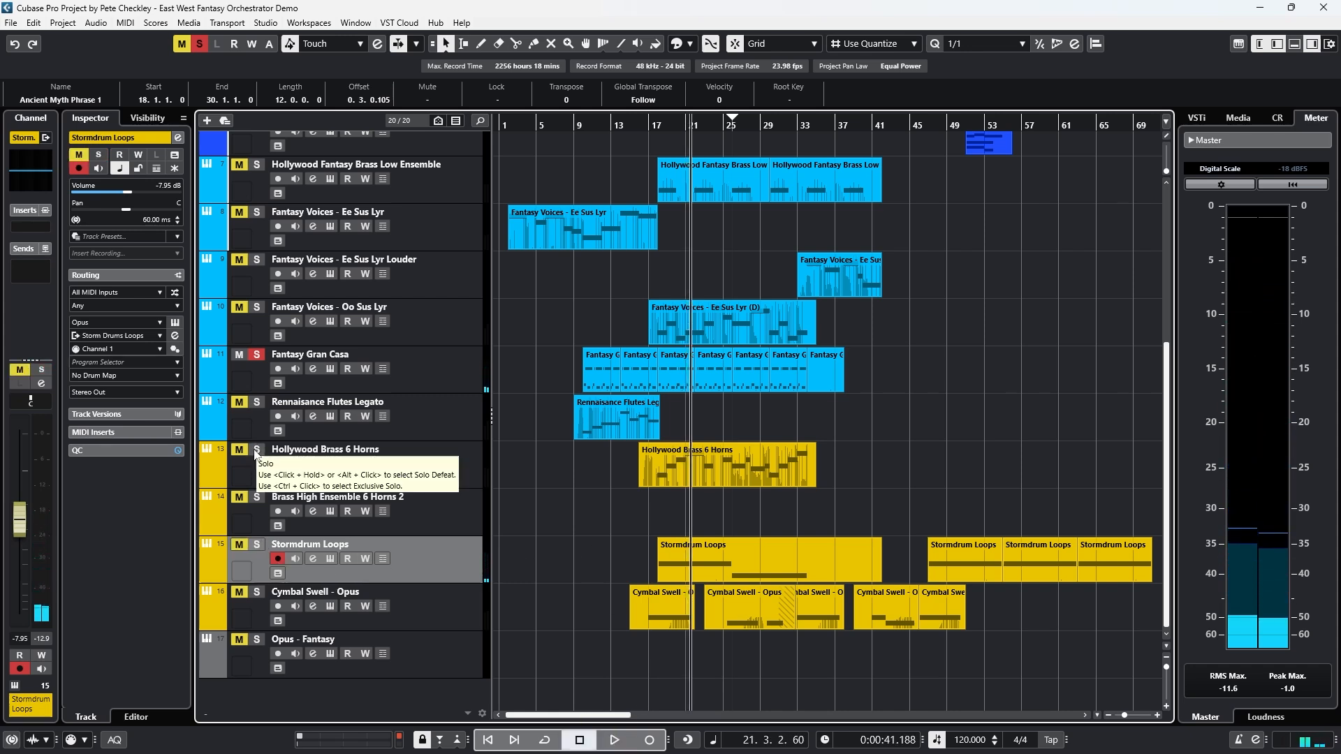
left_click(258, 355)
Step: Solo Hollywood Brass 6 Horns and Fantasy Voices - Oo Sus Lyr and play them from about bar 18
left_click(257, 449)
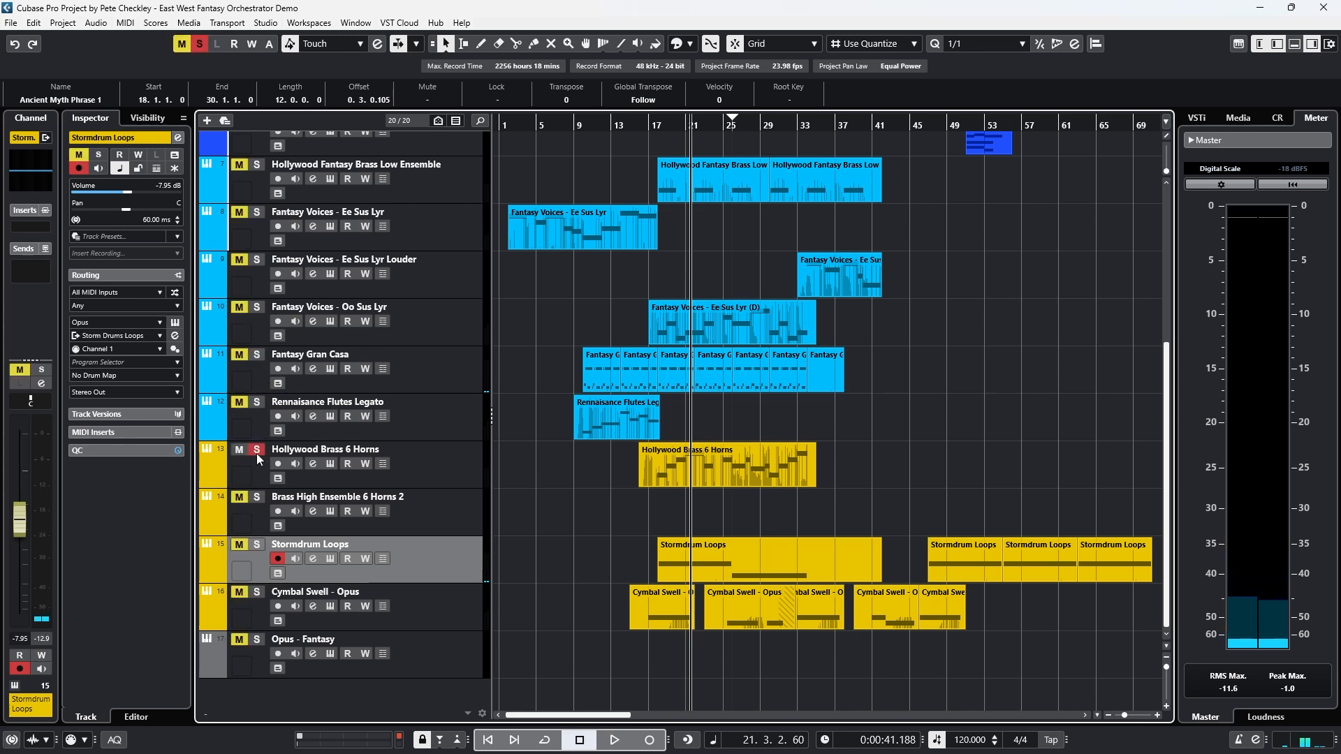
left_click(257, 308)
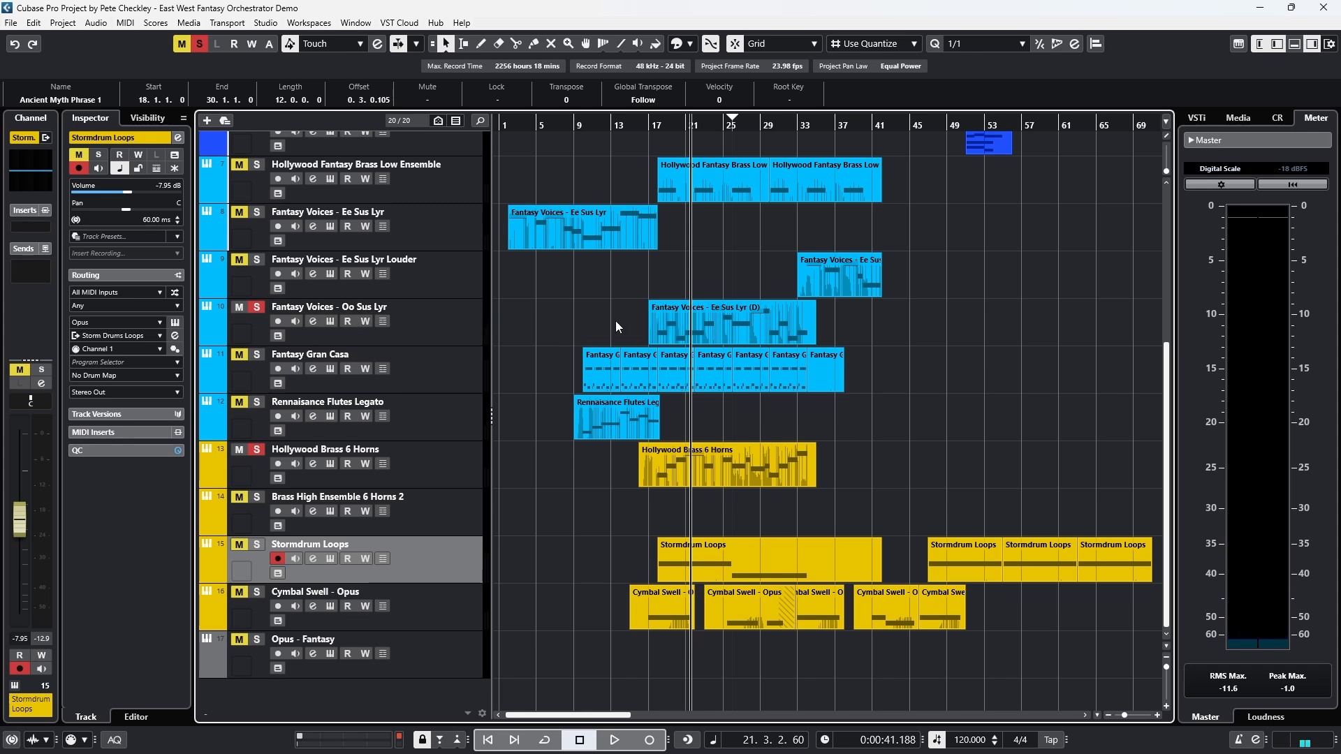
left_click(657, 125)
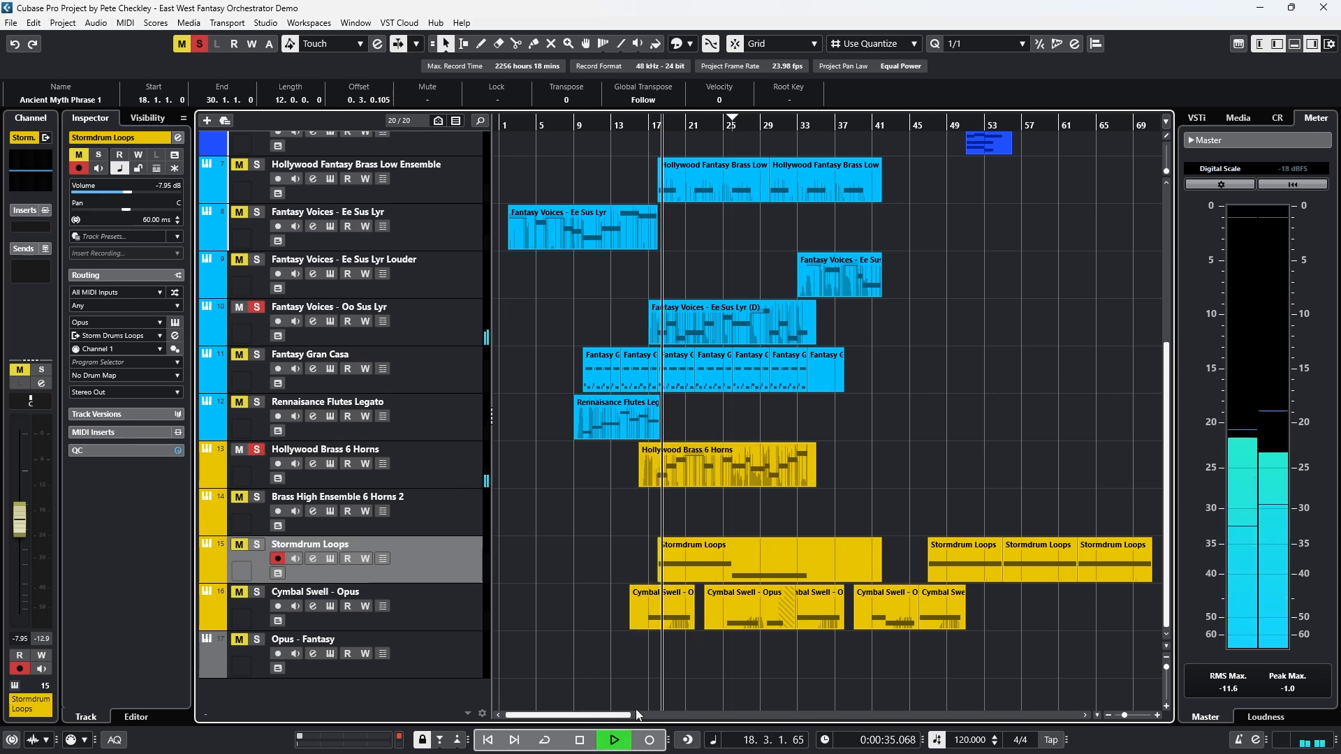
Step: View the notes and velocities of the Fantasy Voices - Oo Sus Lyr part in the Key Editor during playback, and close the editor
left_click(771, 478)
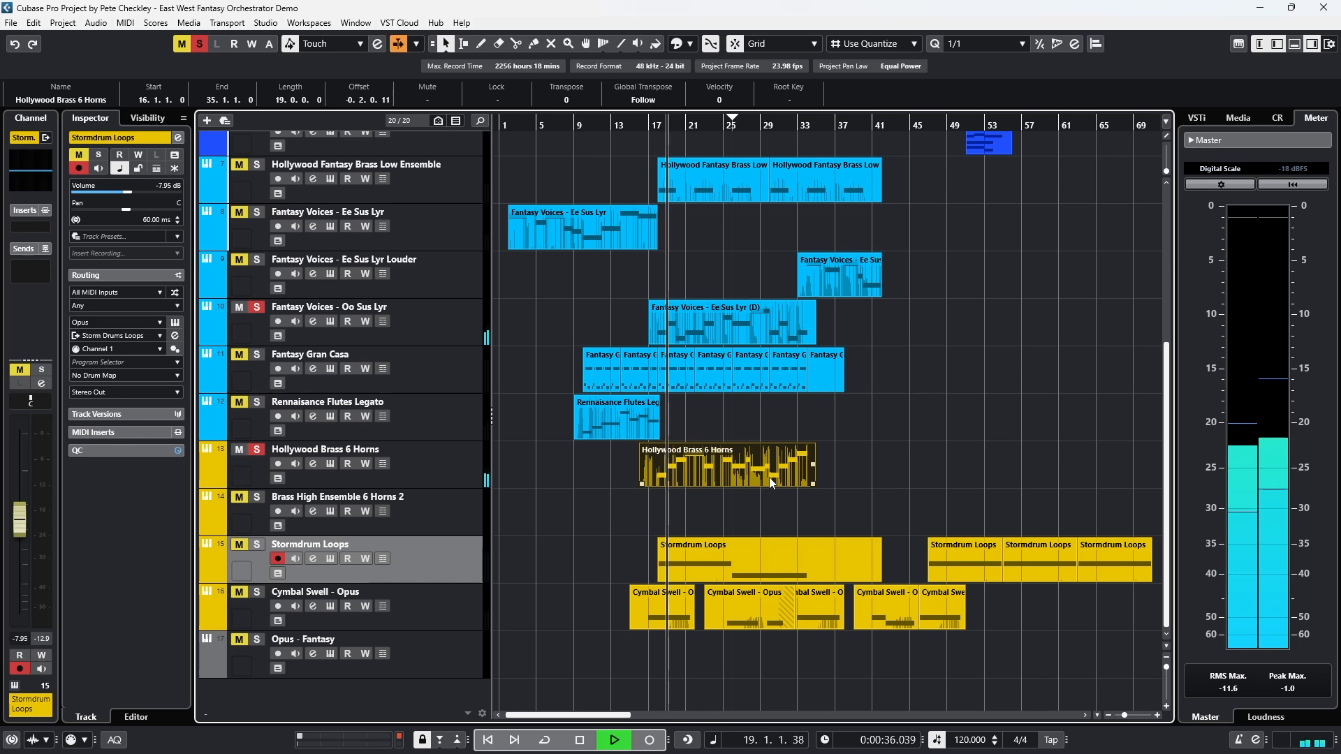
left_click(725, 320)
double_click(726, 321)
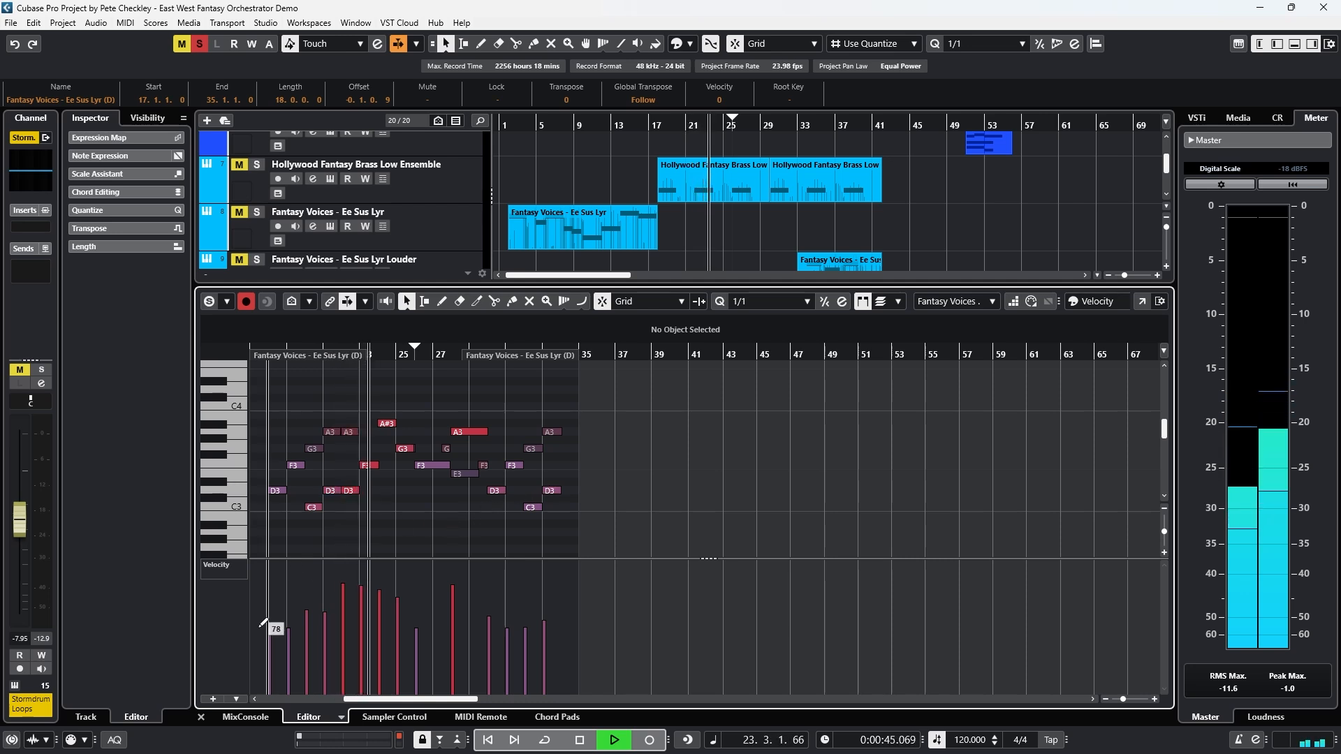
left_click(201, 717)
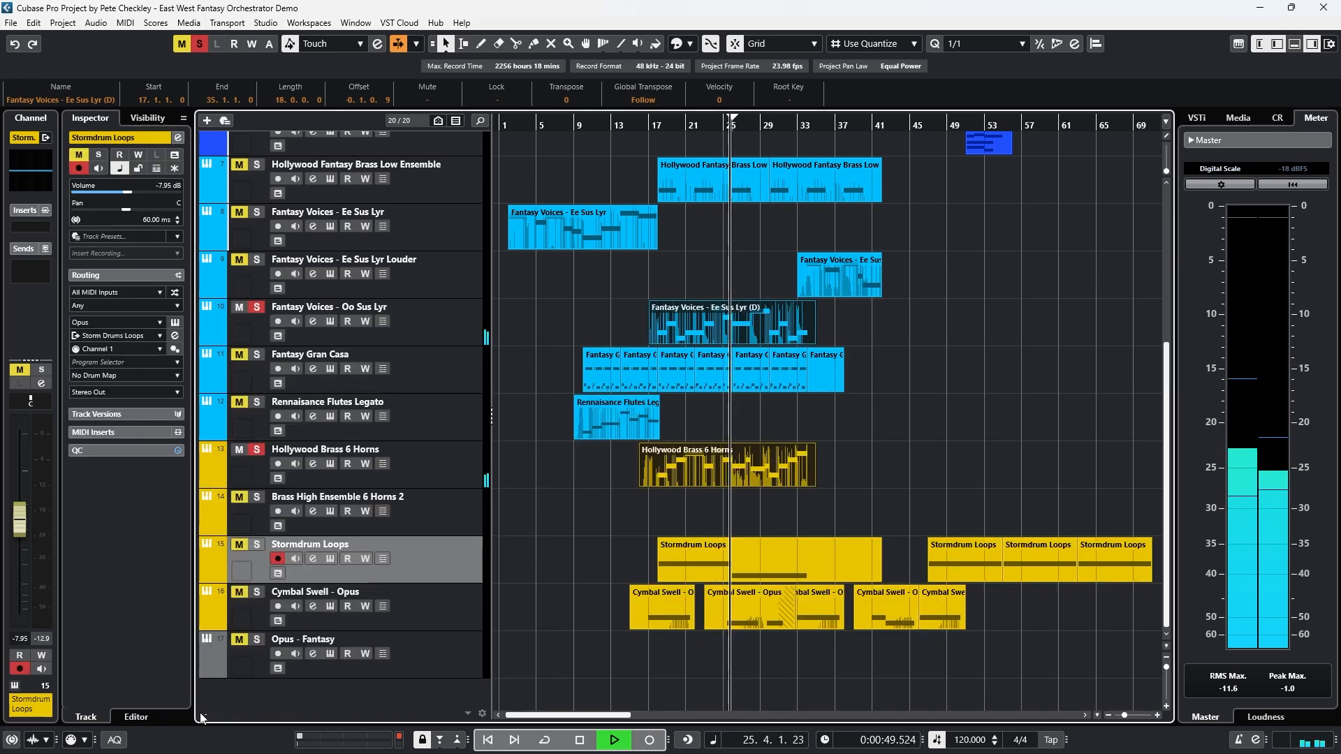
Step: Stop playback and clear the solos on Hollywood Brass 6 Horns and Fantasy Voices - Oo Sus Lyr
left_click(582, 738)
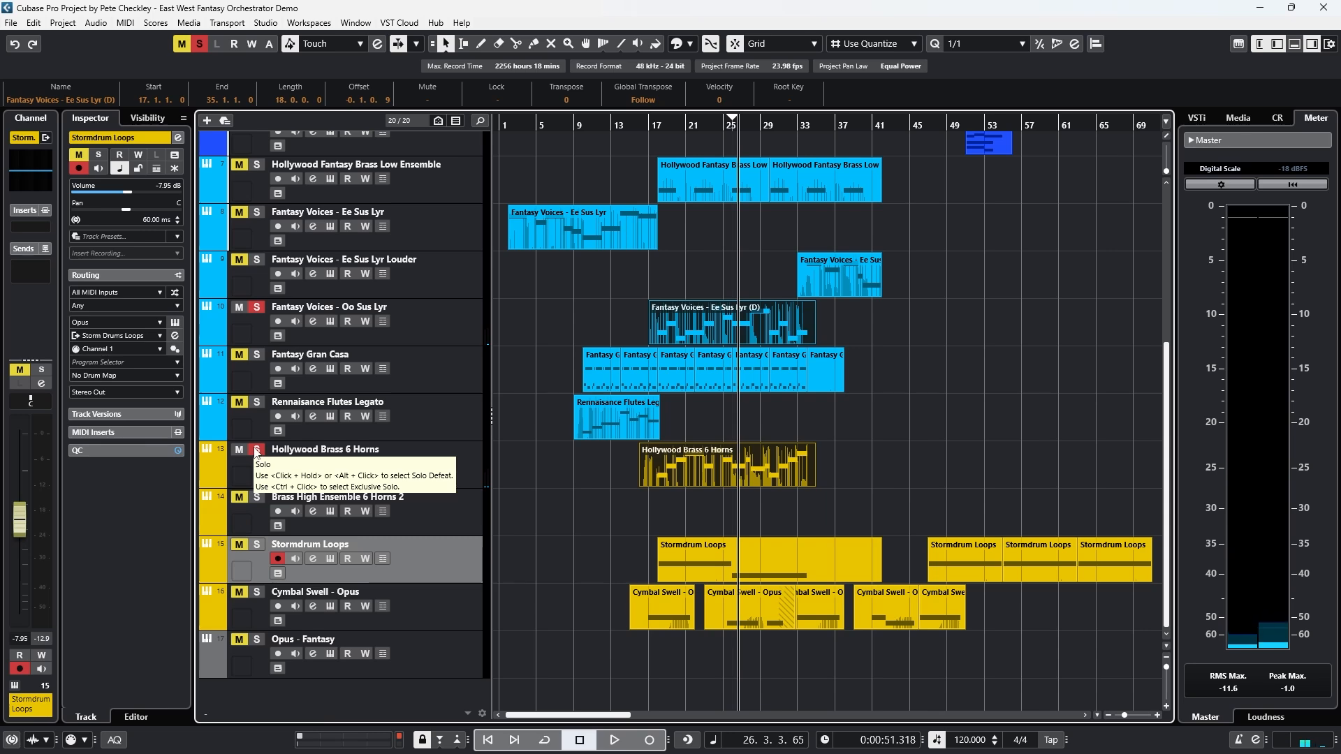
left_click(257, 451)
left_click(257, 308)
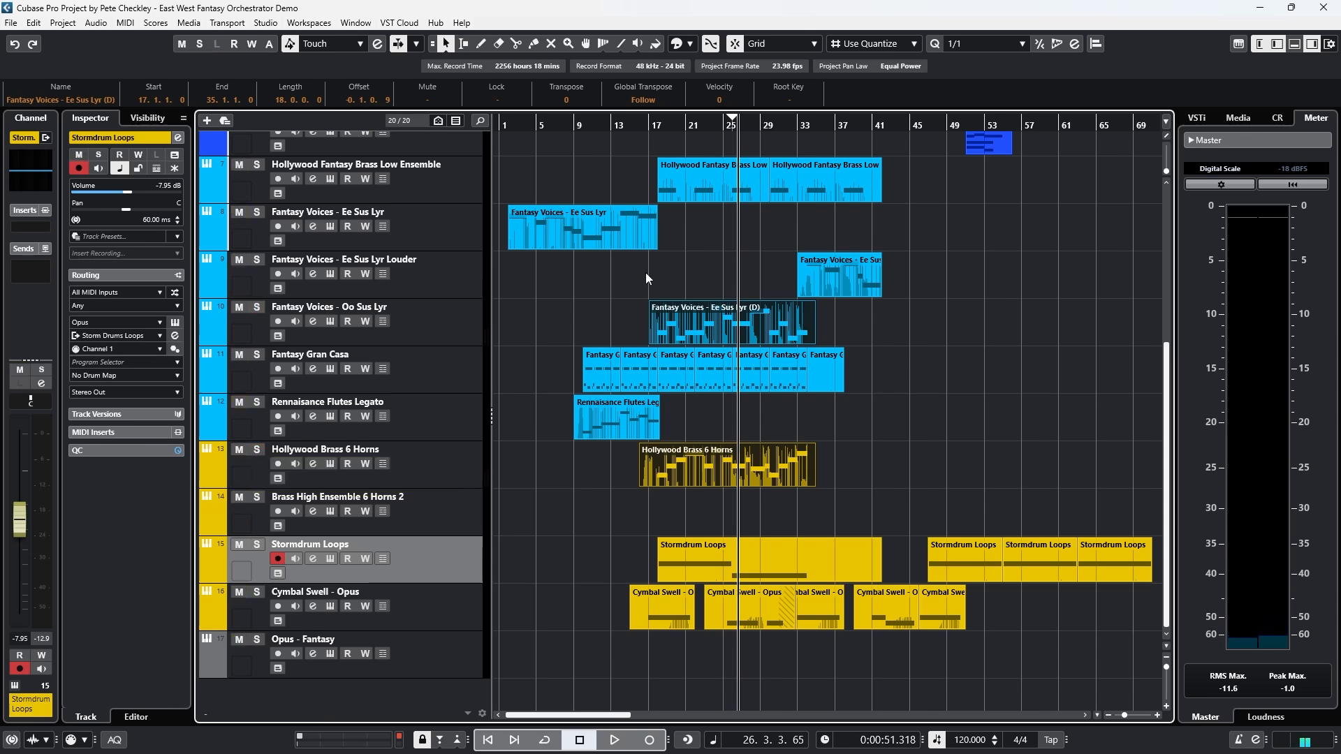
Step: Solo Ancient Myth Phrase 1, play it from bar 25 to about bar 28, return to bar 25 and clear the solo
scroll(711, 202, "up", 5)
left_click(724, 124)
left_click(257, 233)
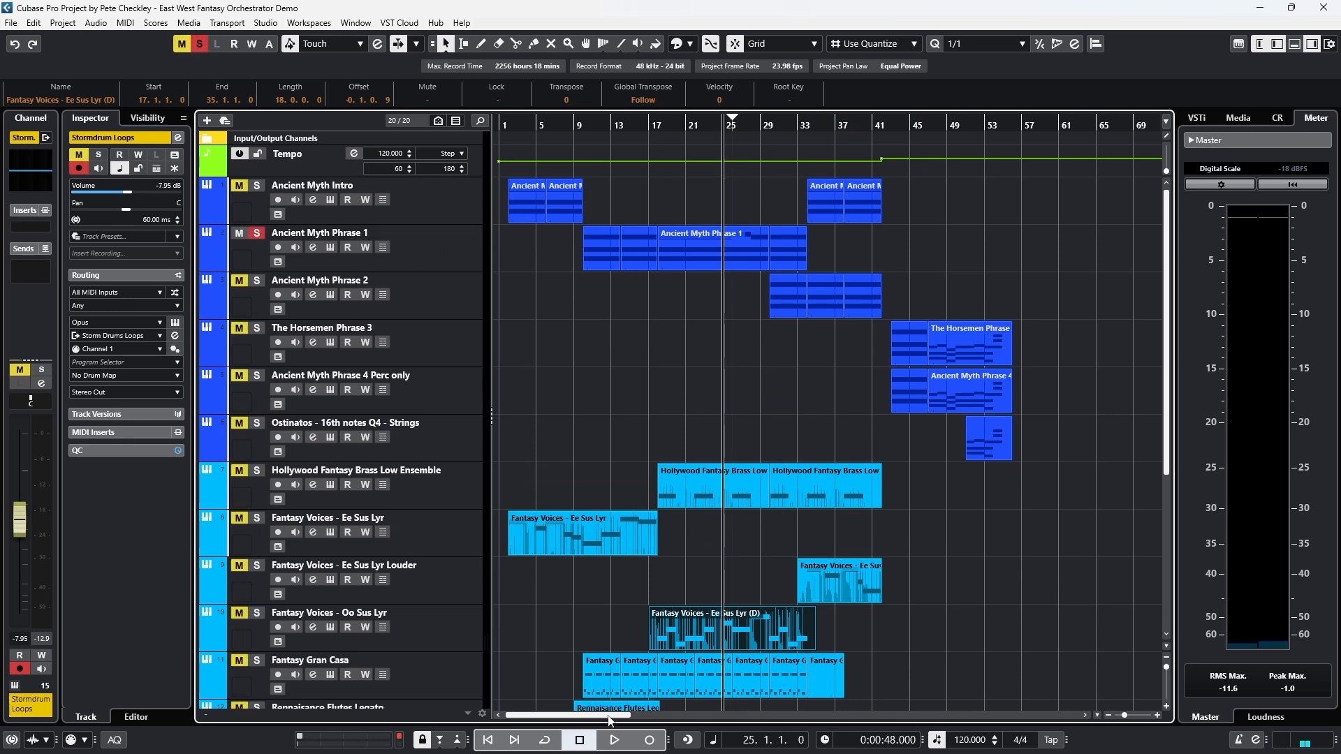
left_click(613, 743)
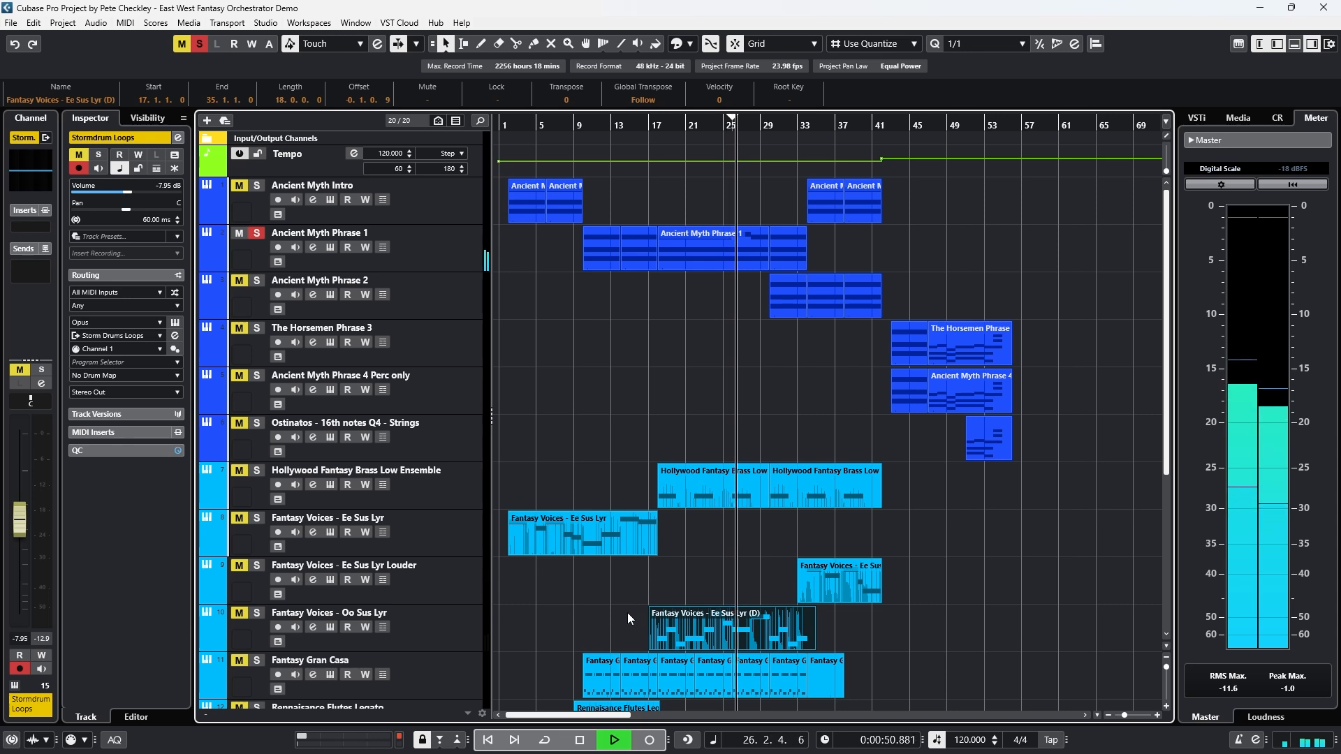
left_click(578, 738)
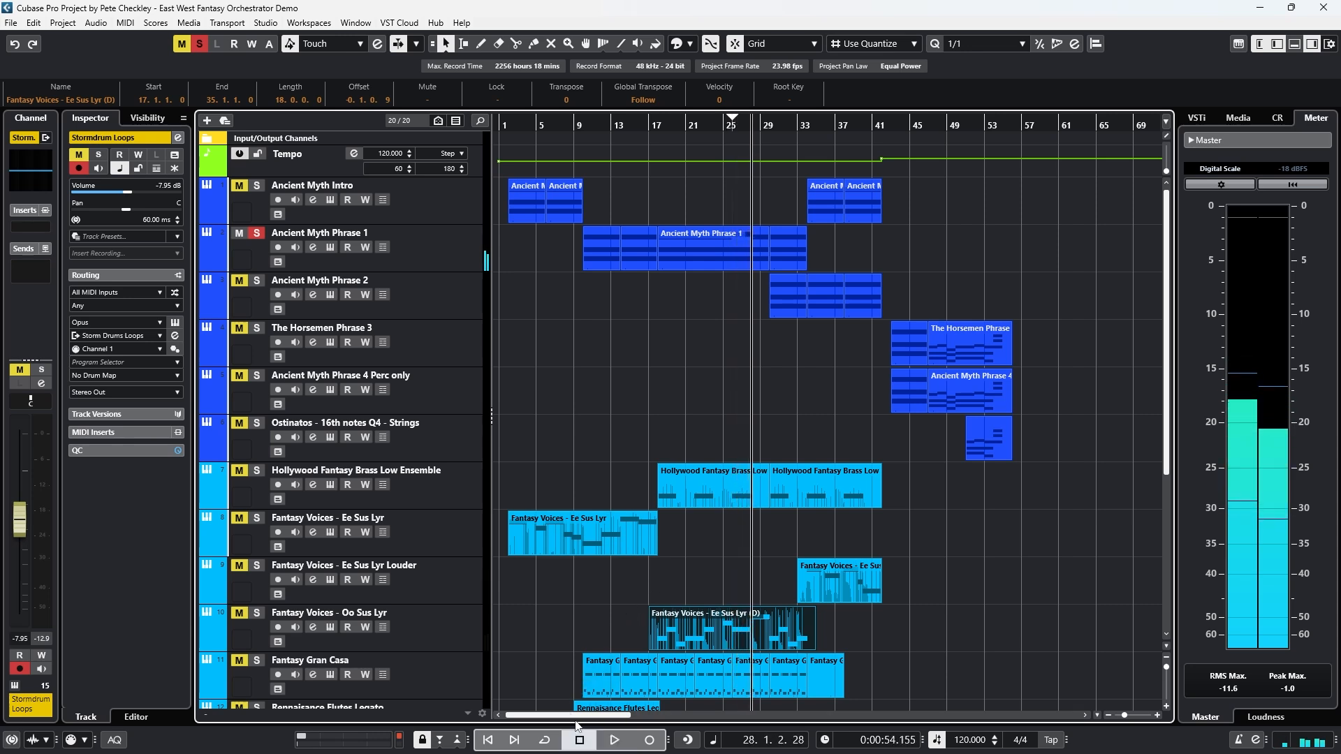
left_click(727, 127)
scroll(685, 310, "down", 3)
scroll(649, 345, "up", 3)
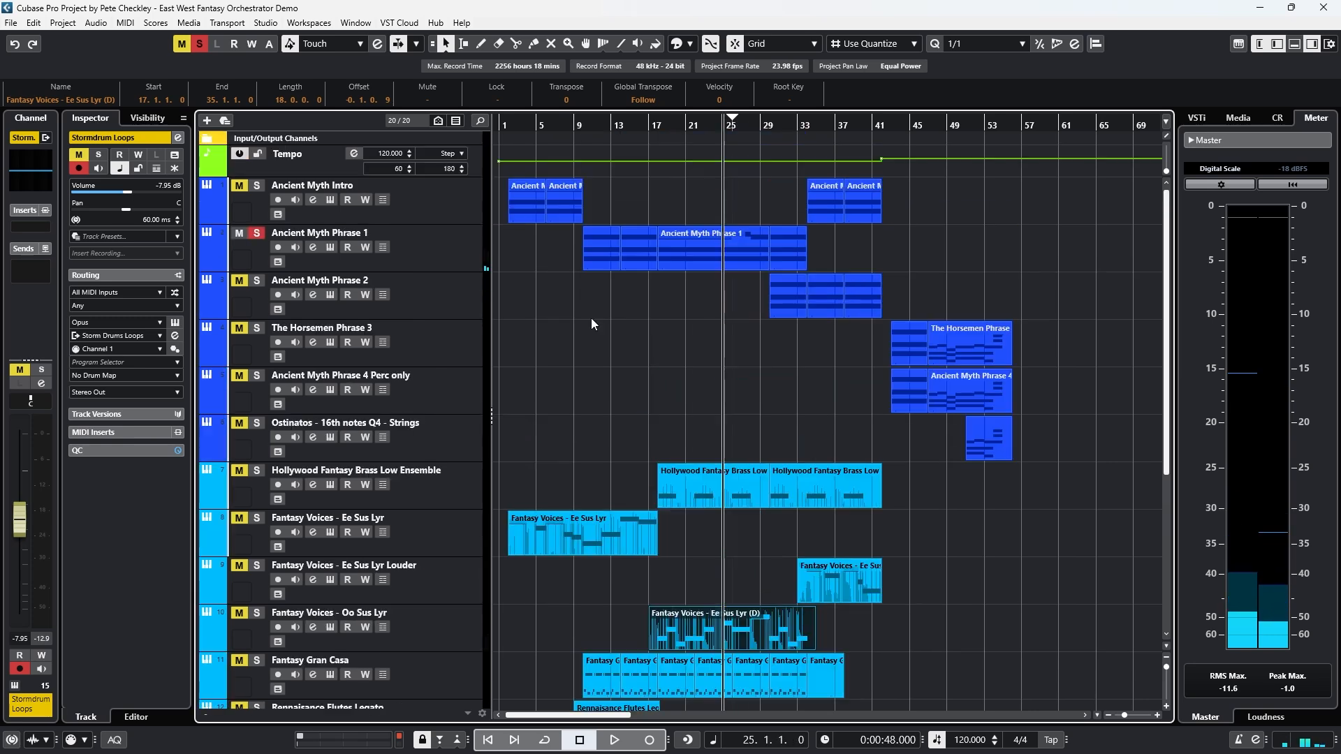
left_click(259, 235)
Step: Play the full arrangement from bar 25 to about bar 41, pausing near bar 33
scroll(606, 396, "down", 6)
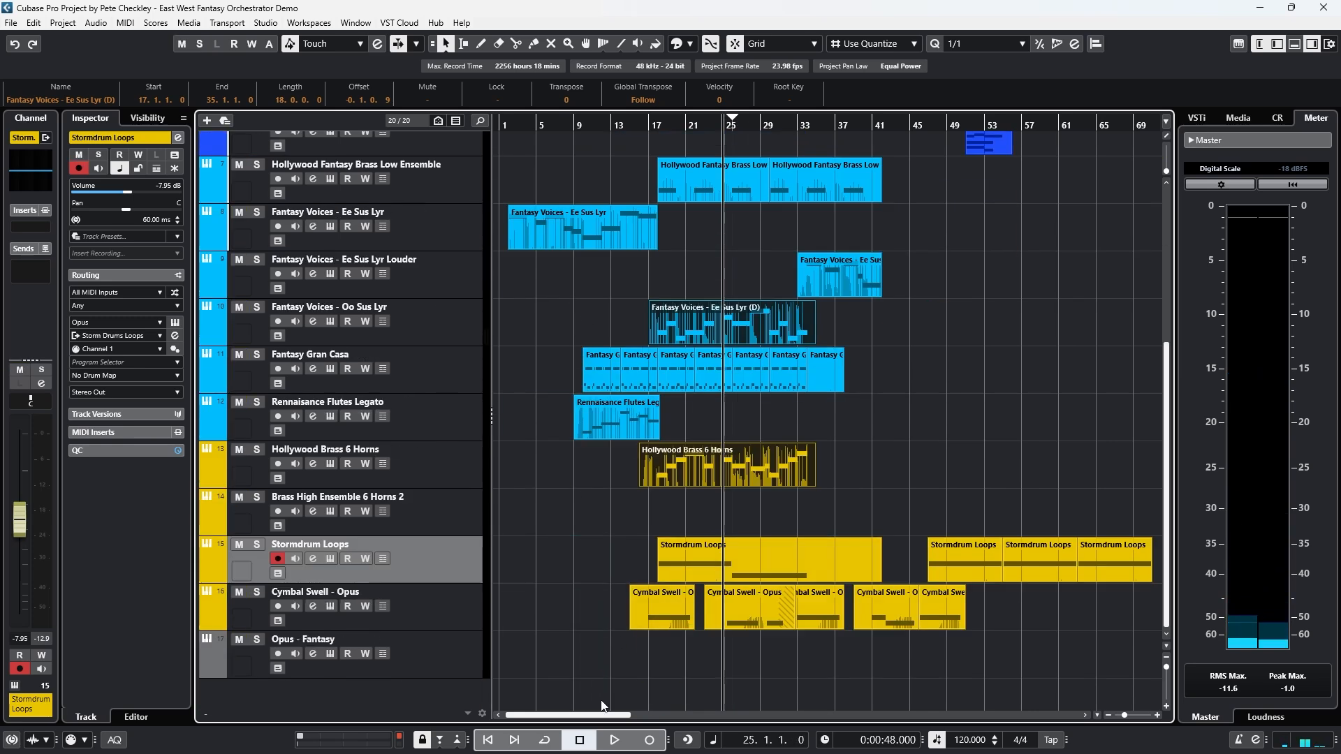
left_click(614, 739)
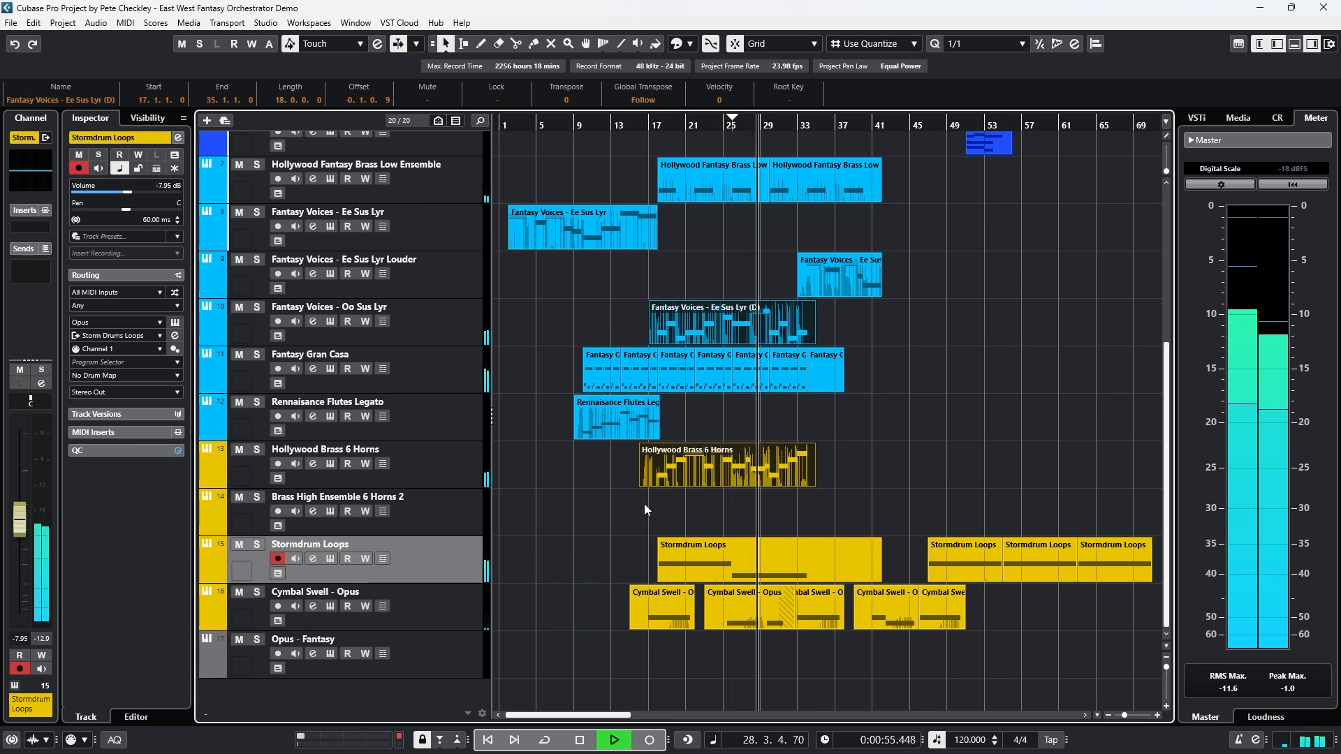
scroll(643, 504, "up", 5)
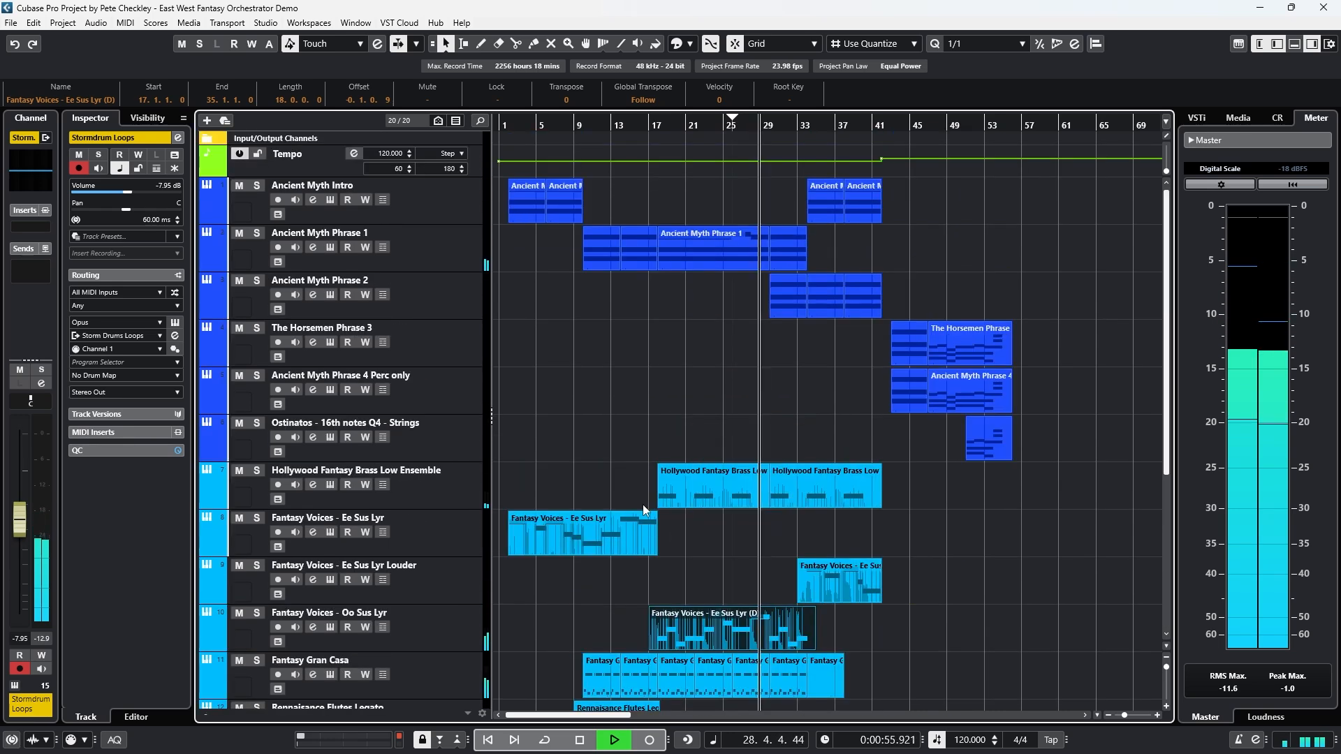
left_click(582, 746)
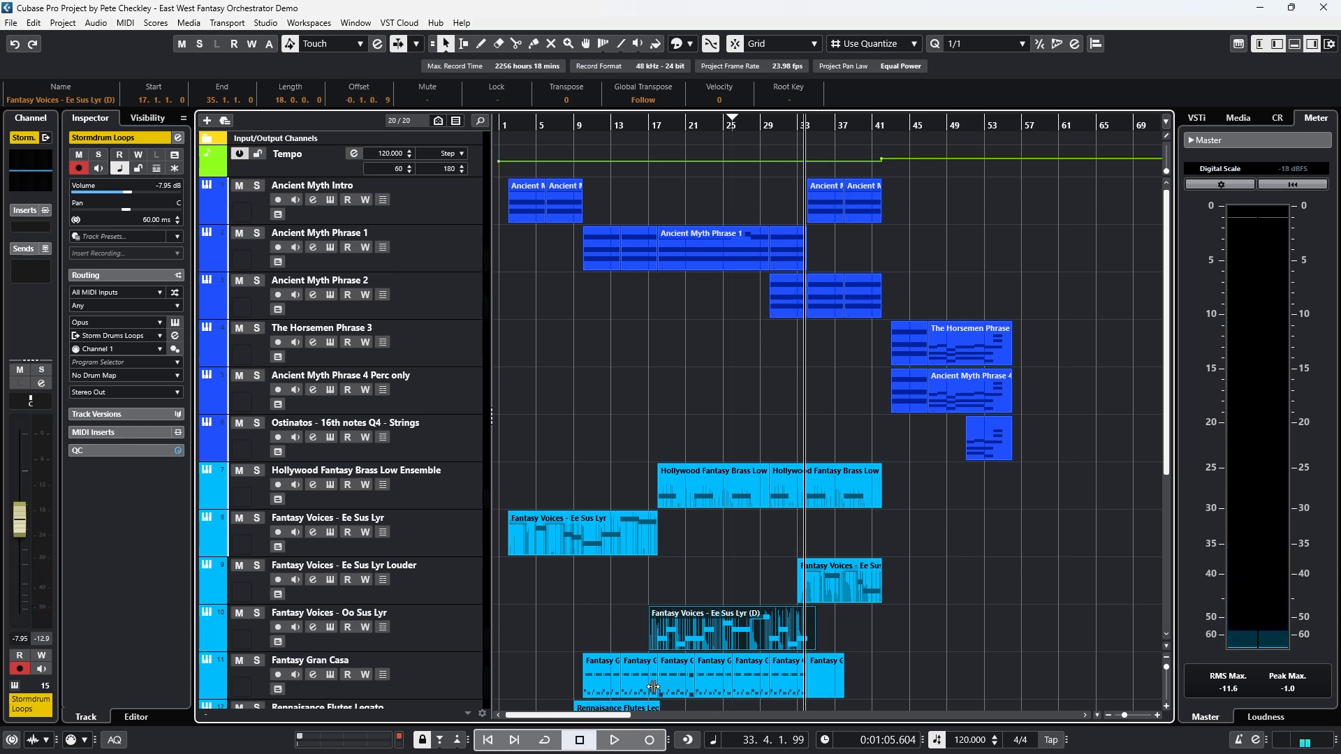
left_click(616, 740)
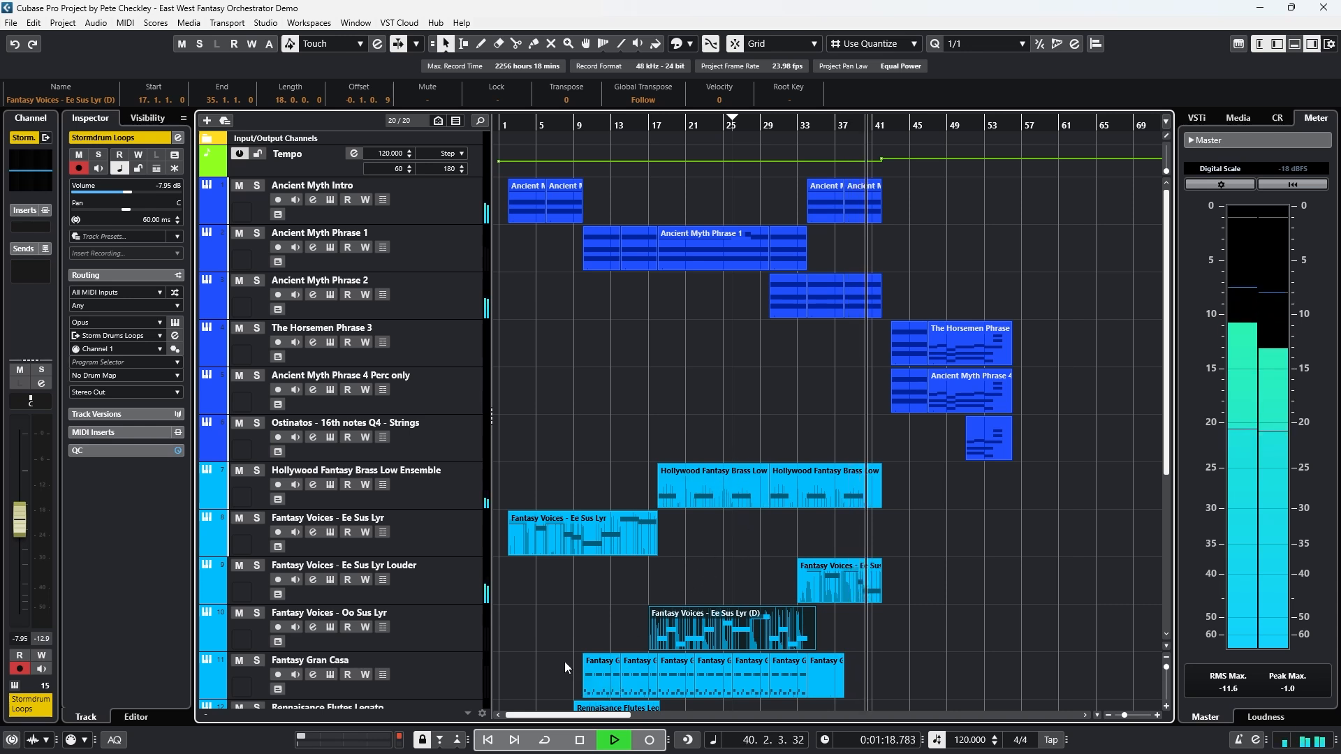
left_click(580, 740)
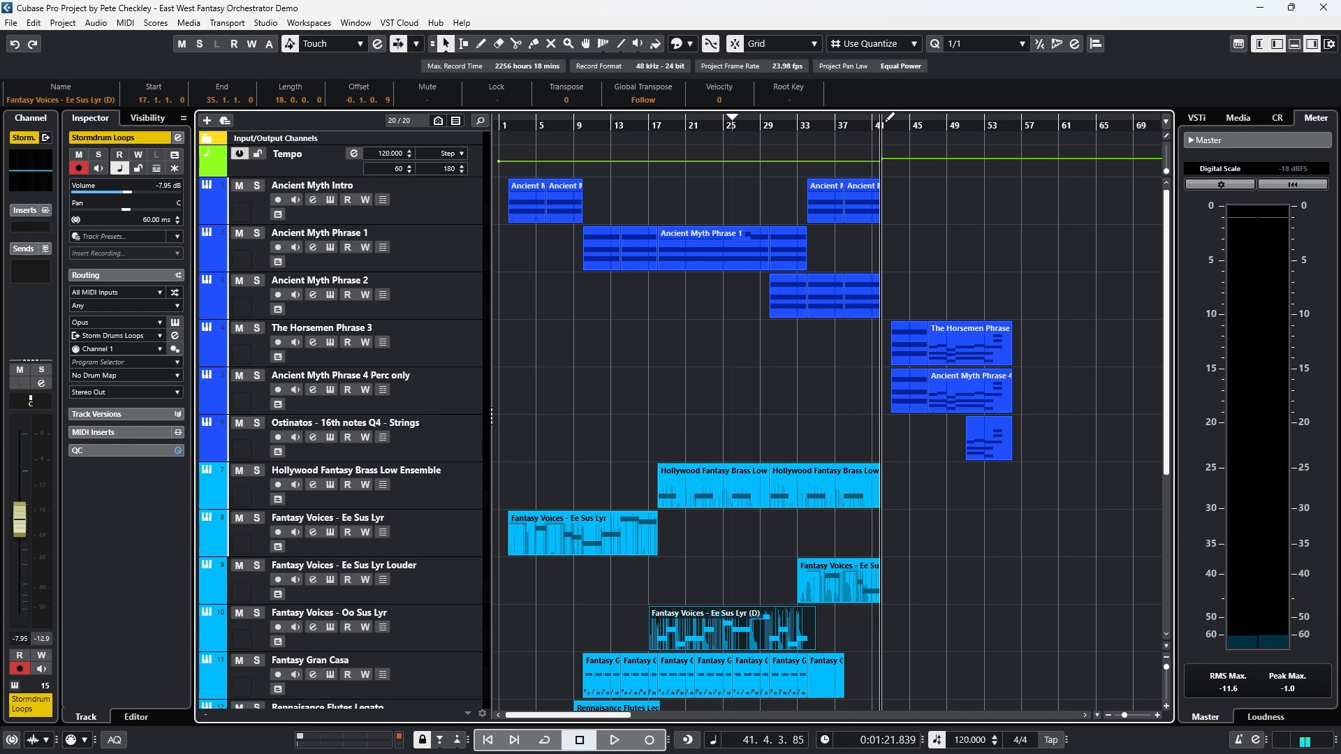
Step: Play the faster section from bar 43 to about bar 54 and return the playhead to bar 43
left_click_drag(891, 125, 874, 124)
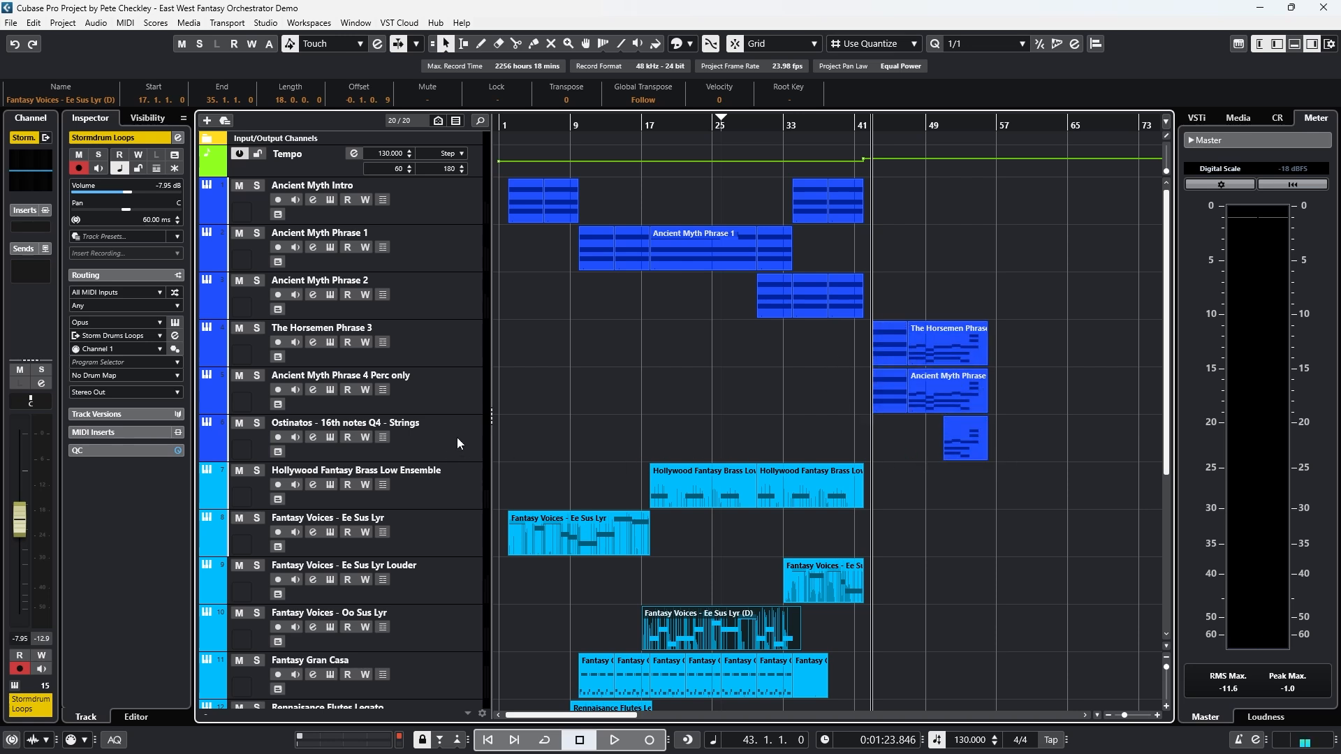
left_click(615, 742)
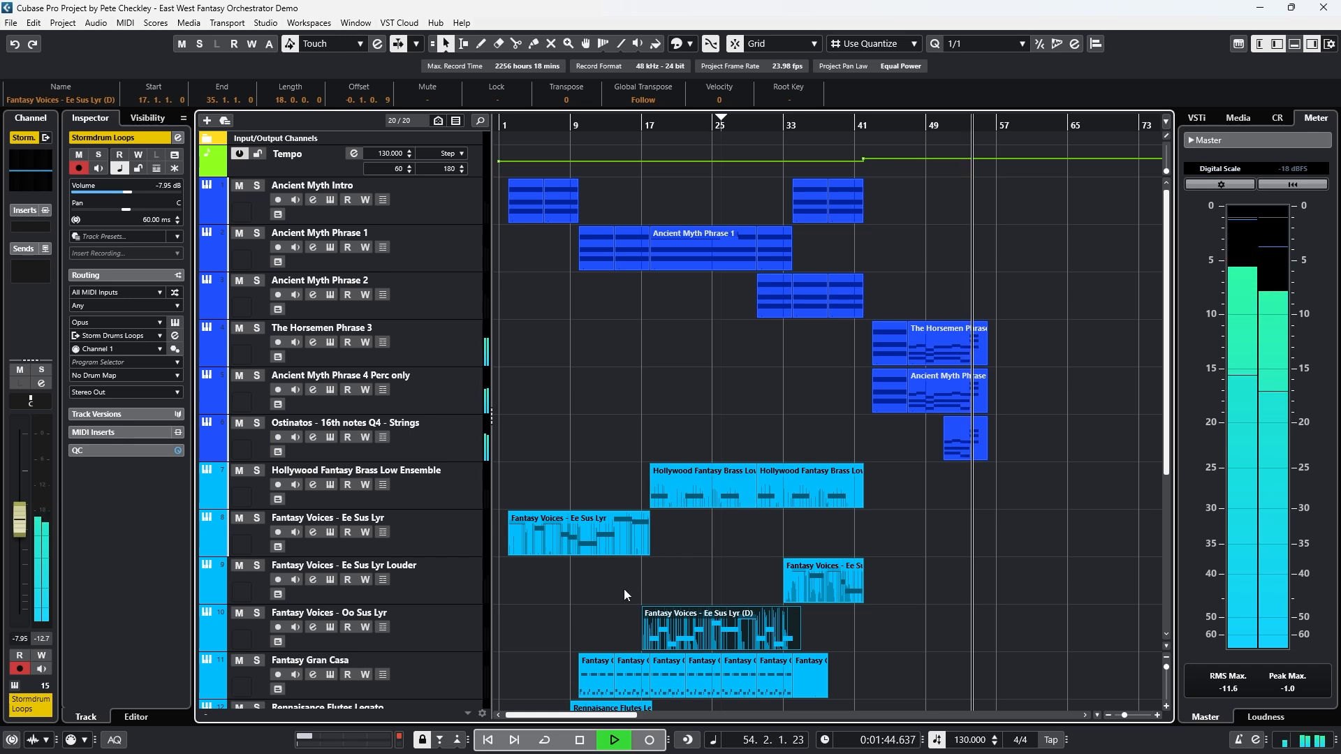
left_click(582, 739)
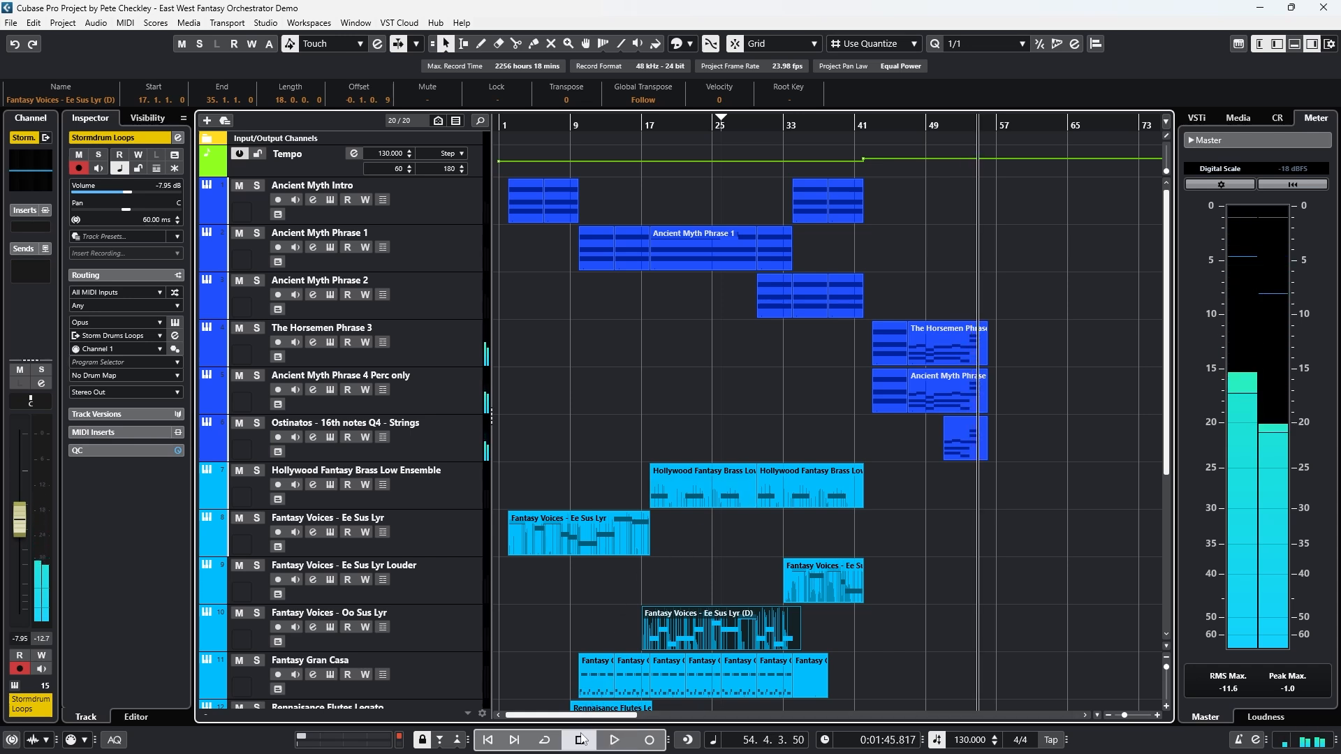
left_click(876, 124)
left_click(874, 126)
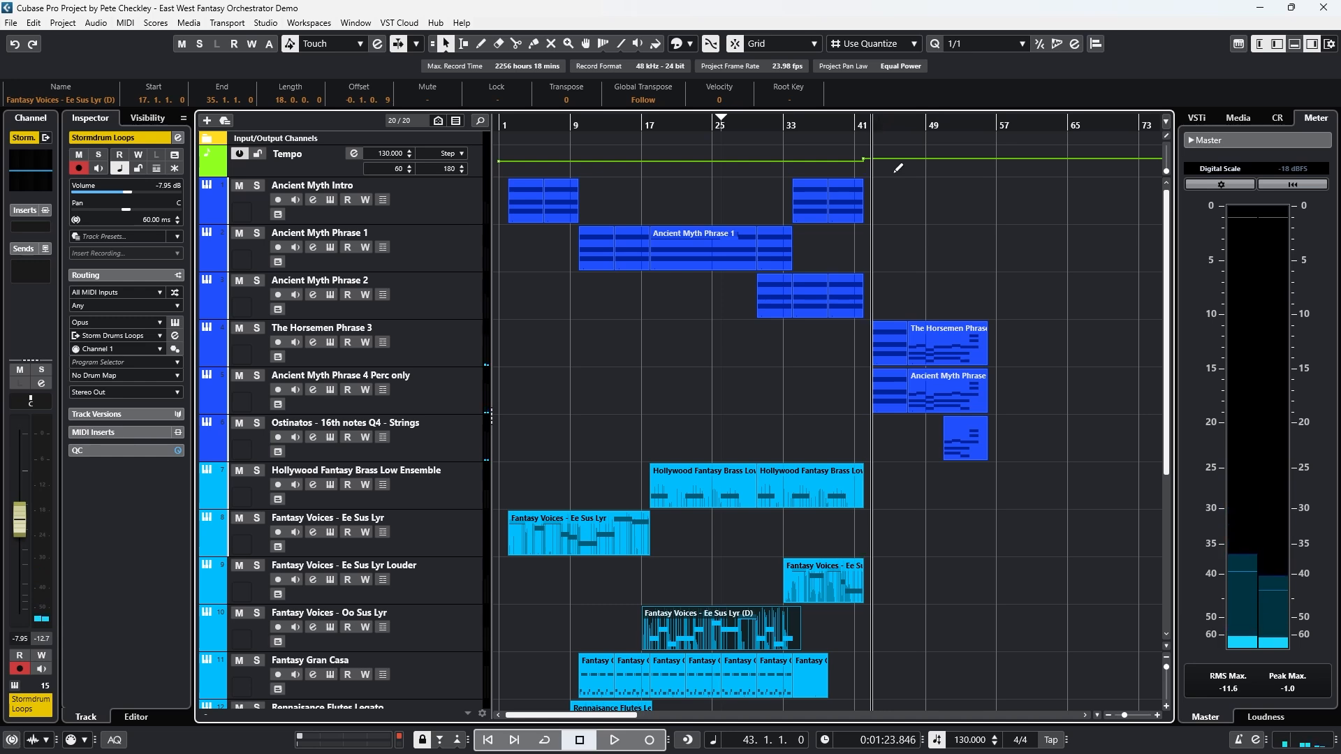
Step: Clear the event selection and select the Brass High Ensemble 6 Horns 2 track
scroll(1021, 459, "down", 4)
scroll(1020, 462, "up", 4)
left_click_drag(893, 283, 981, 393)
left_click(1022, 454)
scroll(1013, 492, "down", 5)
left_click(483, 580)
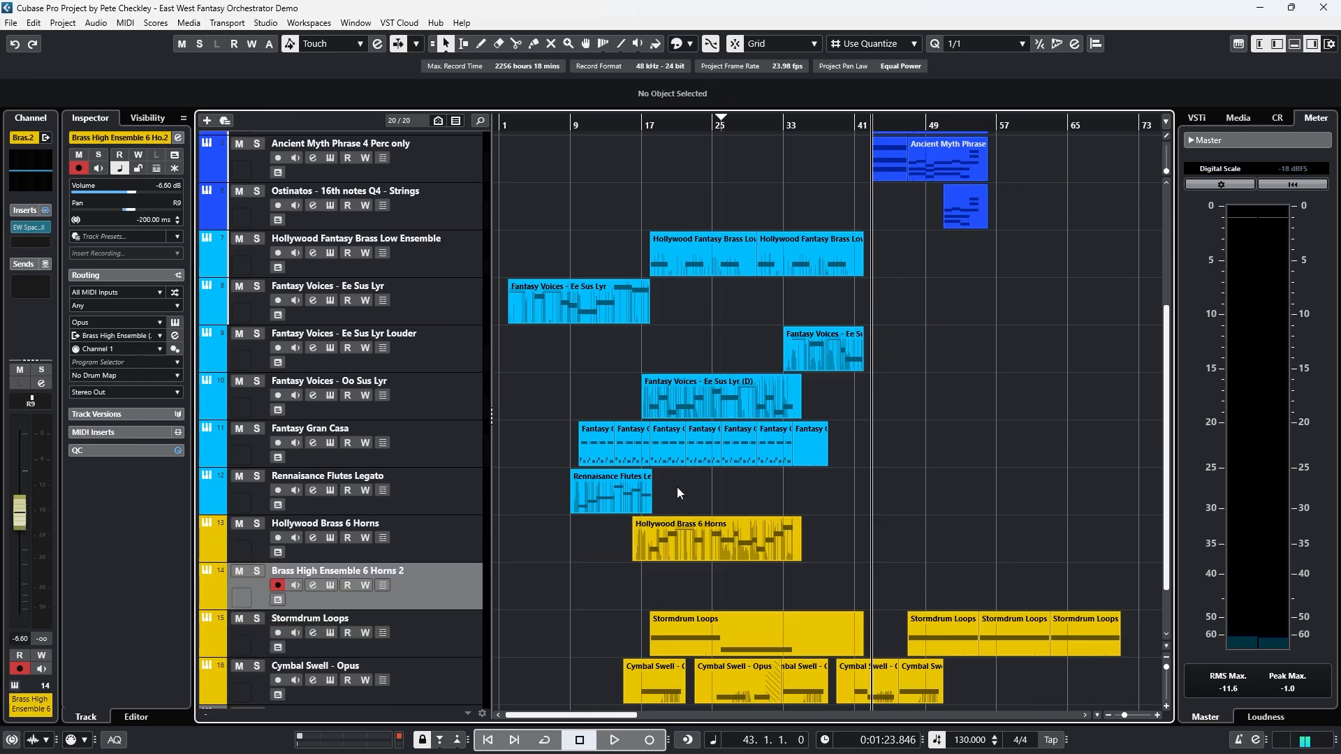
Step: Play from bar 43 to about bar 56, and undo the removal of the Brass High Ensemble 6 Horns 2 part
left_click_drag(873, 128, 874, 127)
left_click(616, 740)
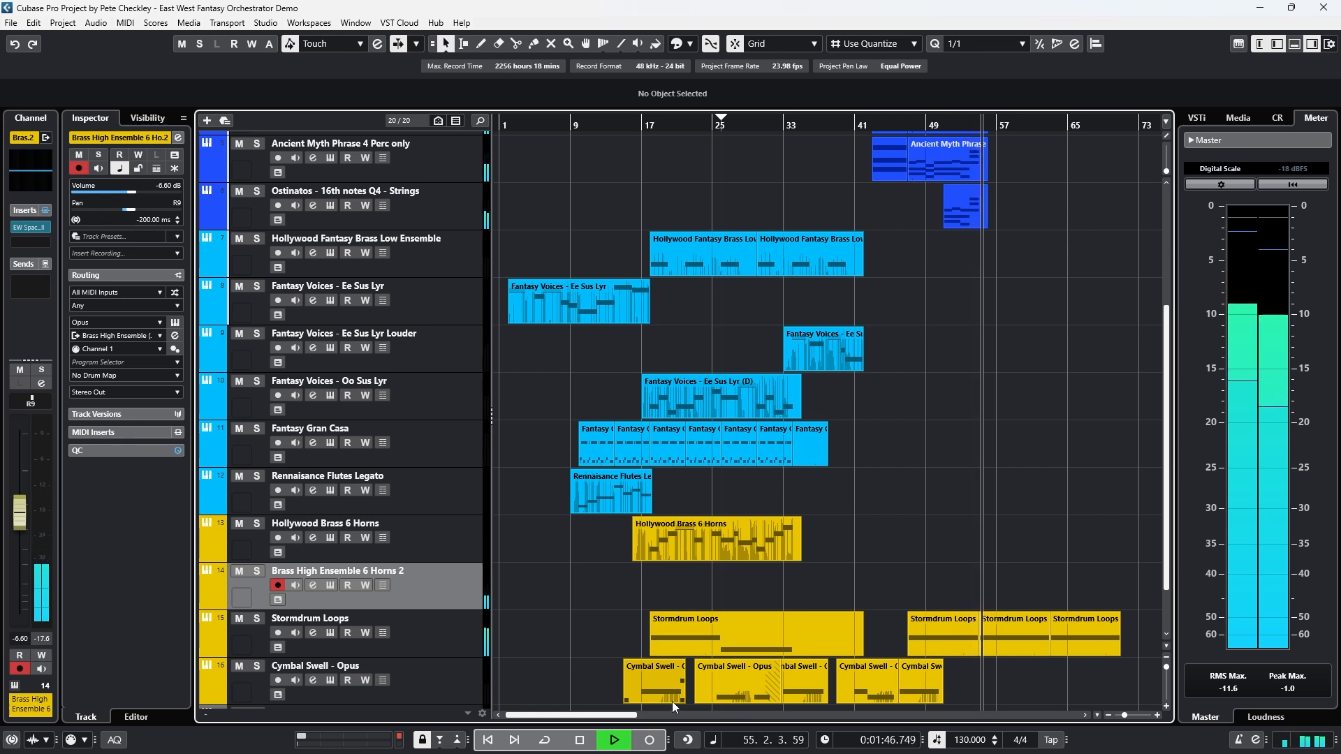
left_click(590, 739)
key("space")
key("space")
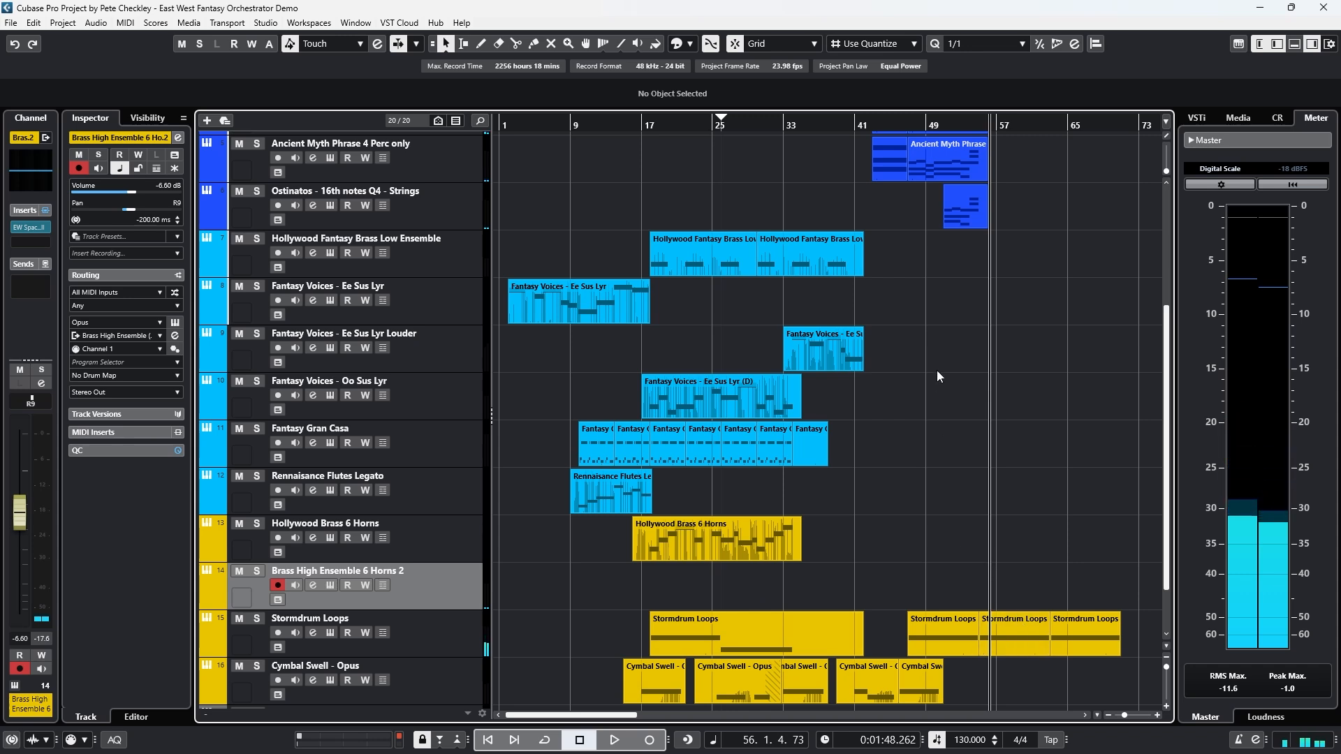
key("ctrl+z")
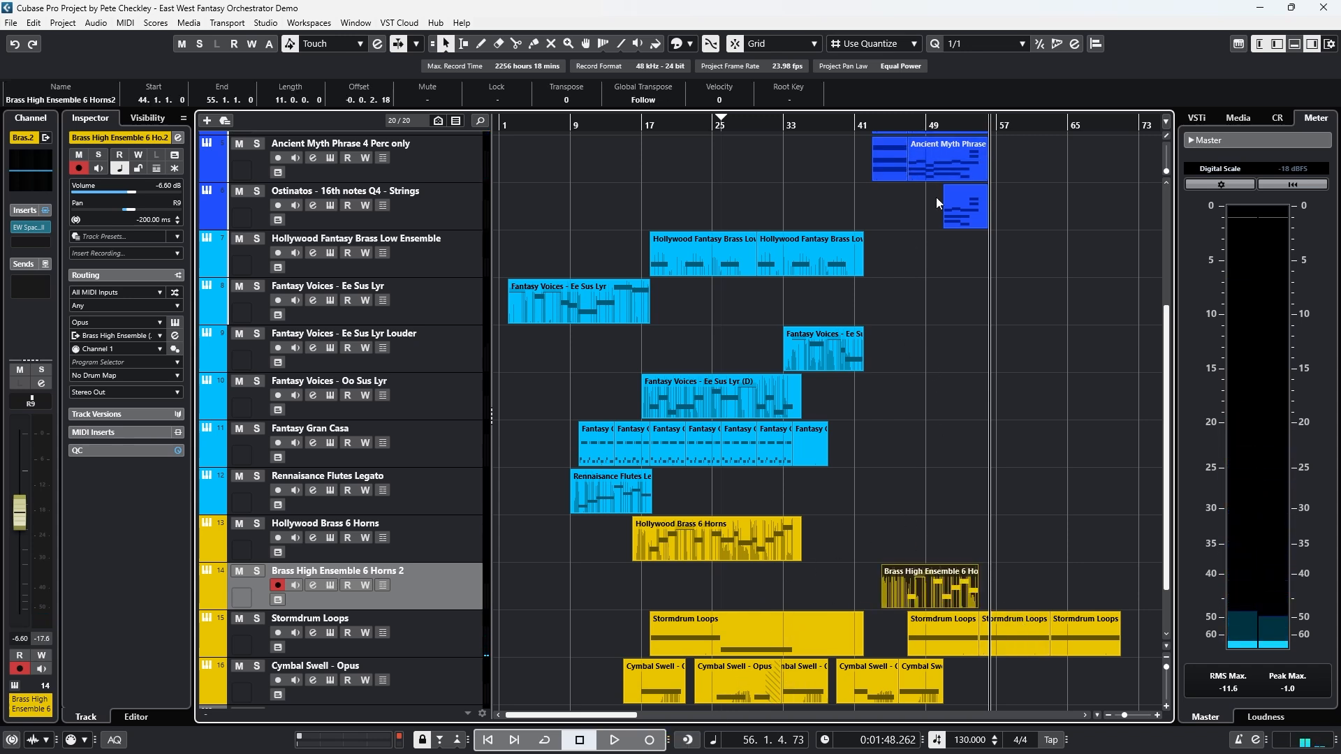
Step: View the chords of the Ancient Myth Phrase 4 Perc only part from bar 47 in the Key Editor, and close the editor
left_click_drag(925, 130, 914, 129)
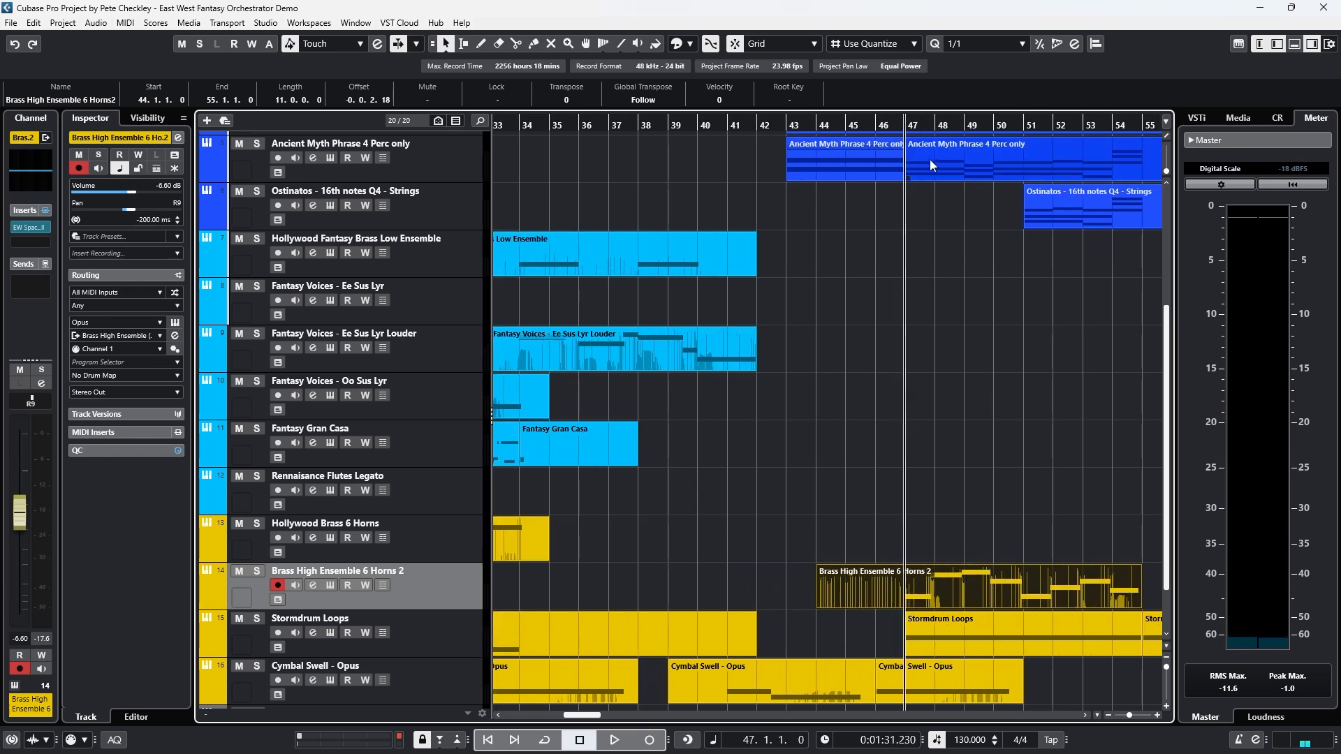
double_click(928, 168)
left_click_drag(437, 351, 342, 392)
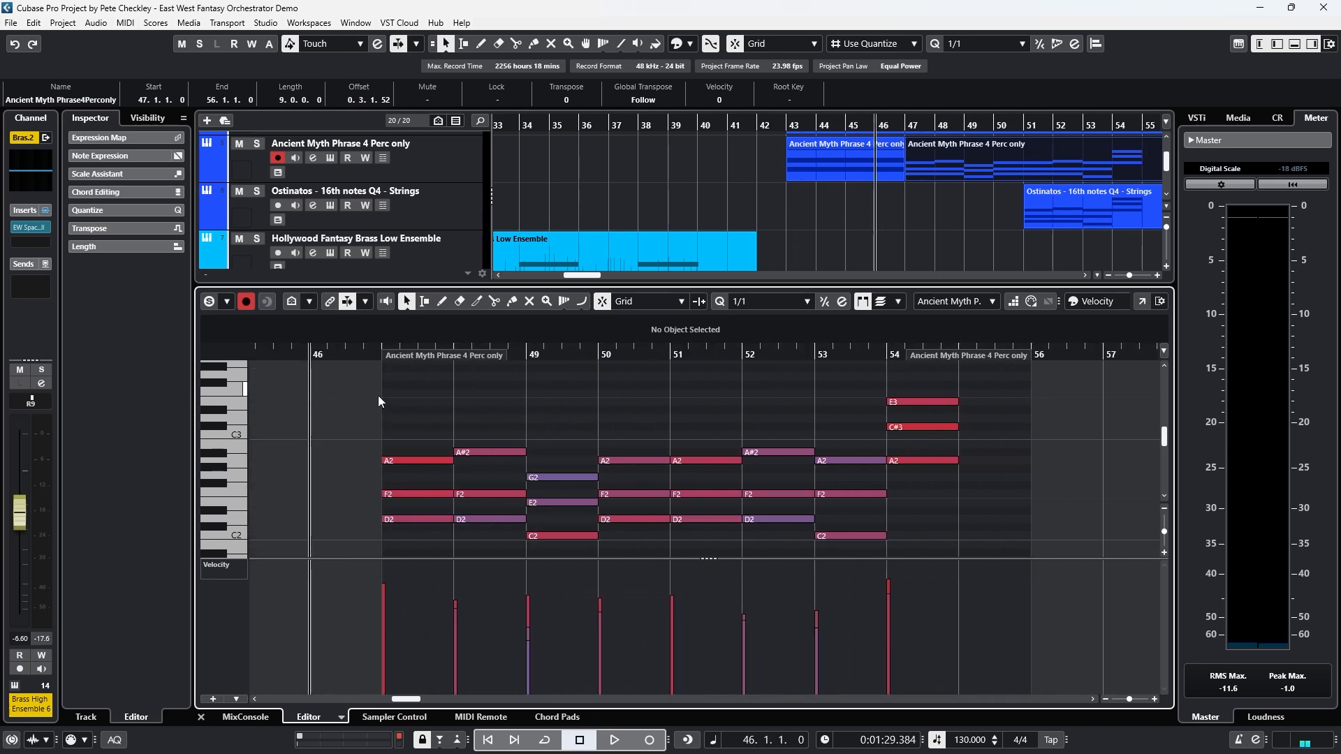
left_click_drag(380, 396, 404, 534)
left_click_drag(472, 401, 499, 526)
left_click_drag(561, 442, 570, 547)
left_click_drag(643, 415, 632, 525)
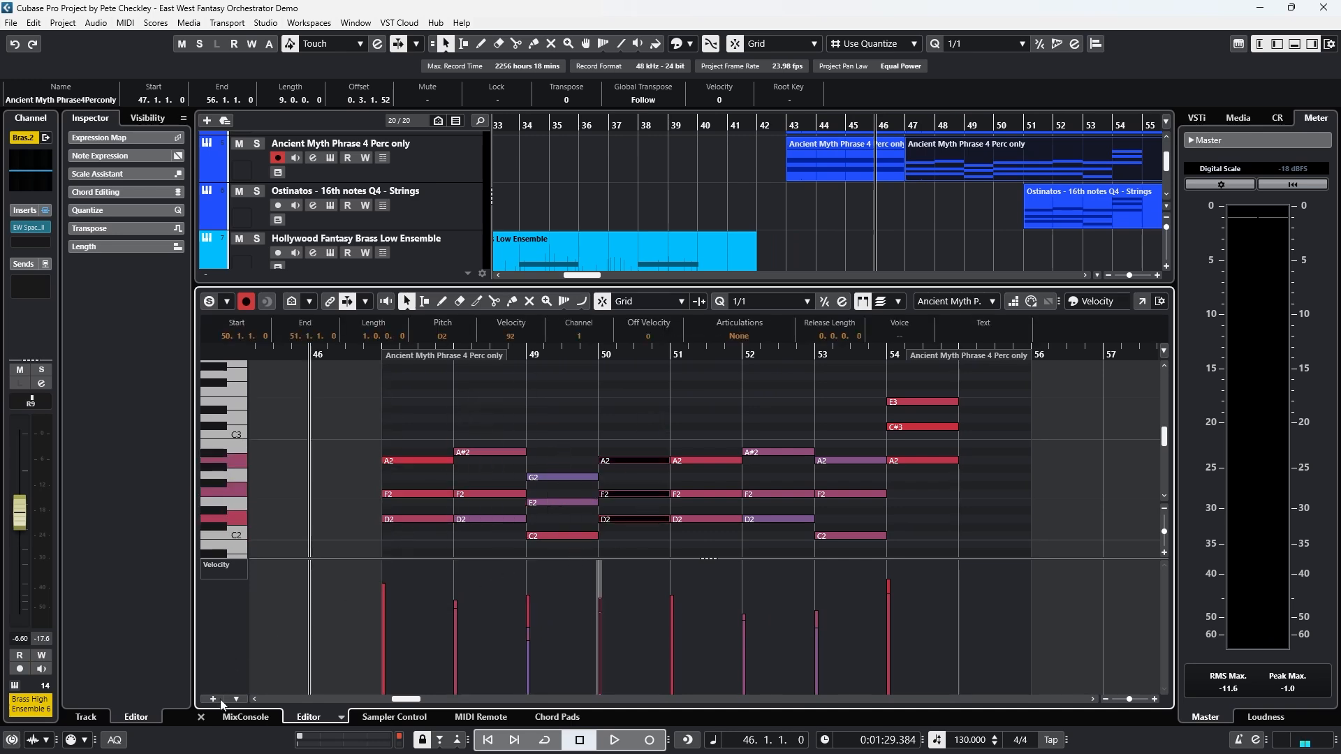
left_click(202, 717)
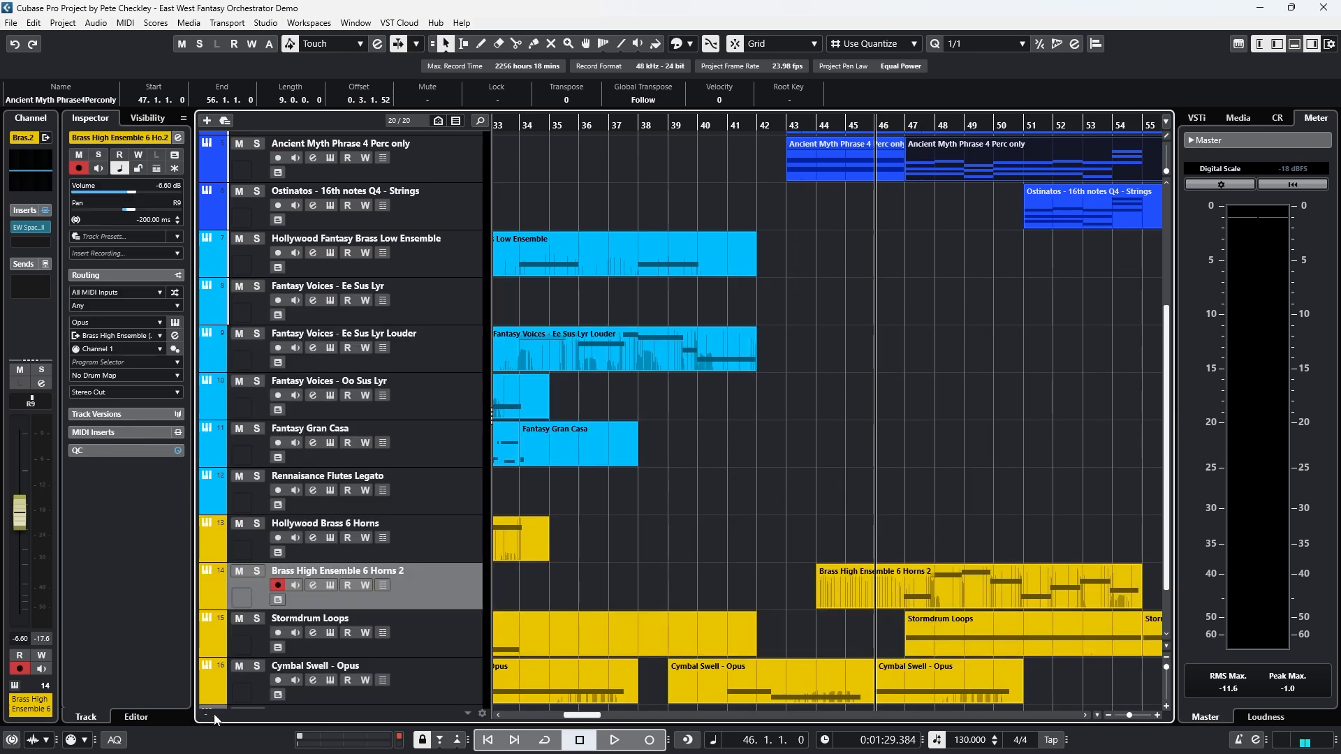
Step: Open the Ancient Myth Phrase 4 Perc only and Brass High Ensemble 6 Horns 2 parts together in a separate Key Editor window
left_click(904, 576, "shift")
key("Return")
scroll(446, 429, "up", 1)
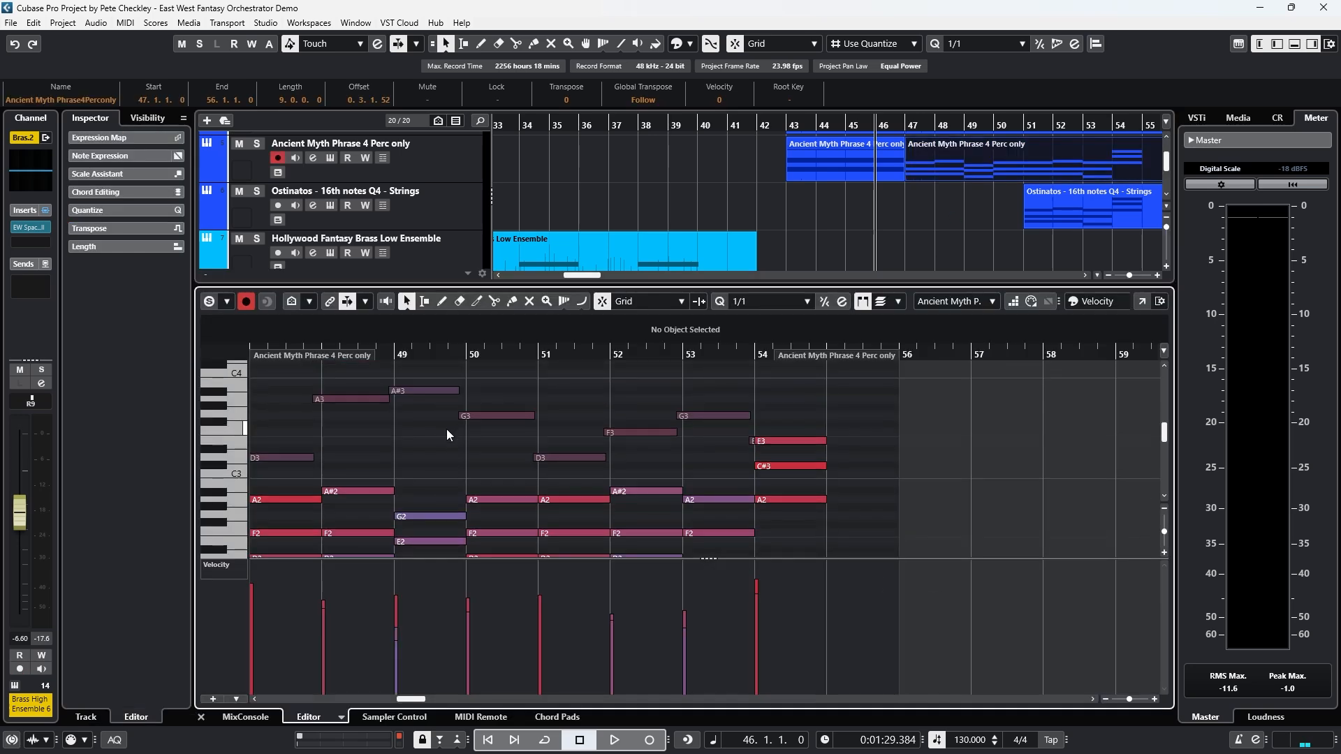
left_click(1158, 302)
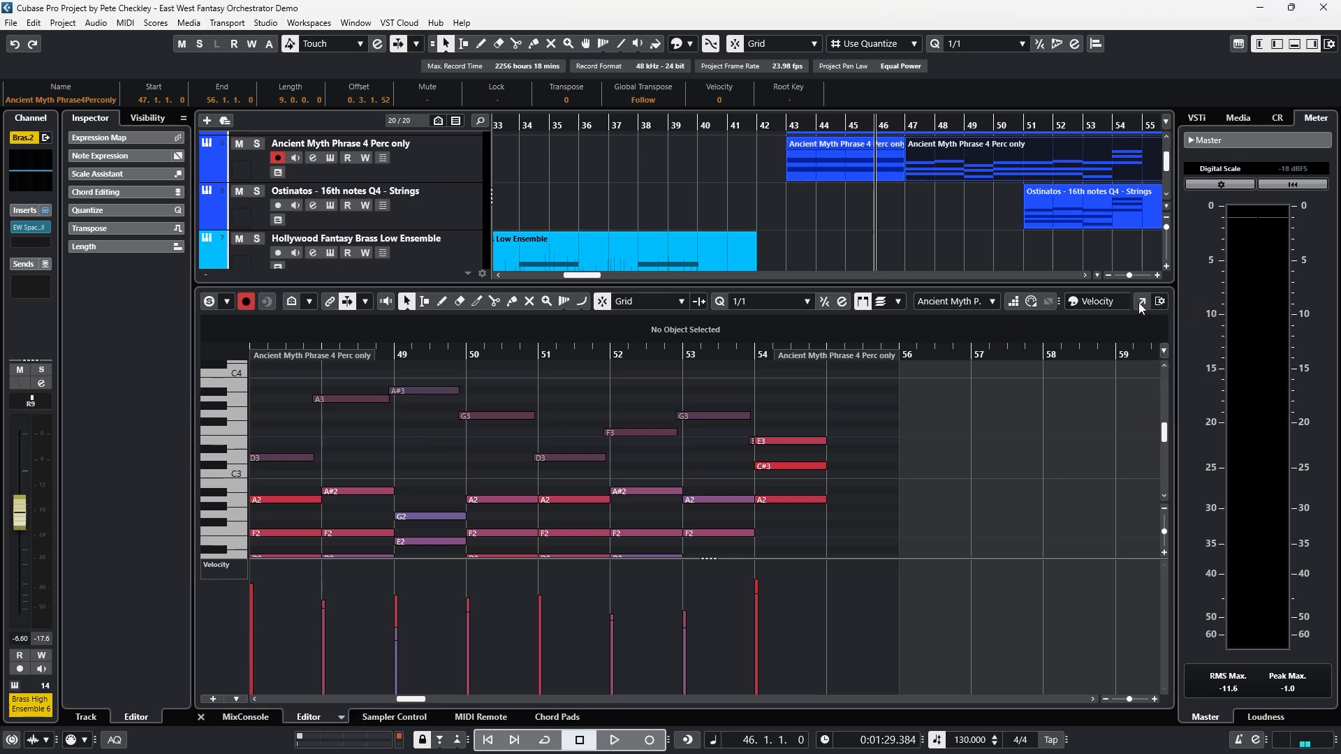
left_click(1141, 301)
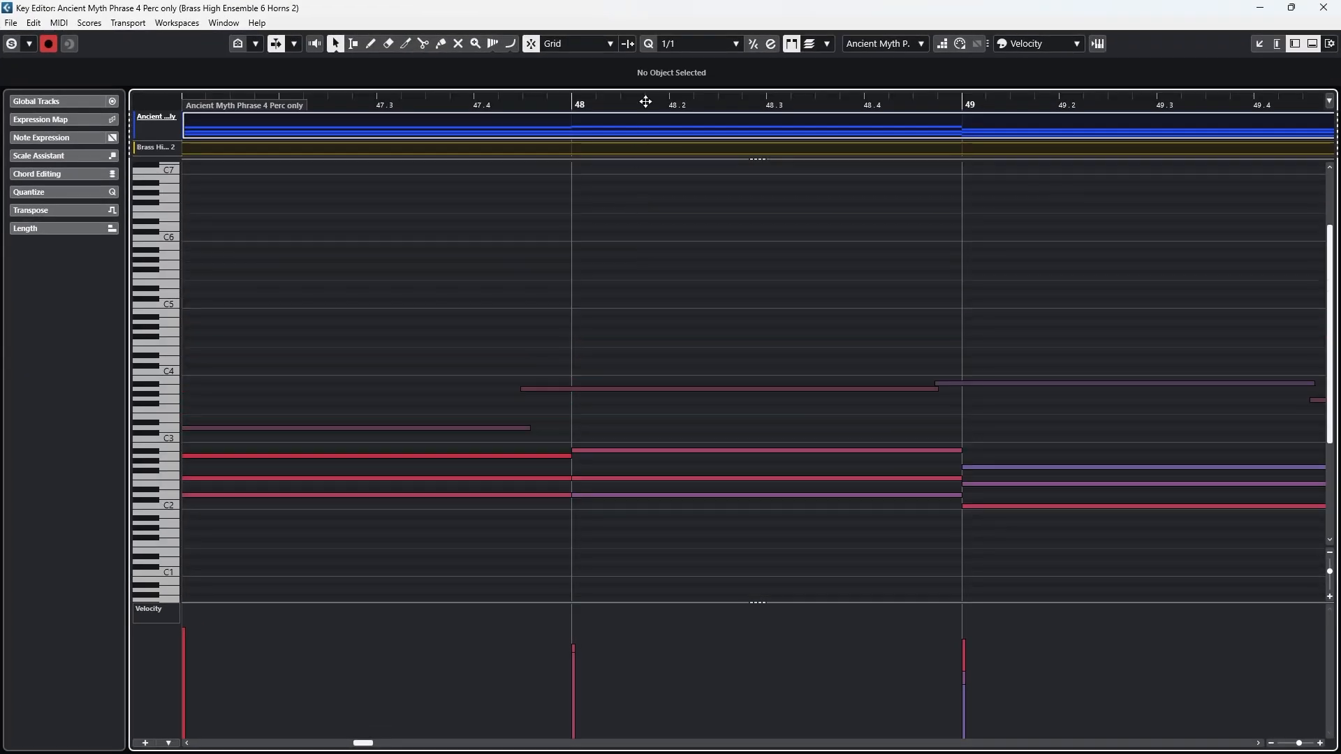
Step: Lower the Brass High Ensemble 6 Horns 2 note near bar 49 to E3, leaving the neighbouring melody notes at A3 and G3
left_click_drag(645, 102, 634, 51)
scroll(637, 336, "down", 4)
left_click_drag(622, 351, 623, 355)
left_click_drag(638, 292, 656, 309)
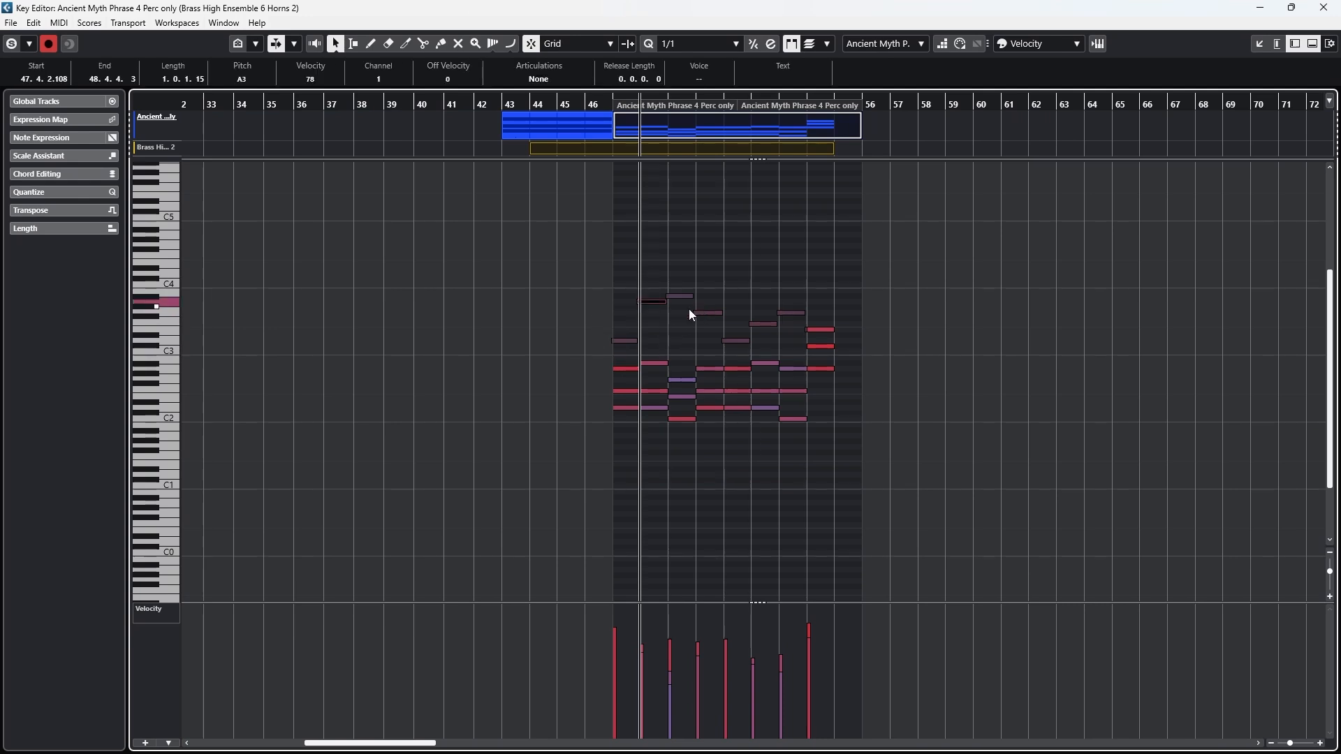
key("Up")
key("Down")
left_click(682, 296)
left_click_drag(680, 304, 684, 312)
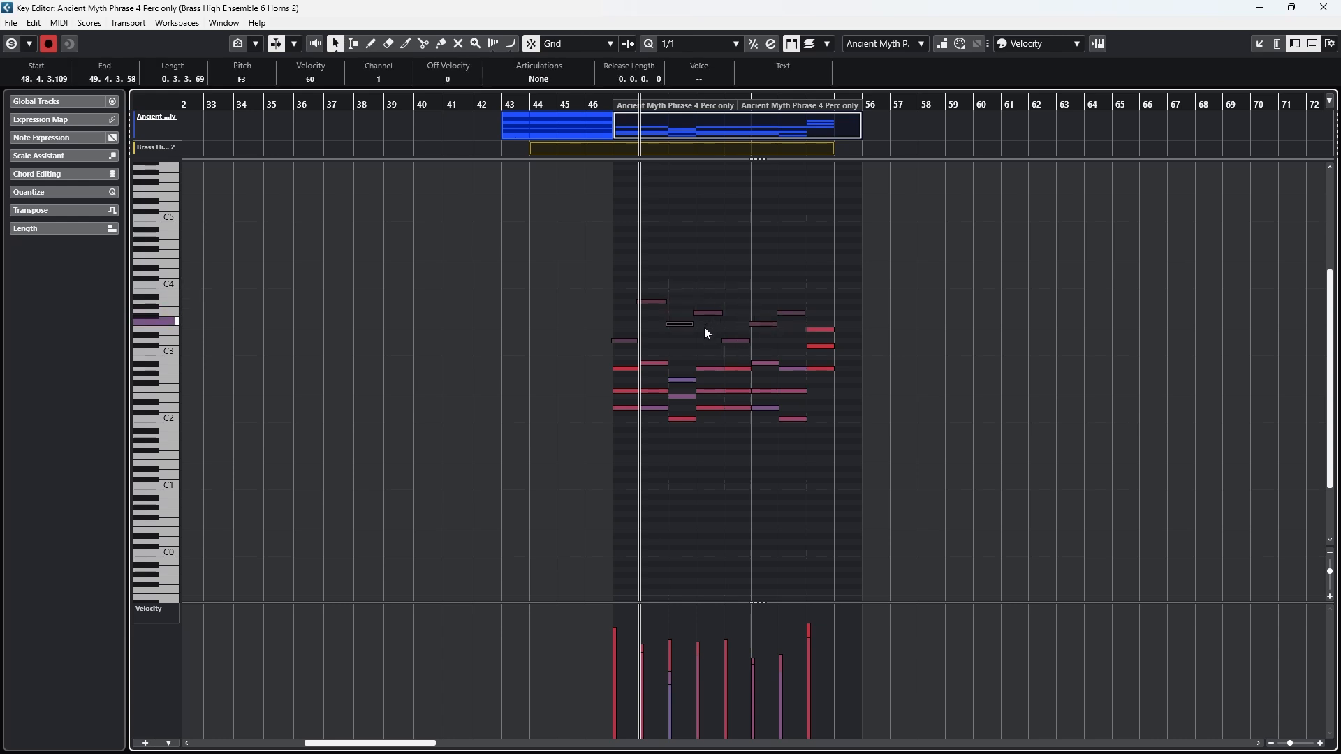
left_click_drag(702, 292, 718, 317)
Step: Play the layered brass and percussion parts from bar 47 to about bar 54, and close both Key Editor views
left_click(611, 104)
key("space")
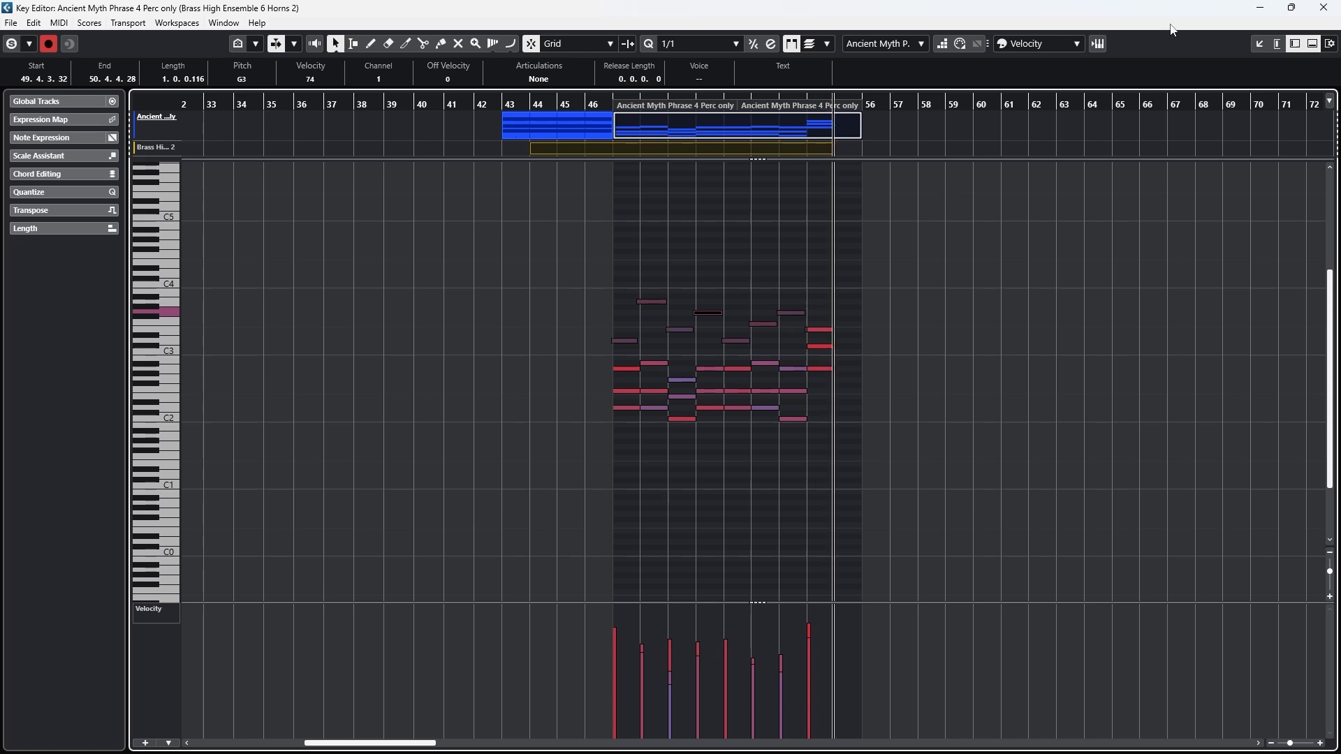
left_click(1320, 7)
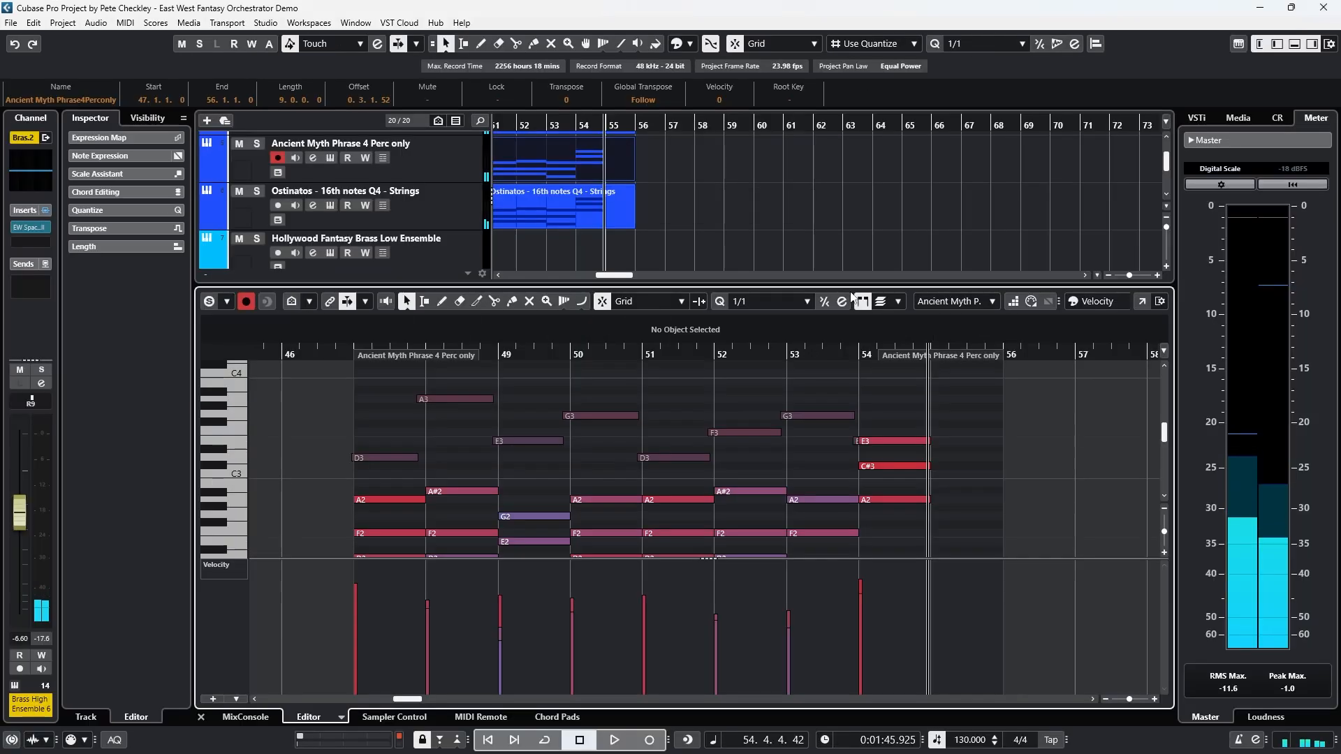
left_click(201, 716)
Step: Move the playhead back through the arrangement to bar 18 and select the Ancient Myth Phrase 1 track
left_click(547, 571)
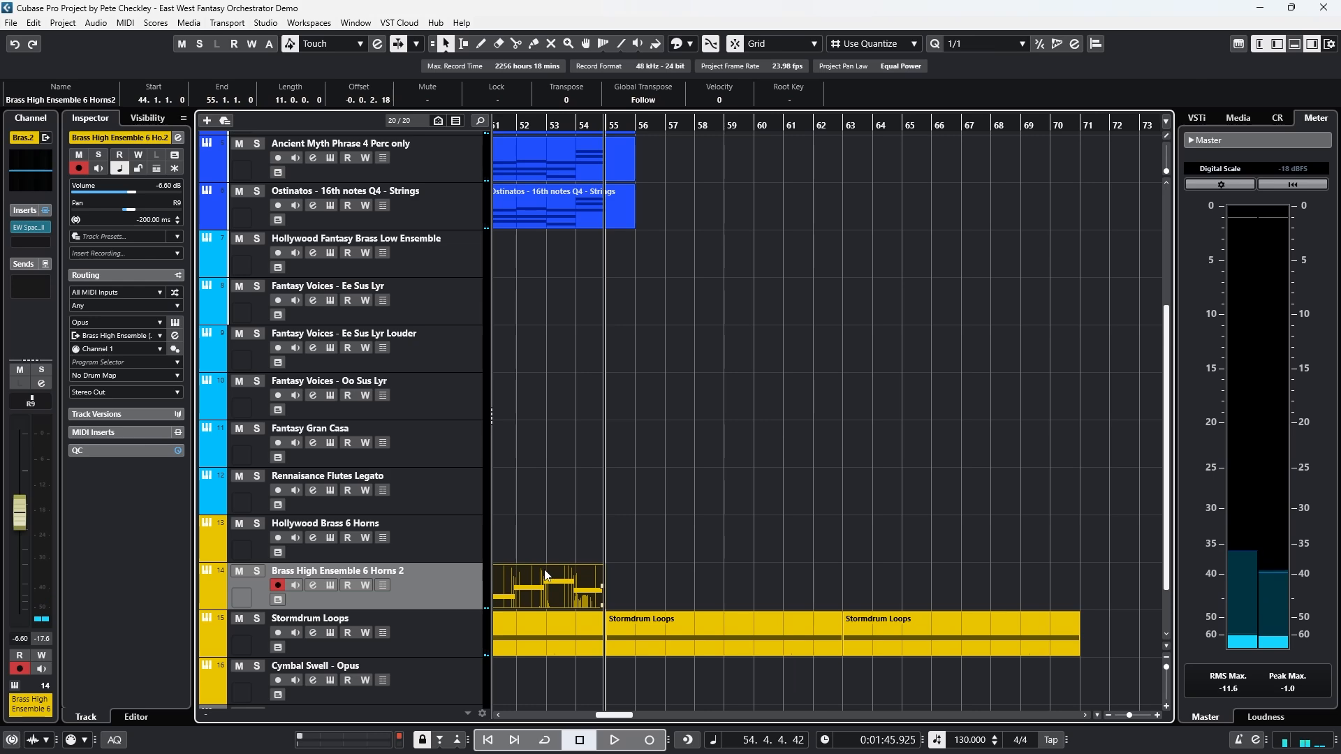
left_click(680, 460)
left_click_drag(547, 125, 679, 127)
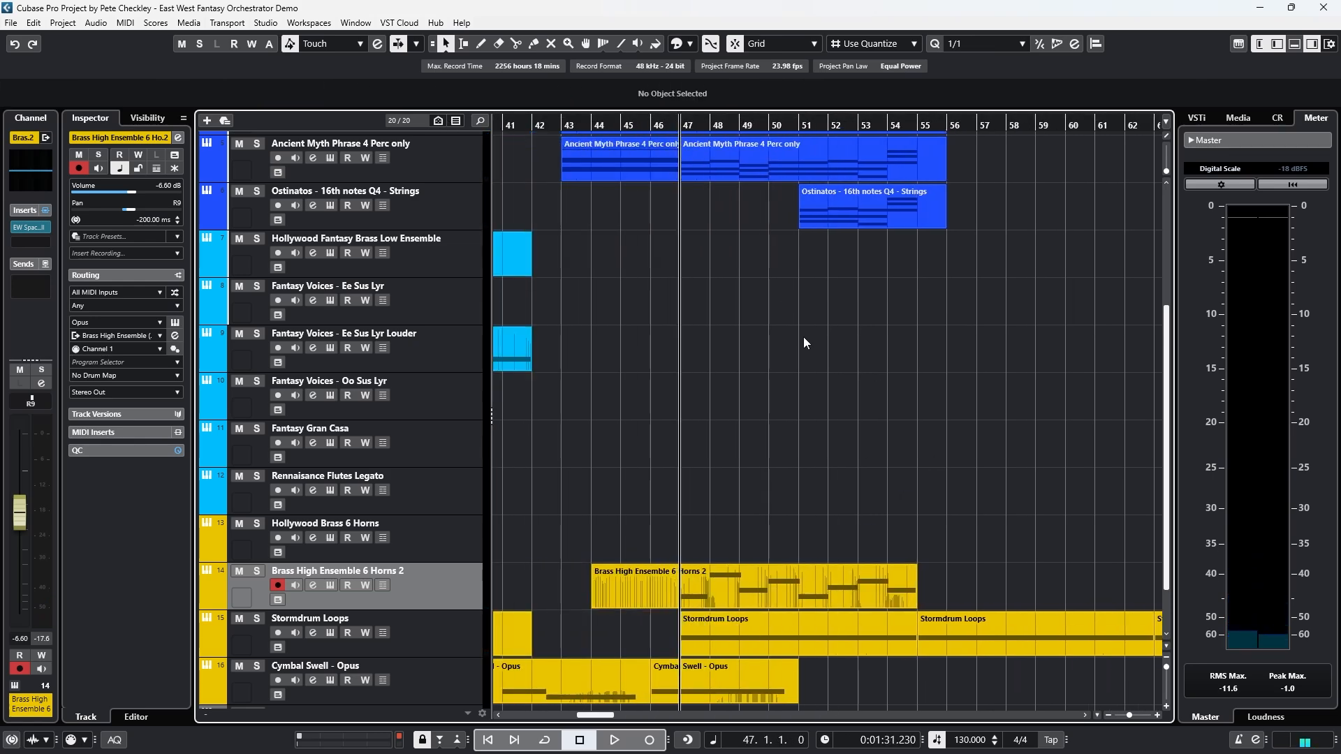
scroll(801, 340, "down", 2)
scroll(801, 342, "up", 3)
left_click_drag(594, 126, 765, 138)
left_click(470, 257)
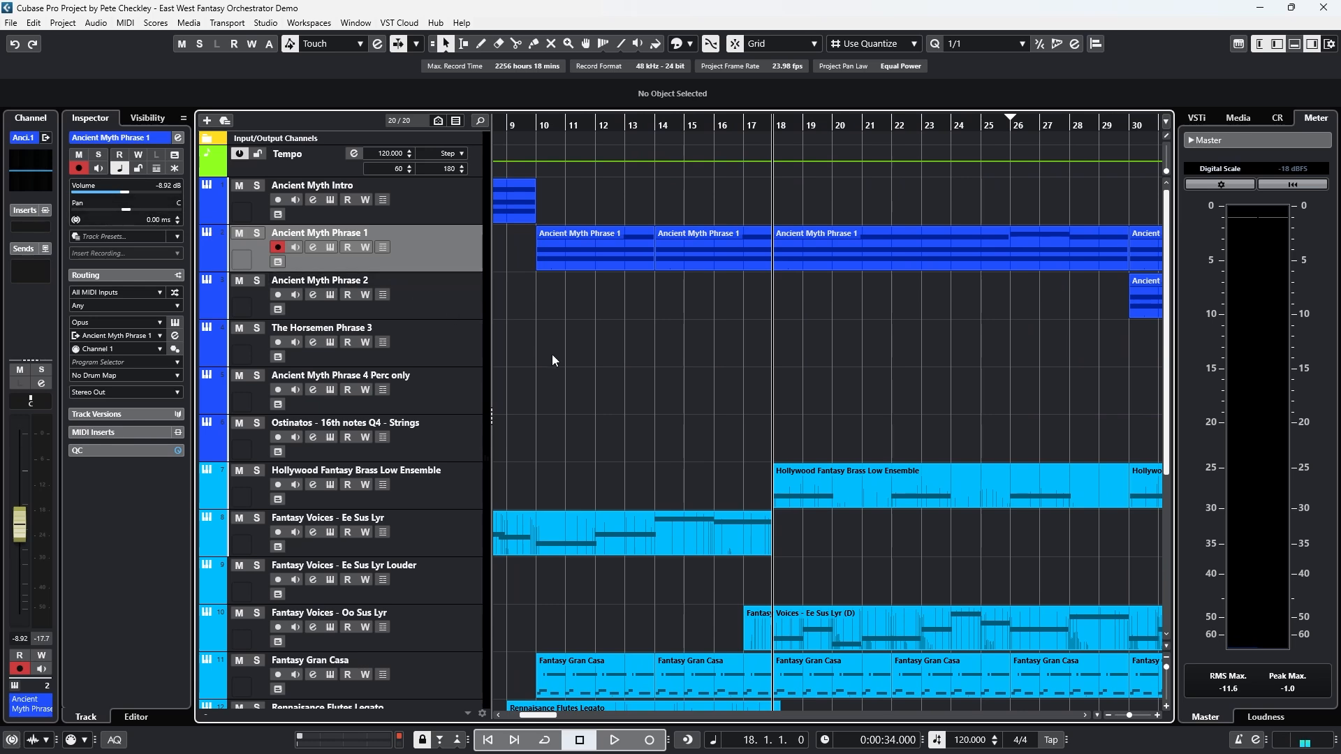
scroll(553, 357, "down", 3)
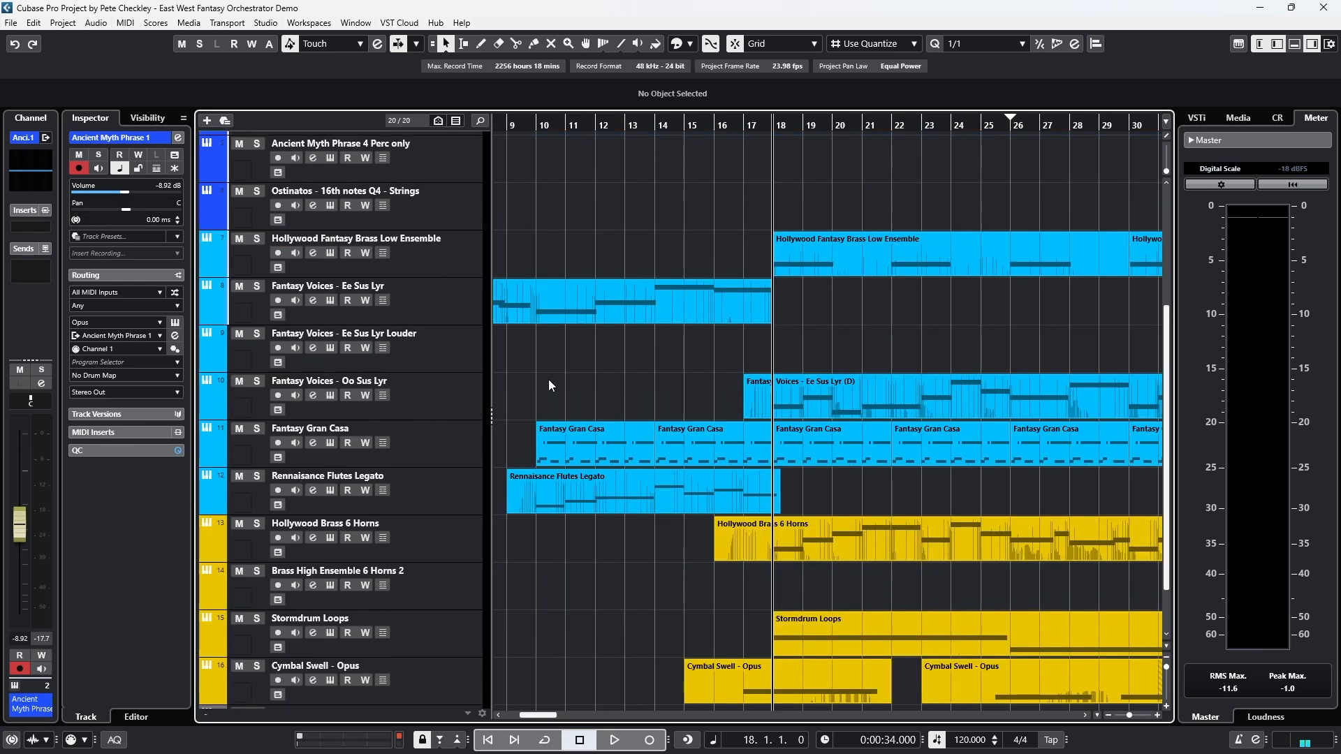
Step: Select the Stormdrum Loops track and the Fantasy Gran Casa track in turn to review the supporting percussion
scroll(549, 380, "down", 1)
left_click(468, 571)
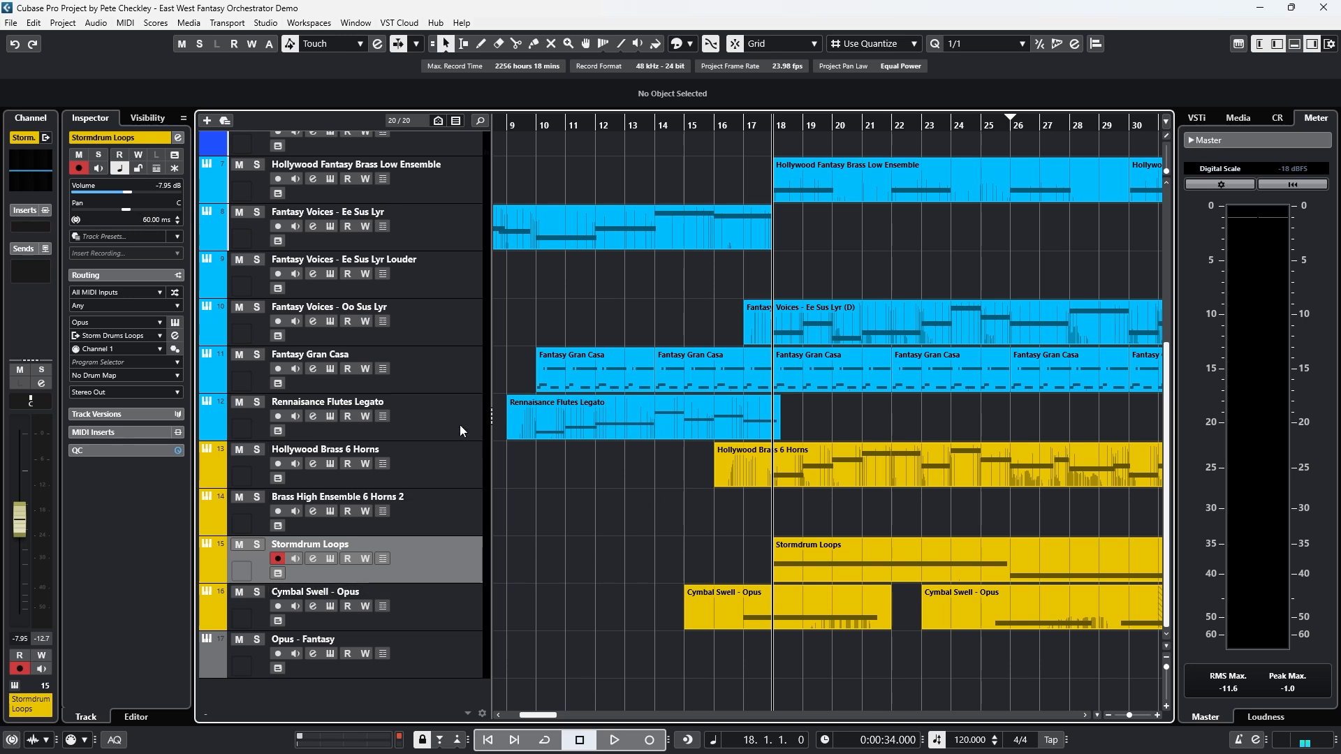
left_click(445, 378)
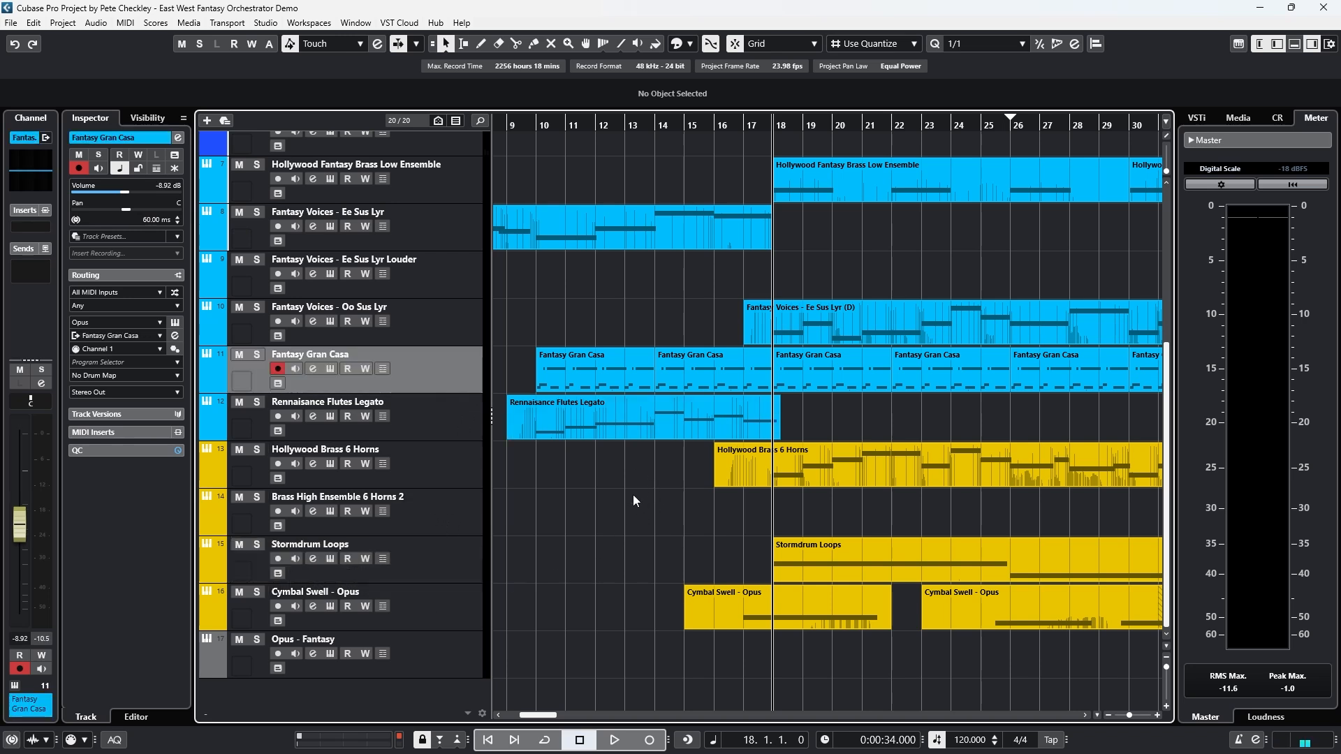
scroll(632, 494, "up", 6)
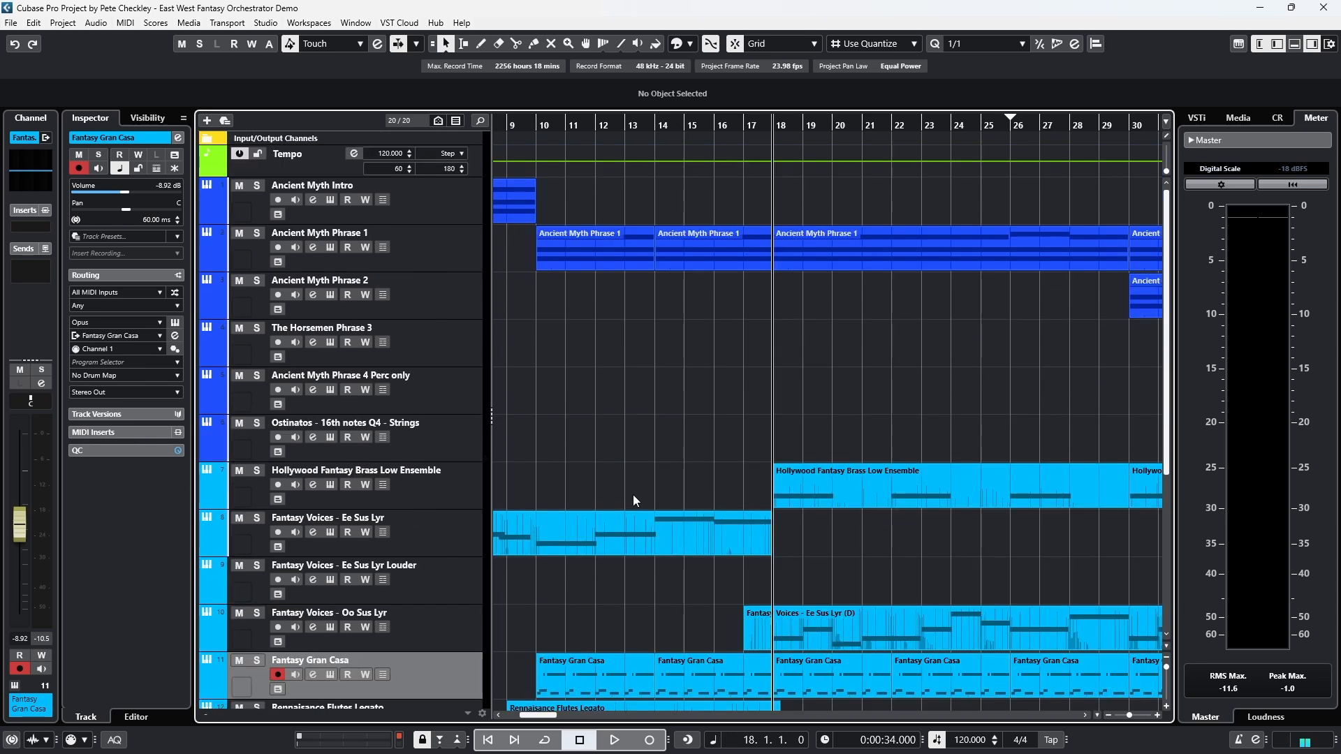
Step: Move the playhead to the arrangement's second section and play it from bar 43 to about bar 47
left_click_drag(729, 128, 873, 137)
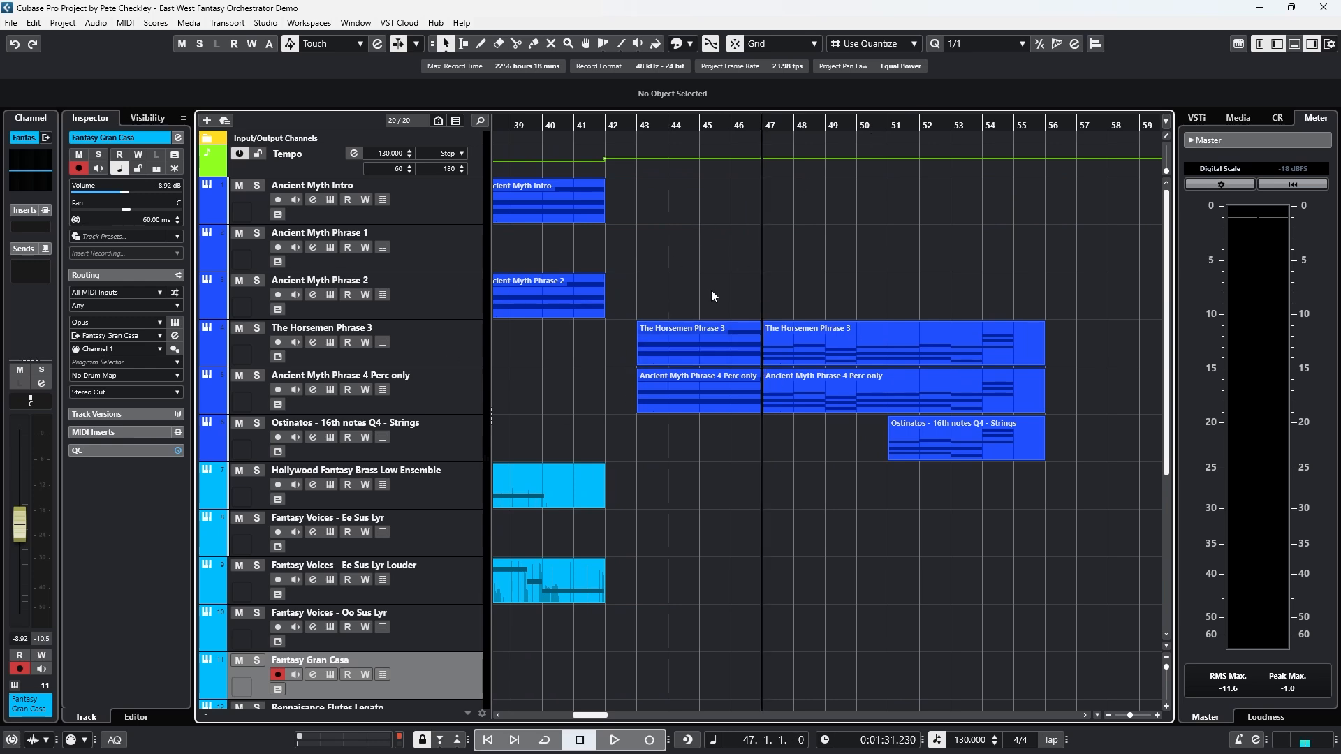
scroll(685, 475, "down", 5)
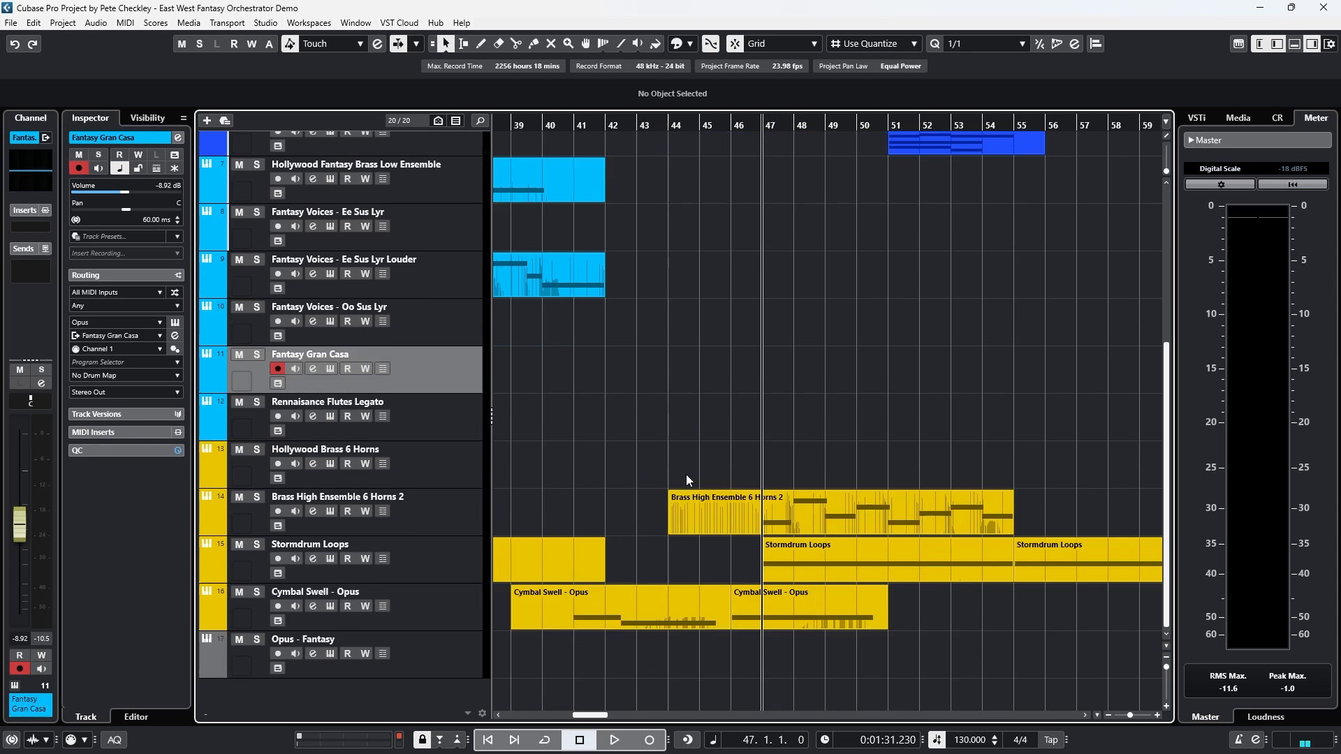
scroll(684, 472, "up", 2)
left_click(638, 126)
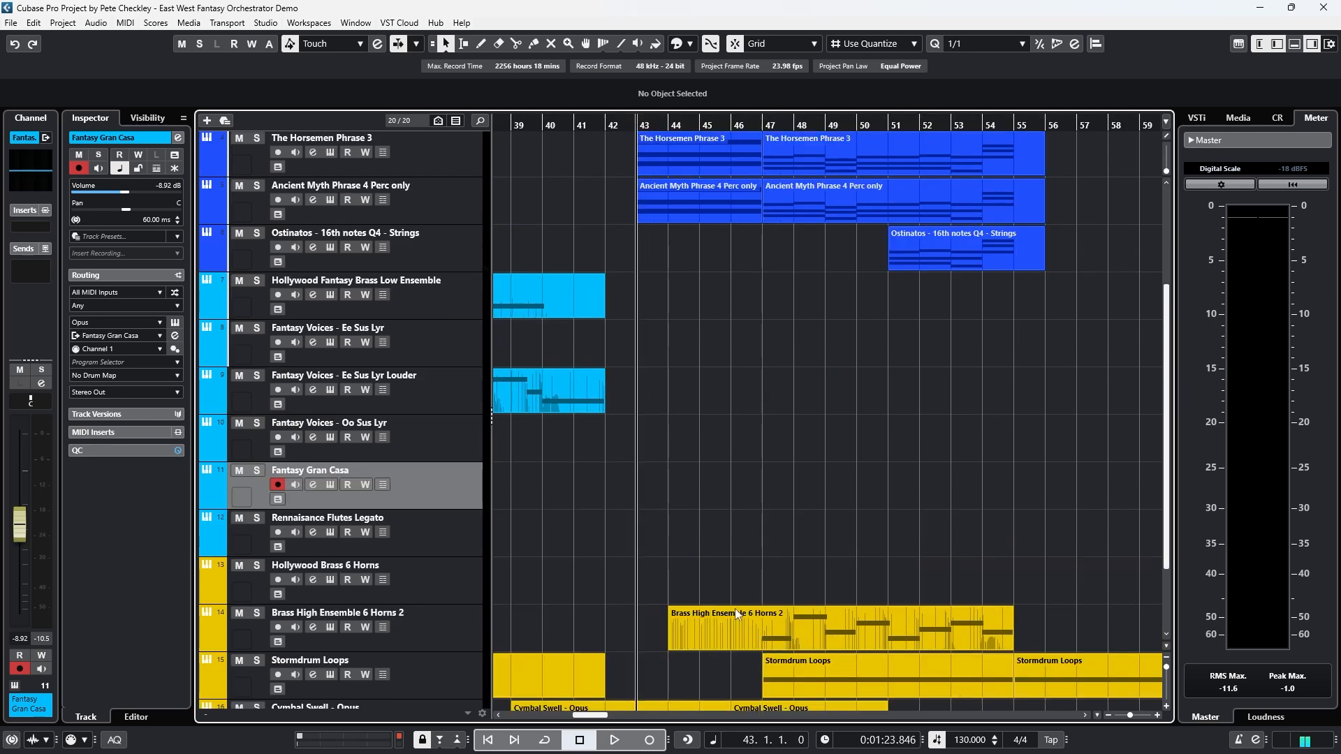
left_click(619, 738)
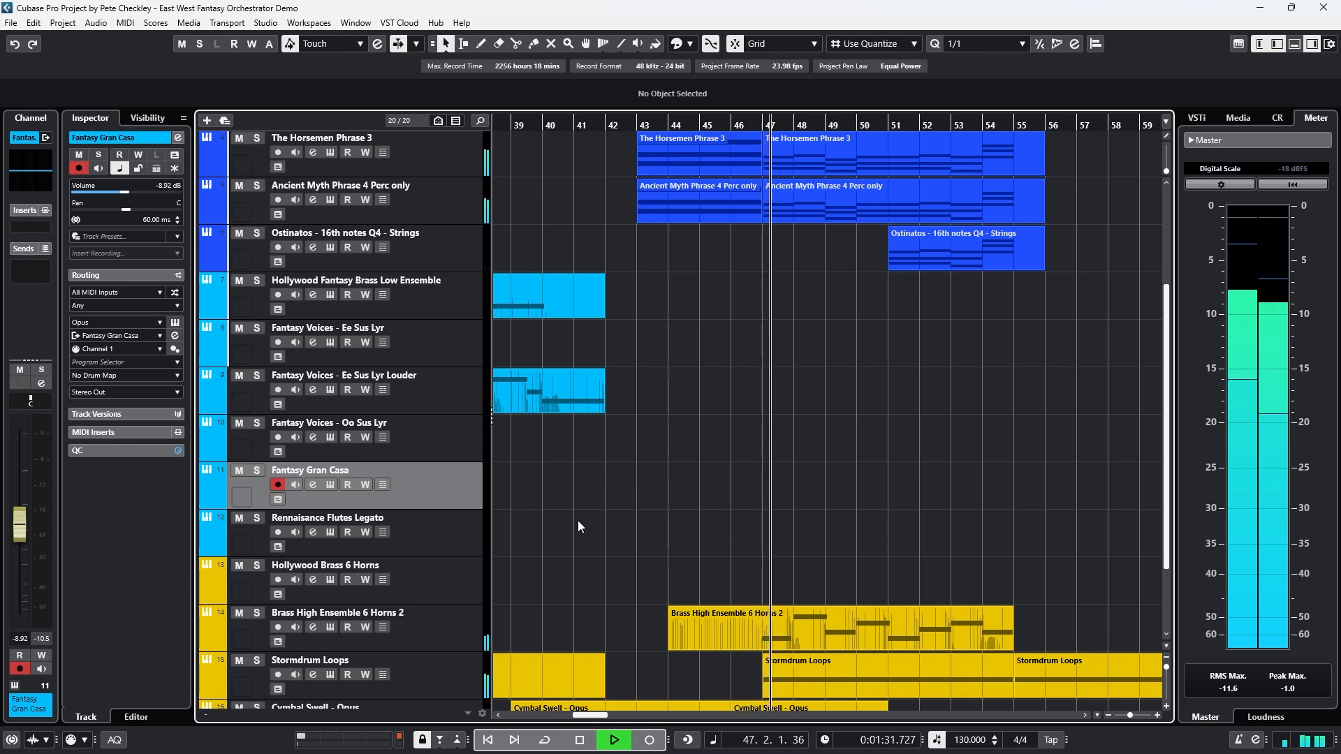
Step: Copy the Brass High Ensemble 6 Horns 2 part onto the Fantasy Voices - Ee Sus Lyr Louder track, starting at bar 44
left_click(694, 620)
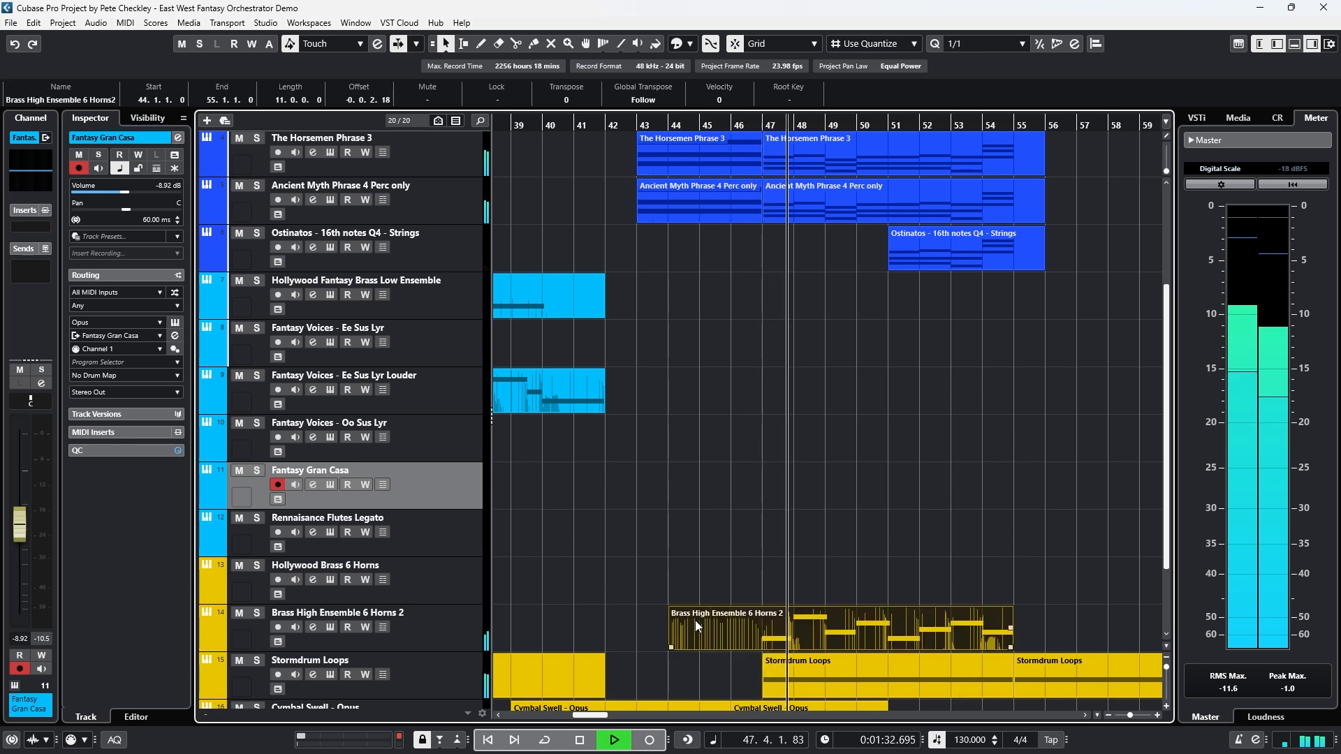
left_click(669, 124)
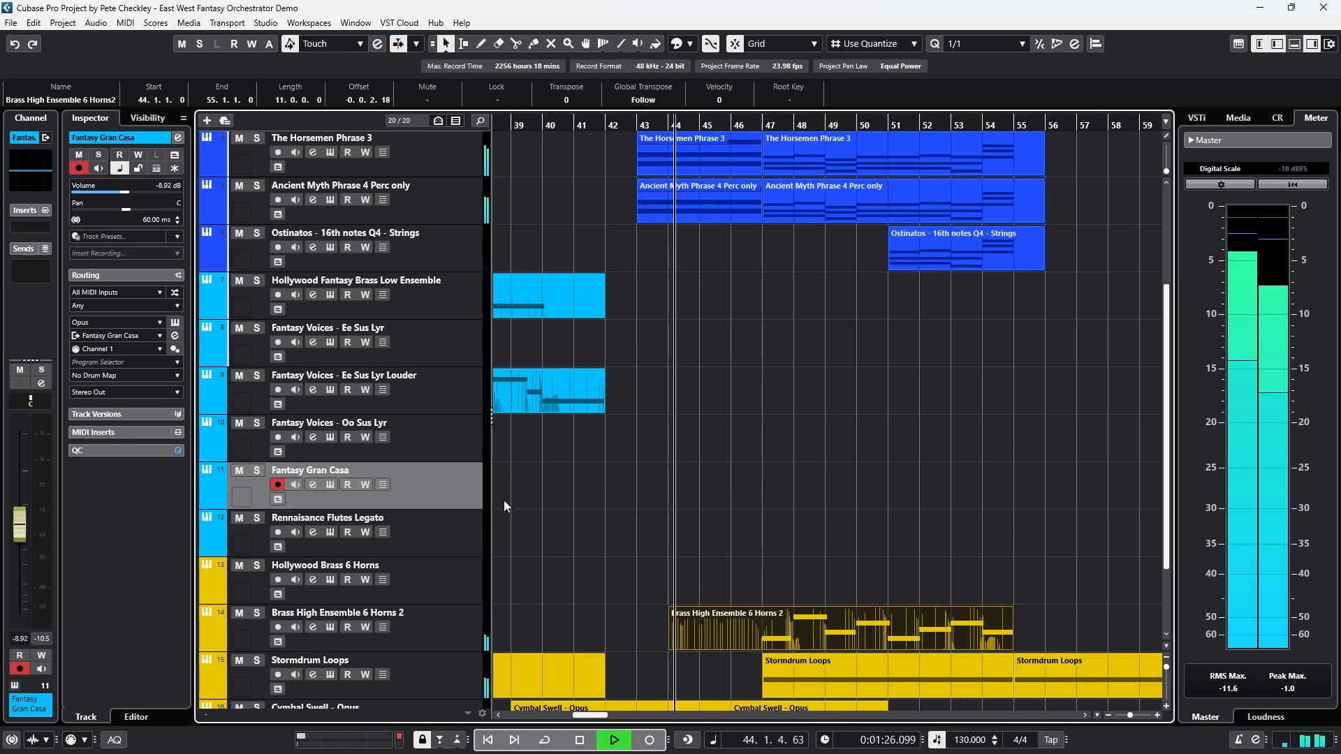
key("space")
left_click(462, 405)
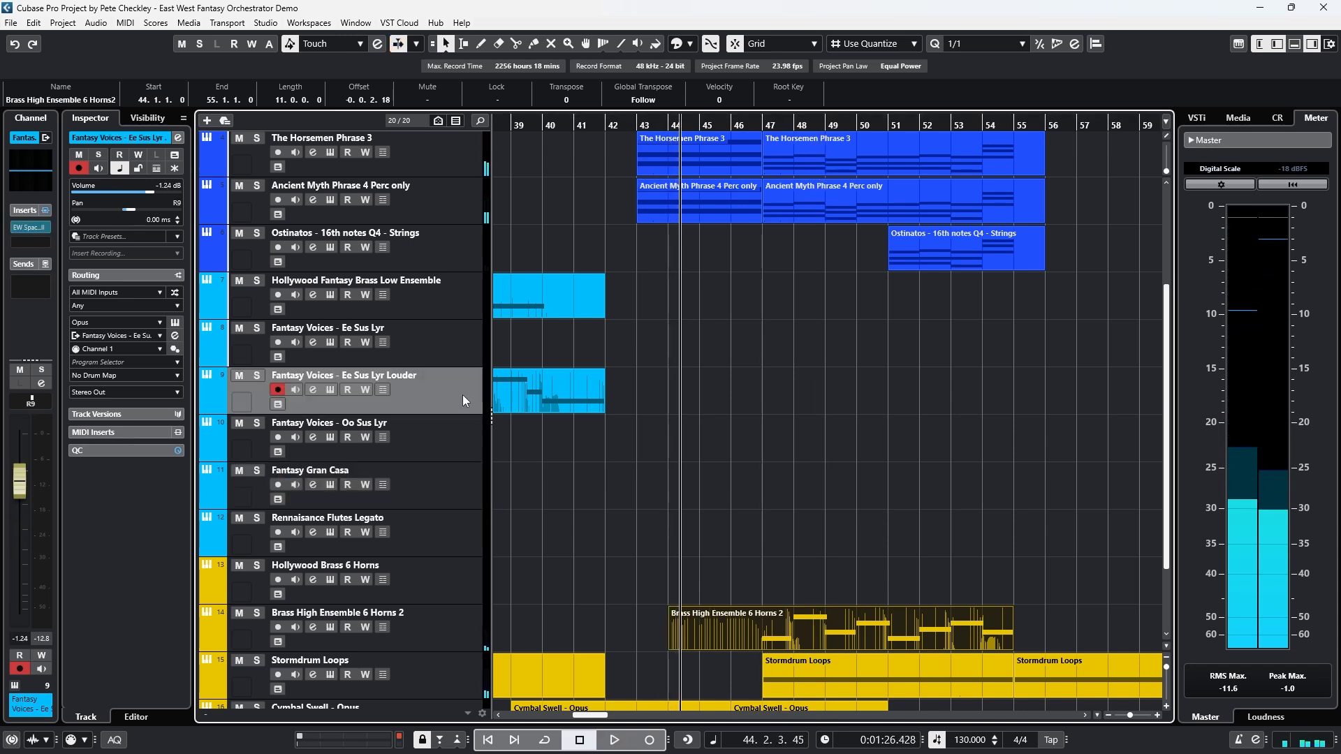
key("ctrl+v")
left_click_drag(740, 405, 731, 405)
Step: Open the copied choir part in the Key Editor and audition the voices across the keyboard range
double_click(777, 399)
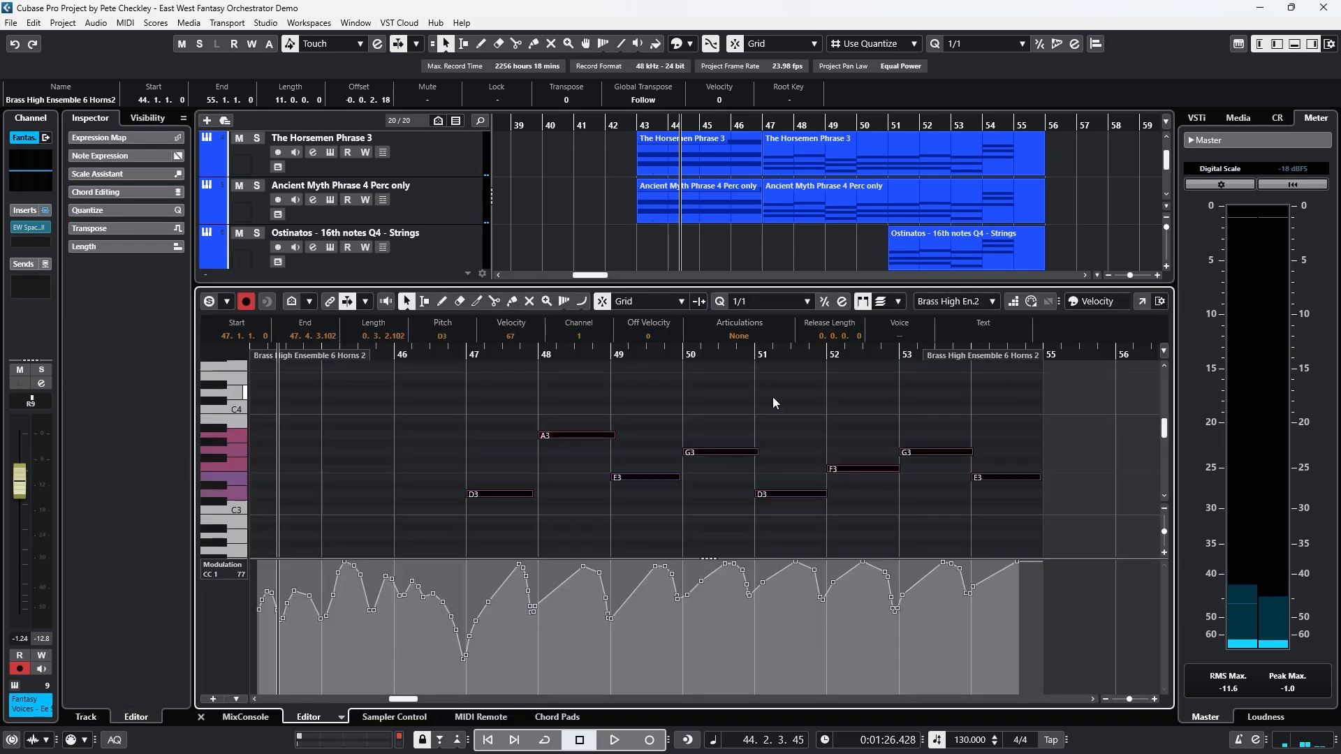
left_click(240, 437)
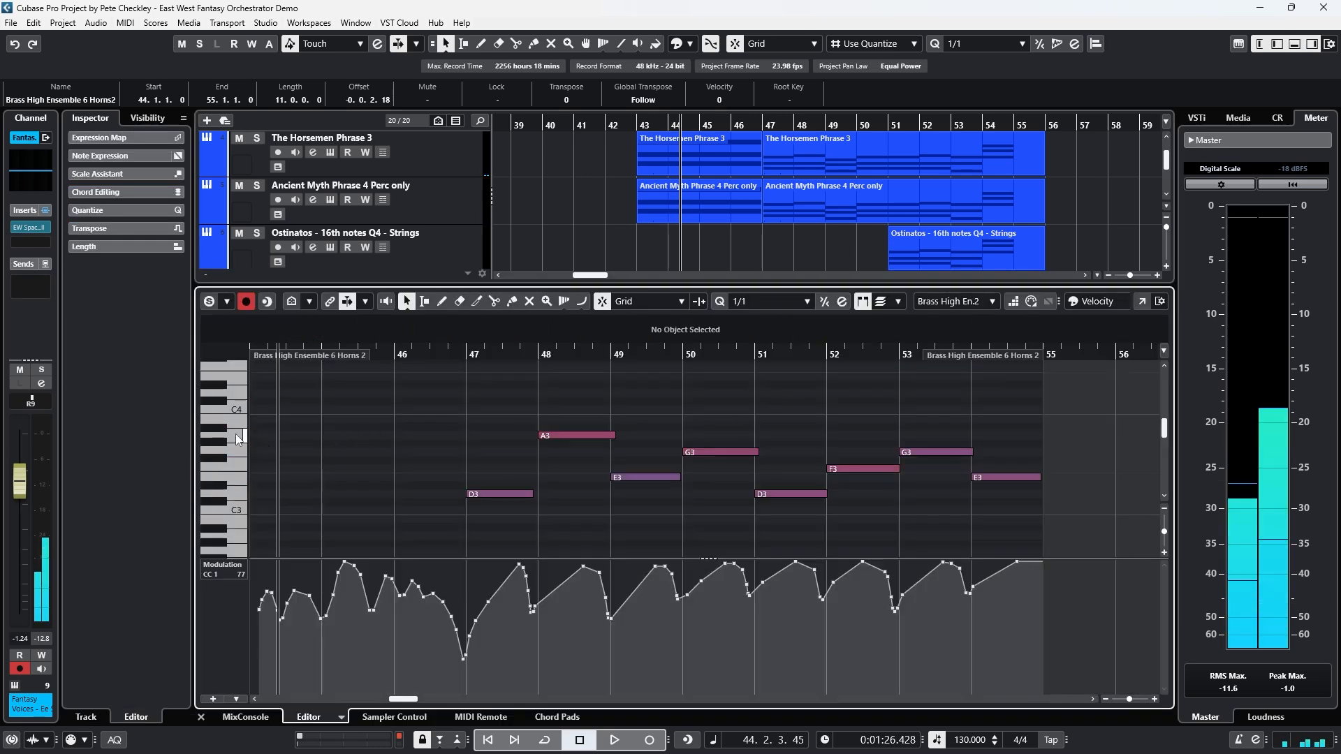
left_click_drag(232, 367, 225, 683)
Step: Raise the choir part's last four notes, from bar 51 onward, one octave to D4, F4, G4 and E4, and close the editor
left_click_drag(397, 390, 1041, 517)
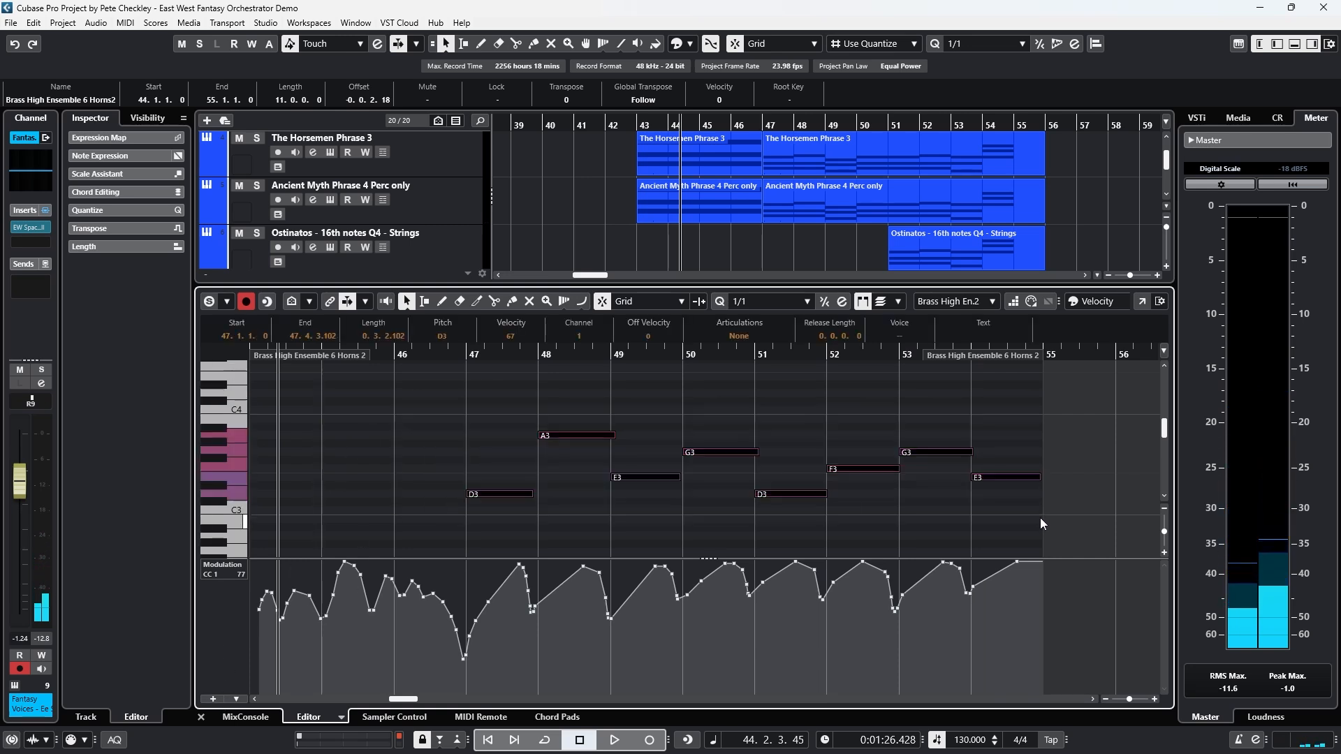
left_click(998, 509)
left_click_drag(810, 515, 1017, 415)
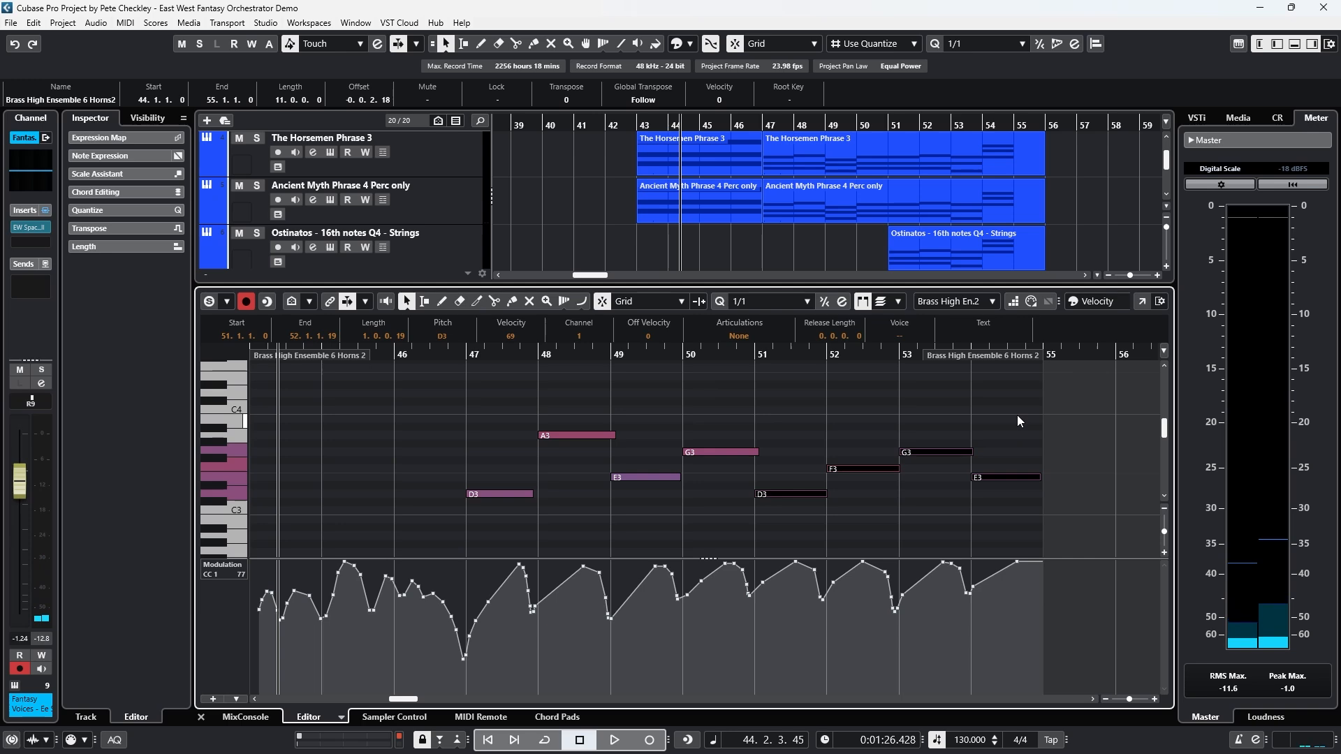
key("shift+Up")
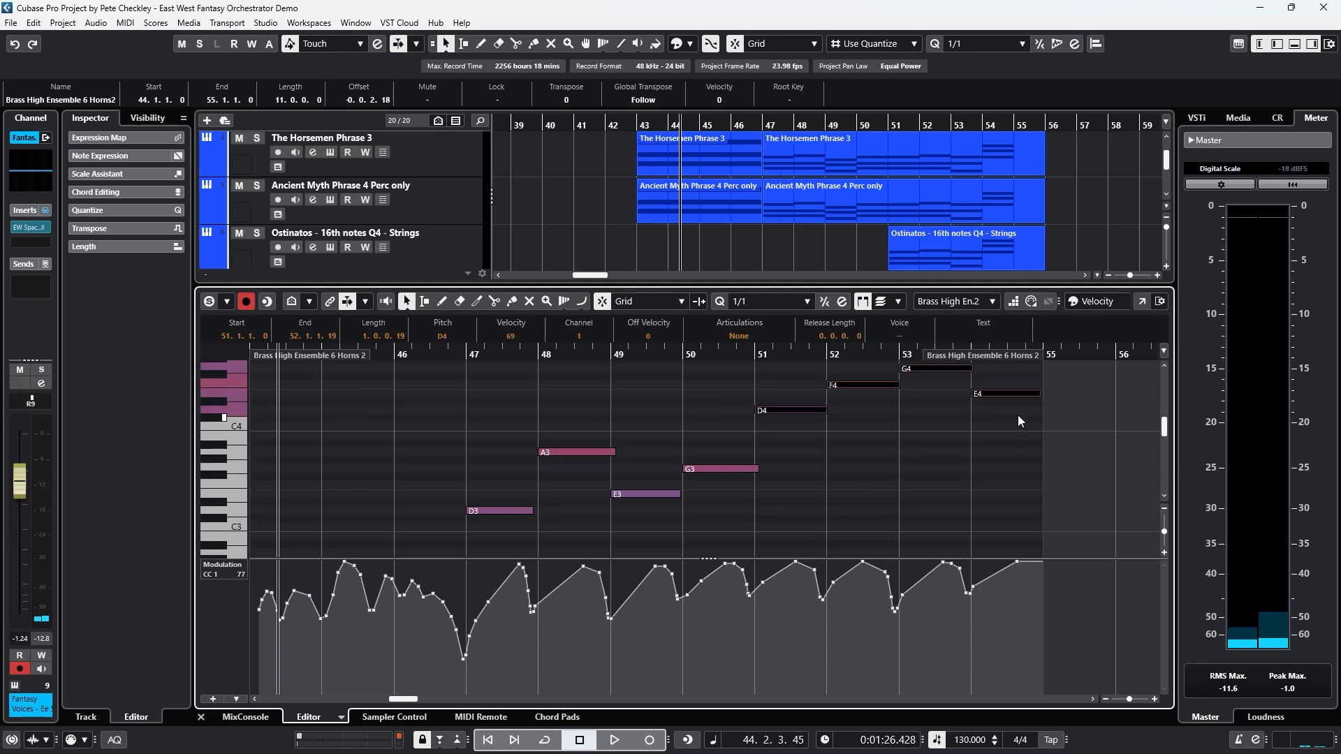
left_click(201, 718)
Step: Play the layered choir and horns up to about bar 54, deselect the part and return the playhead to bar 44
left_click(656, 131)
key("space")
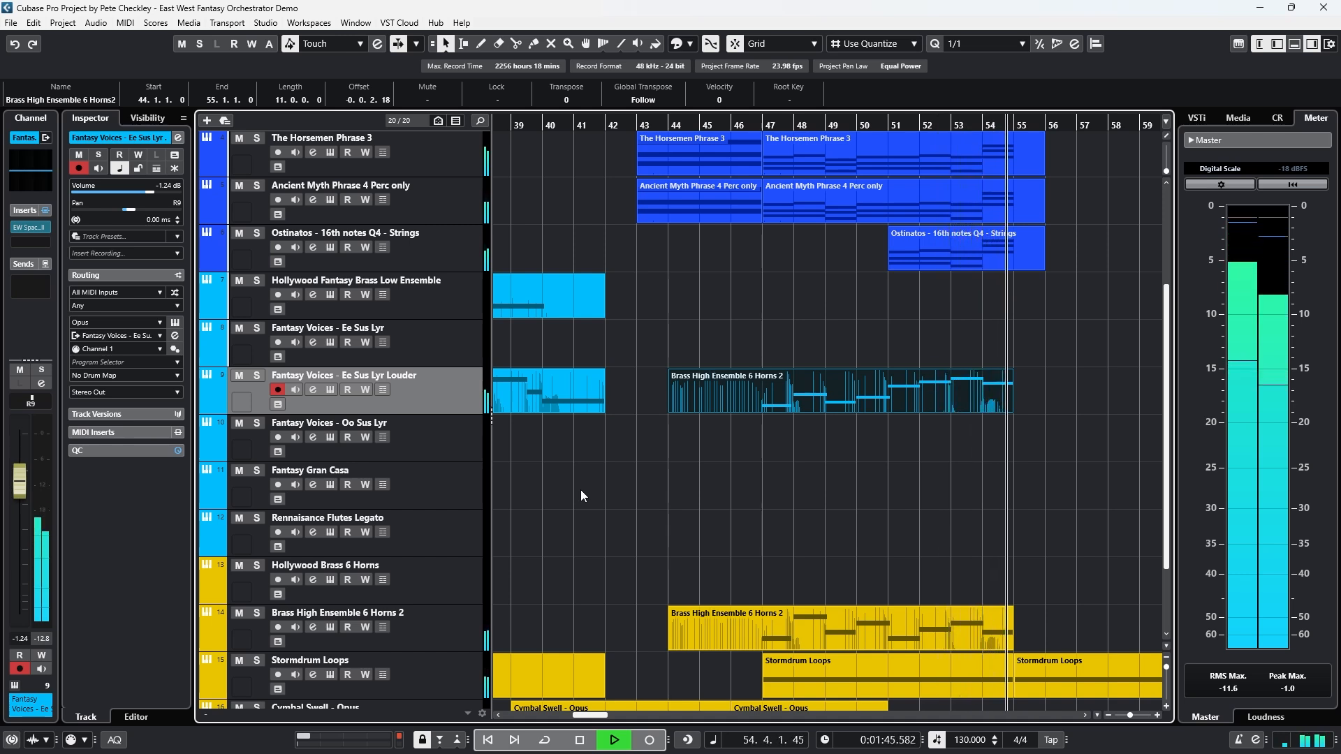
key("space")
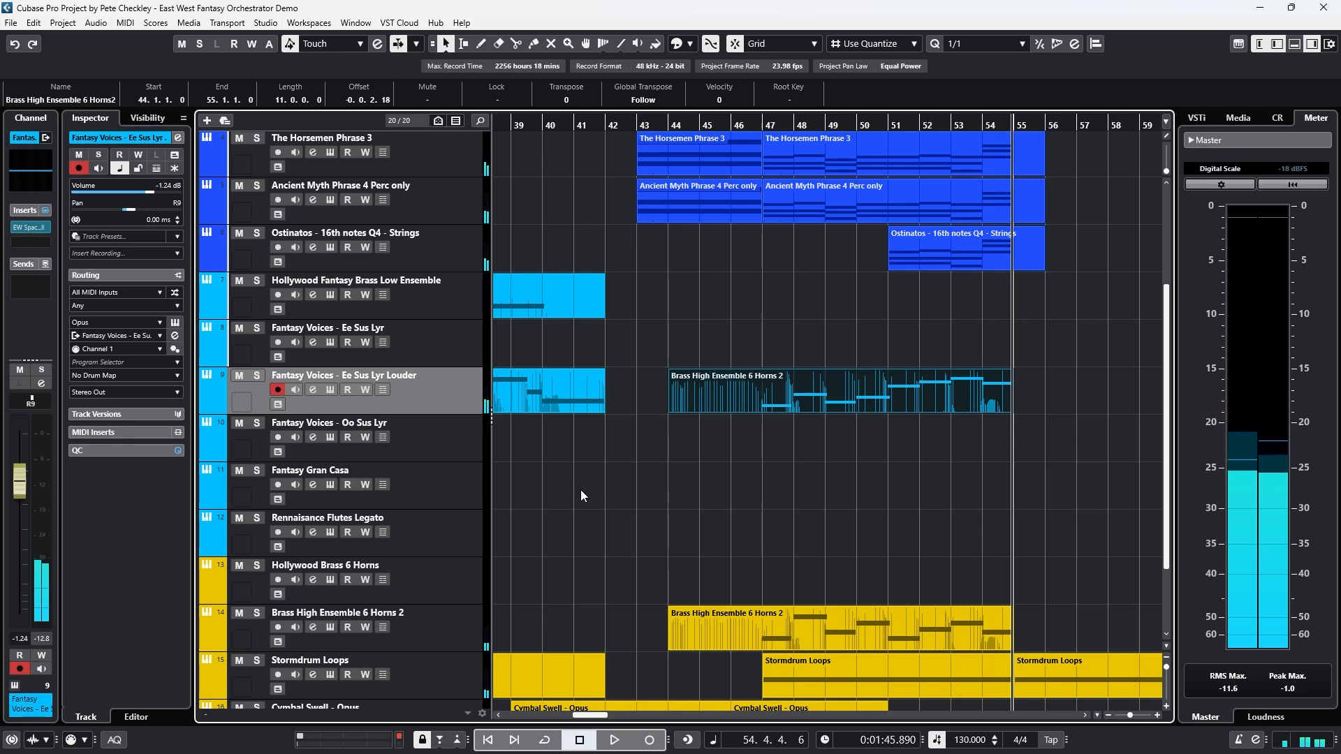
left_click(823, 478)
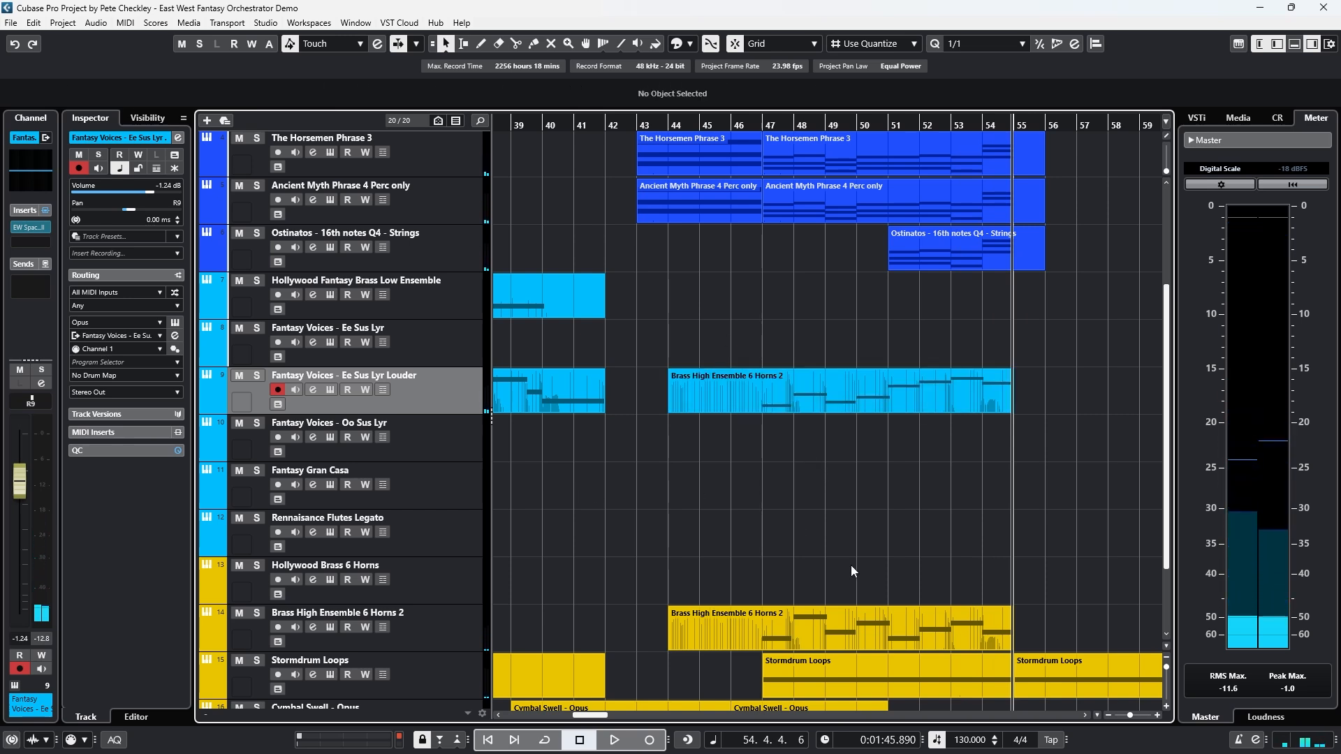
left_click(669, 123)
Step: Review the layered tracks around bar 44, move the playhead back to bar 2 and look over the whole arrangement
scroll(871, 429, "up", 3)
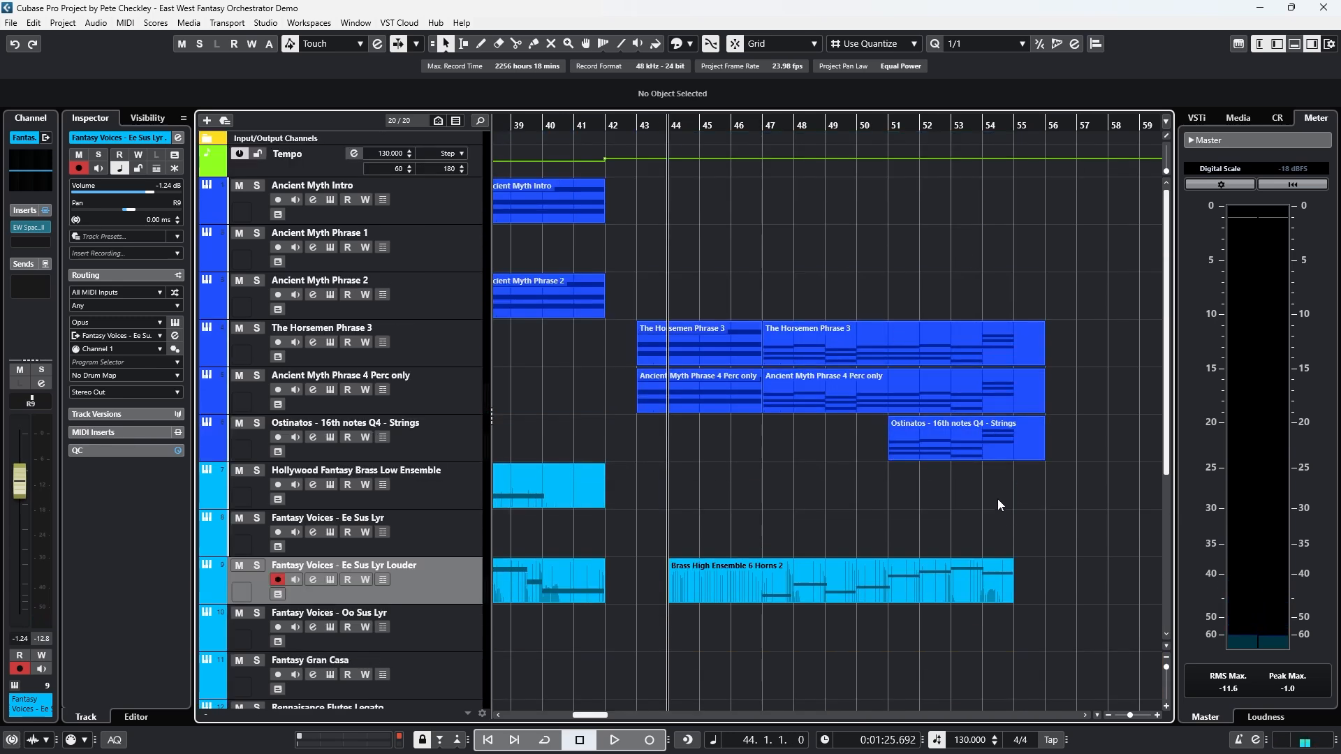
scroll(999, 504, "down", 3)
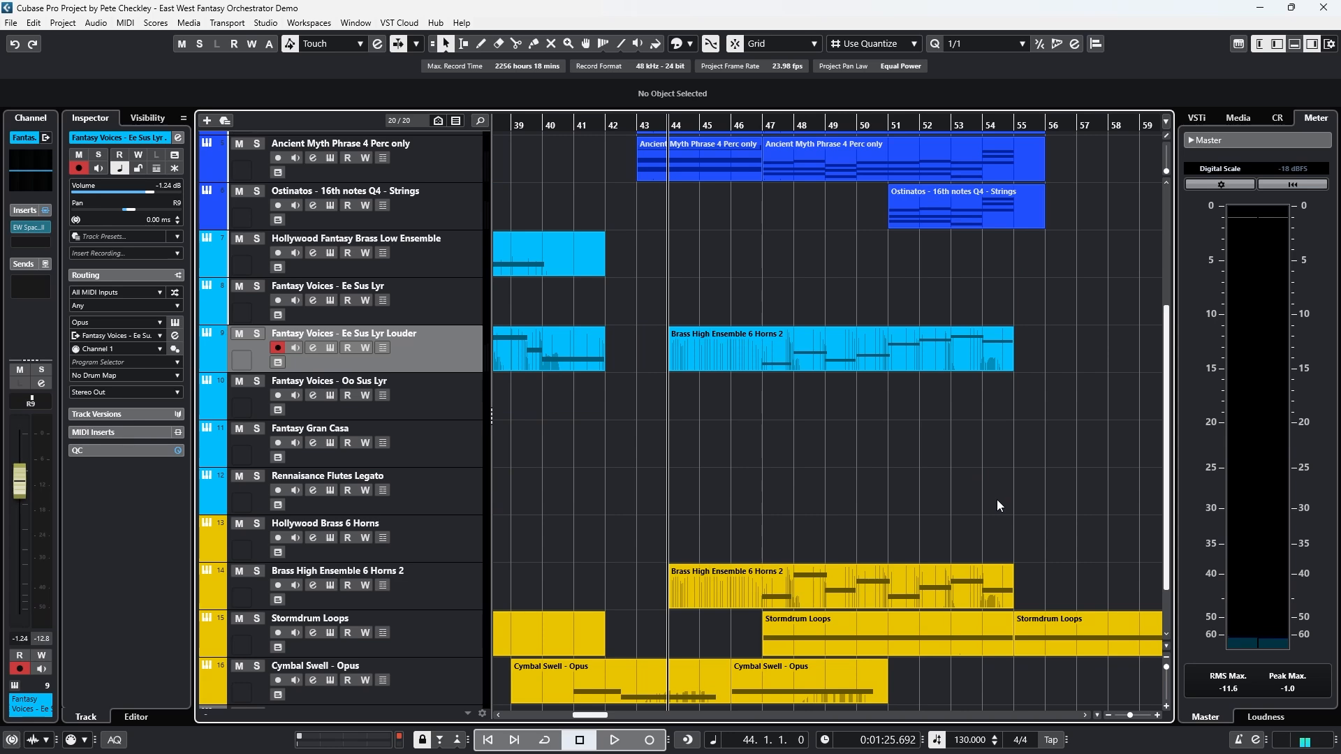
scroll(995, 500, "down", 1)
scroll(996, 500, "up", 4)
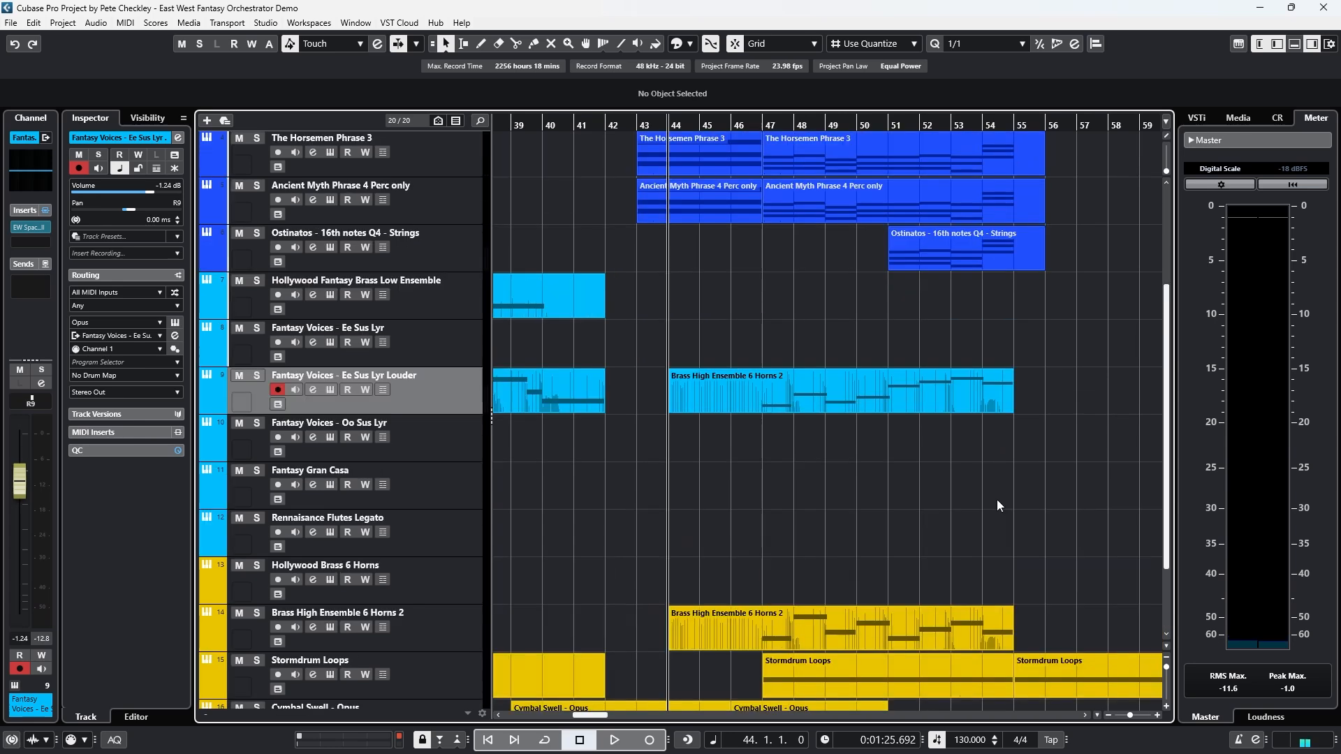
left_click_drag(855, 125, 410, 108)
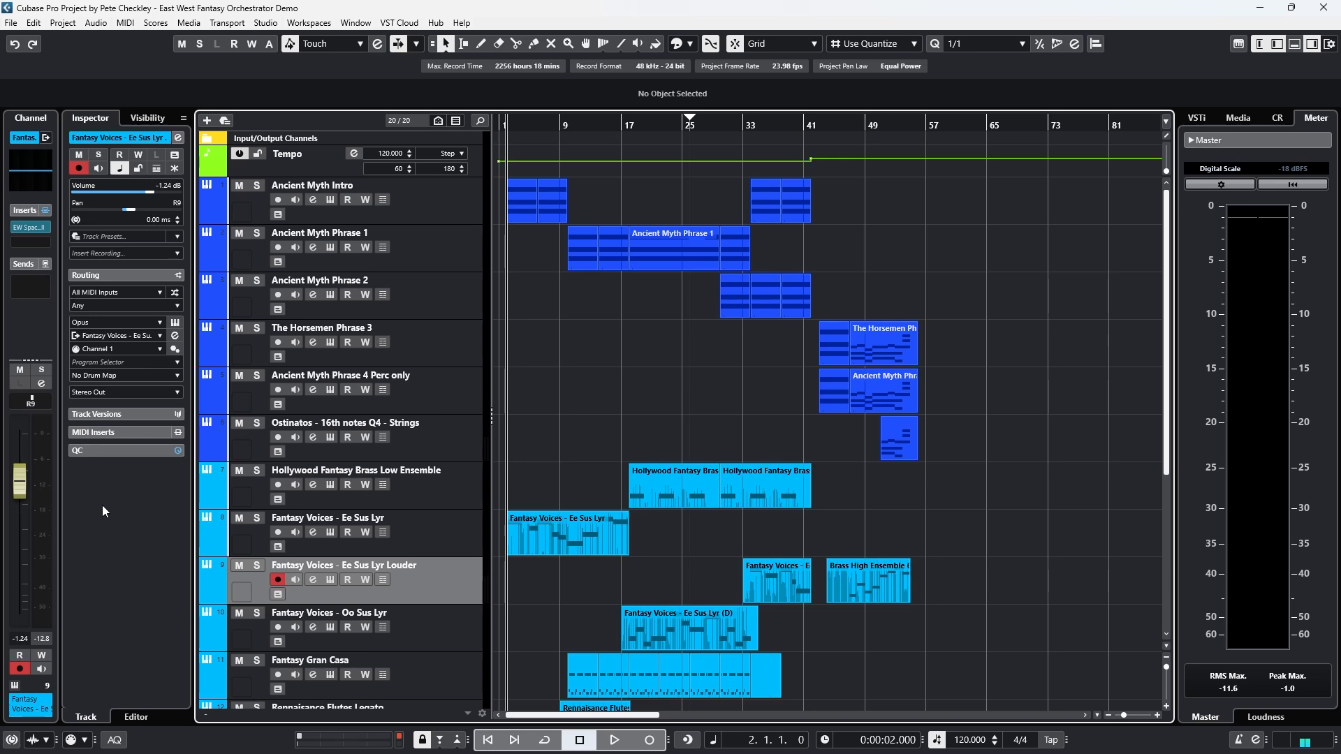
scroll(560, 406, "down", 5)
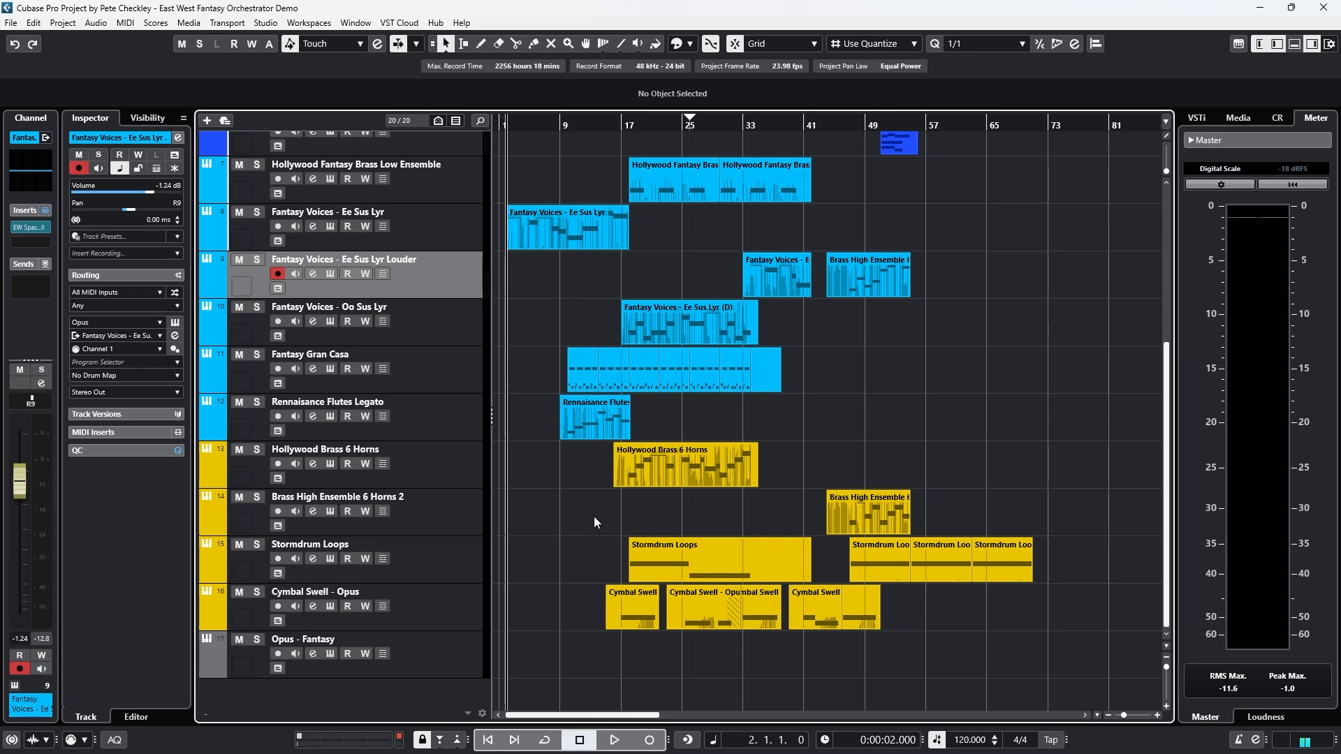
scroll(594, 522, "up", 5)
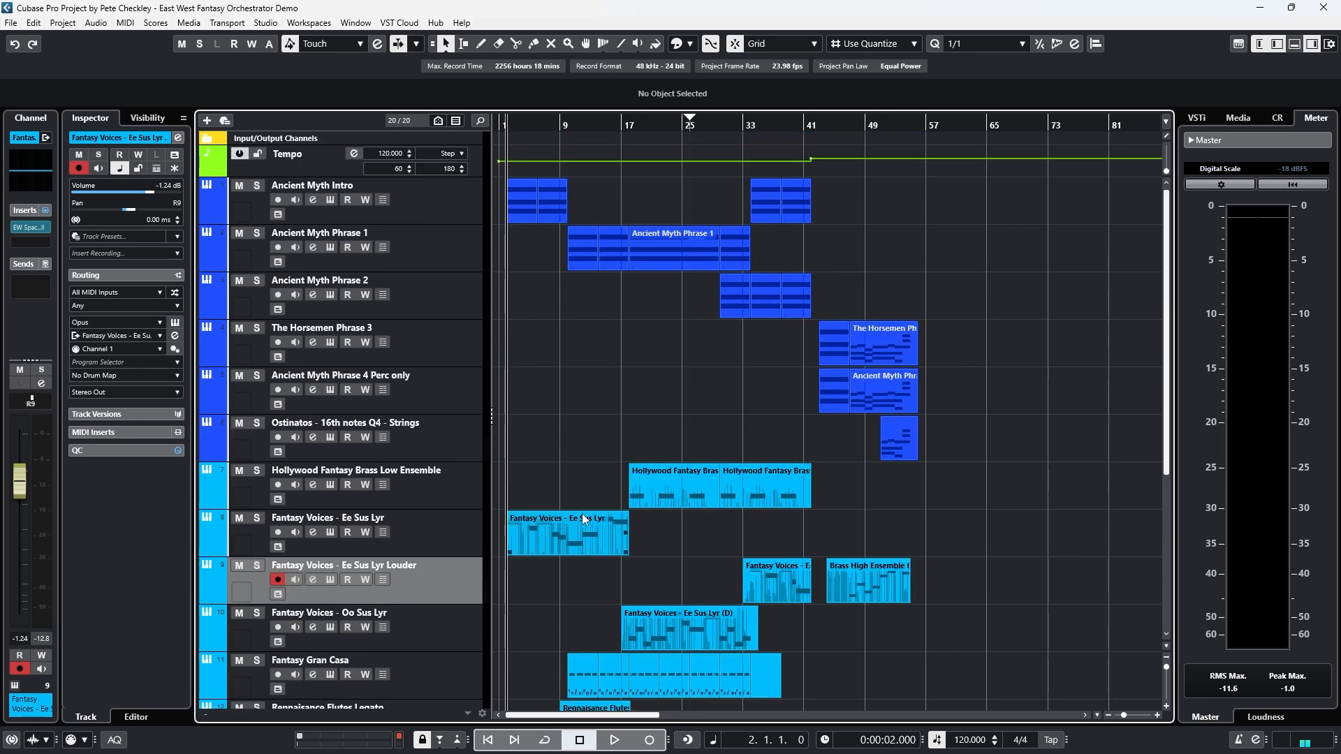